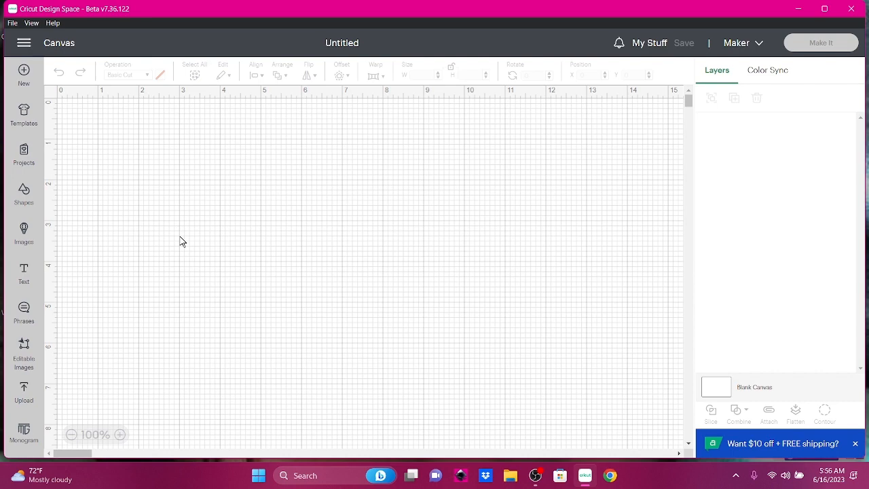
Step: Insert a square from the free basic shapes onto the blank canvas
left_click(21, 195)
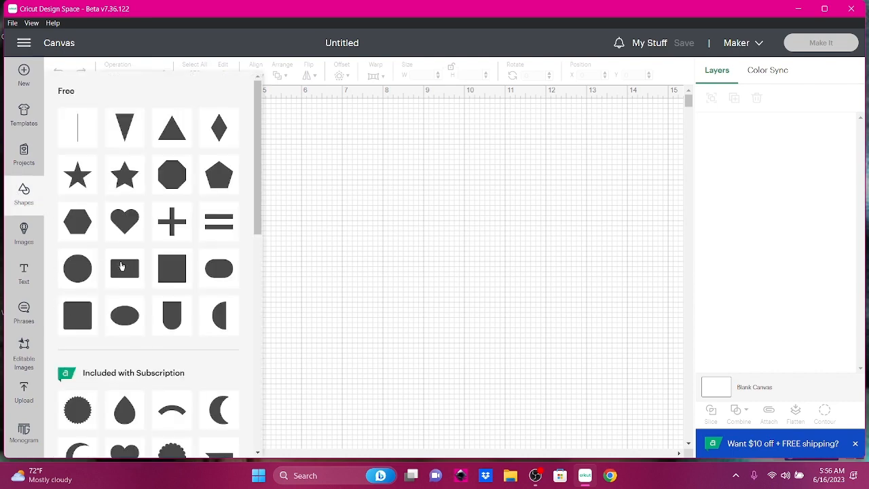
left_click(177, 277)
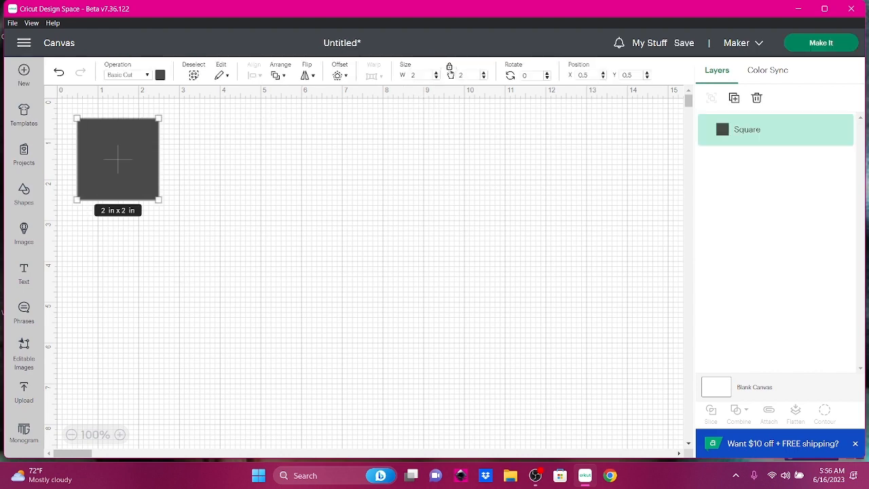
right_click(136, 146)
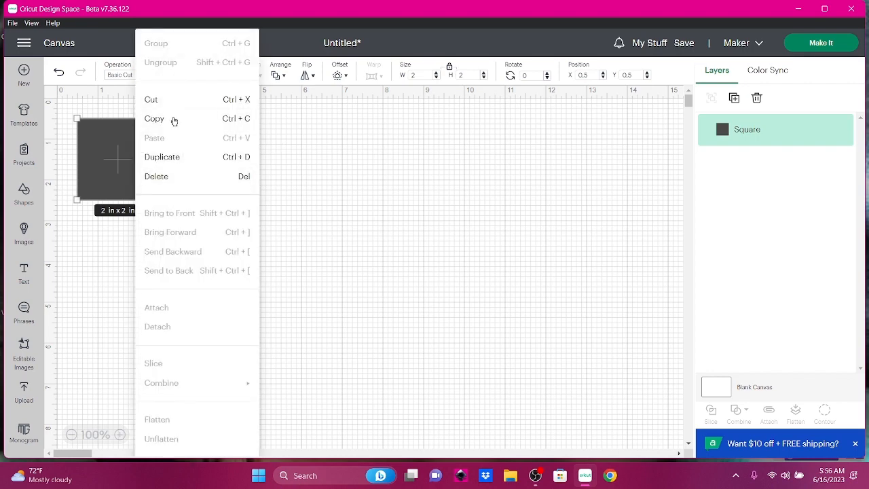
left_click(309, 228)
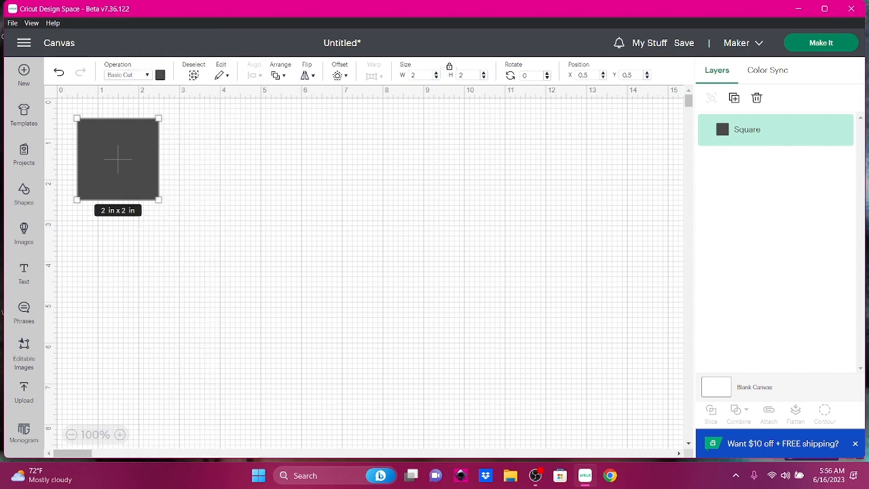
Step: Resize the square to 5 in wide by 7 in high with its proportions unlocked, and lock them again
left_click(450, 67)
left_click(416, 74)
type("5")
key("Tab")
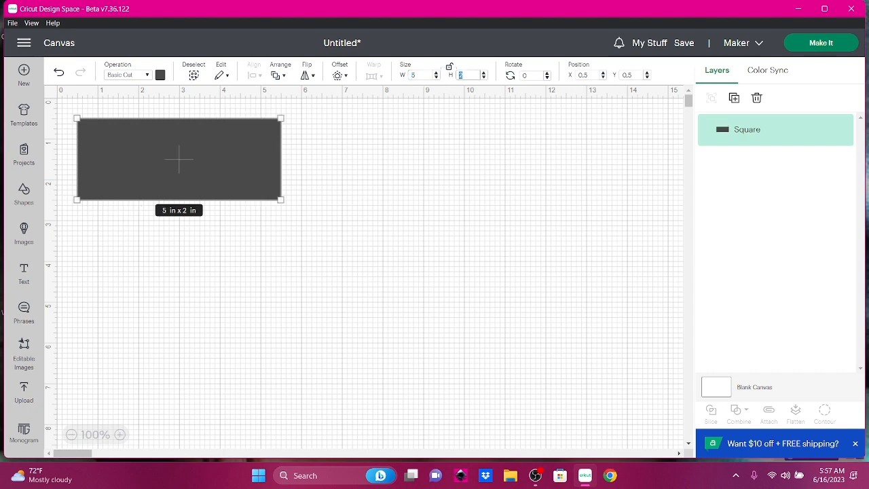
type("7")
key("Return")
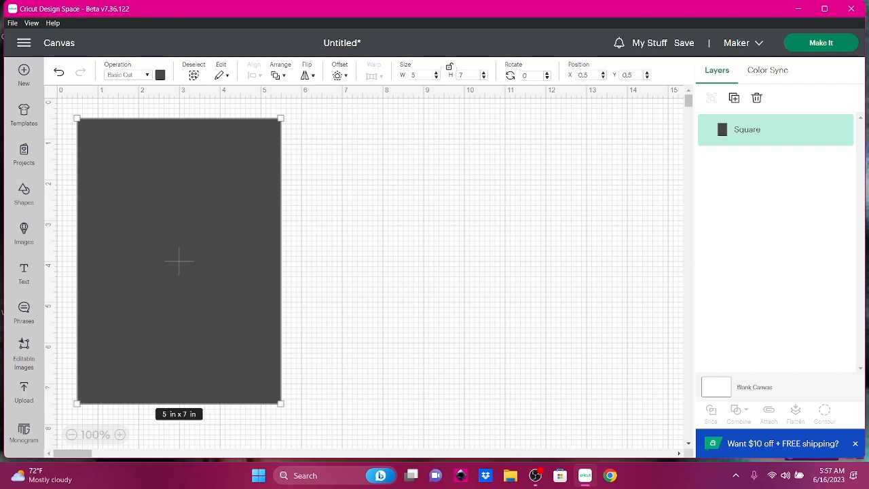
left_click(449, 68)
Step: Recolor the 5 x 7 in rectangle to the custom dark brown #351f02 and deselect it
left_click(160, 75)
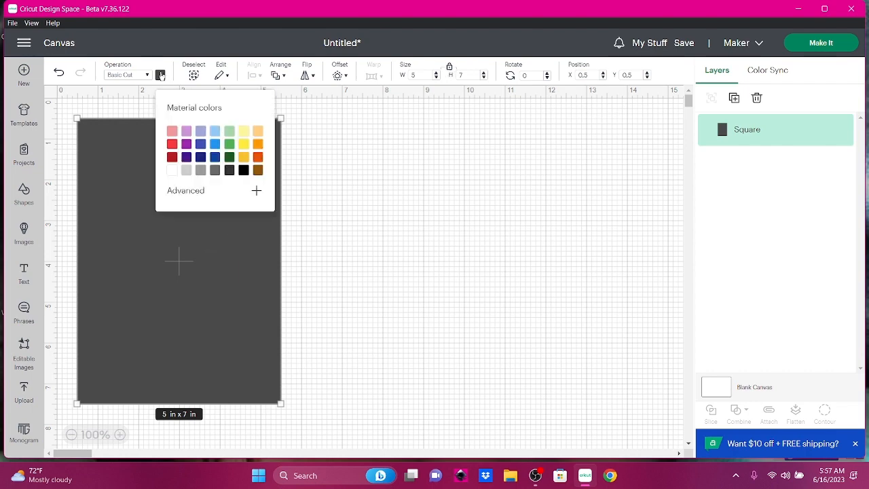
left_click(258, 171)
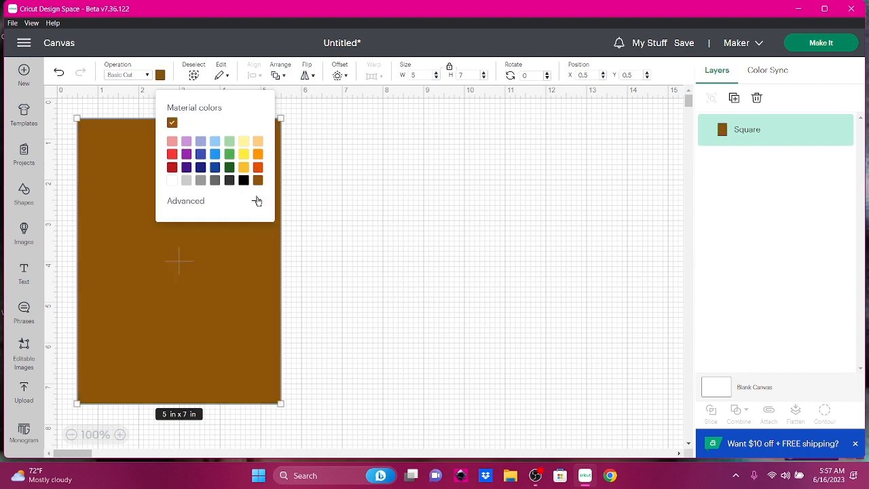
left_click(257, 201)
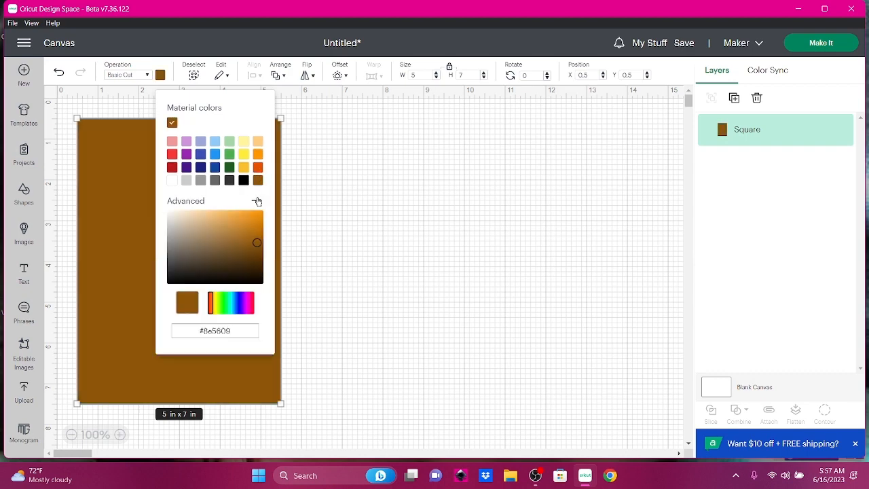
left_click(262, 273)
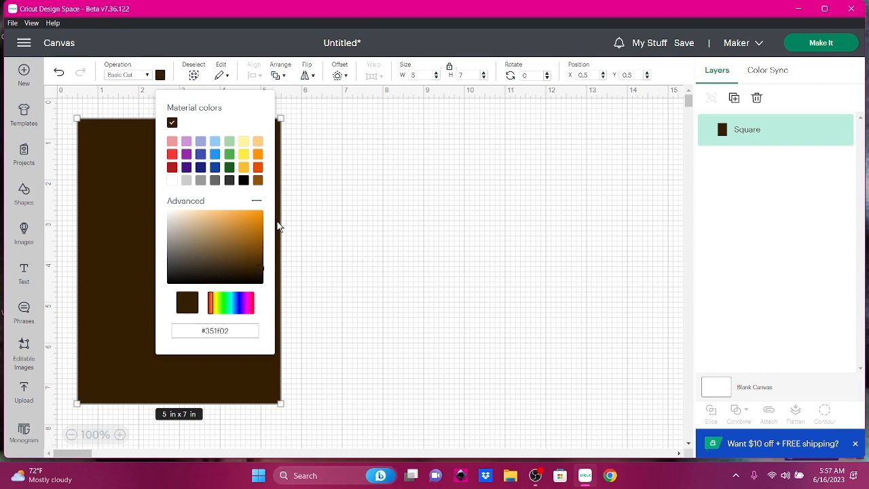
left_click(308, 127)
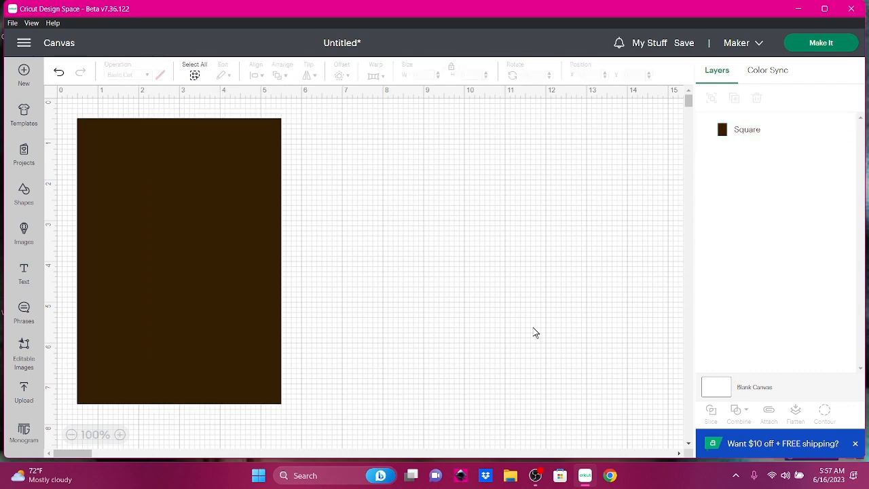
Step: Set the canvas background to medium grey and reduce its grid to the major one-inch lines only
left_click(716, 393)
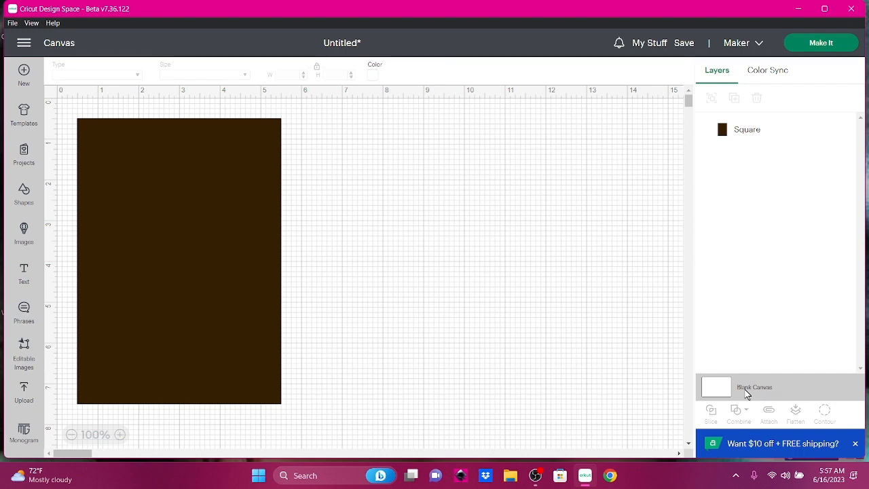
left_click(373, 76)
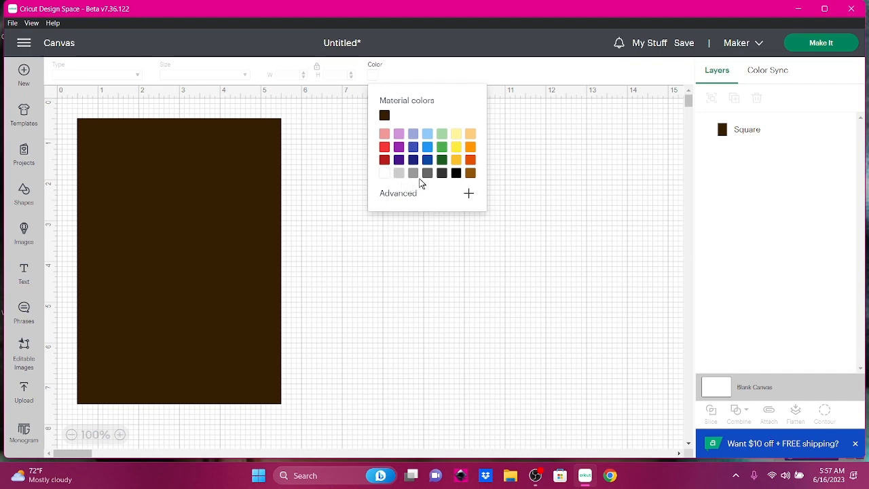
left_click(402, 177)
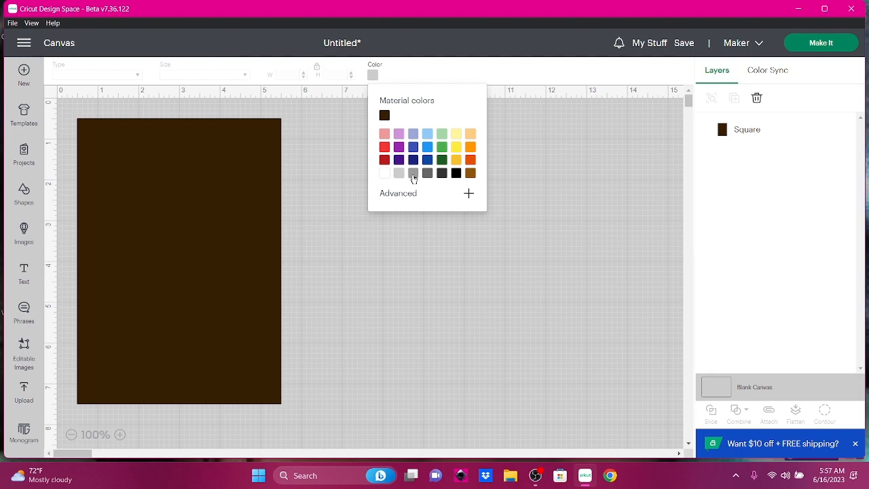
left_click(414, 176)
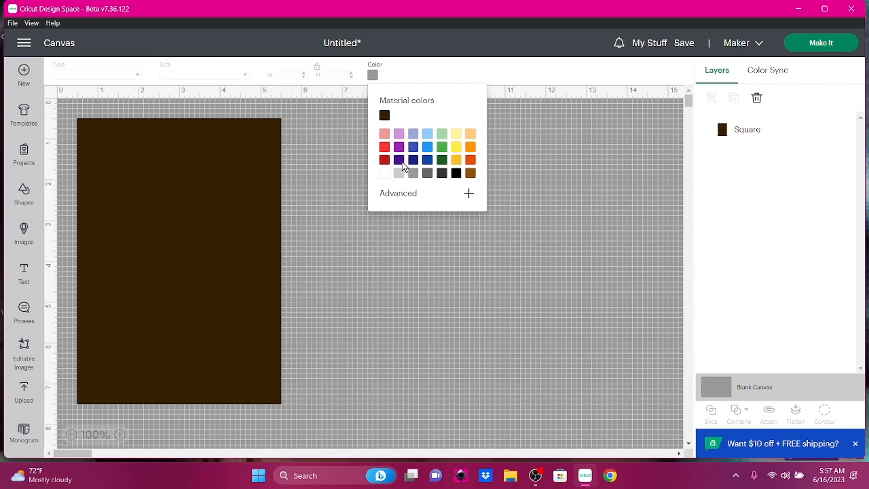
left_click(522, 332)
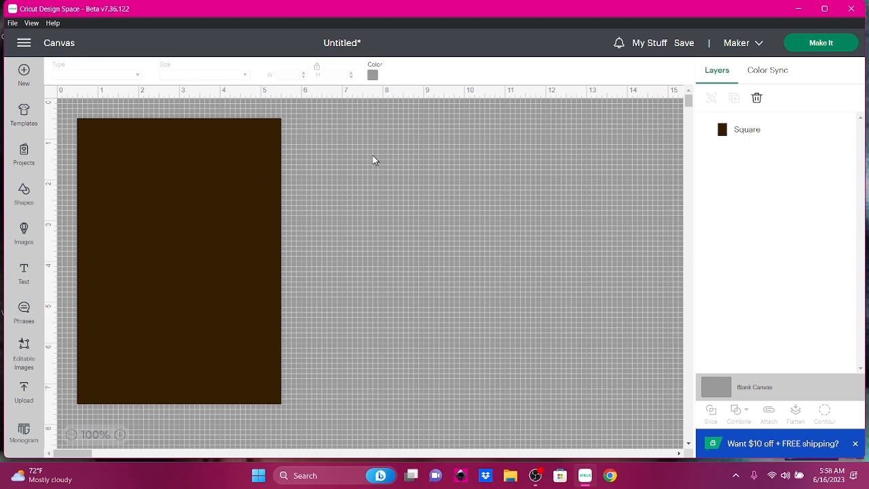
left_click(53, 96)
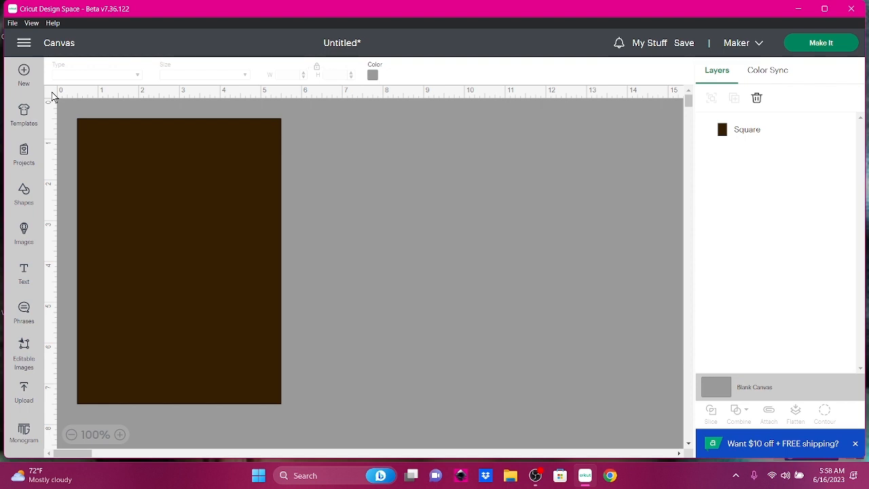
left_click(53, 96)
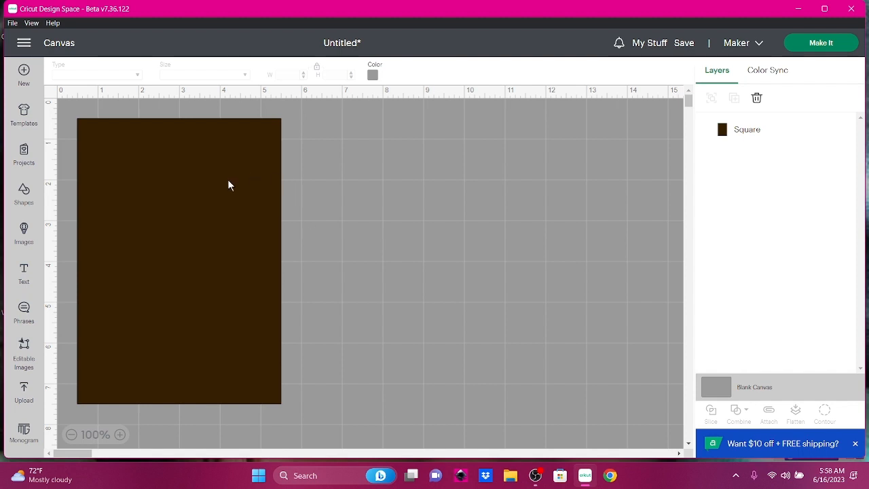
Step: Move the brown rectangle to about X 5, Y 3 and add a new text object
left_click_drag(192, 210, 388, 305)
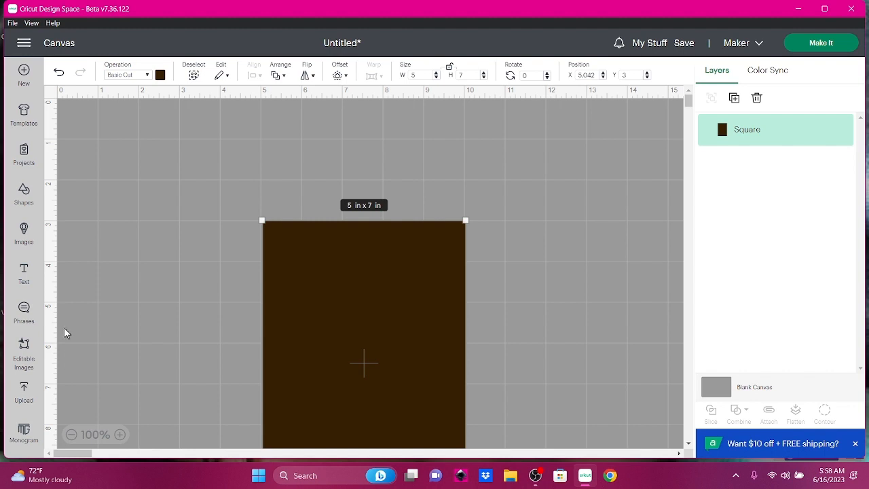
left_click(24, 270)
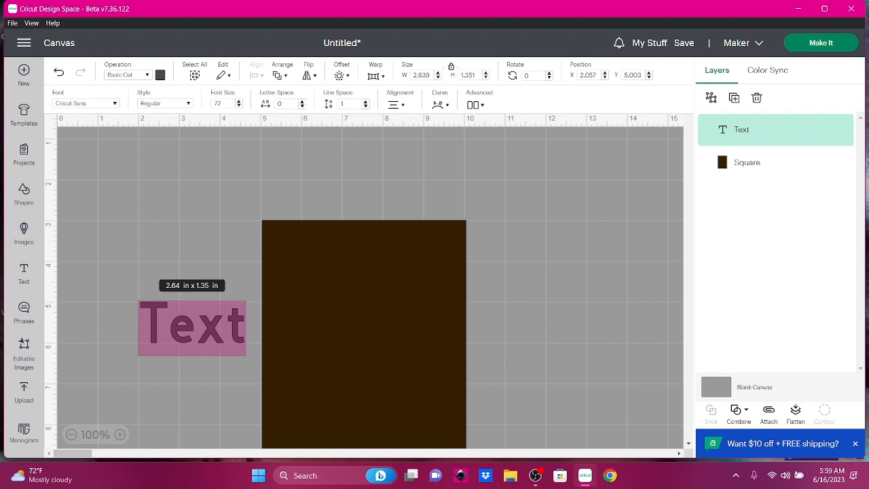
type("Dad")
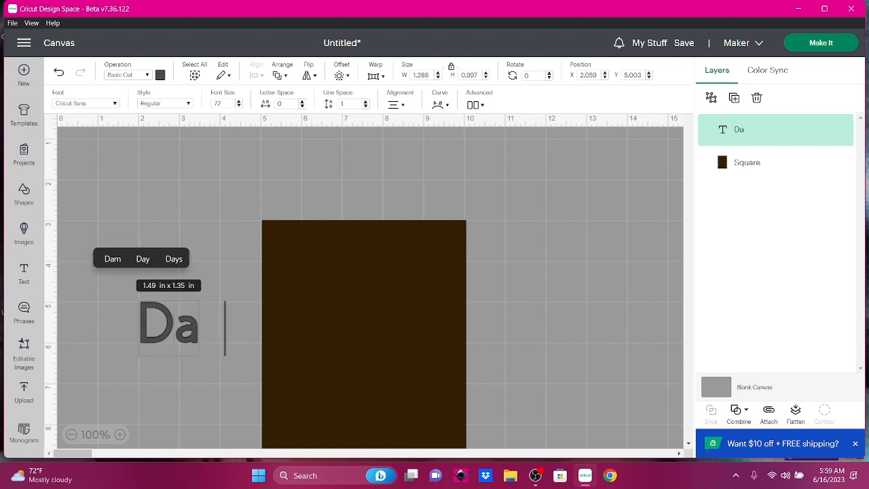
key("BackSpace")
key("BackSpace")
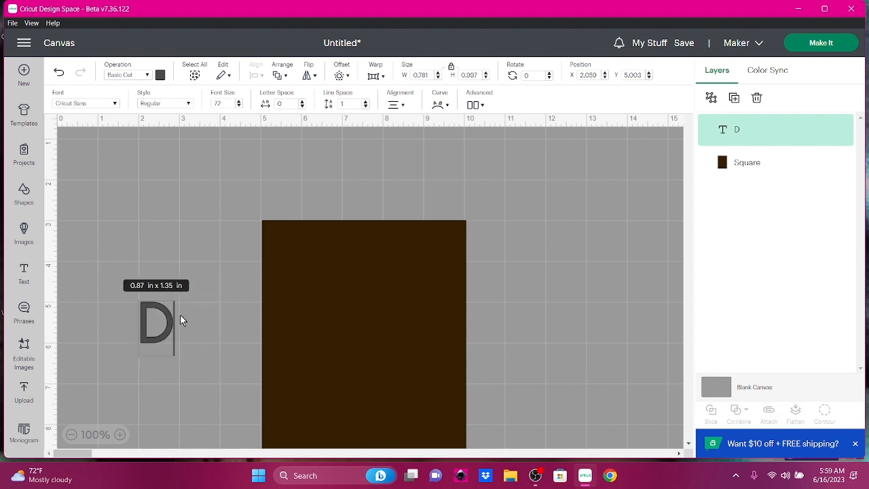
type("AD")
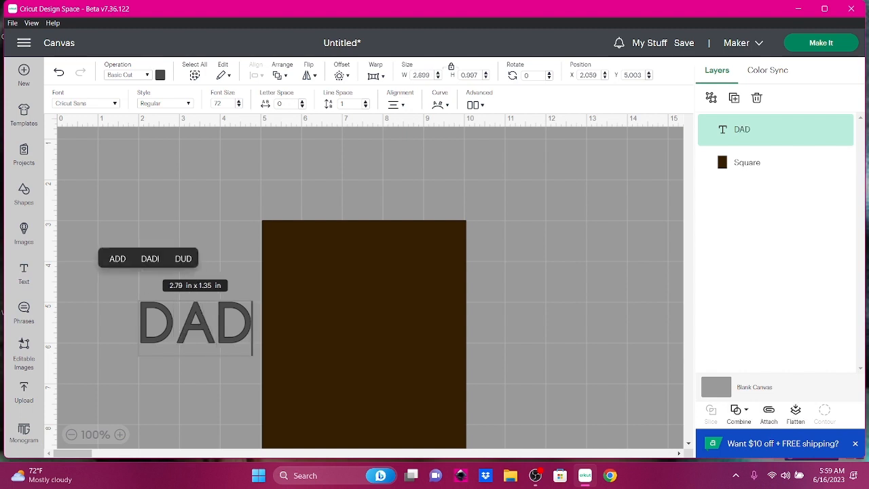
key("BackSpace")
key("BackSpace")
key("BackSpace")
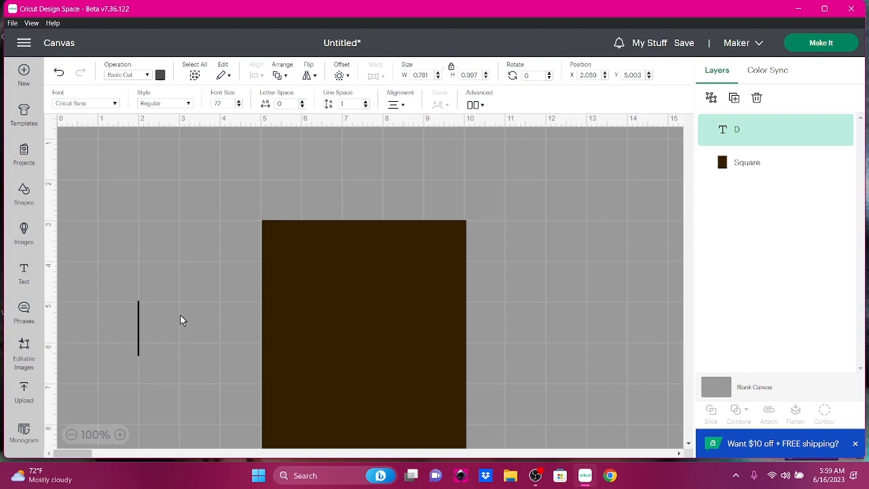
Step: Enter SON in capitals as the wording of the new text object, keeping the Cricut Sans font
type("S")
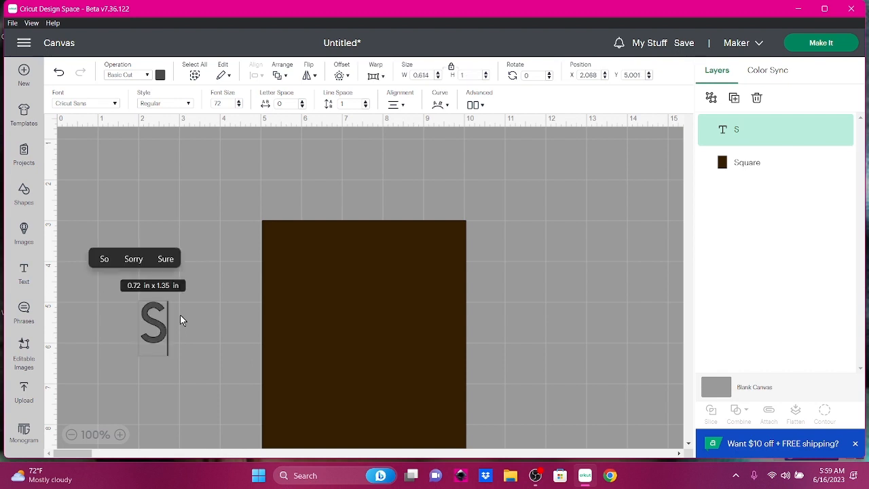
type("ON")
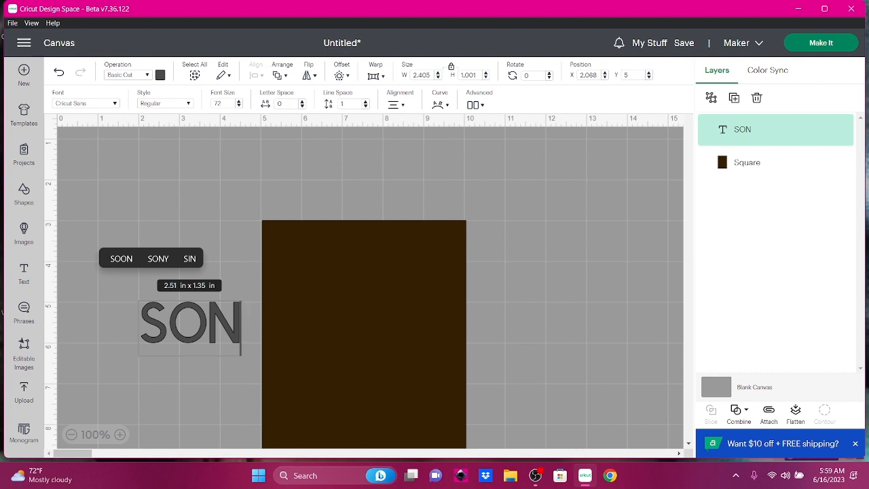
left_click(115, 104)
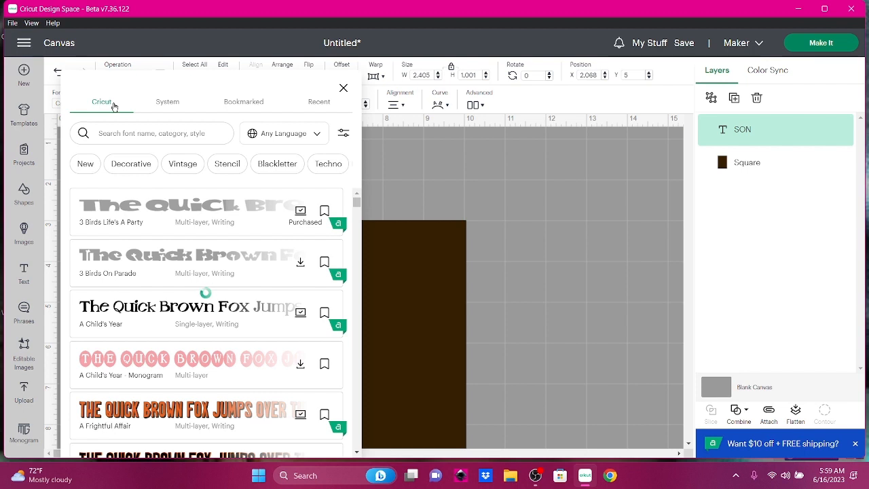
left_click(345, 89)
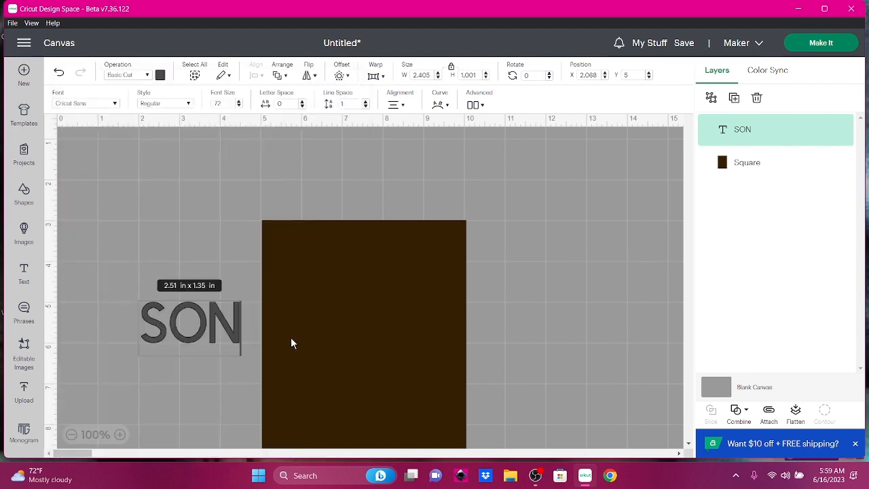
Step: Move the brown rectangle to about X 8, Y 4.1 and place the SON text on its upper part at about X 9.4, Y 5.3
left_click(70, 434)
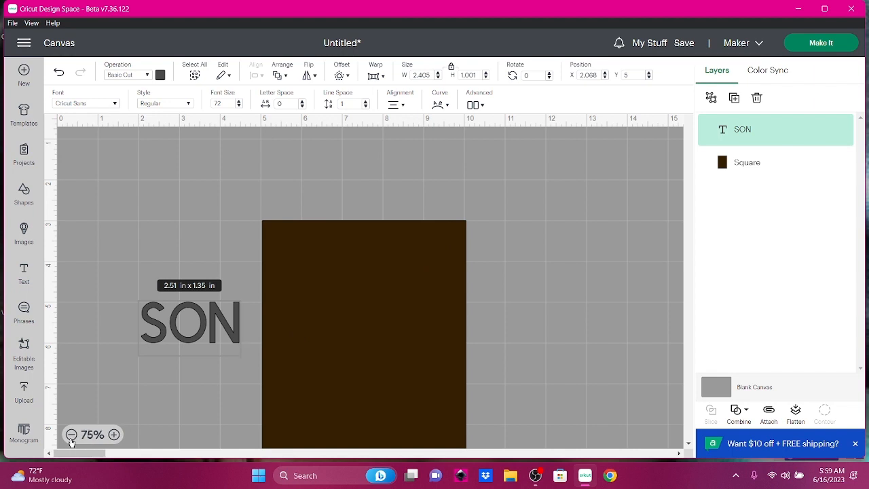
left_click_drag(242, 293, 403, 332)
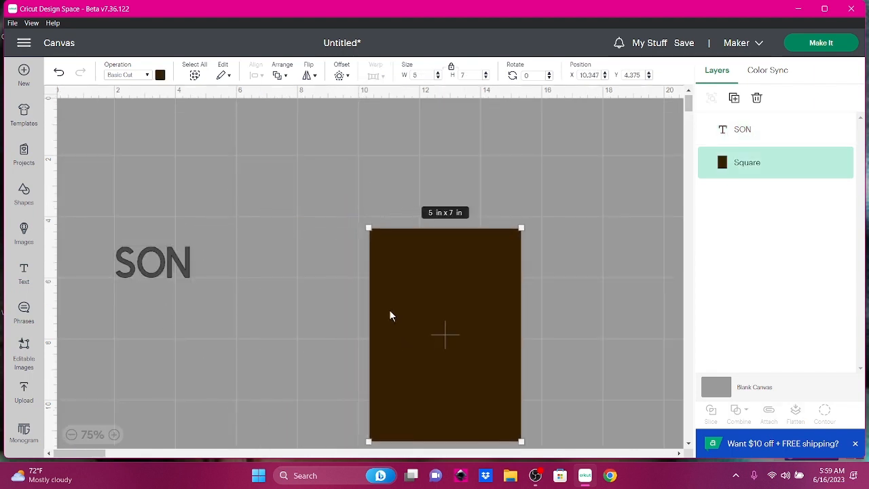
left_click_drag(419, 281, 364, 271)
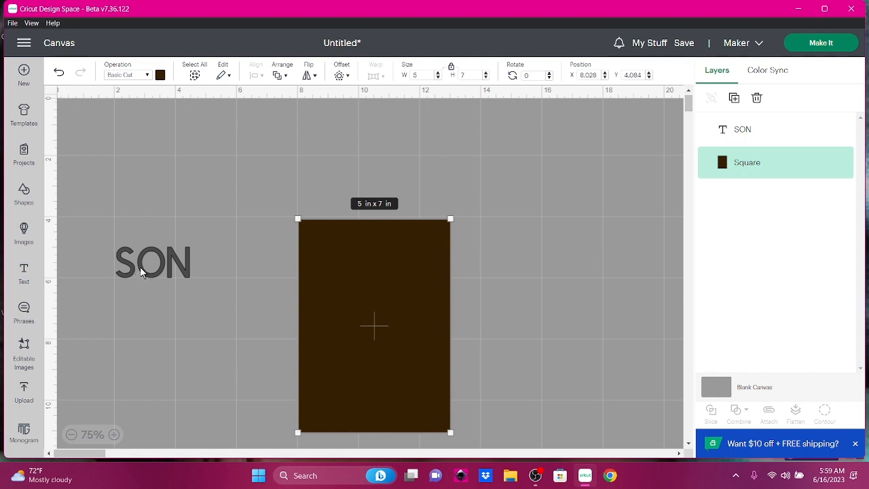
left_click_drag(140, 272, 360, 311)
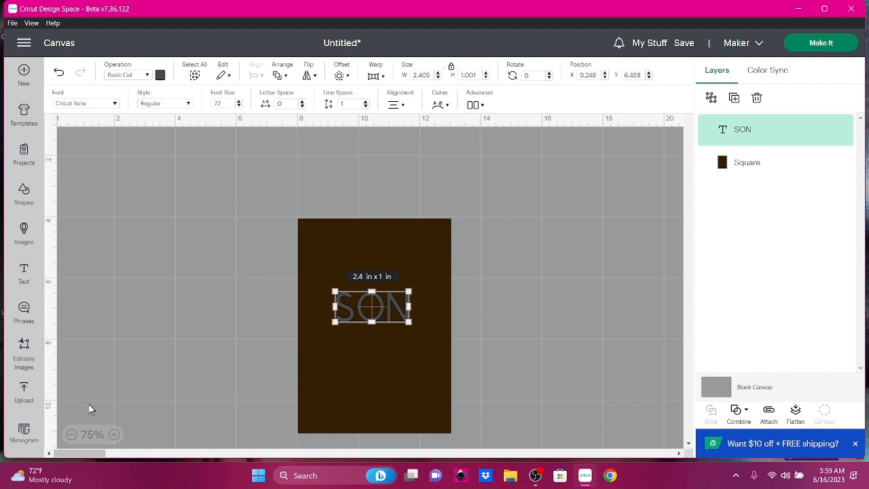
left_click(114, 435)
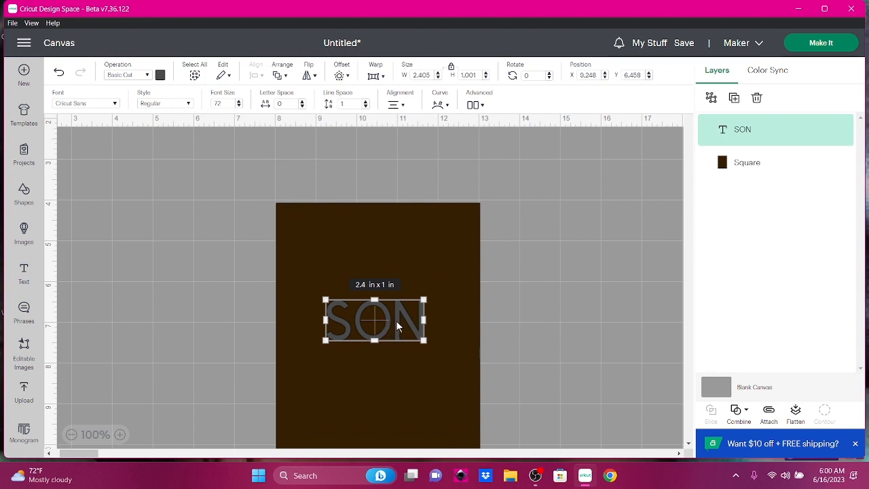
left_click_drag(398, 324, 402, 272)
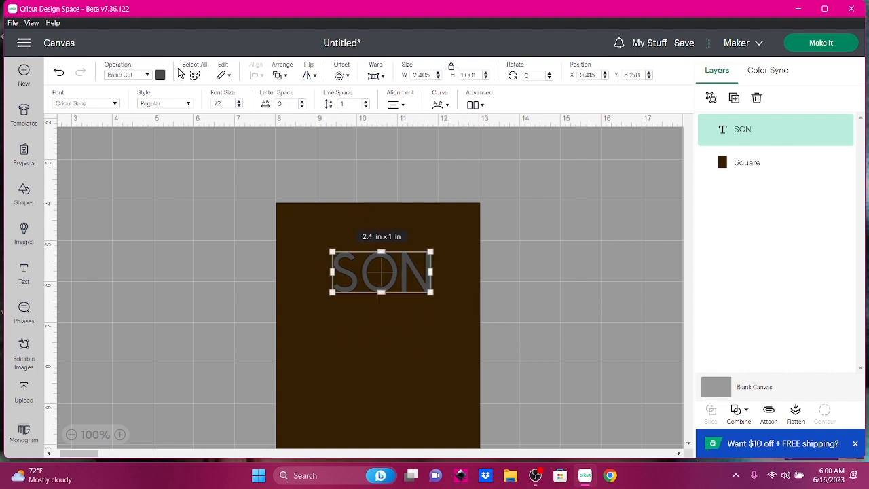
Step: Recolour the SON text bright turquoise with the custom colour #28eddf
left_click(160, 75)
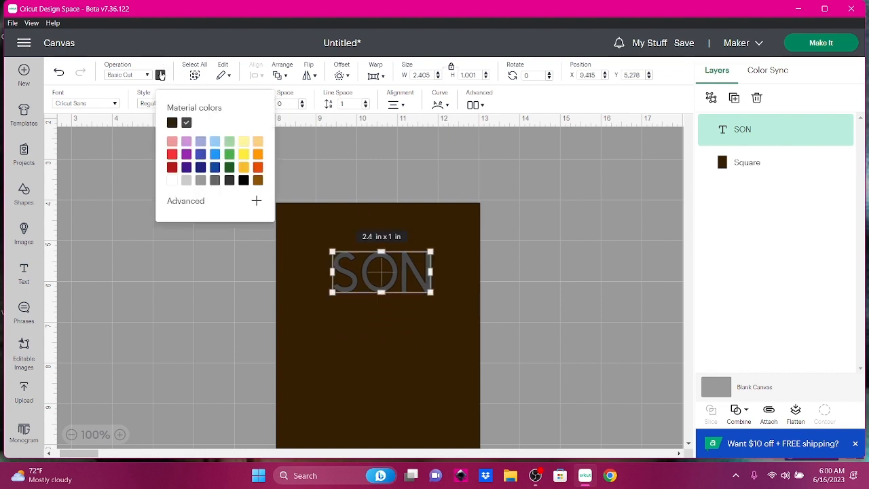
left_click(229, 154)
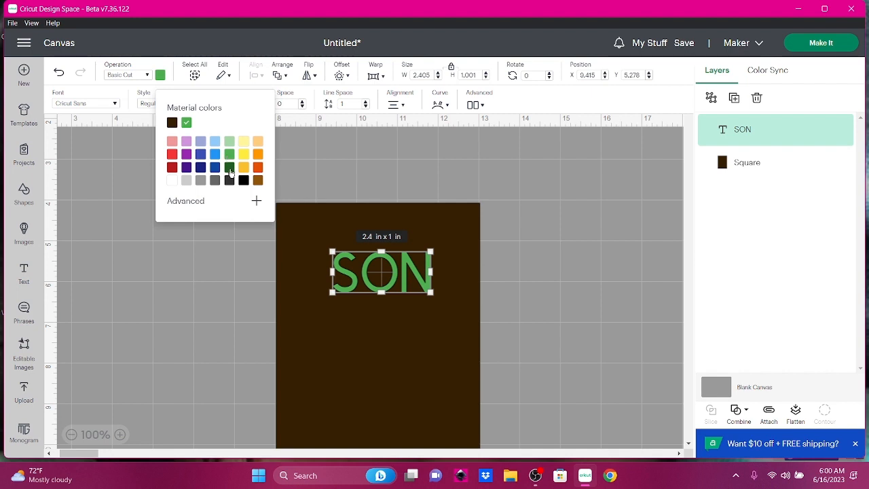
left_click(256, 202)
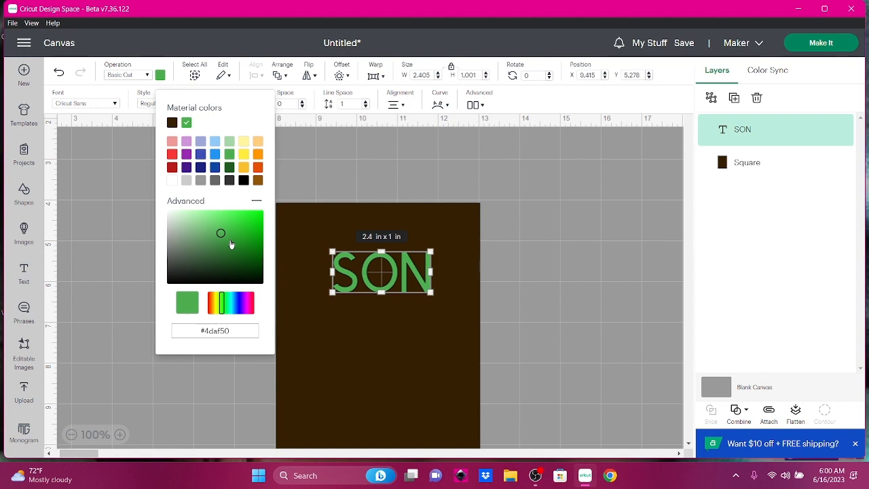
left_click_drag(222, 309, 233, 309)
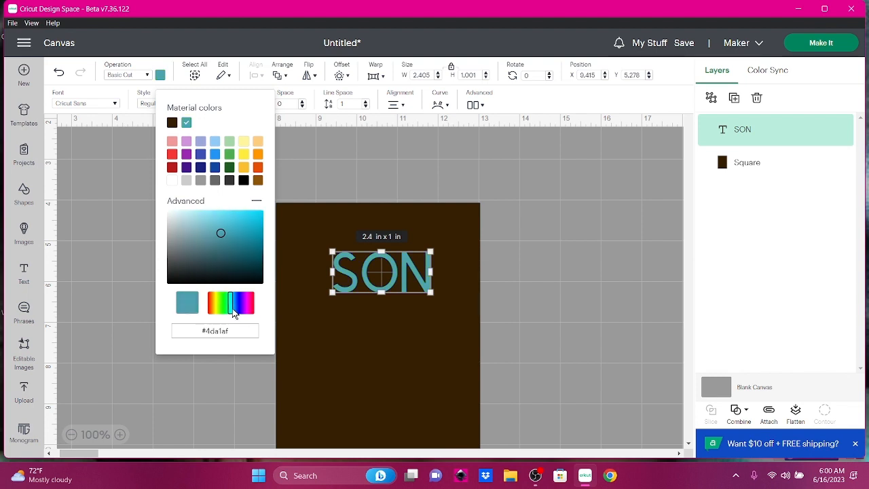
left_click_drag(232, 308, 231, 310)
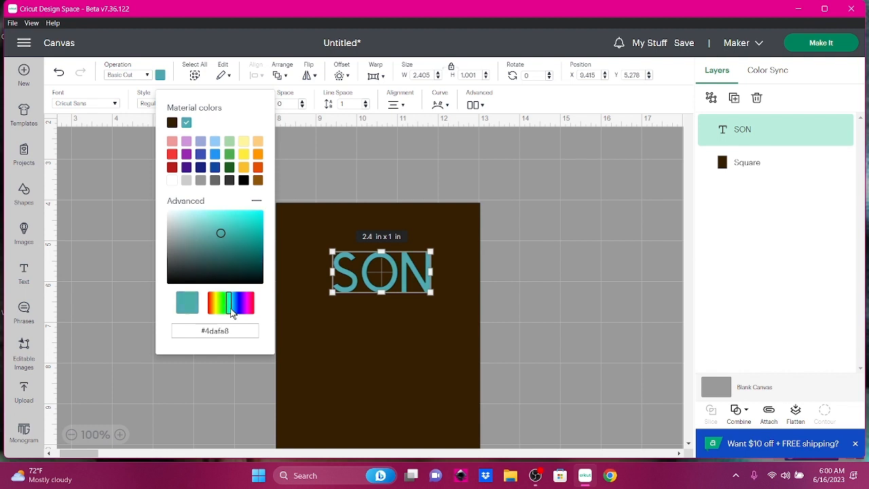
left_click_drag(218, 229, 247, 216)
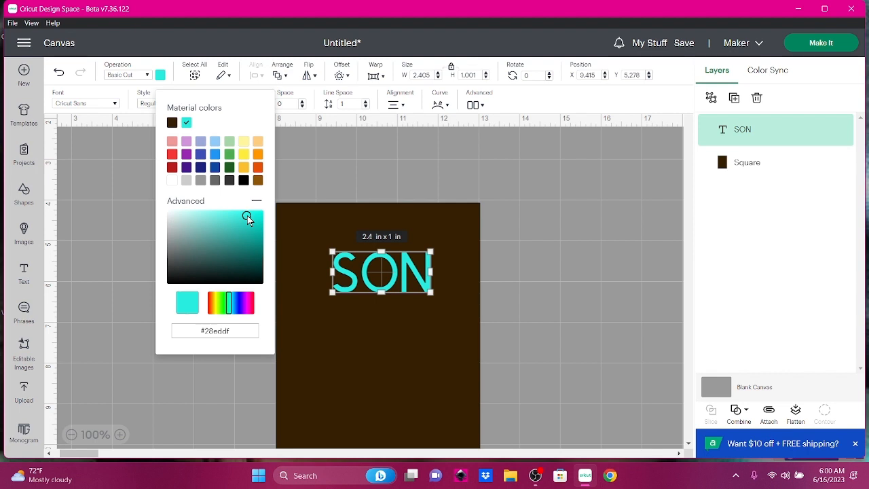
left_click(232, 371)
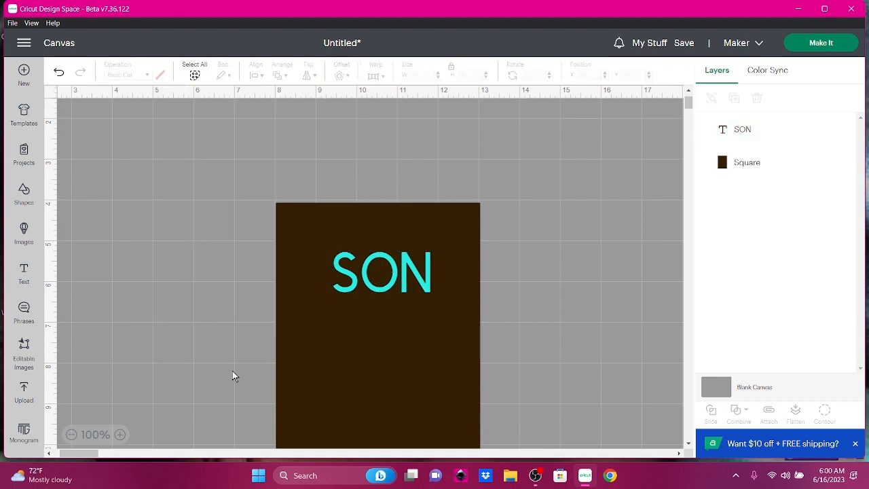
Step: Move the SON text across the brown rectangle to about X 10.5, Y 5.3
left_click(354, 279)
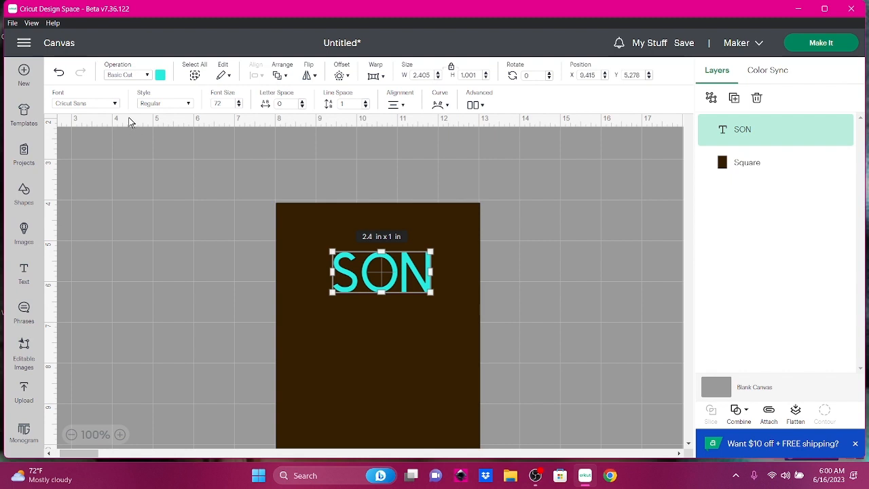
left_click(114, 103)
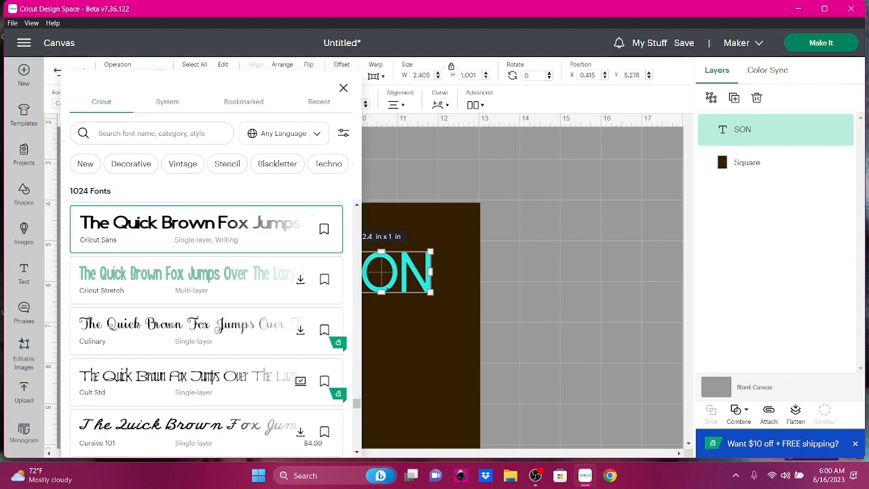
left_click_drag(392, 286, 439, 288)
Step: Change the font of the SON text to DTC Autumn Sunshine from the Cricut fonts
left_click(115, 105)
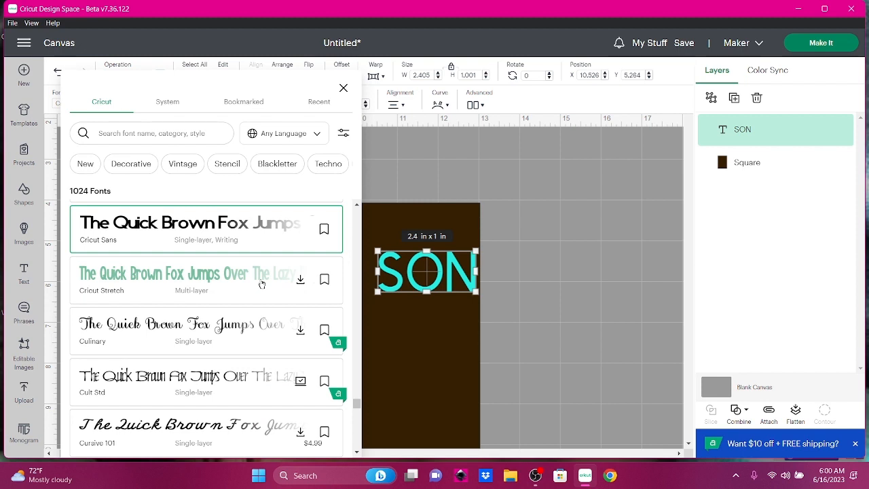
scroll(262, 284, "down", 3)
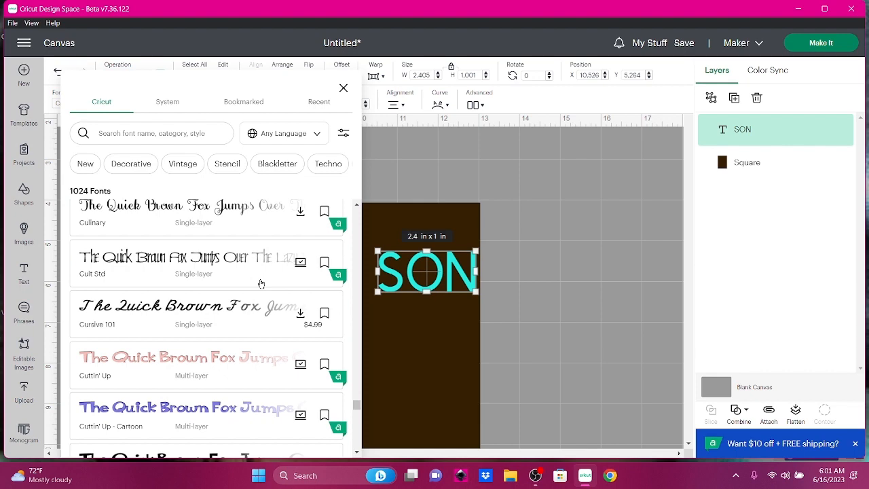
scroll(260, 284, "down", 5)
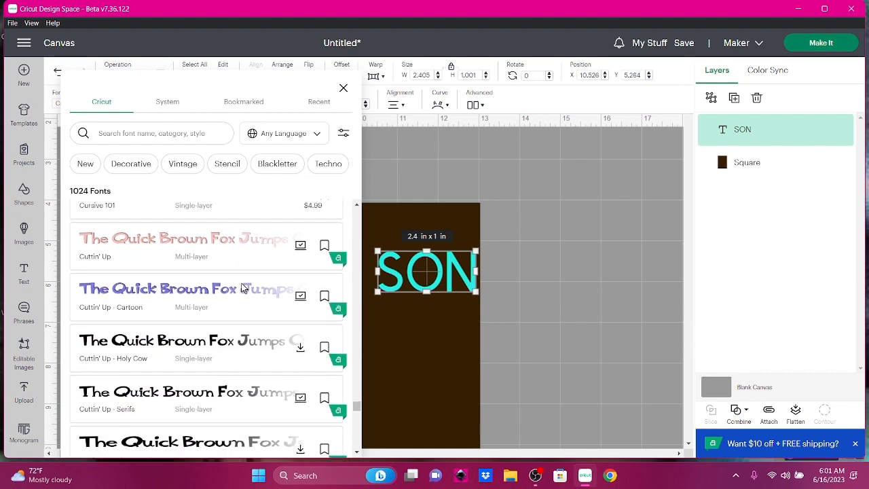
scroll(242, 287, "down", 2)
scroll(243, 288, "down", 6)
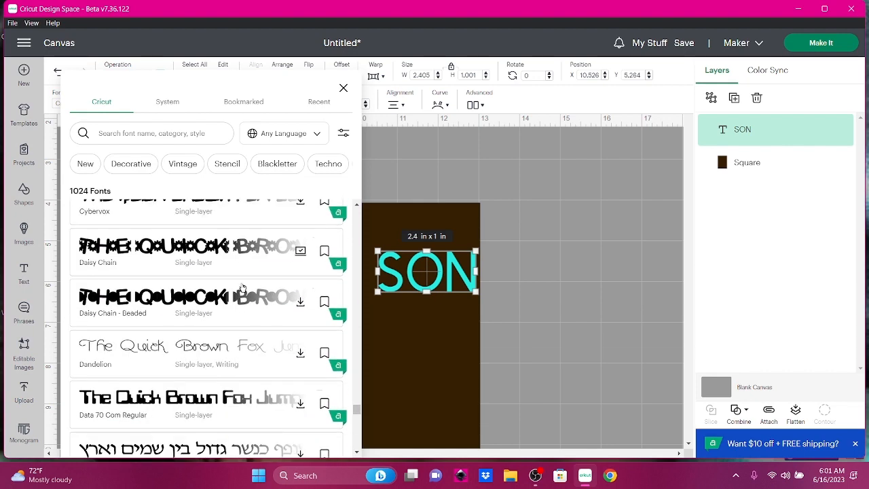
scroll(242, 288, "down", 3)
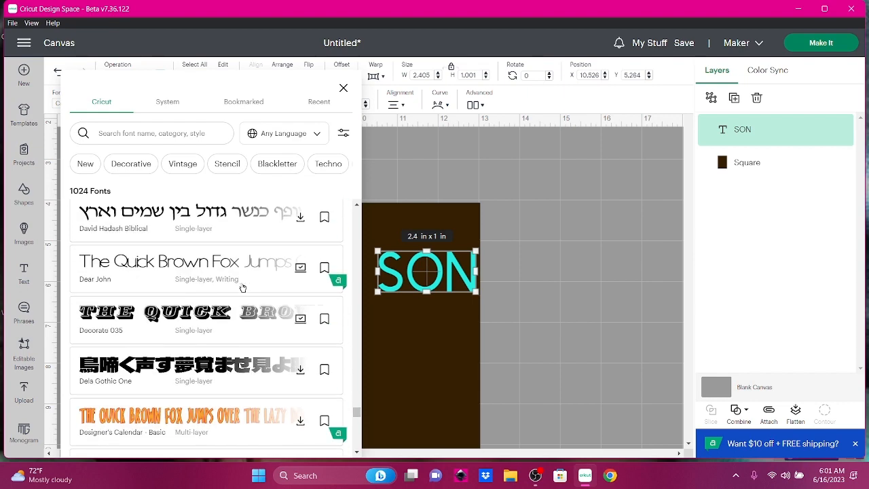
scroll(242, 288, "down", 3)
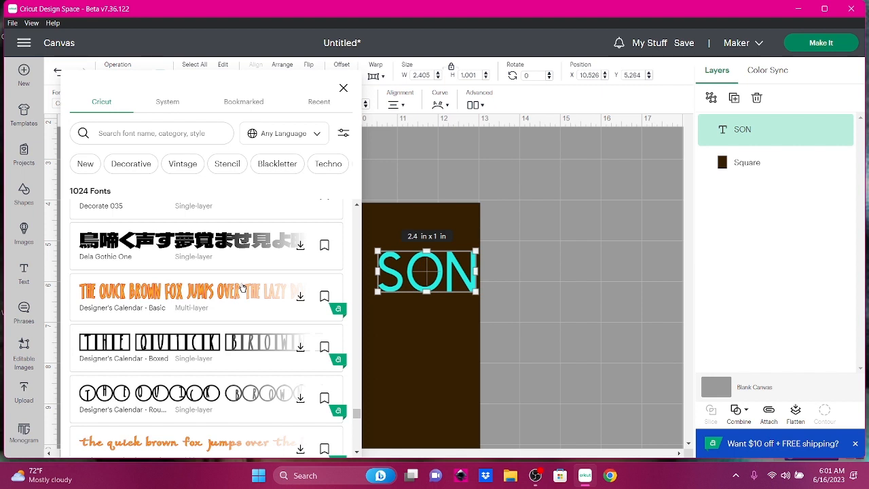
scroll(243, 288, "down", 3)
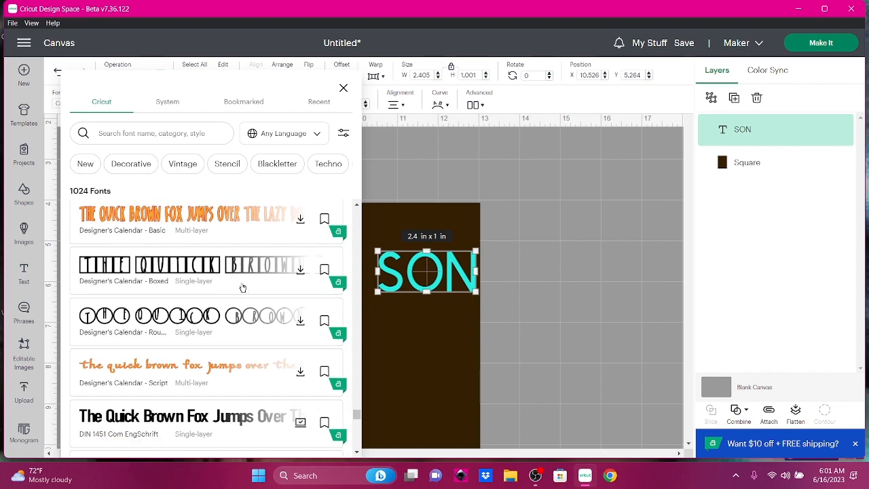
scroll(243, 288, "down", 4)
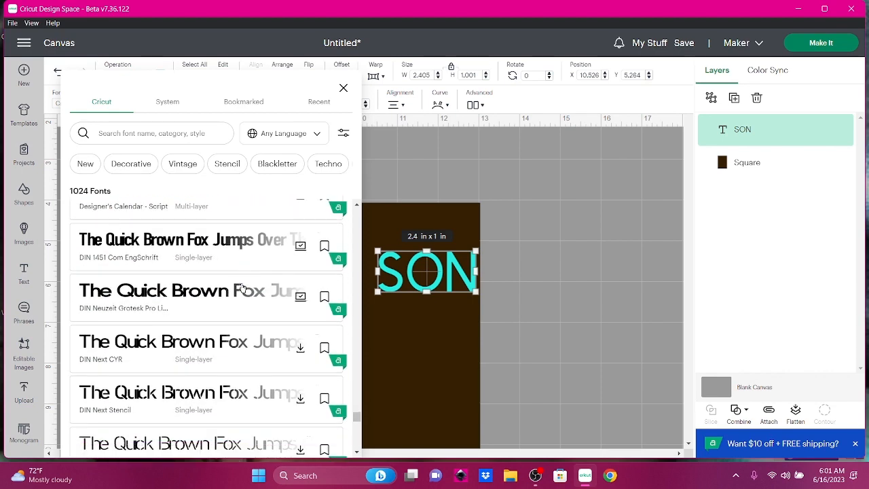
scroll(243, 288, "down", 2)
scroll(242, 288, "down", 2)
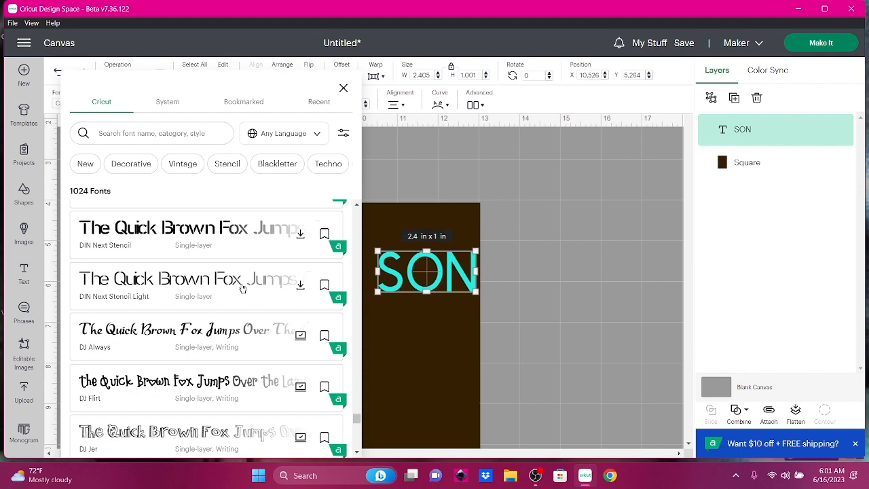
scroll(243, 288, "down", 6)
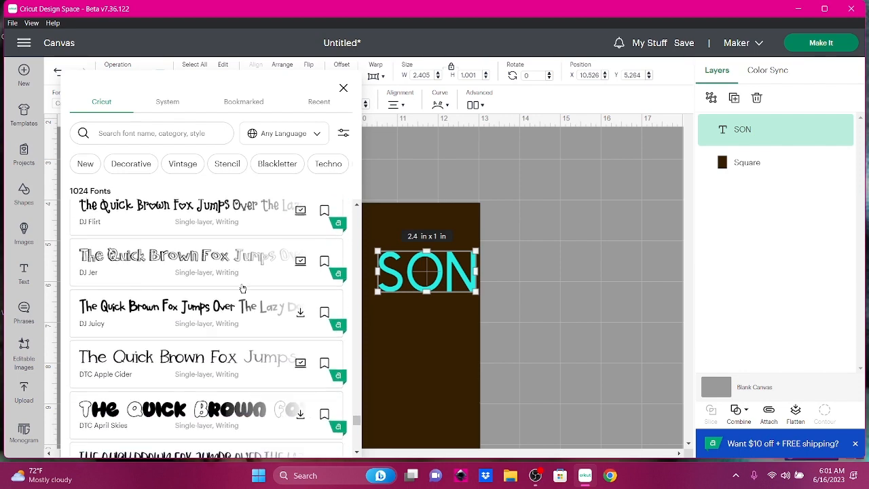
scroll(243, 288, "down", 2)
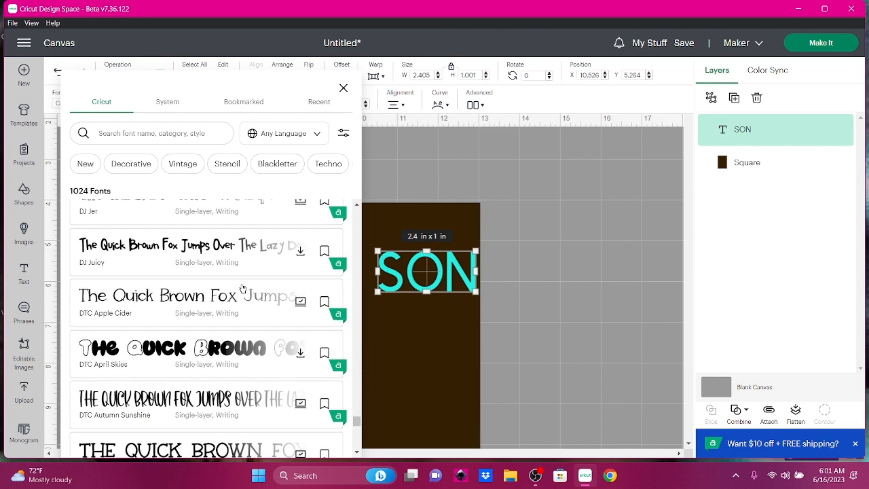
scroll(243, 287, "down", 2)
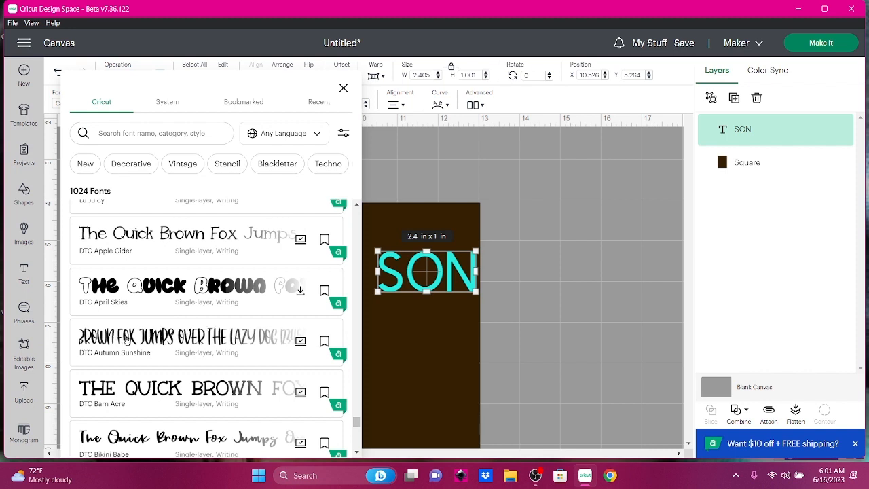
left_click(127, 339)
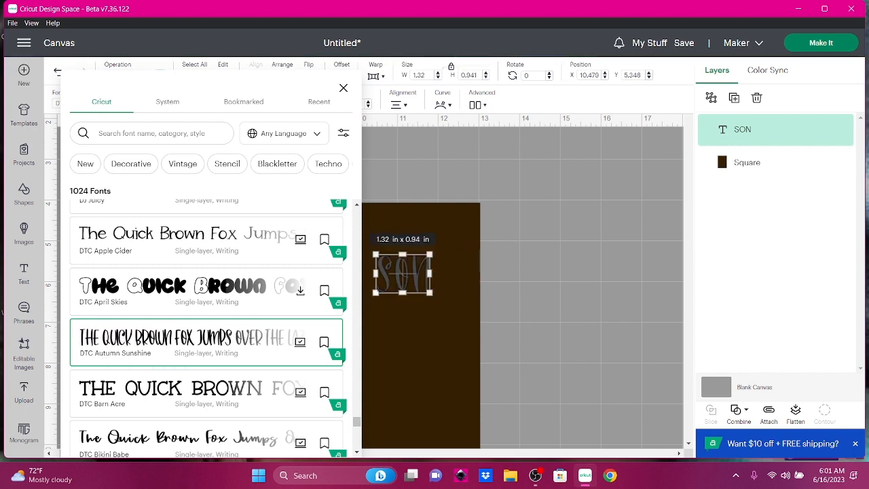
left_click(343, 88)
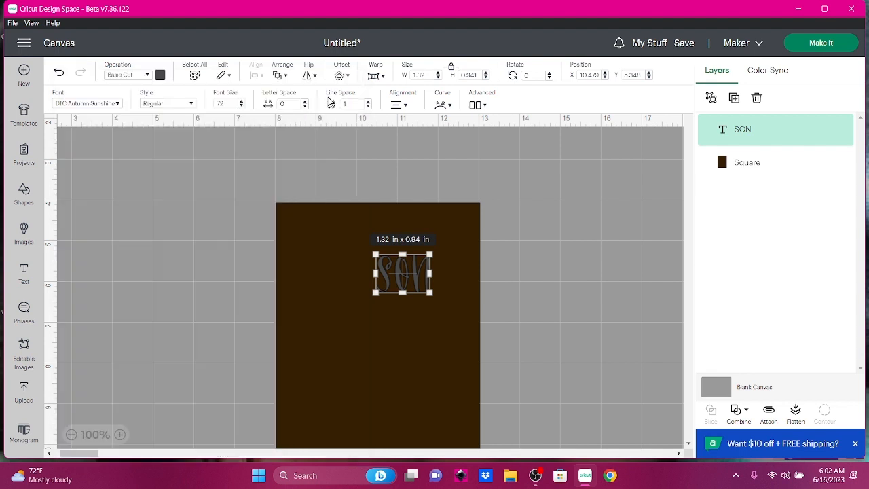
Step: Recolour the SON text light blue, shifting the standard blue's hue to the custom colour #22d4f3
left_click(160, 76)
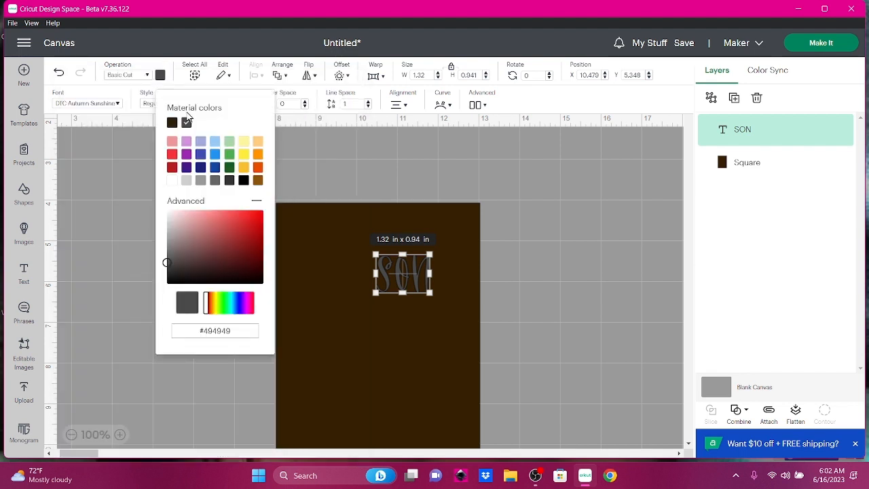
left_click(216, 155)
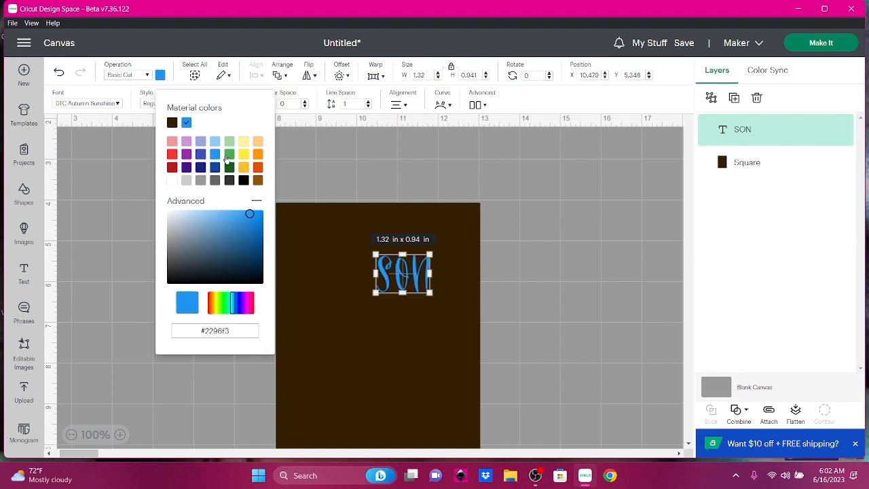
left_click(231, 304)
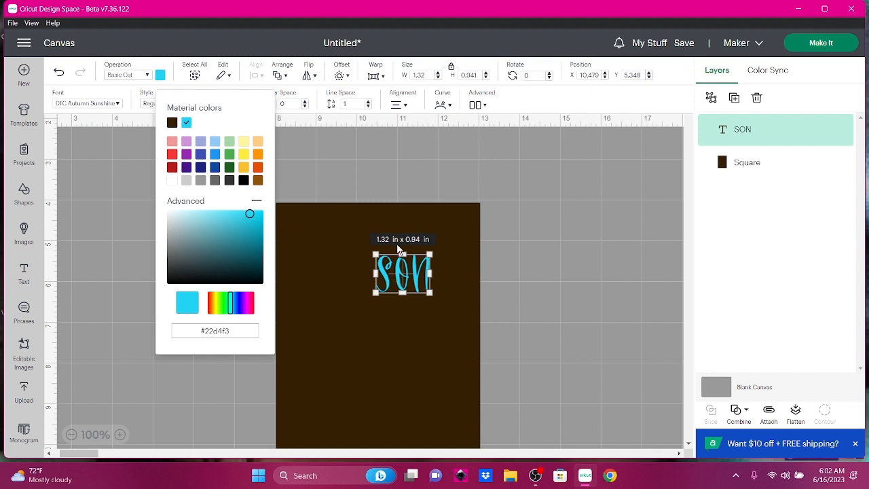
Step: Change the font of the SON text to DTC Cozy
left_click(117, 105)
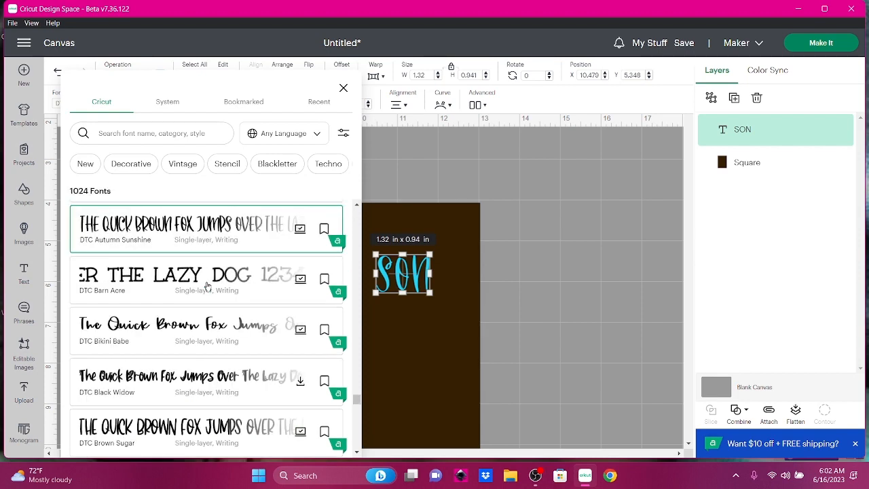
scroll(207, 285, "down", 3)
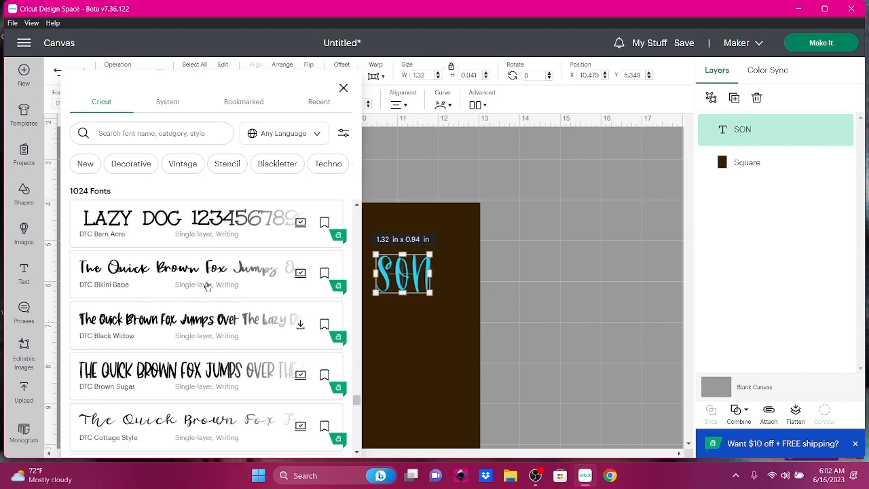
scroll(207, 286, "down", 1)
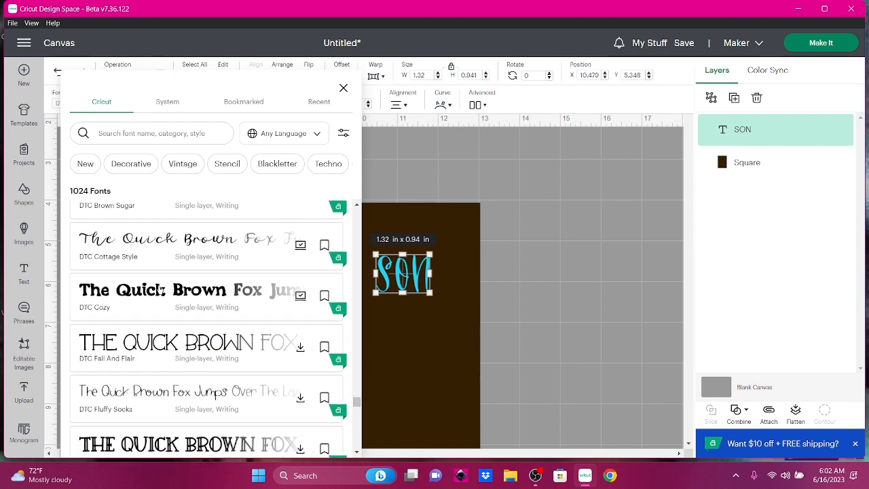
left_click(157, 290)
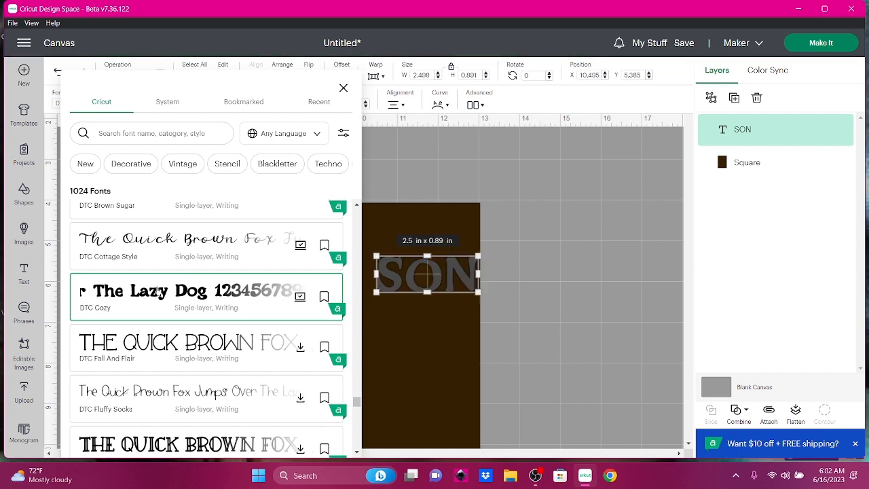
left_click(377, 168)
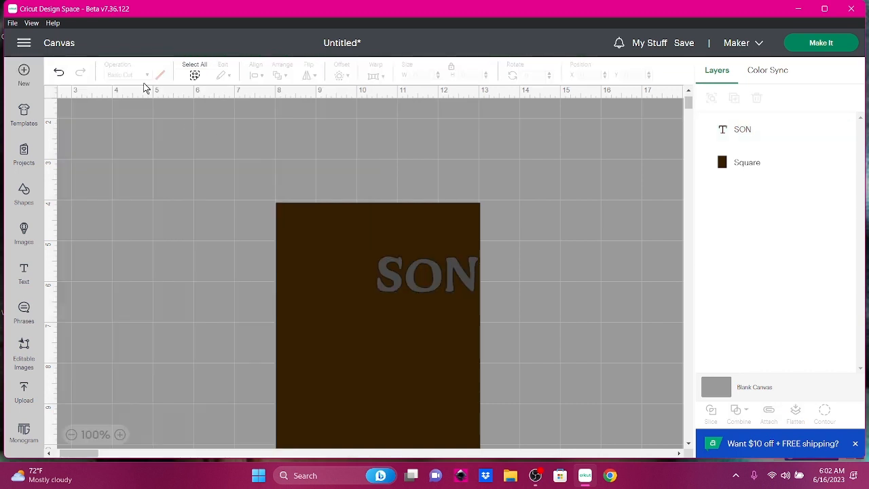
Step: Recolour the SON text turquoise, starting from the standard blue and shifting its hue to #22f3e4
left_click(394, 279)
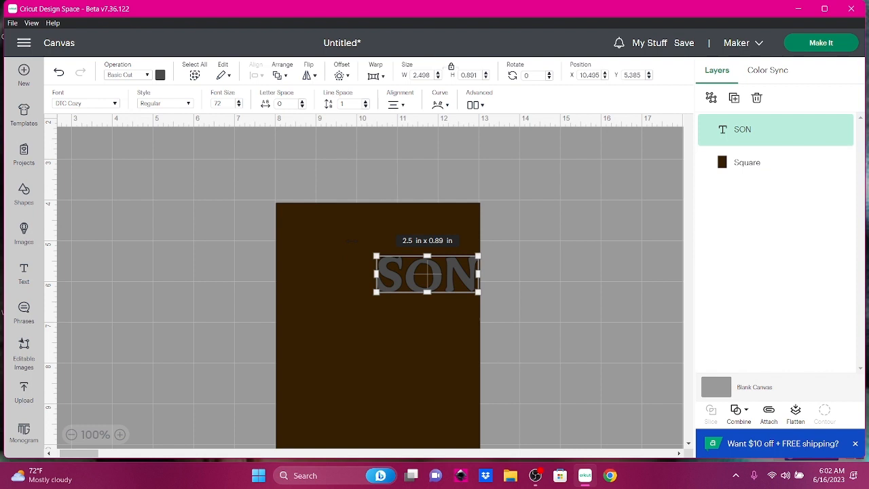
left_click(160, 77)
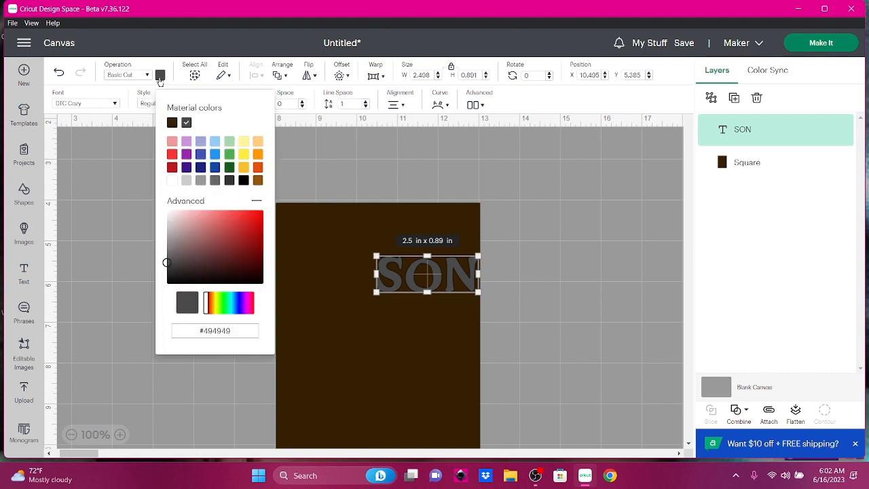
left_click(215, 155)
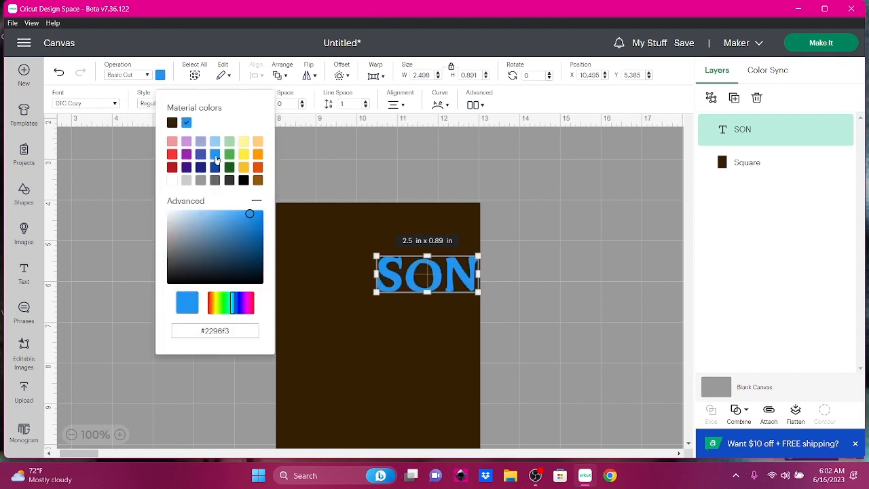
left_click_drag(235, 307, 232, 308)
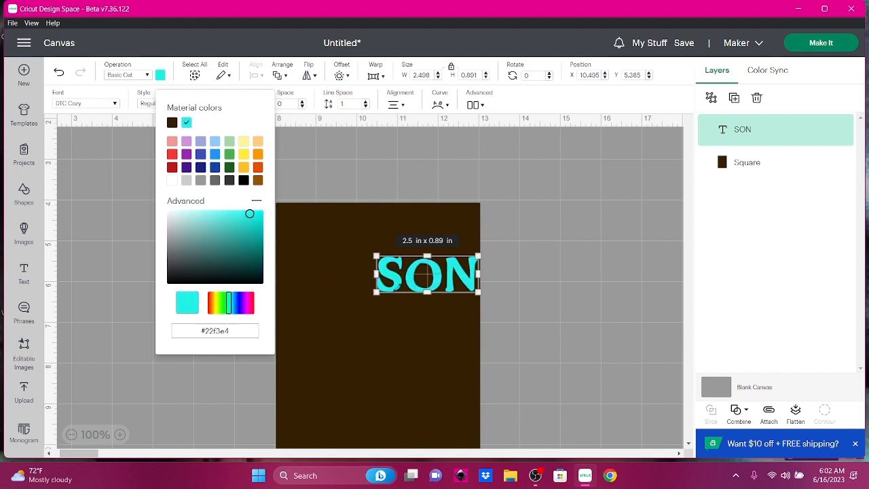
Step: Move the SON text to the horizontal middle of the dark brown panel, near its upper edge
left_click_drag(398, 285, 360, 283)
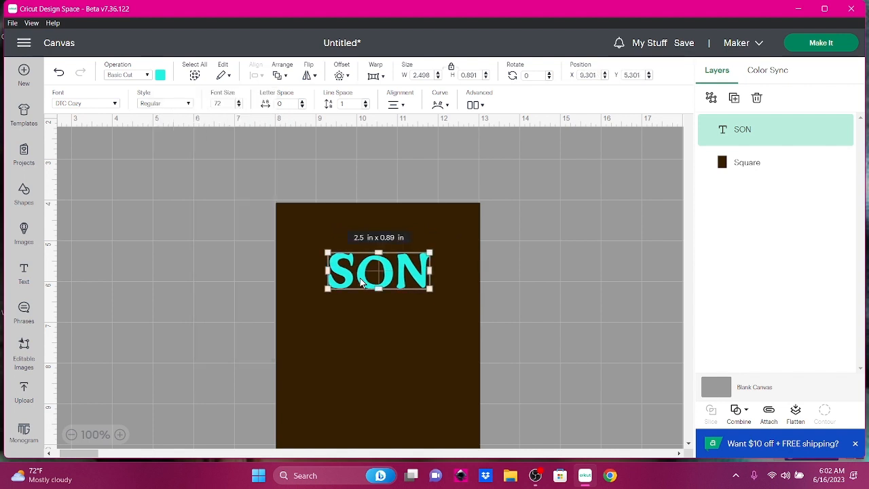
Step: Duplicate the dark brown 5 x 7 in panel and recolour the copy light tan, #f1d1a7
left_click(299, 225)
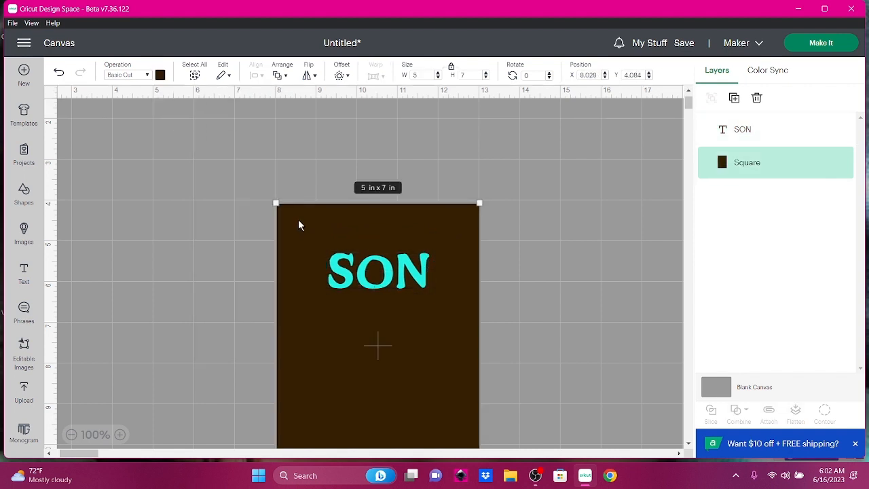
scroll(198, 324, "down", 3)
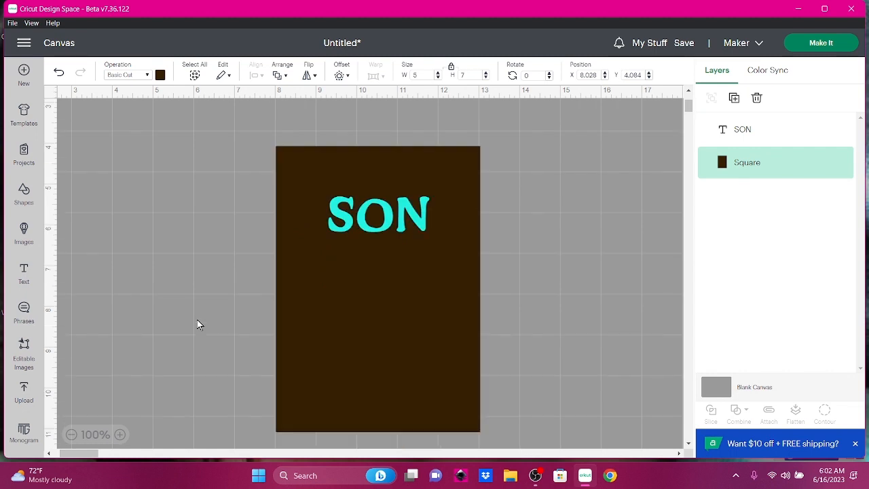
scroll(198, 324, "up", 1)
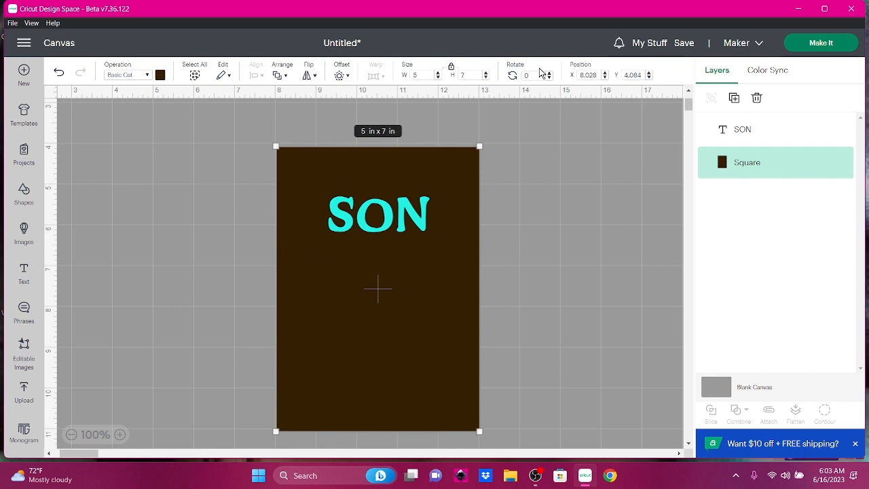
left_click(732, 101)
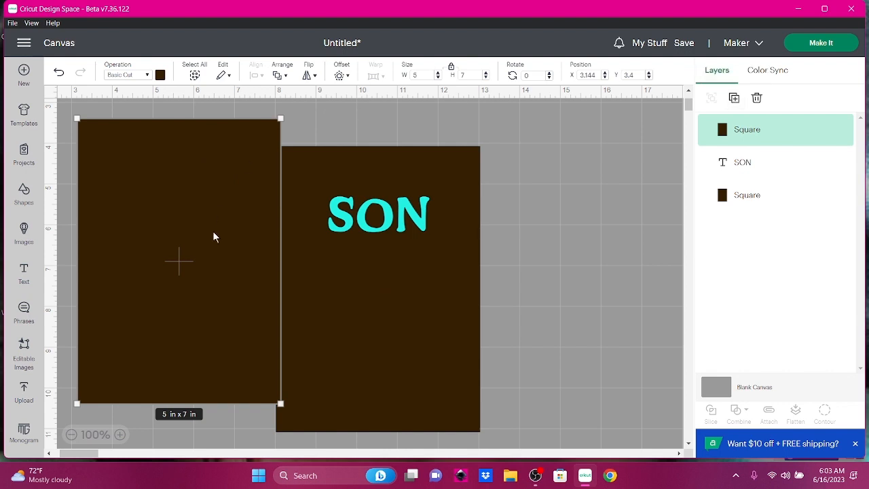
left_click(160, 76)
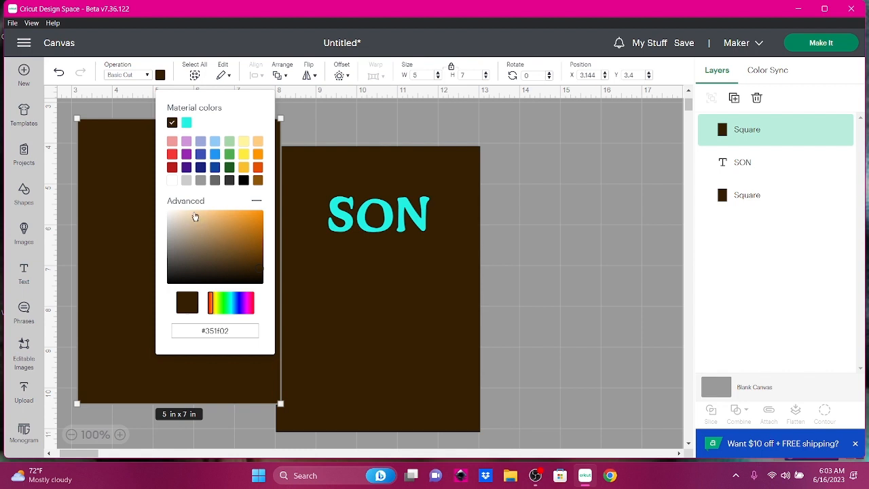
left_click(196, 215)
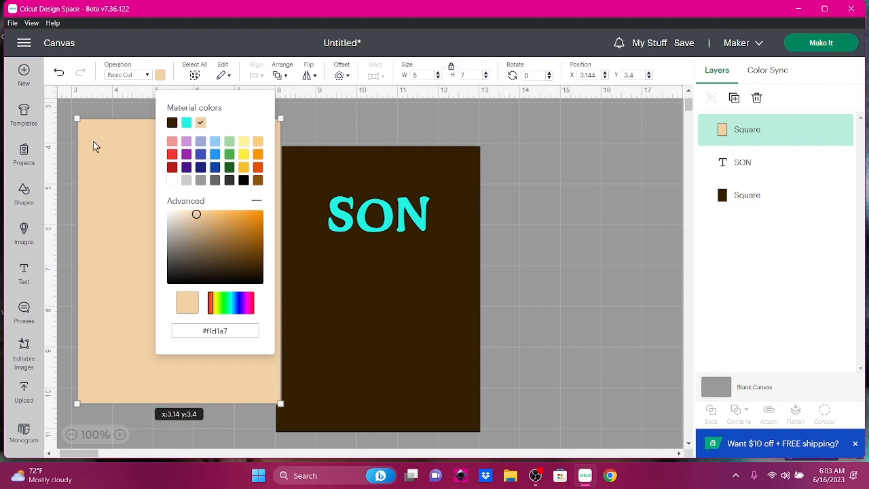
Step: Move the SON text off the panel onto the empty canvas and place the tan copy over the dark brown panel
left_click_drag(94, 144, 410, 173)
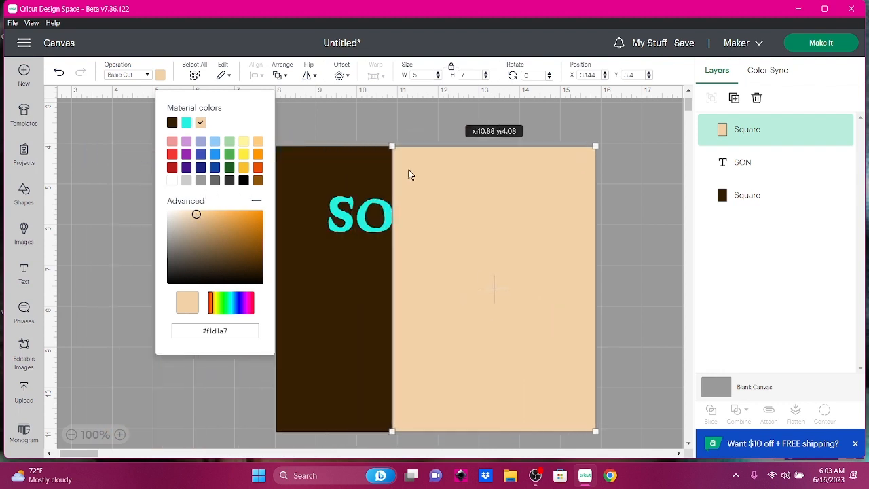
left_click_drag(343, 216, 86, 244)
left_click_drag(484, 251, 371, 252)
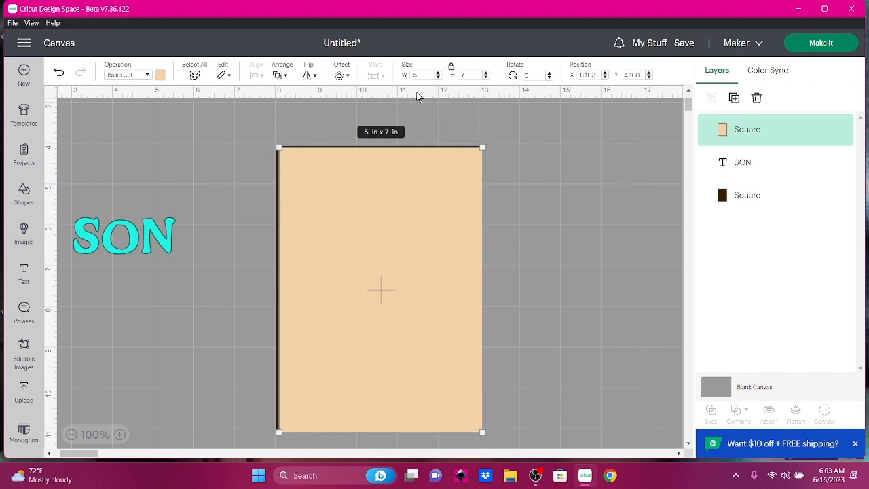
Step: Unlock the tan panel's proportions and resize it to 4.75 in wide by 6.75 in high
left_click(452, 70)
left_click(426, 75)
type("4.75")
key("Tab")
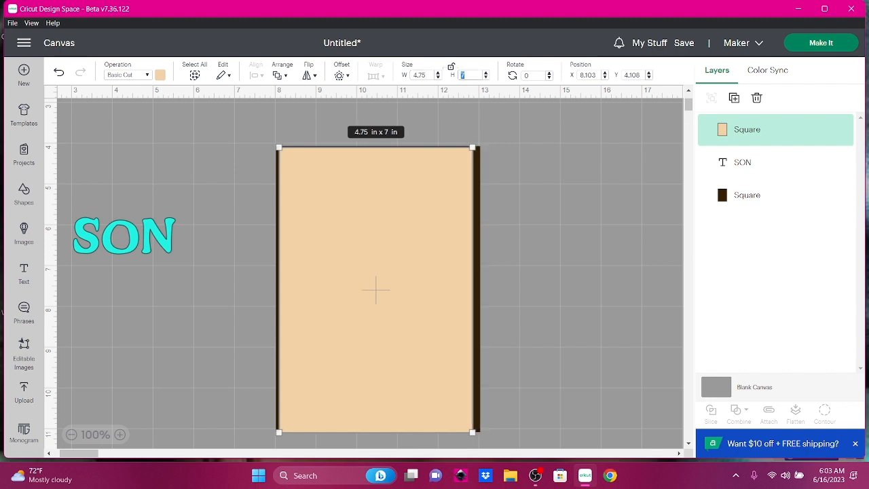
type("6.75")
key("Return")
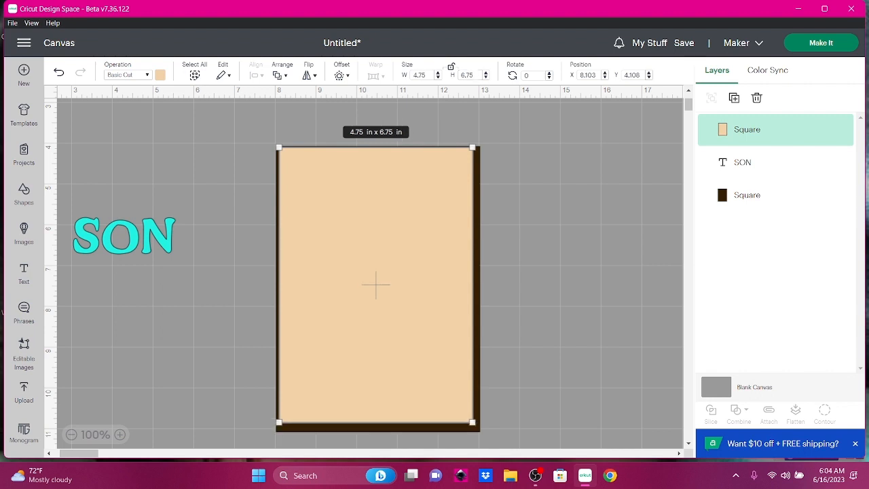
Step: Centre the tan panel on the dark brown panel both horizontally and vertically
left_click_drag(508, 135, 350, 226)
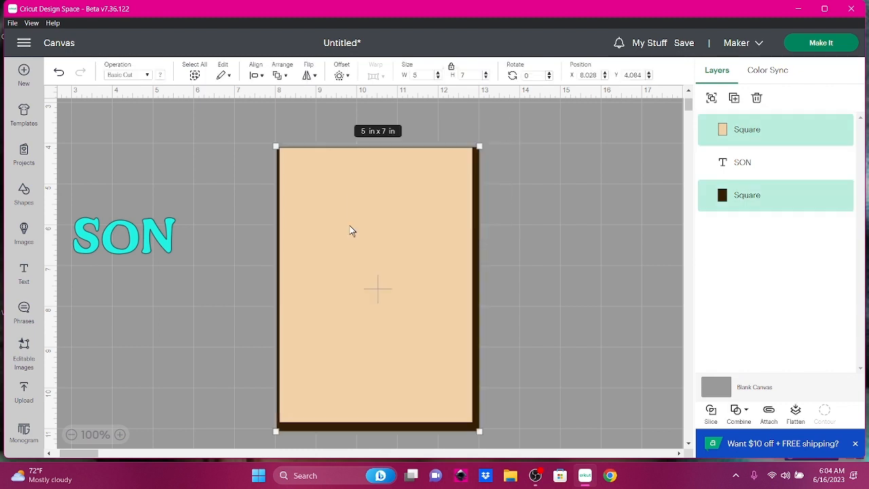
left_click(256, 75)
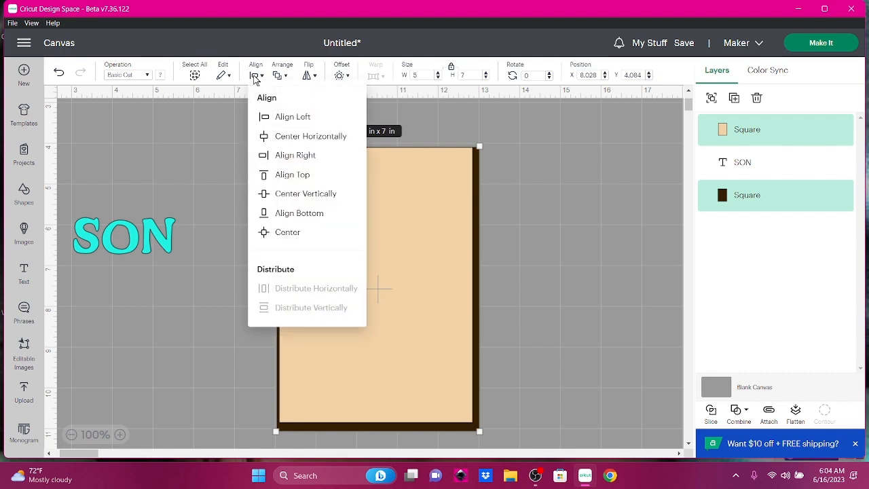
left_click(268, 232)
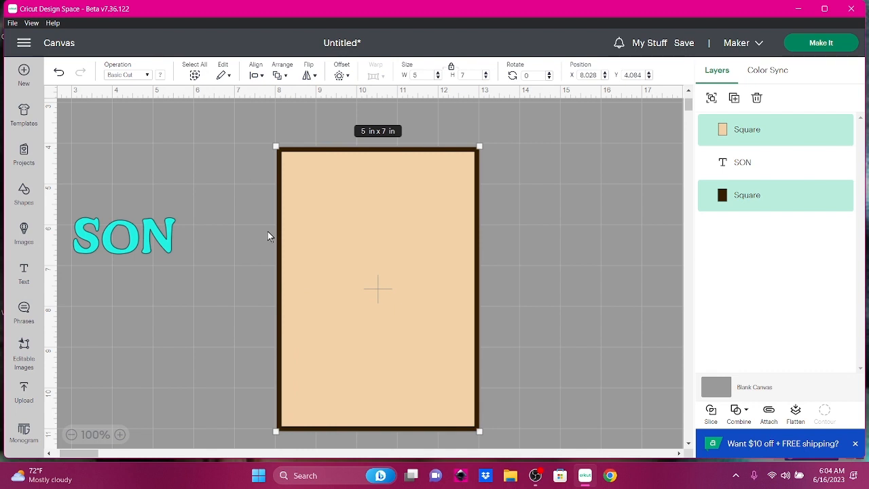
Step: Group the tan and dark brown panels and shift the group slightly up and to the right on the canvas
left_click_drag(245, 123, 388, 262)
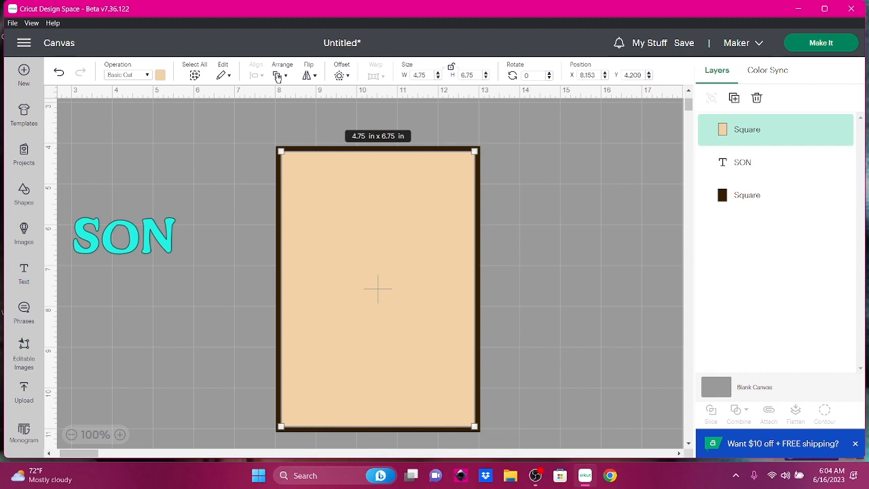
left_click(265, 161)
left_click_drag(253, 116, 379, 243)
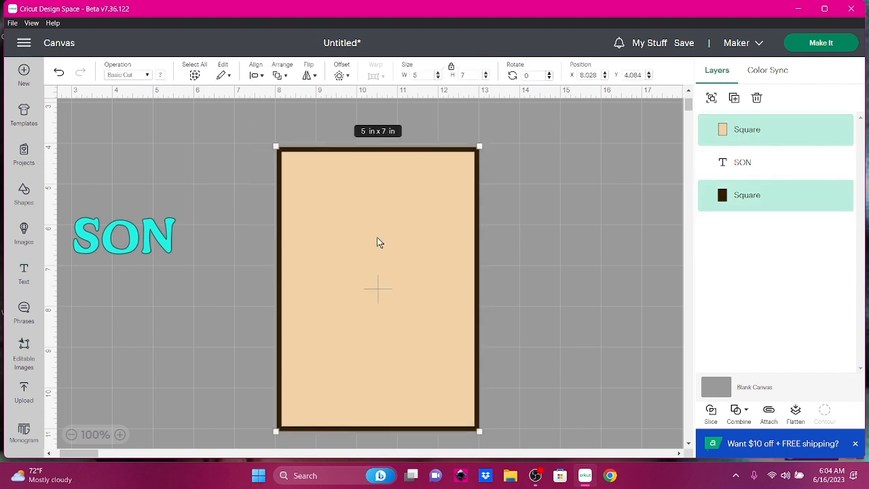
left_click(710, 99)
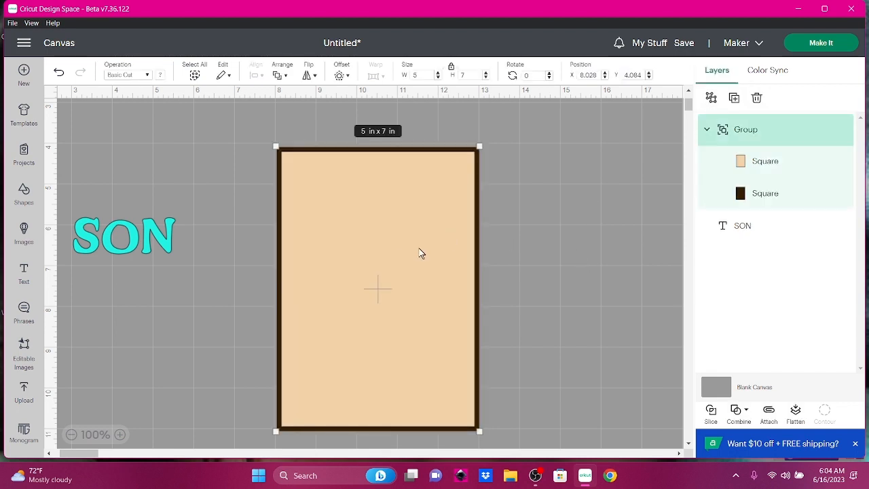
mouse_move(451, 260)
left_mouse_down()
mouse_move(390, 229)
mouse_move(412, 267)
mouse_move(466, 270)
mouse_move(458, 251)
mouse_move(440, 249)
mouse_move(458, 249)
left_mouse_up()
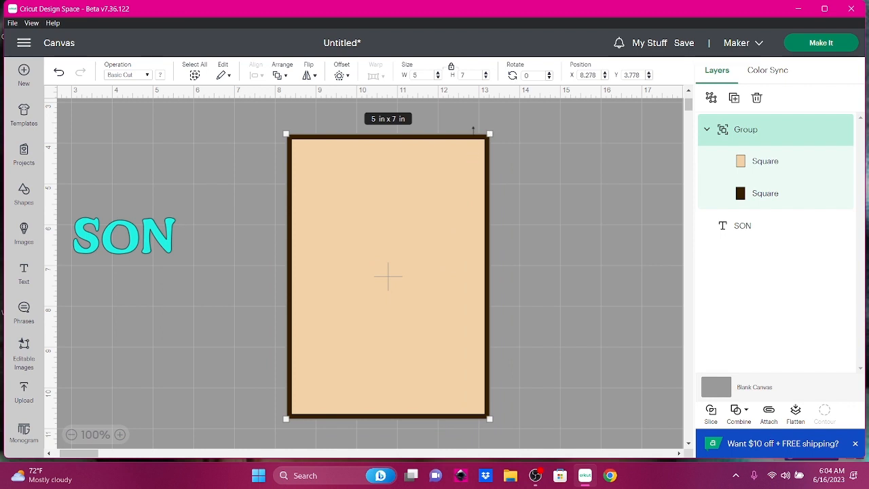
Step: Try enlarging the grouped panels proportionally to about 5.24 x 7.33 in and undo the resize
left_click_drag(490, 136, 499, 120)
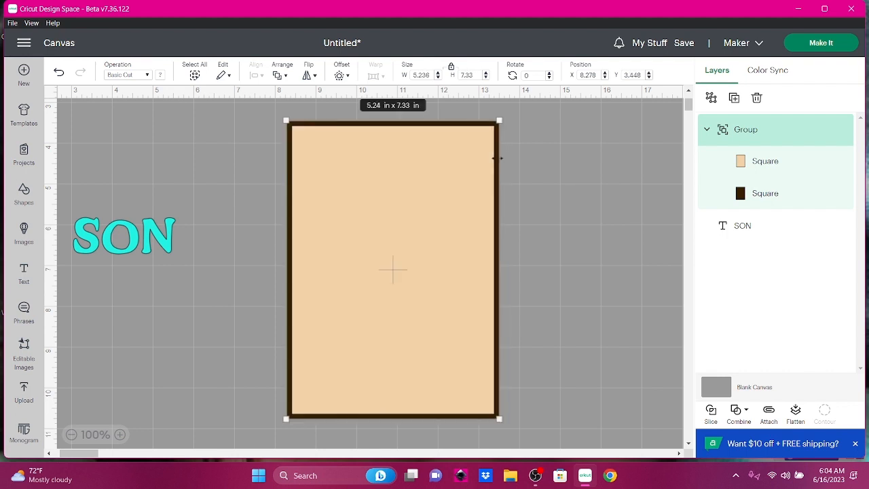
left_click(58, 74)
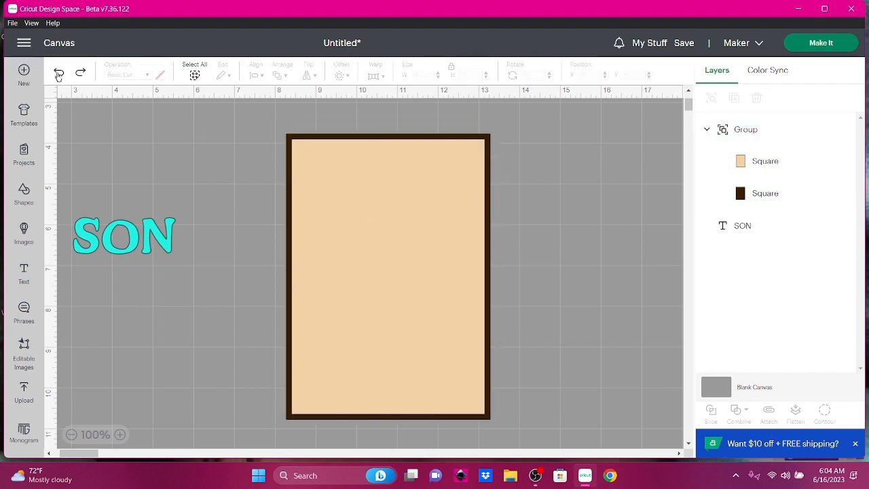
left_click(357, 181)
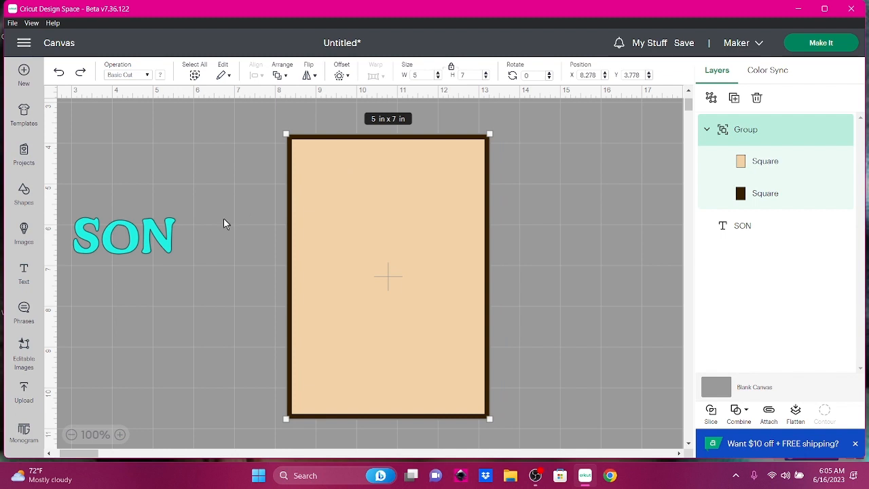
Step: Place the SON text near the upper edge of the tan panel and bring it to the front
left_click_drag(137, 241, 402, 200)
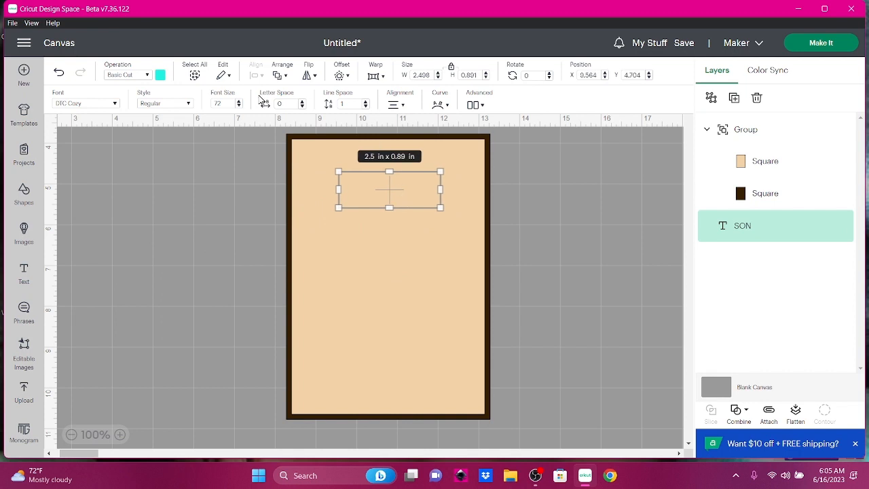
left_click(279, 78)
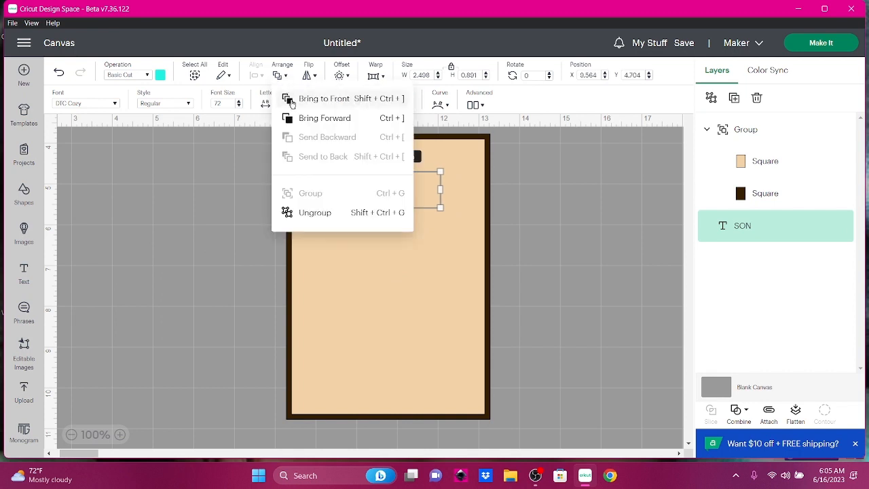
left_click(288, 98)
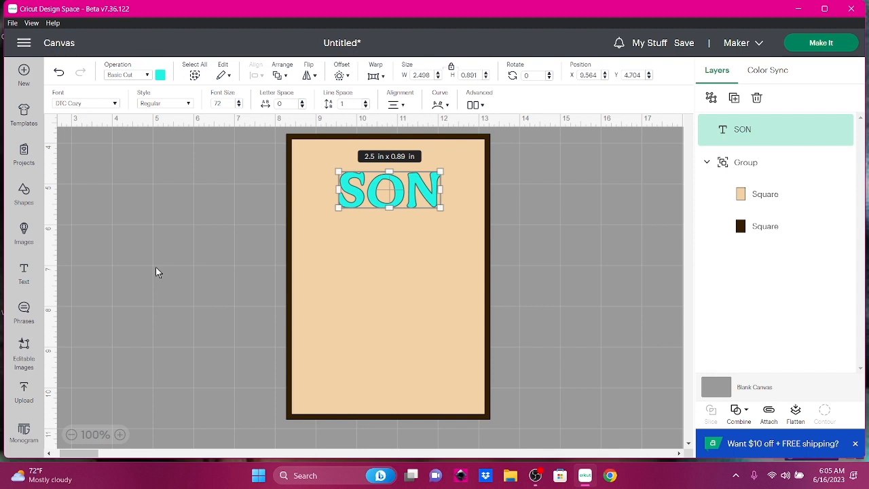
left_click(24, 197)
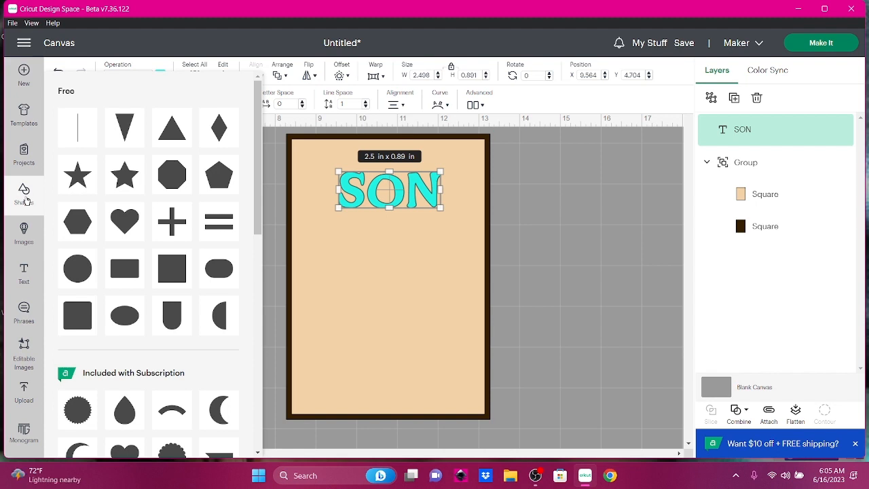
left_click(24, 197)
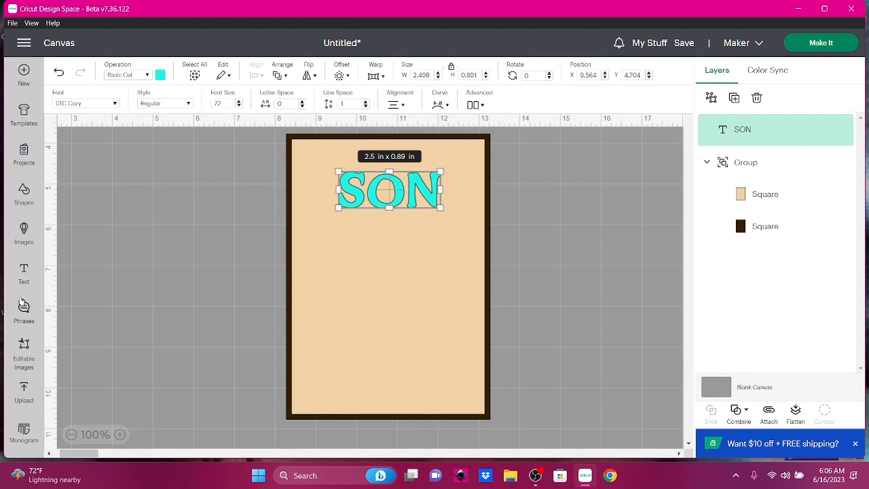
Step: Search the Cricut image library for "Bear"
left_click(24, 235)
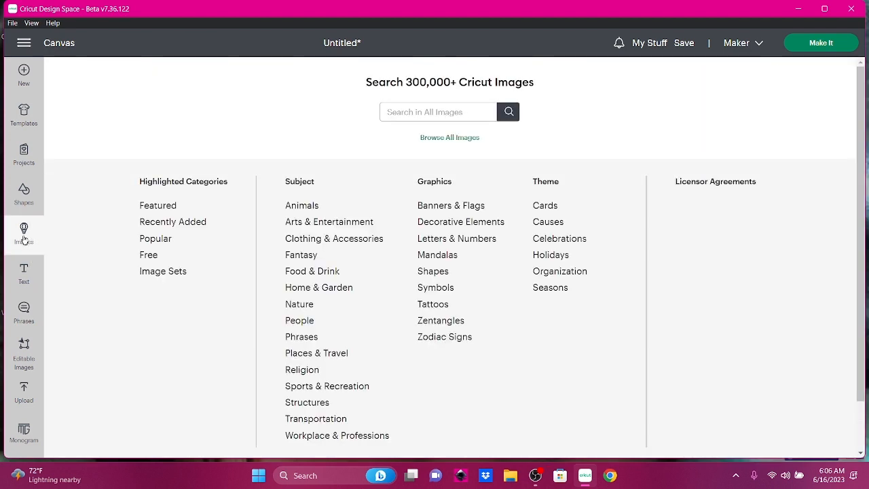
left_click(429, 112)
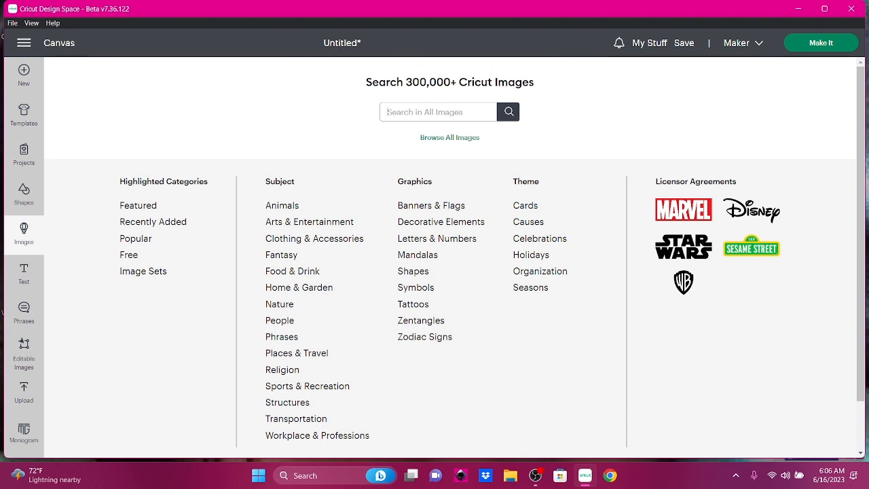
type("Be")
type("ar")
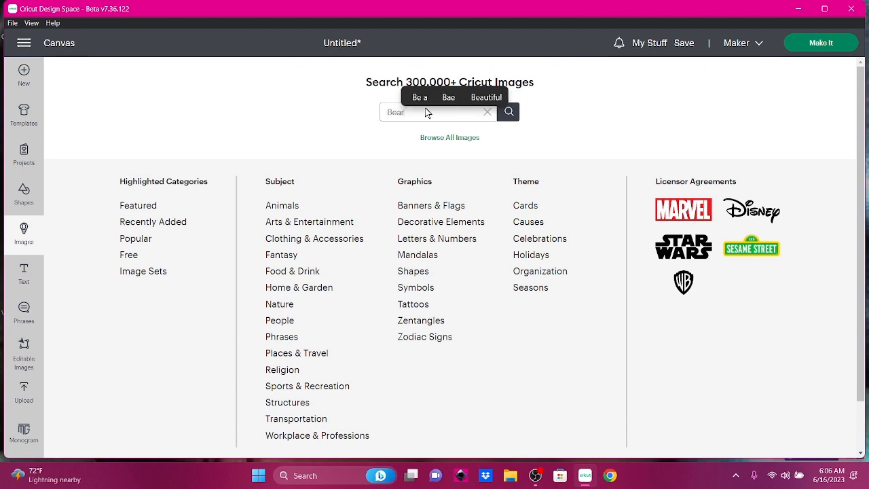
key("Return")
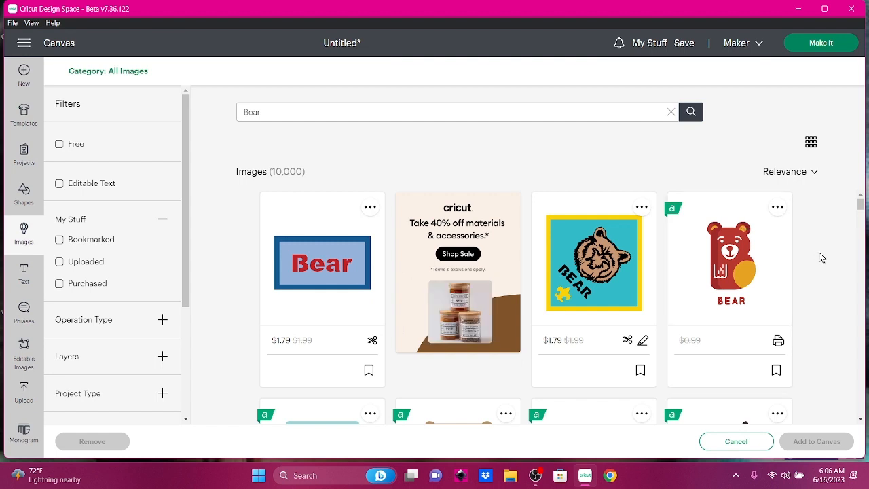
Step: Refine the image library search to "Fishing Bear"
left_click(319, 112)
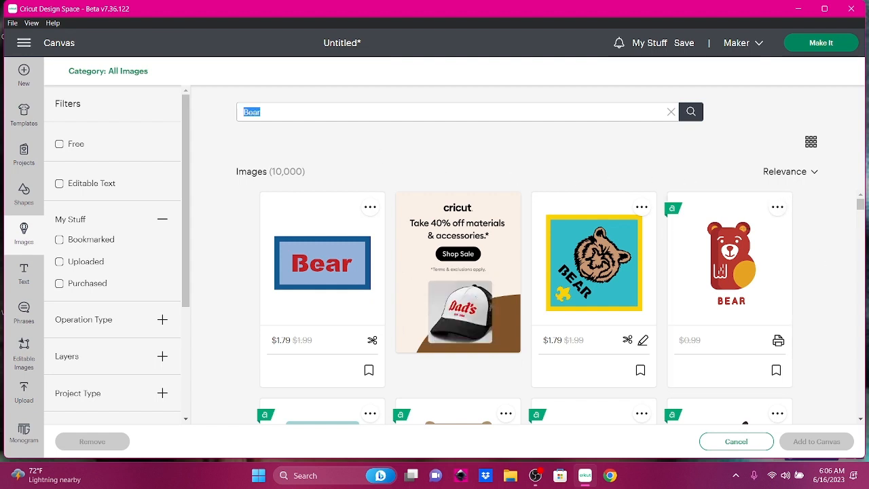
type("F")
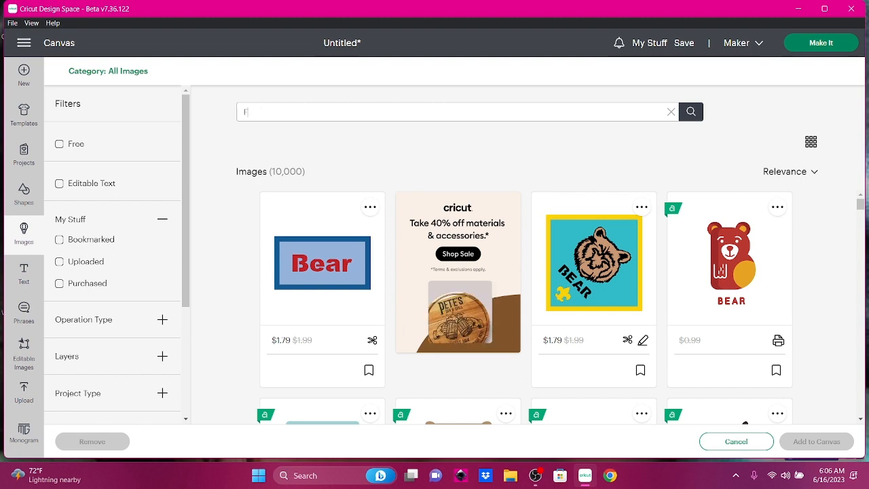
type("ishin")
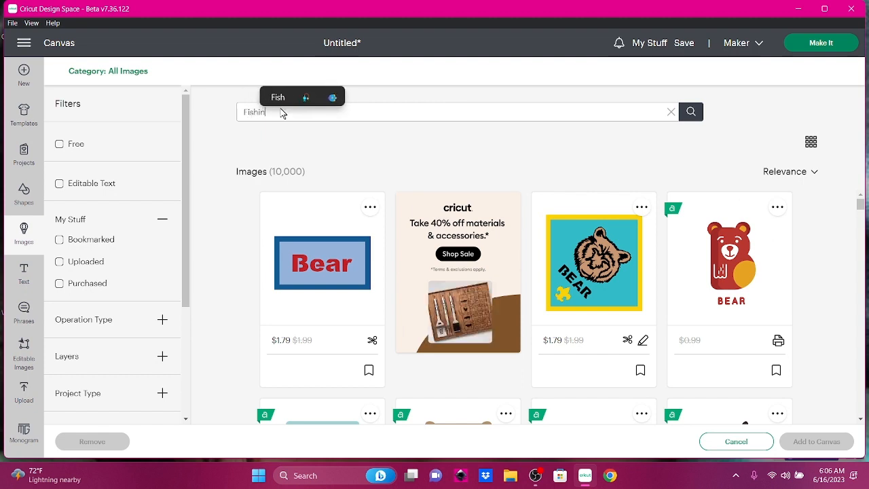
type("g Bear")
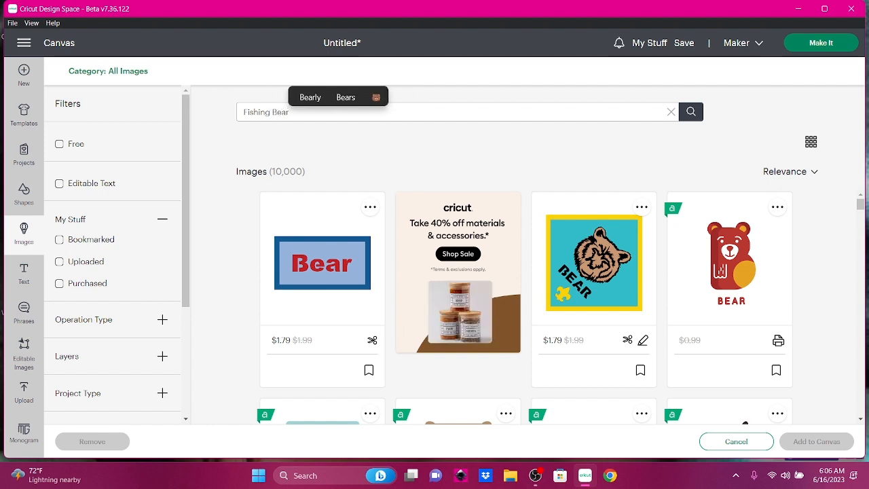
key("Return")
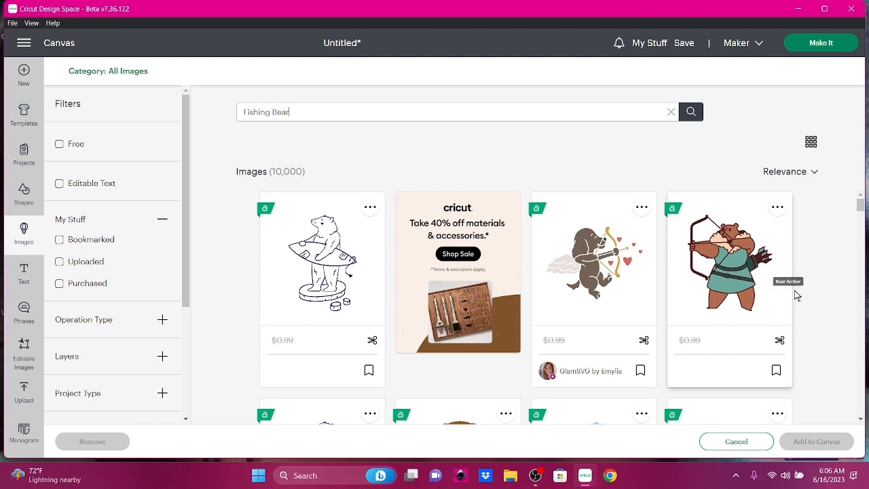
Step: Try the Fishing Bear image with the green hat and fishing rod from the results, then deselect it
scroll(798, 295, "down", 2)
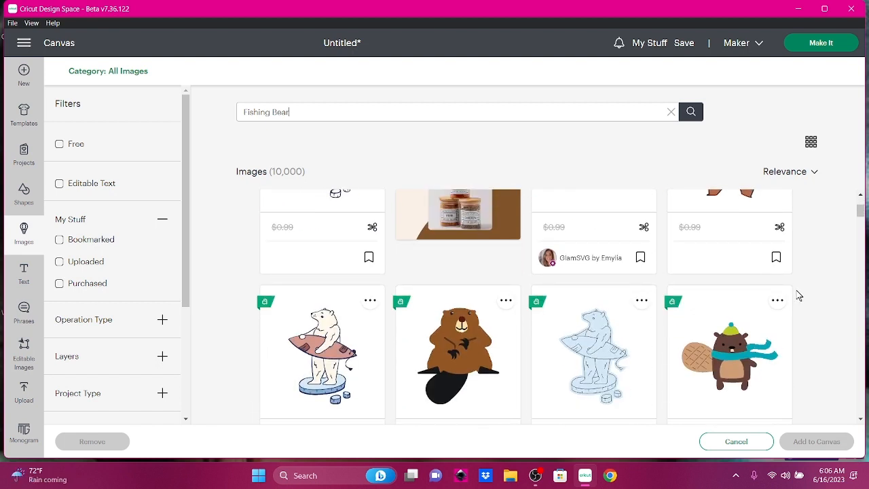
scroll(798, 296, "down", 3)
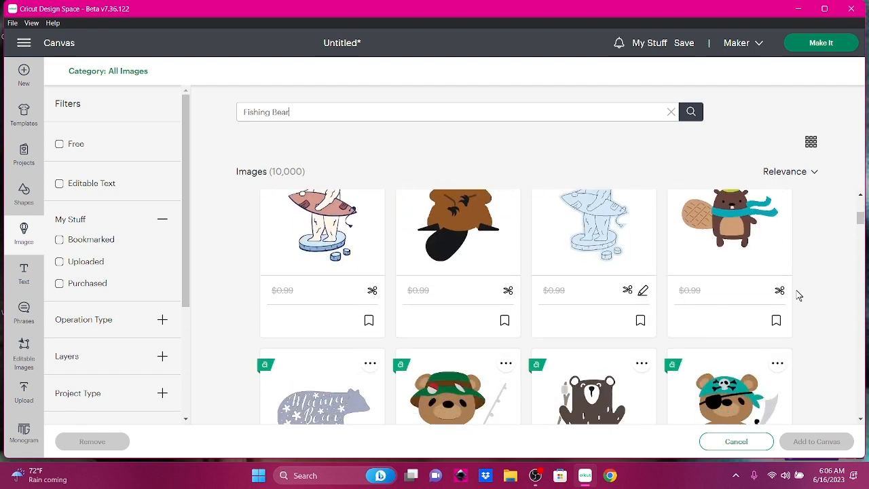
scroll(799, 296, "down", 1)
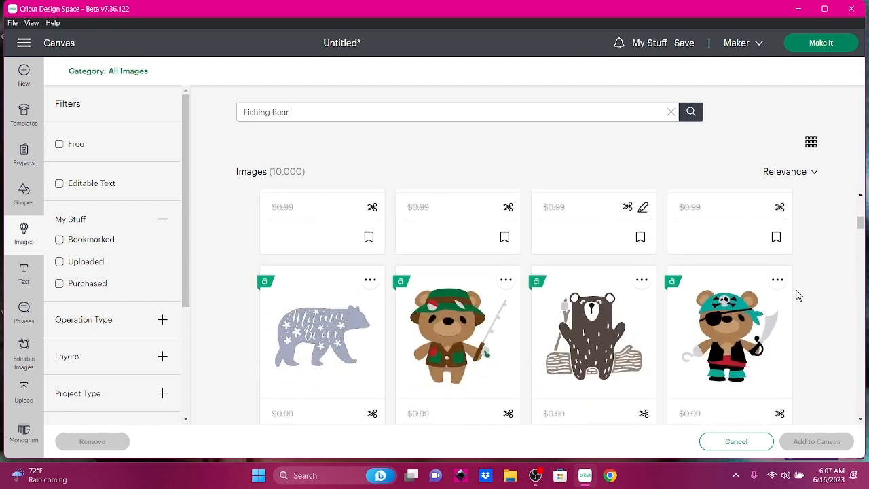
scroll(798, 296, "down", 1)
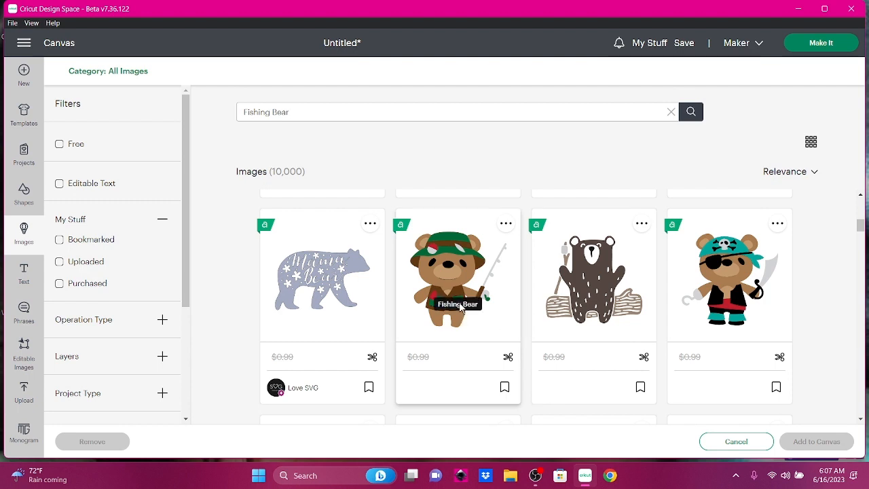
left_click(461, 270)
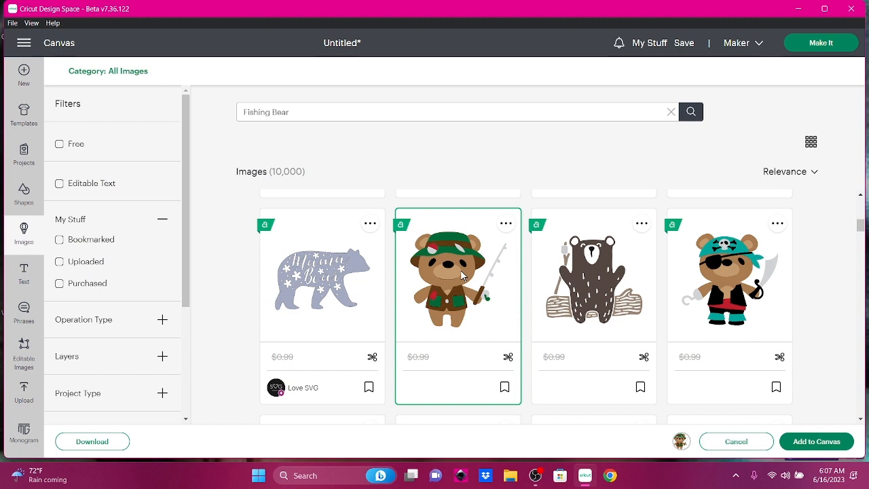
left_click(460, 269)
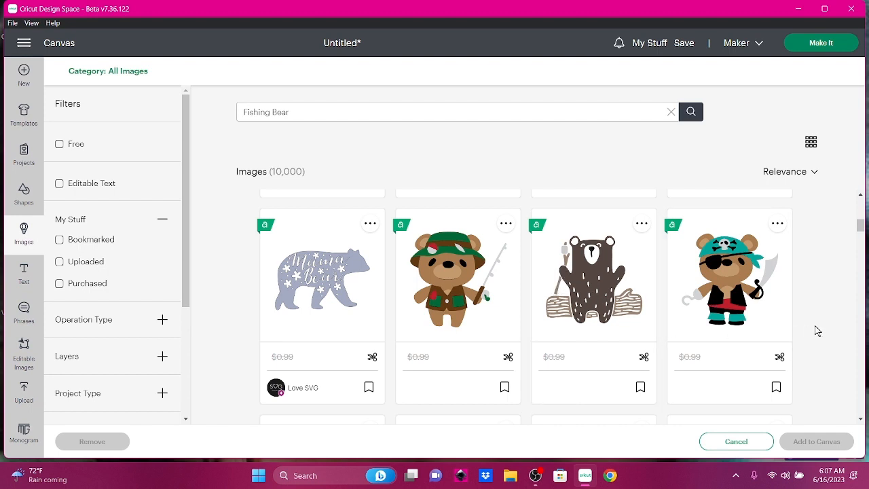
Step: Find the brown bear face image among the Fishing Bear results and select it for the canvas
scroll(815, 326, "down", 3)
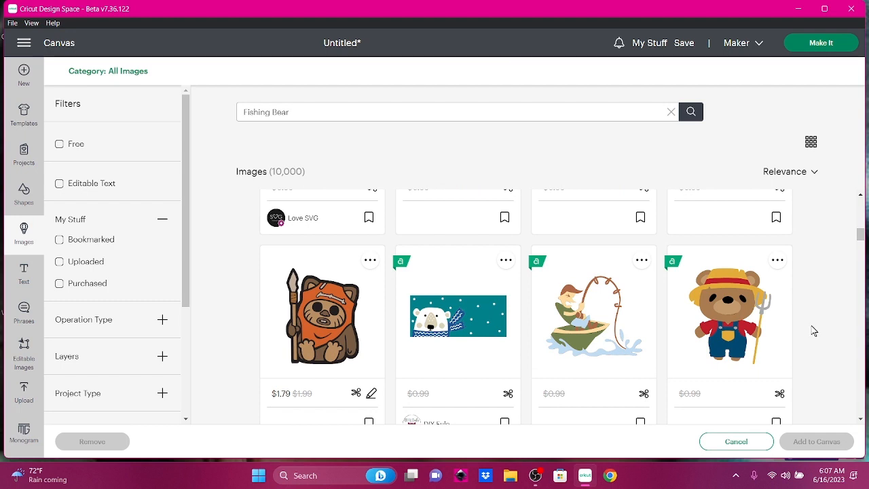
scroll(812, 331, "down", 3)
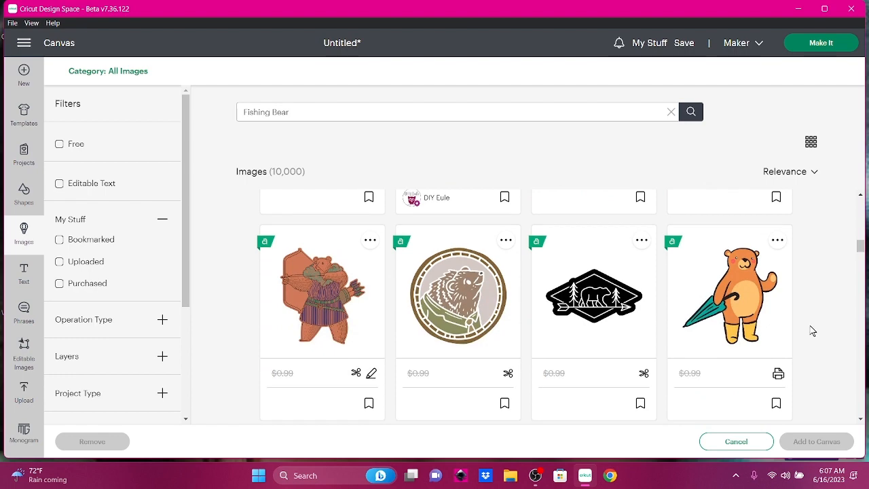
scroll(812, 331, "down", 3)
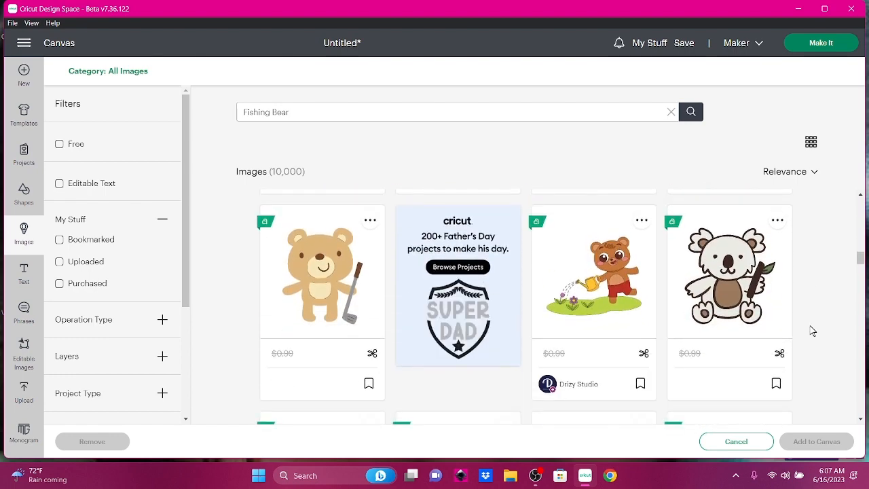
scroll(812, 331, "down", 3)
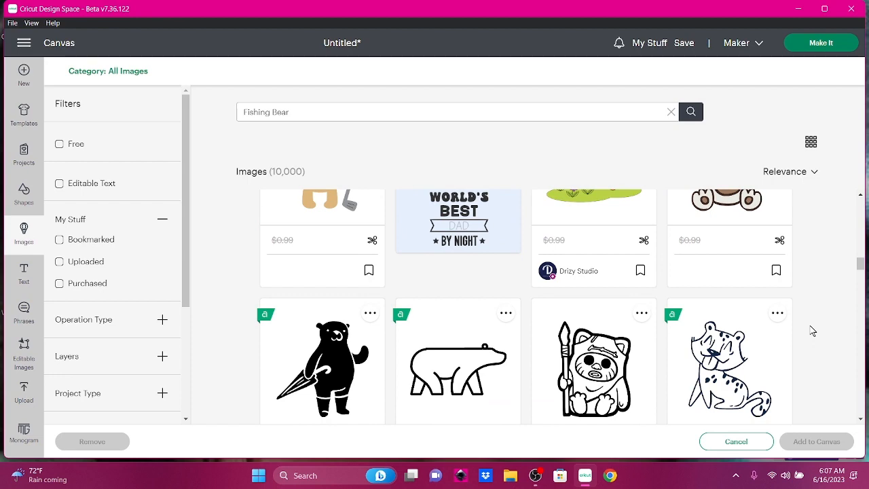
scroll(813, 330, "down", 3)
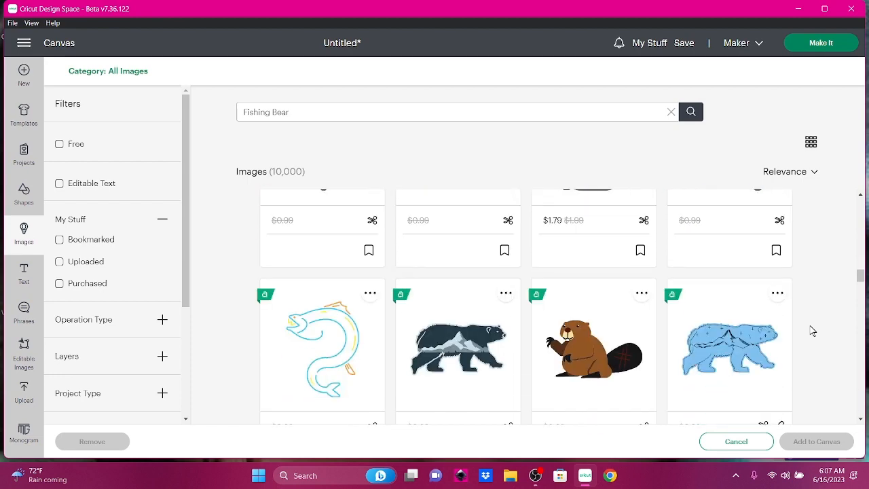
scroll(812, 331, "down", 3)
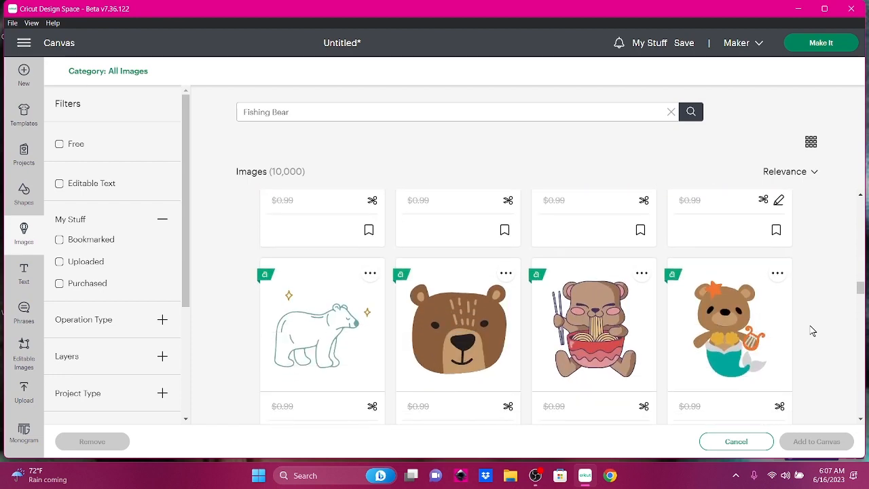
scroll(812, 331, "down", 1)
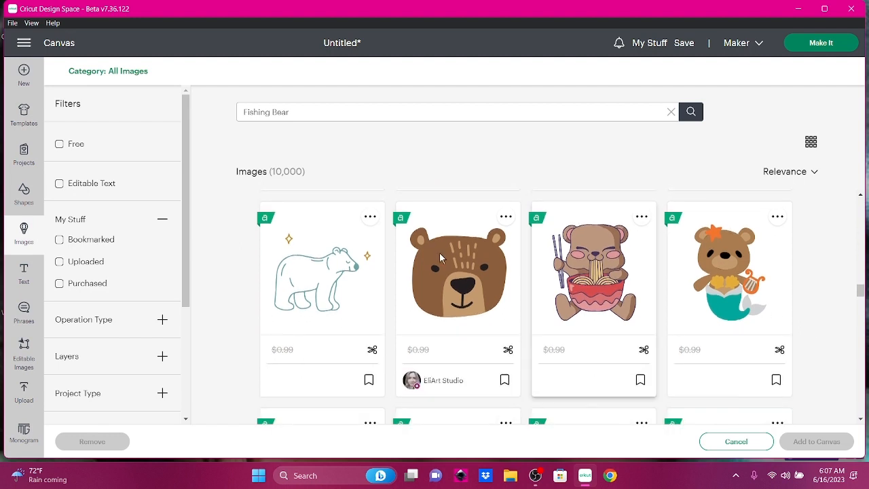
left_click(439, 253)
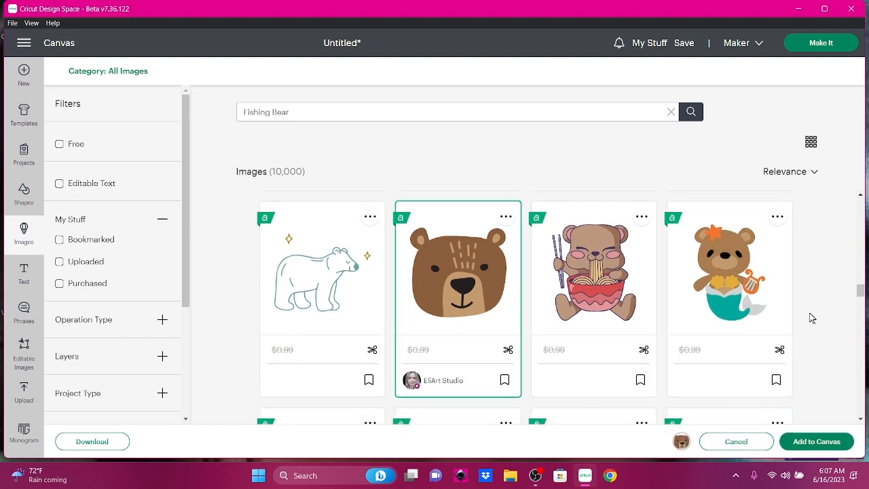
Step: Examine further Fishing Bear results for other bear or fishing images that suit the card
scroll(811, 318, "down", 4)
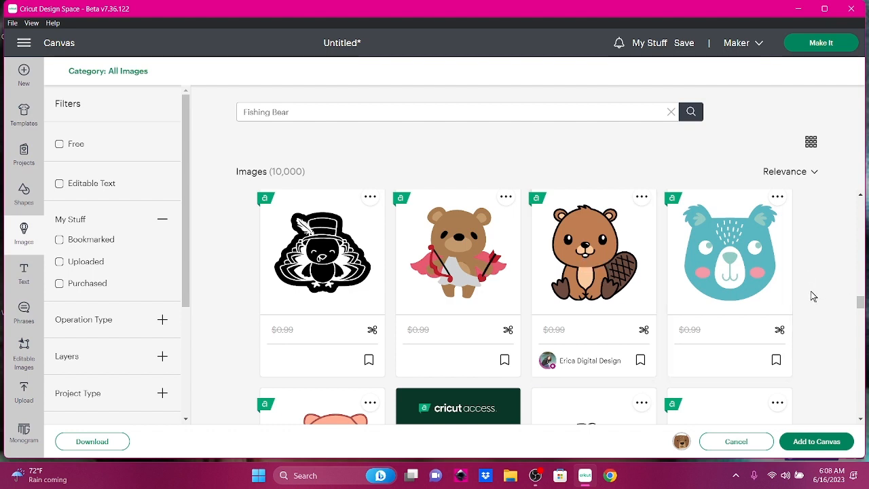
scroll(814, 296, "down", 2)
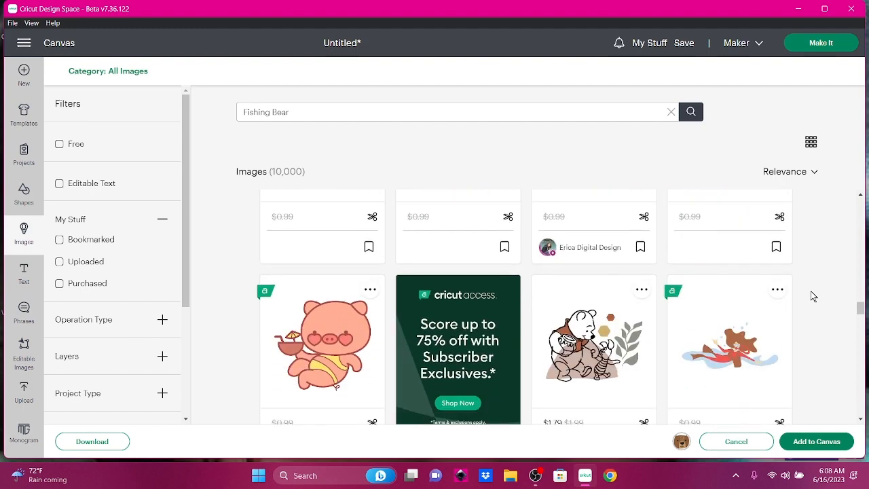
scroll(813, 296, "down", 1)
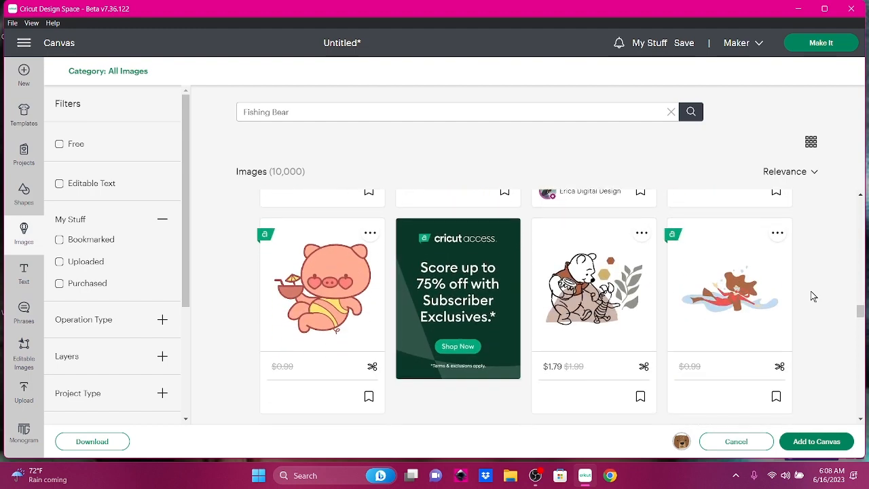
scroll(813, 296, "down", 4)
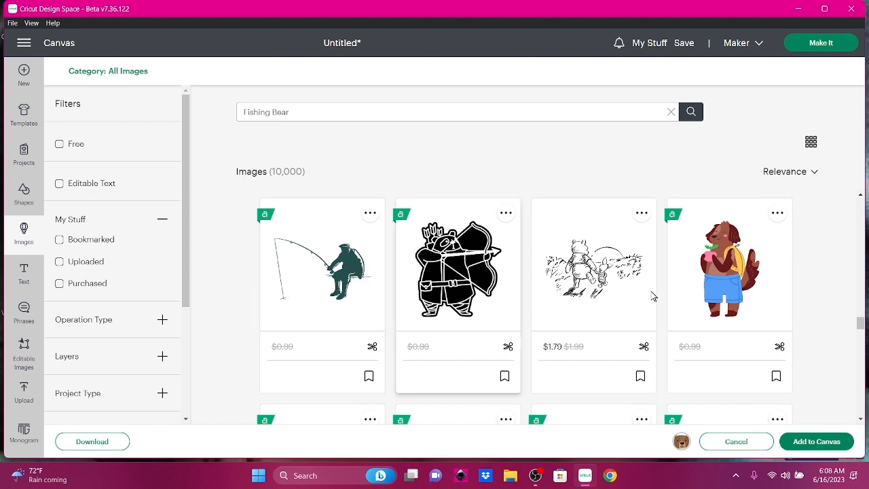
scroll(818, 309, "down", 1)
scroll(820, 311, "down", 4)
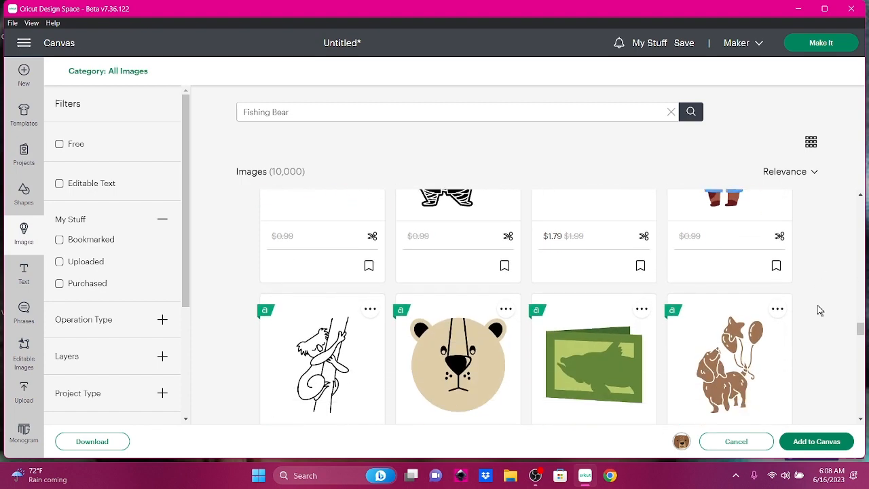
scroll(818, 310, "down", 3)
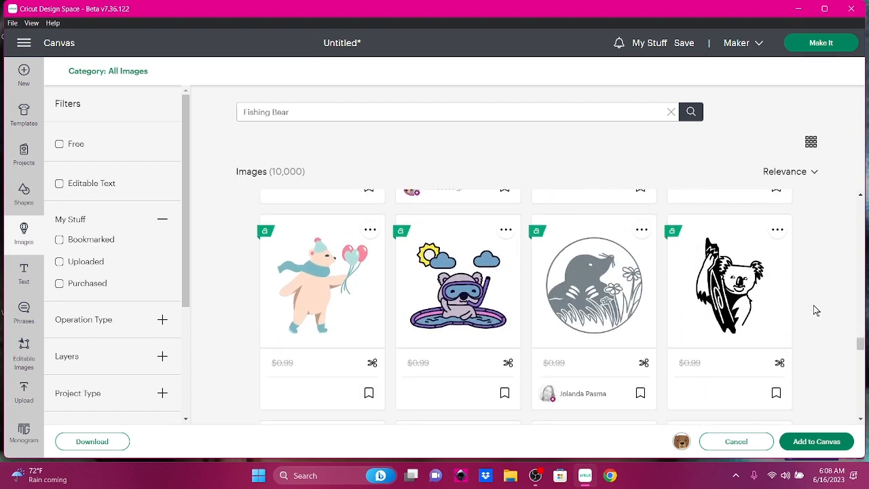
scroll(815, 310, "down", 3)
scroll(815, 310, "down", 3)
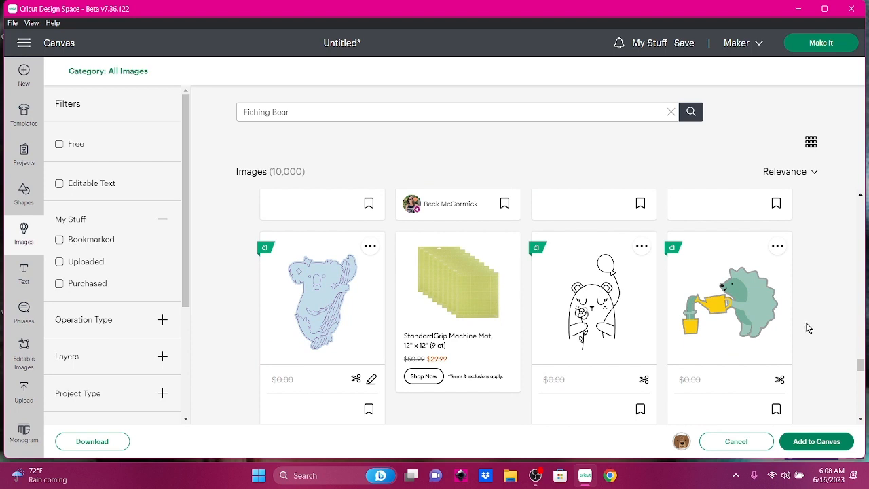
scroll(809, 328, "down", 3)
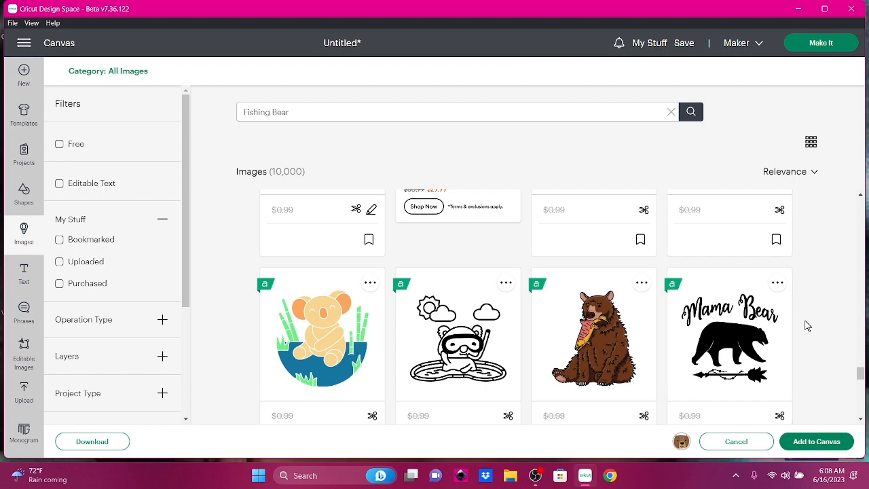
scroll(807, 326, "down", 3)
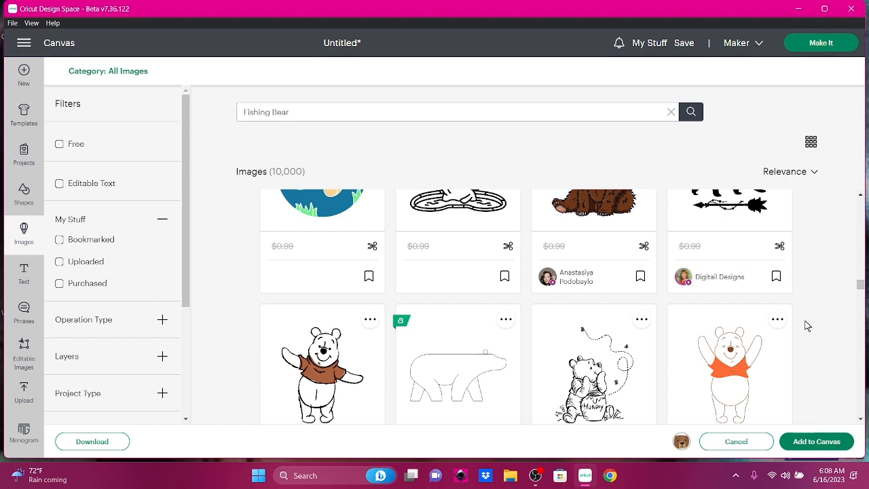
scroll(807, 326, "down", 3)
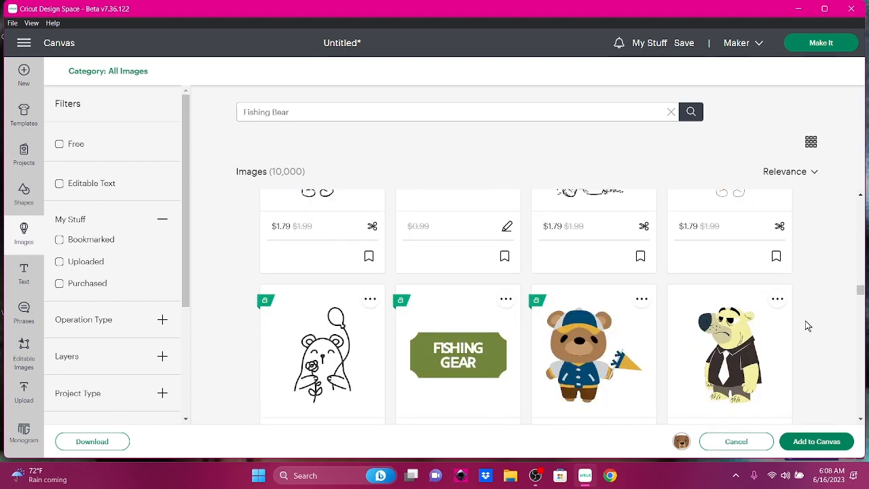
scroll(807, 325, "down", 3)
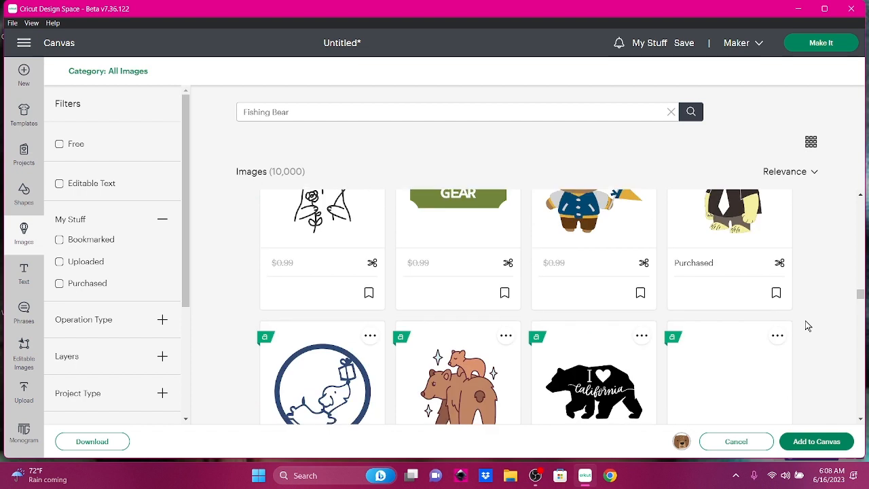
scroll(806, 326, "down", 3)
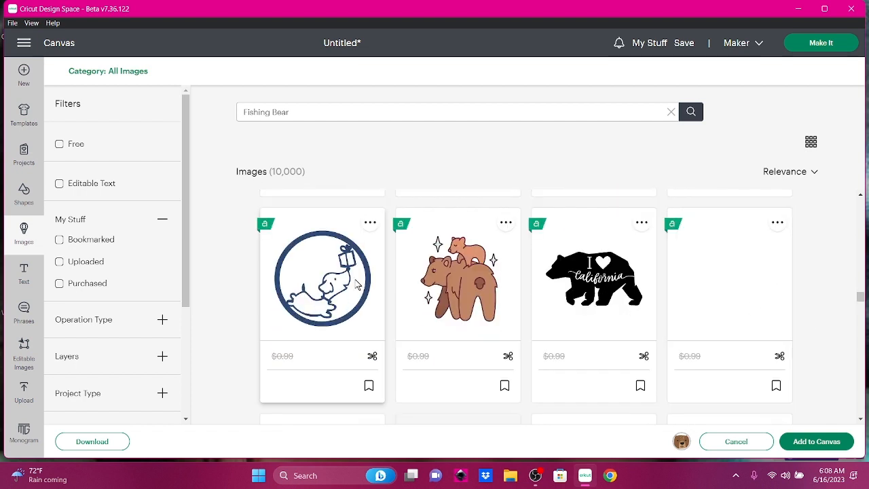
scroll(807, 322, "down", 3)
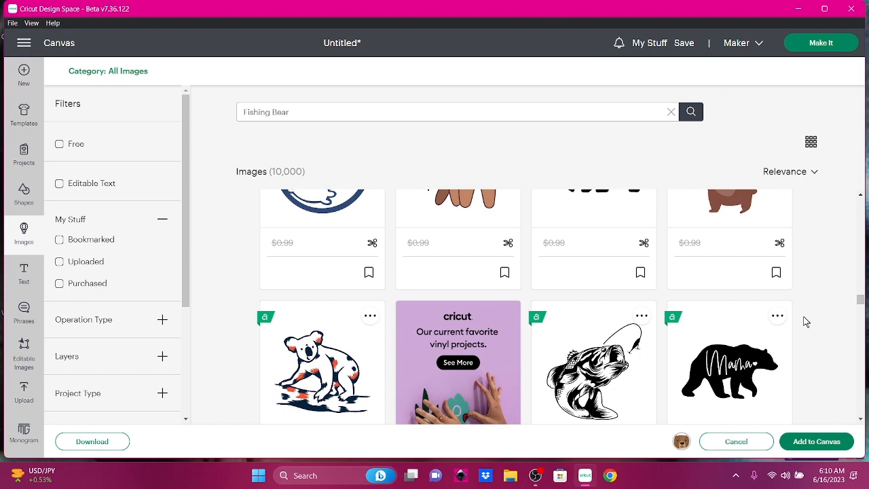
scroll(806, 321, "down", 4)
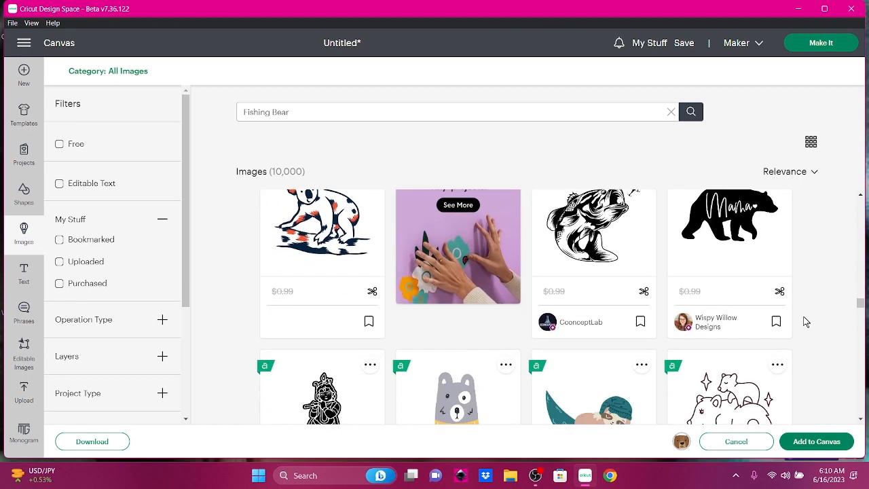
scroll(806, 321, "down", 2)
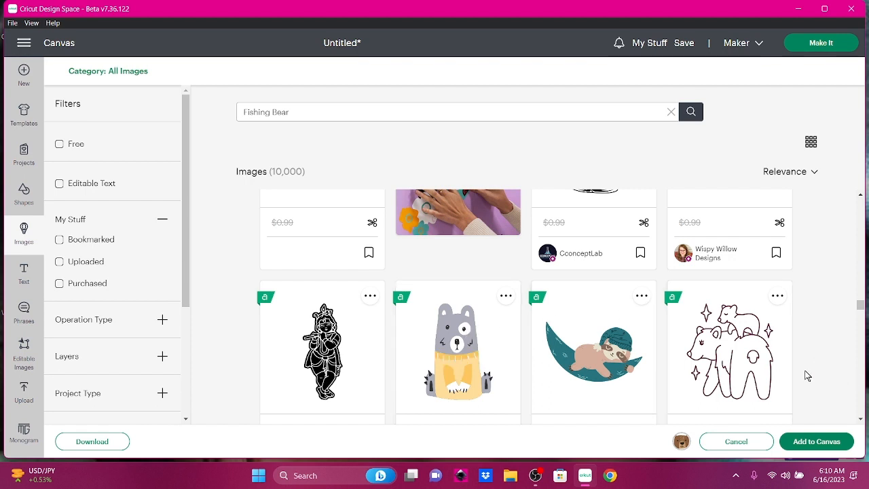
scroll(806, 375, "down", 5)
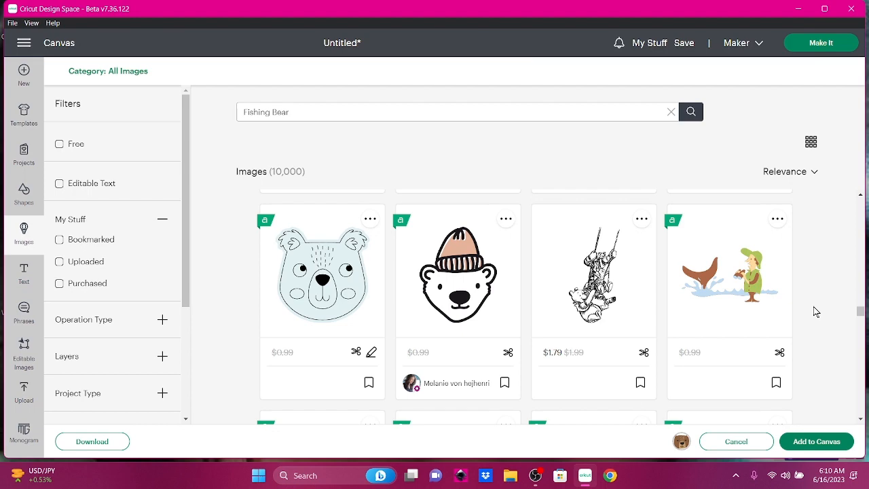
scroll(813, 306, "down", 1)
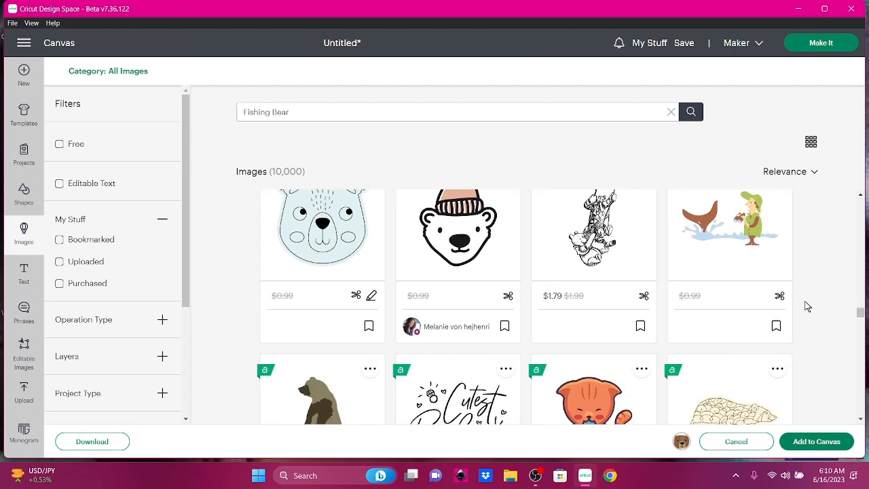
scroll(805, 302, "down", 1)
scroll(805, 306, "down", 4)
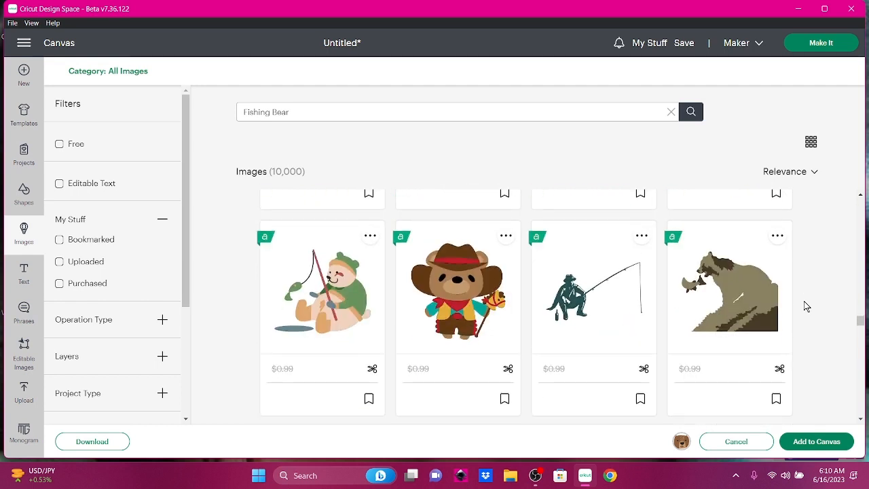
scroll(805, 306, "down", 2)
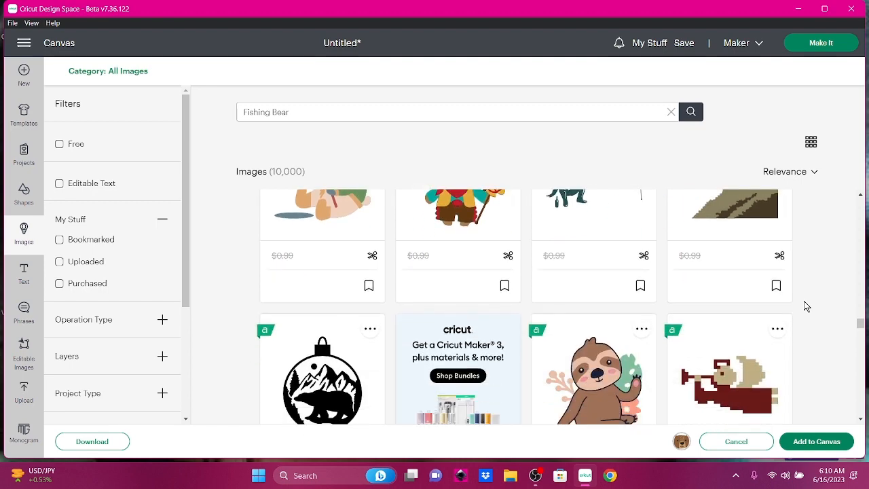
scroll(805, 306, "down", 4)
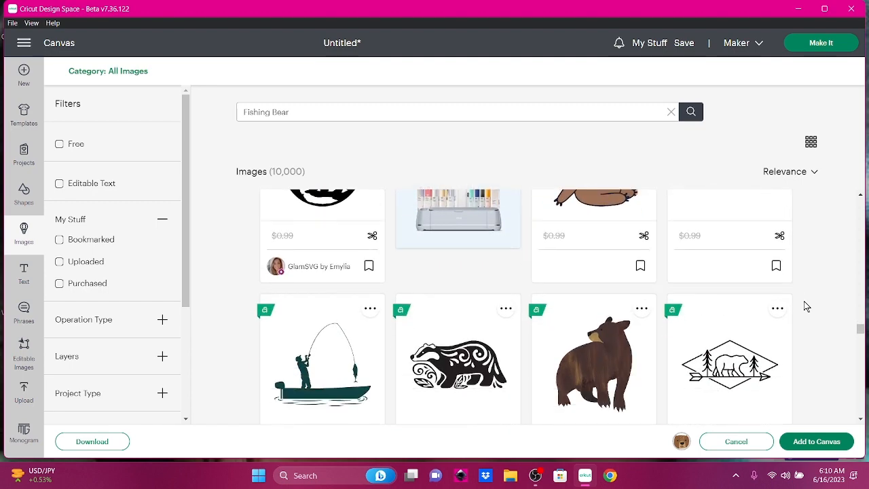
scroll(805, 307, "down", 4)
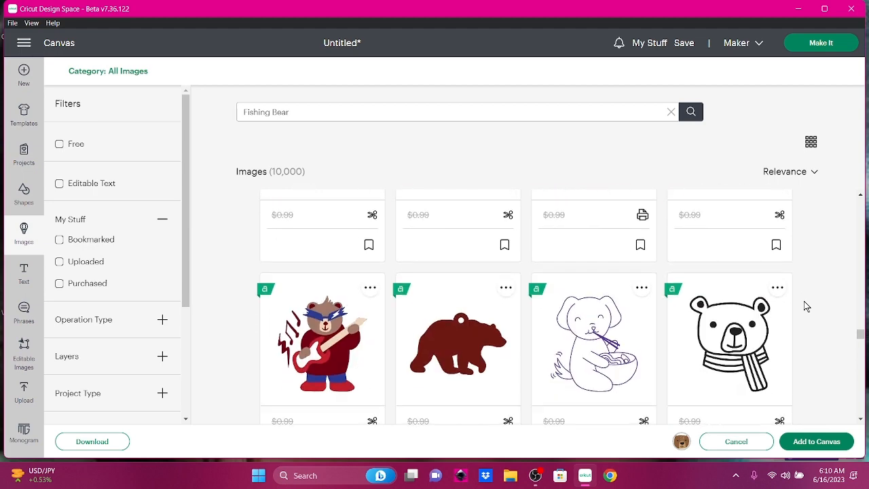
Step: Look deeper through the Fishing Bear results for another bear, fish or fishing image that matches the card's theme
scroll(805, 306, "down", 4)
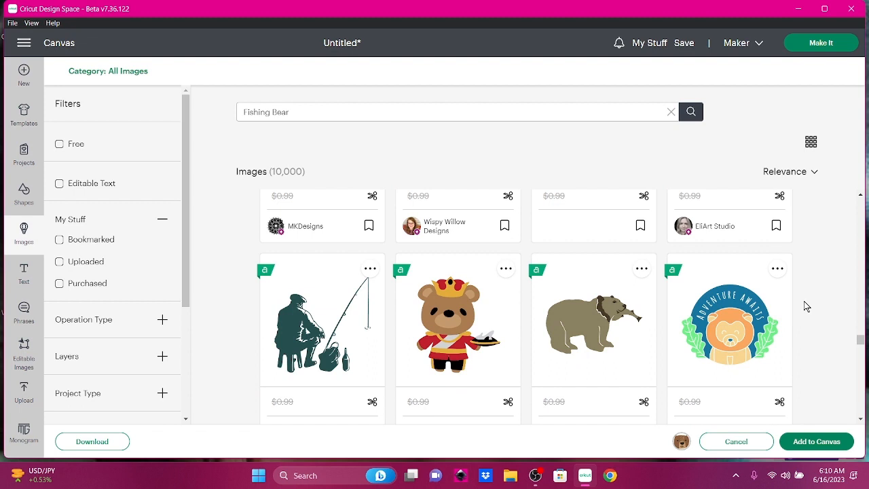
scroll(805, 306, "down", 4)
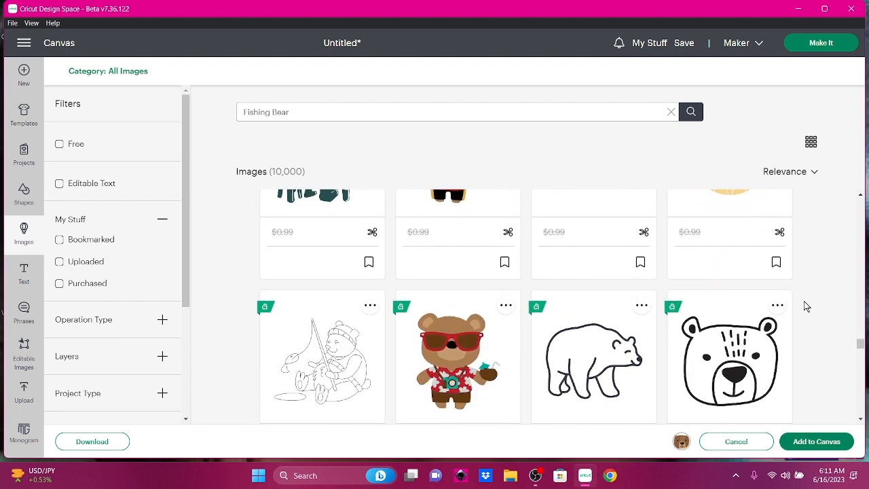
scroll(806, 307, "down", 4)
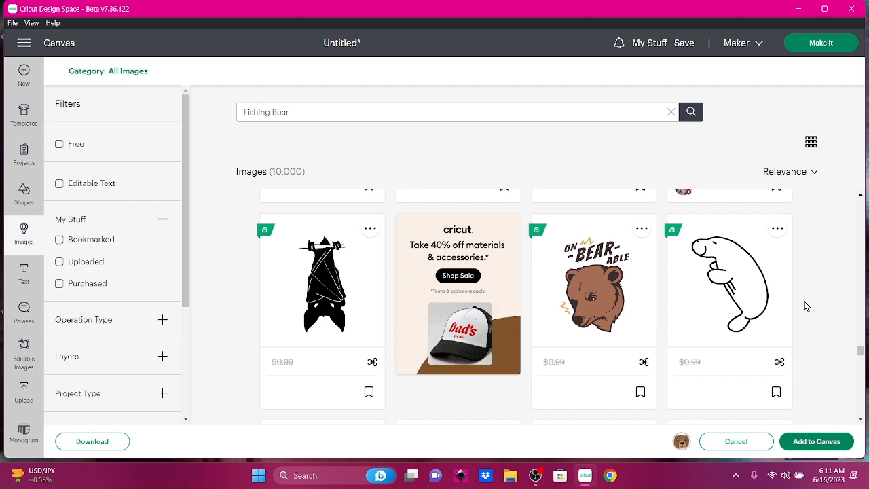
scroll(805, 305, "down", 3)
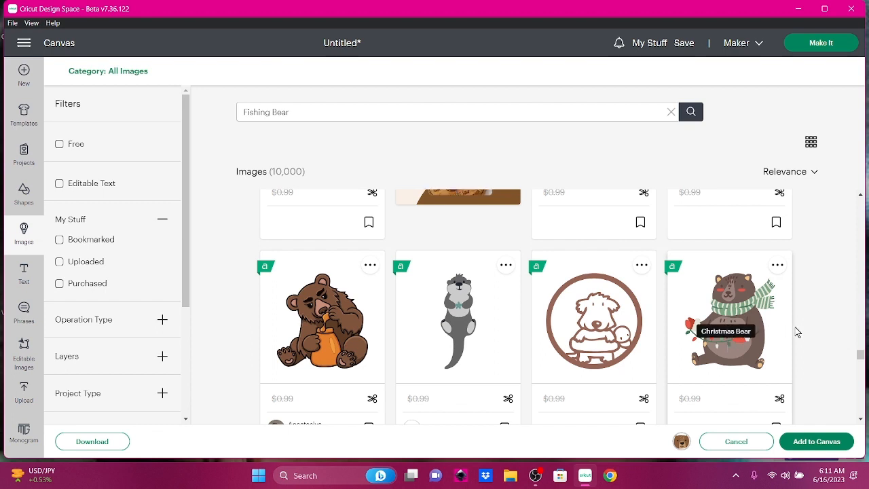
scroll(811, 336, "down", 3)
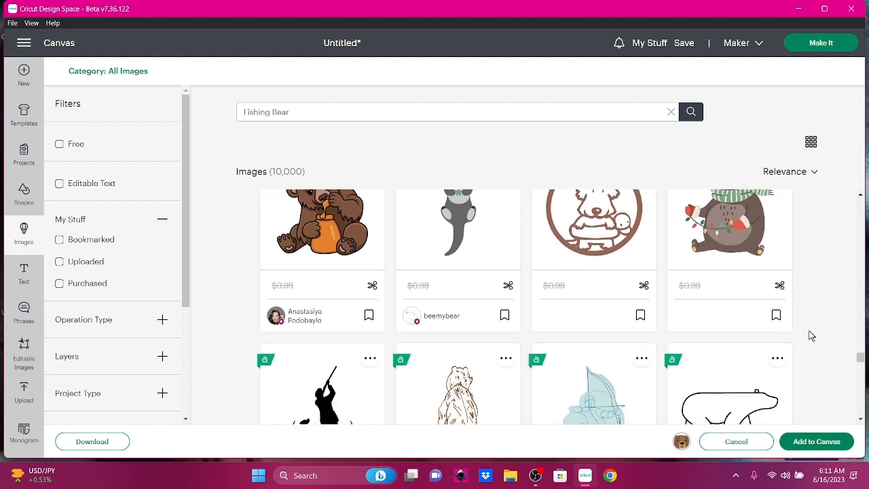
scroll(811, 335, "down", 1)
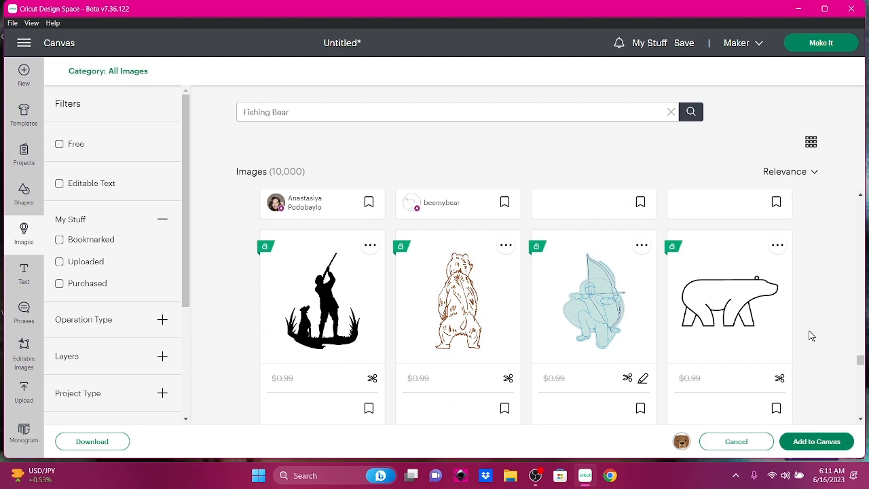
scroll(811, 336, "down", 3)
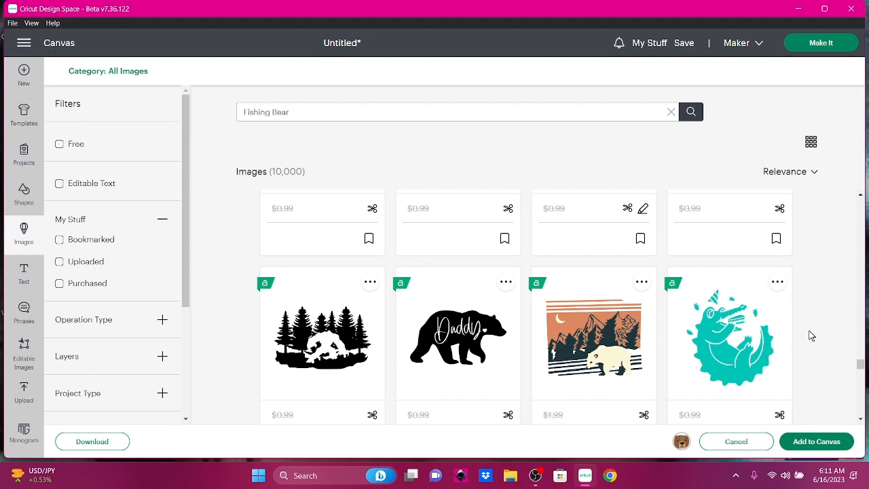
scroll(811, 336, "down", 3)
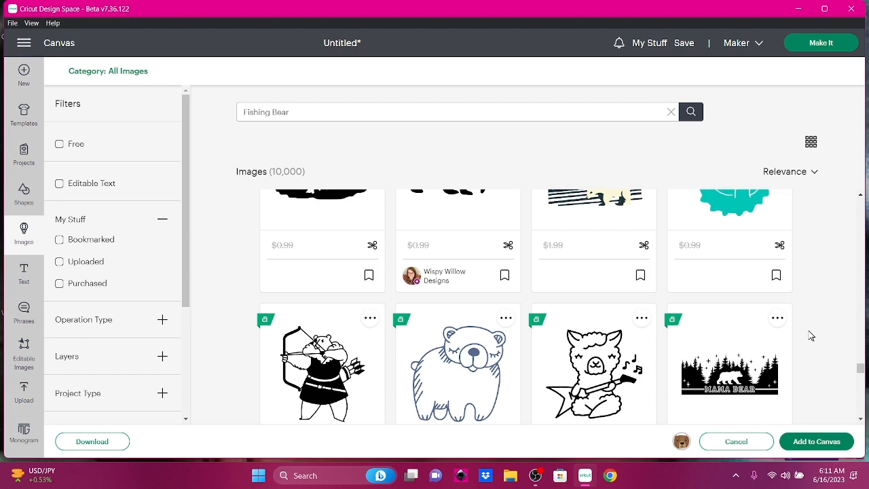
scroll(812, 336, "down", 2)
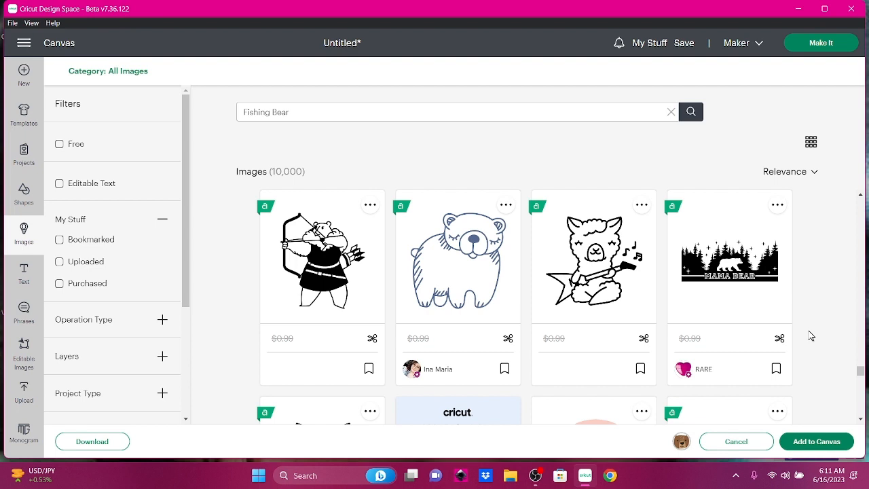
scroll(811, 336, "down", 3)
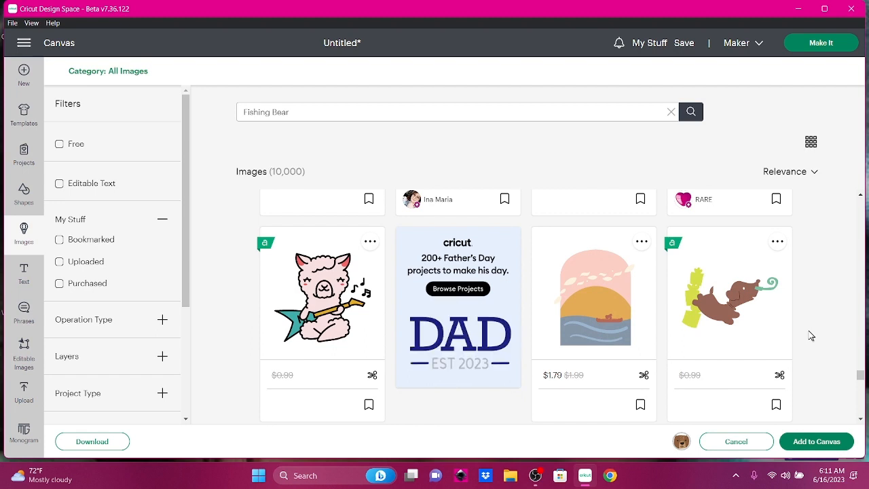
scroll(810, 335, "down", 3)
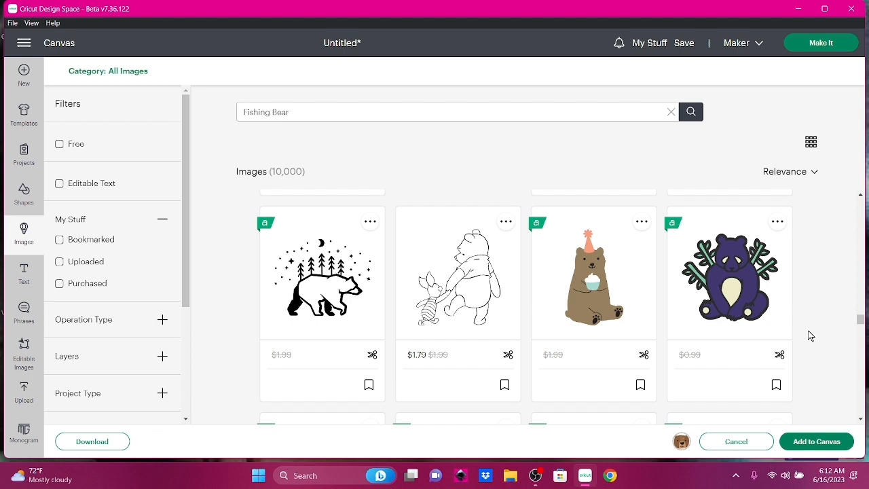
scroll(809, 336, "down", 3)
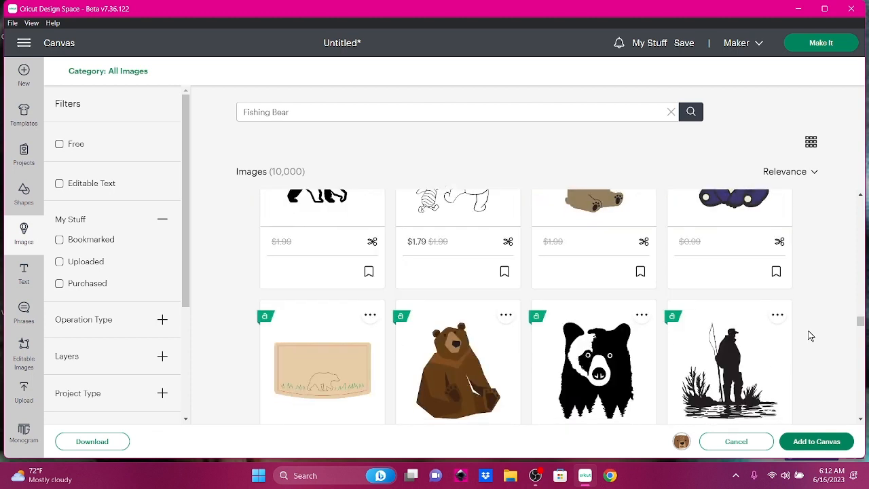
scroll(809, 336, "down", 2)
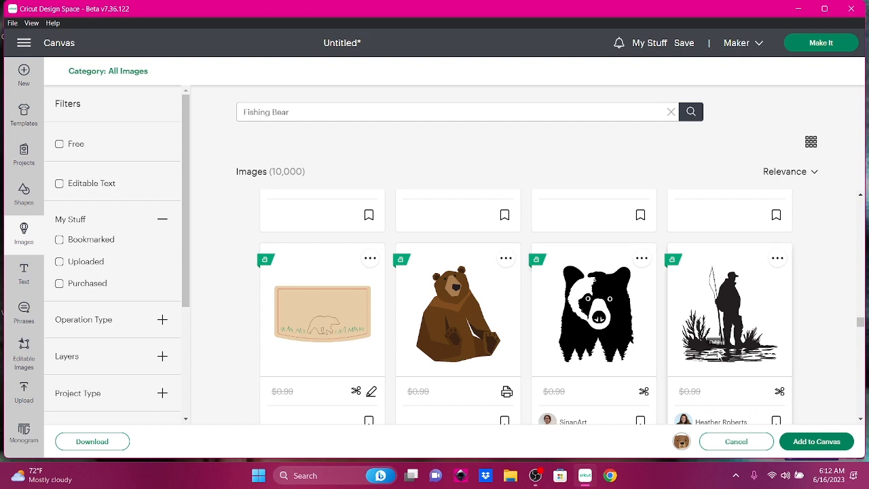
scroll(811, 331, "down", 2)
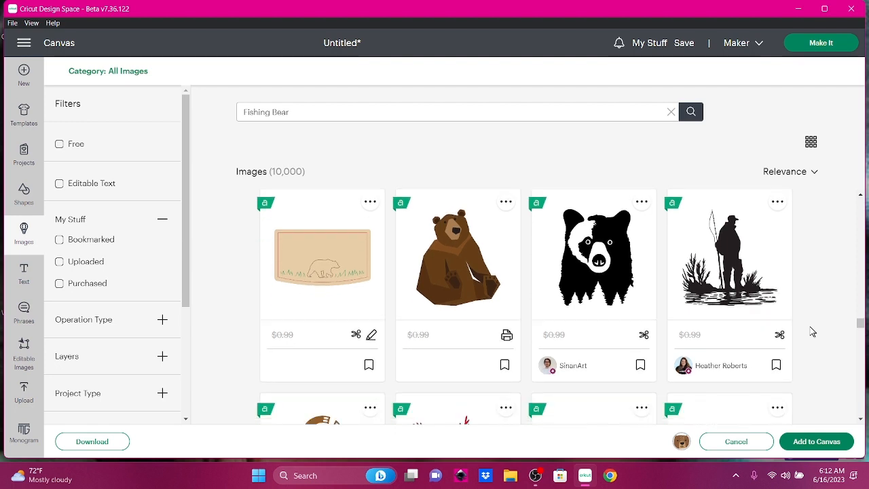
scroll(811, 332, "down", 2)
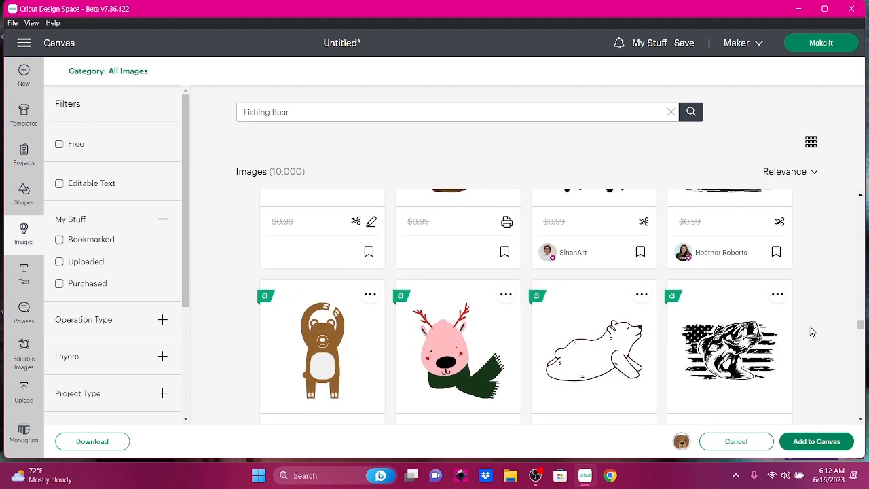
scroll(811, 331, "down", 1)
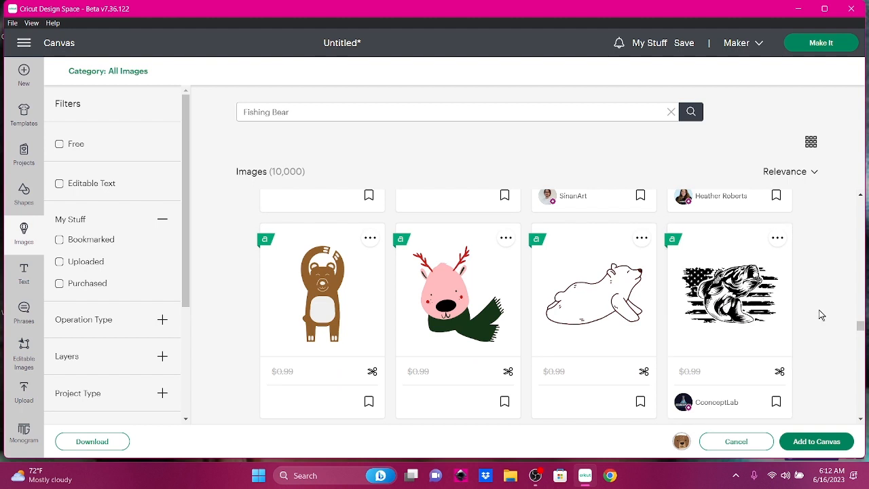
scroll(820, 315, "down", 3)
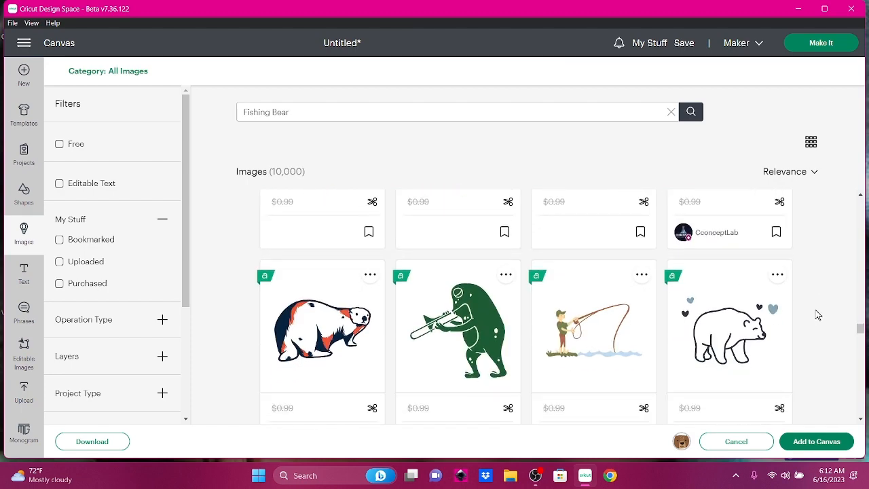
scroll(818, 315, "down", 5)
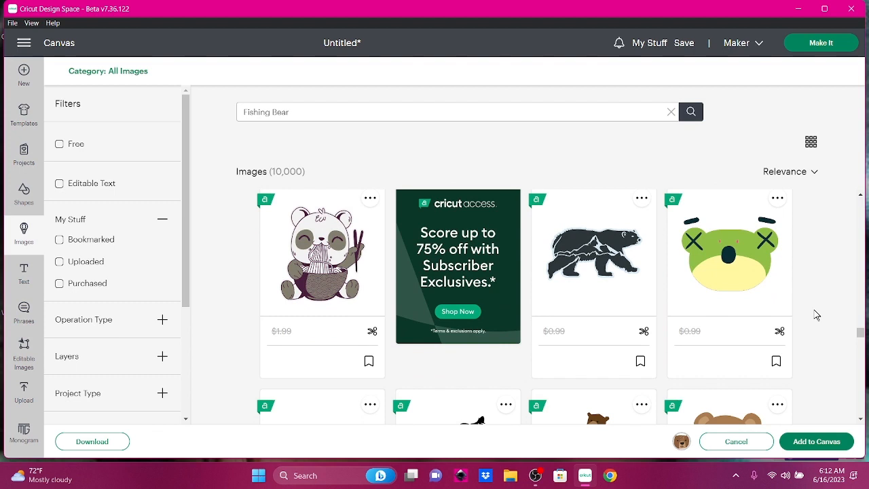
scroll(815, 314, "down", 3)
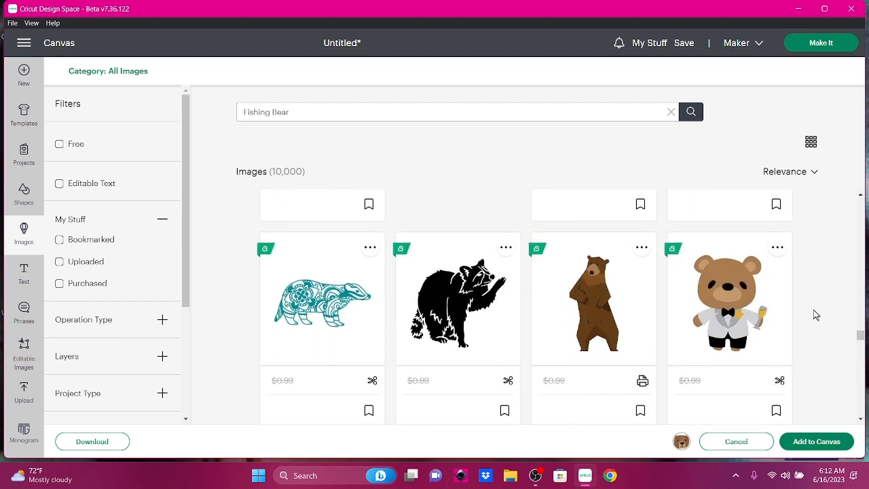
scroll(814, 315, "down", 3)
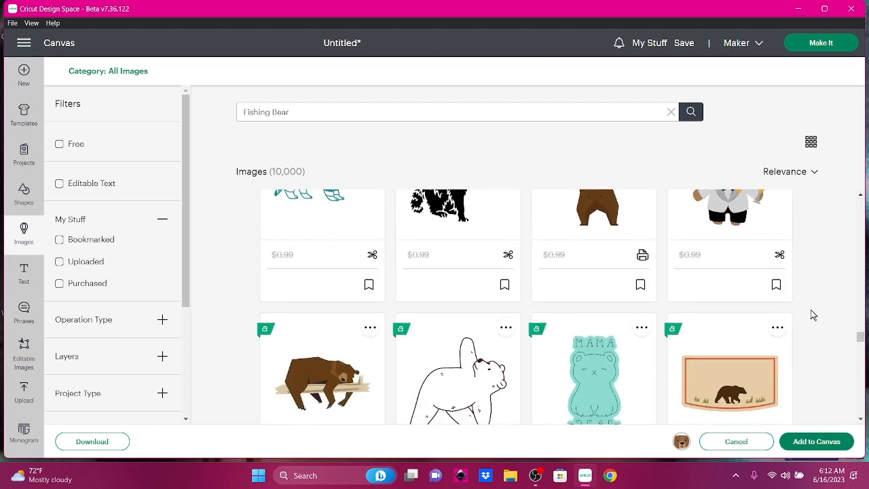
scroll(814, 315, "down", 3)
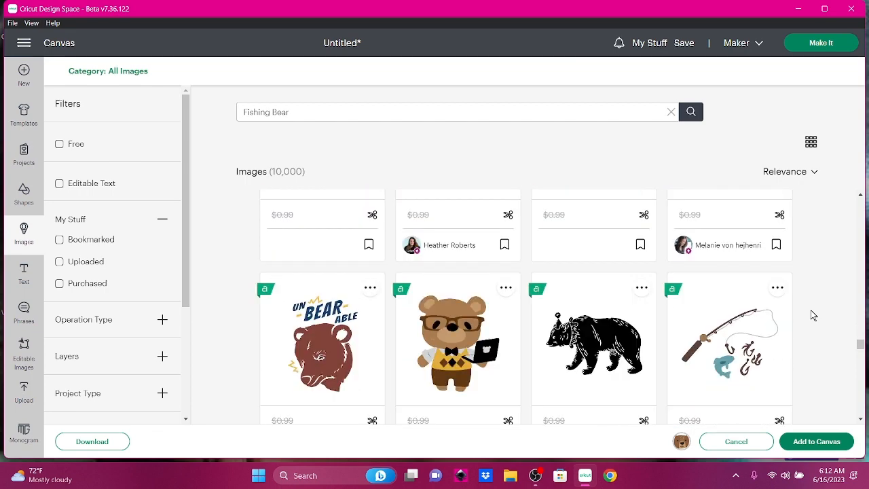
scroll(814, 315, "down", 3)
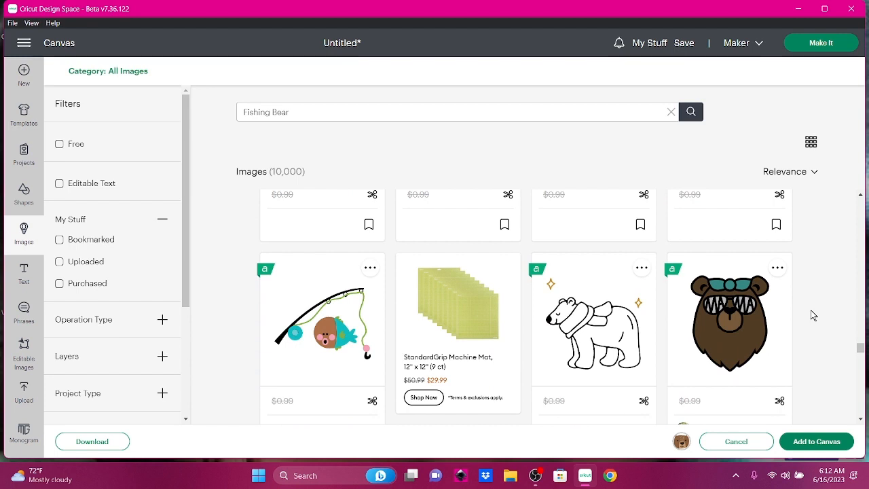
scroll(813, 315, "down", 3)
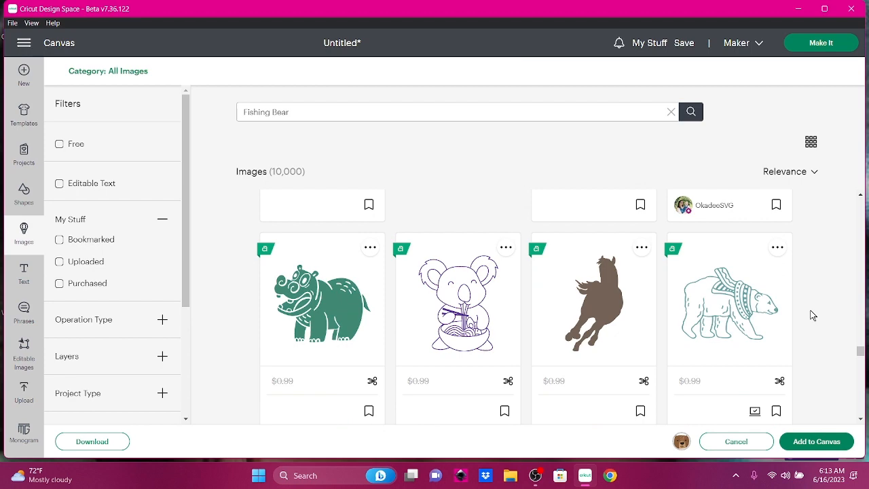
scroll(813, 315, "down", 3)
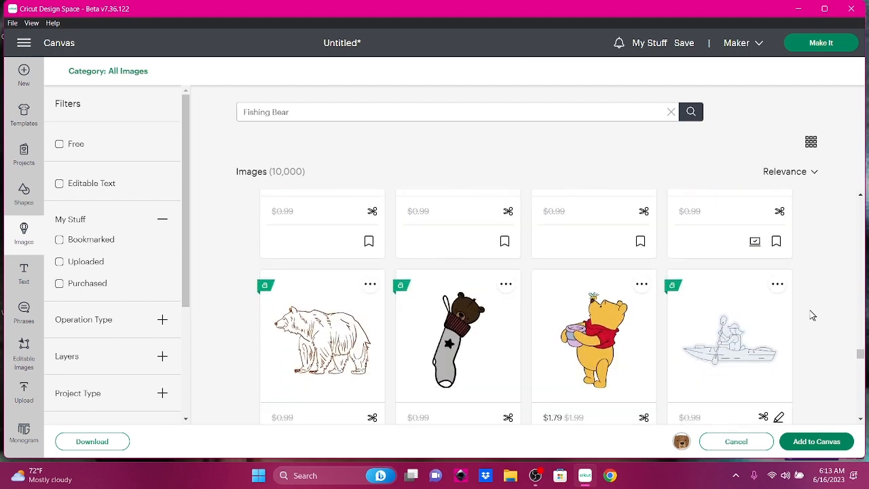
Step: Find the blue bear holding a red gift box among the Fishing Bear results and add it to the image selection
scroll(813, 315, "down", 3)
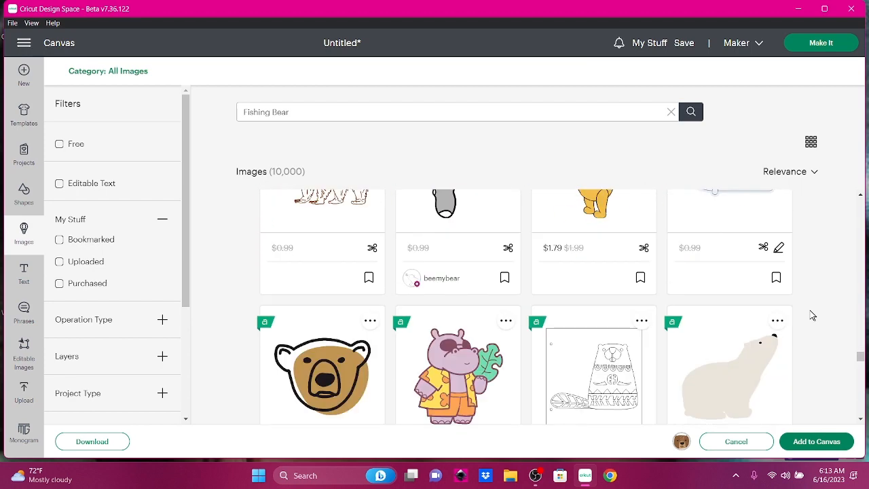
scroll(814, 315, "down", 1)
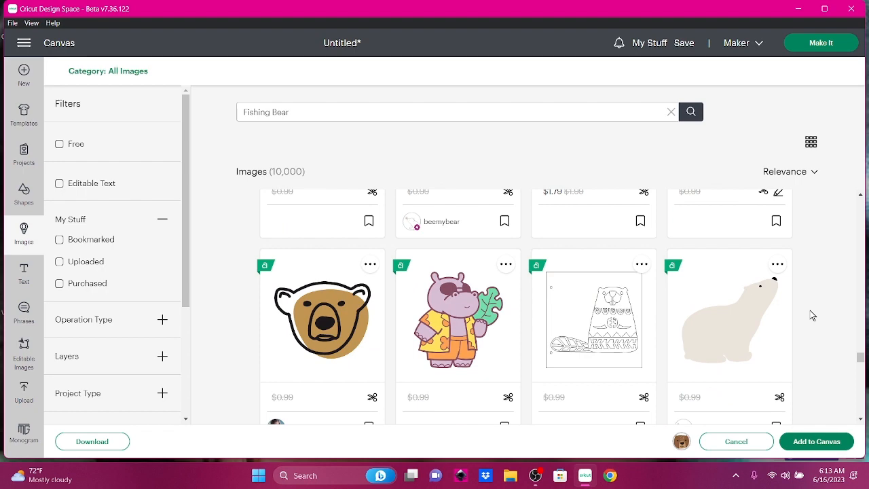
scroll(814, 315, "down", 3)
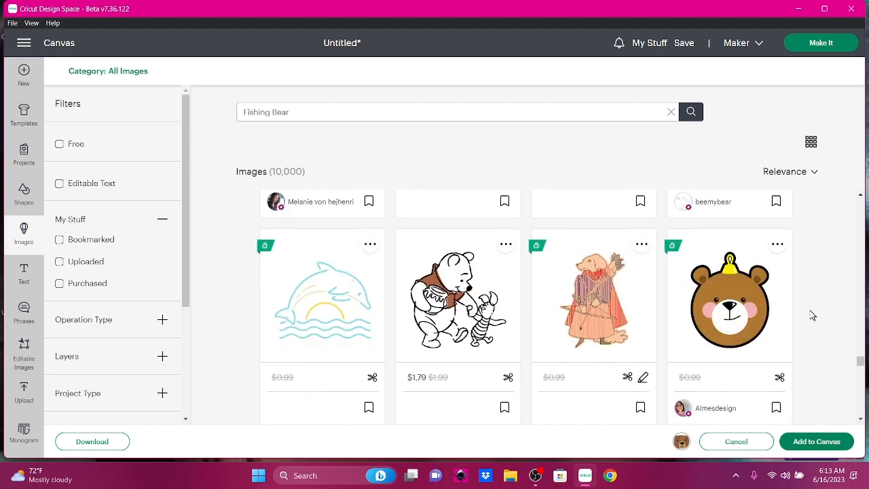
scroll(813, 315, "down", 4)
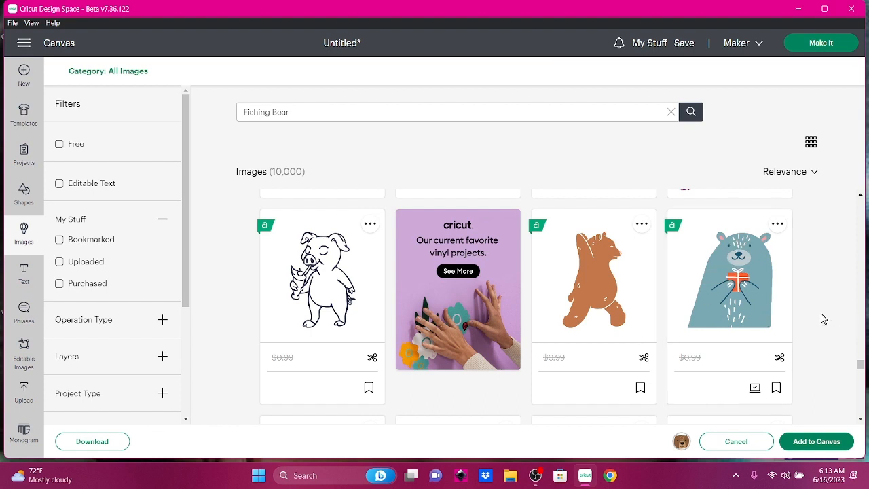
left_click(740, 285)
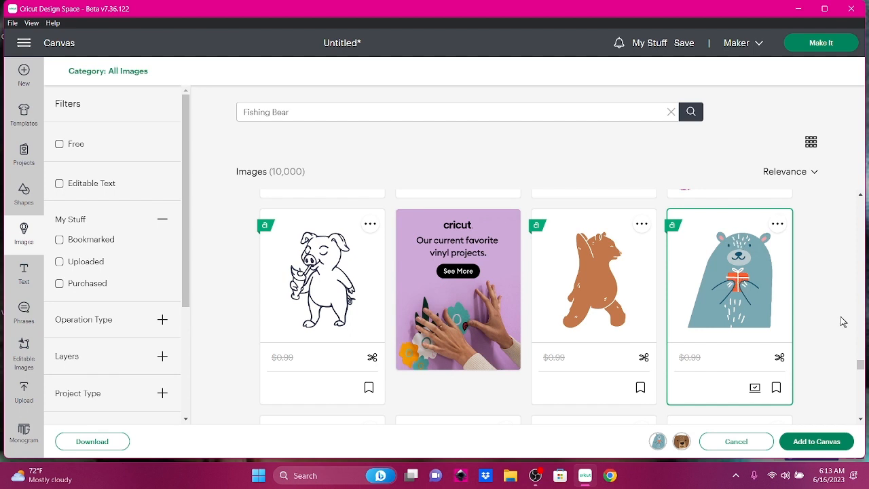
Step: Browse further down the Fishing Bear results for a bear or fishing image that fits the card
scroll(808, 332, "down", 3)
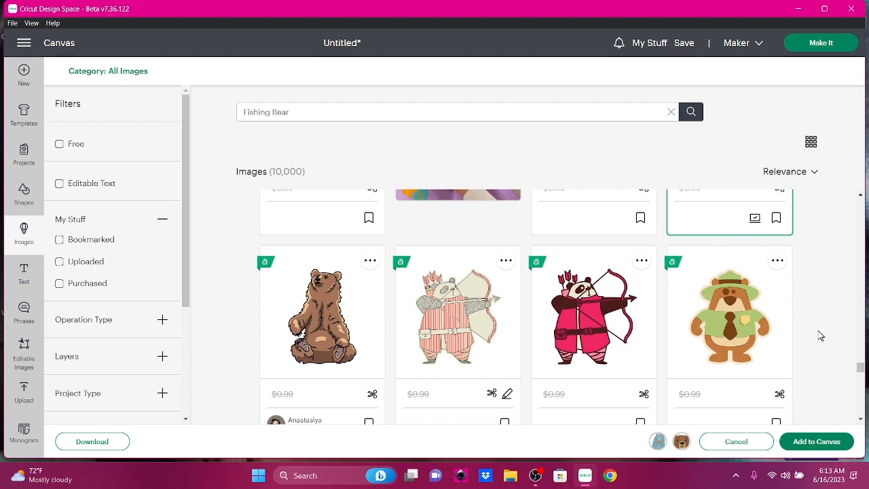
scroll(819, 335, "down", 3)
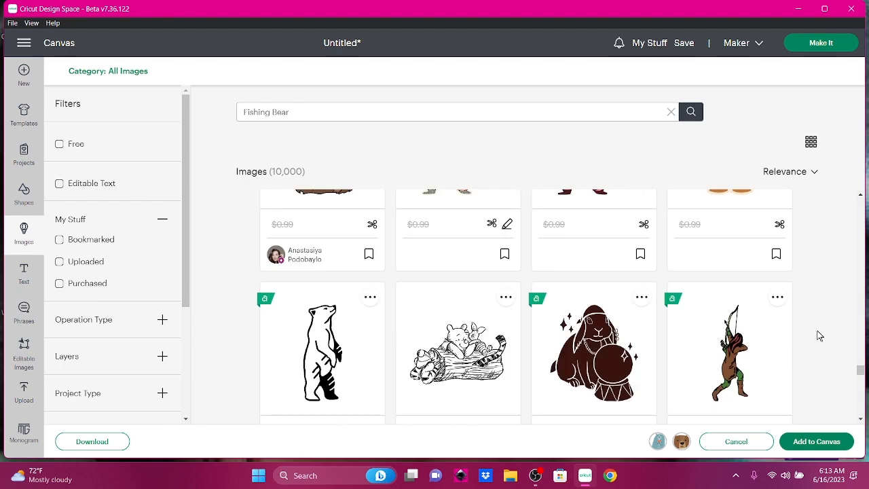
scroll(820, 335, "down", 1)
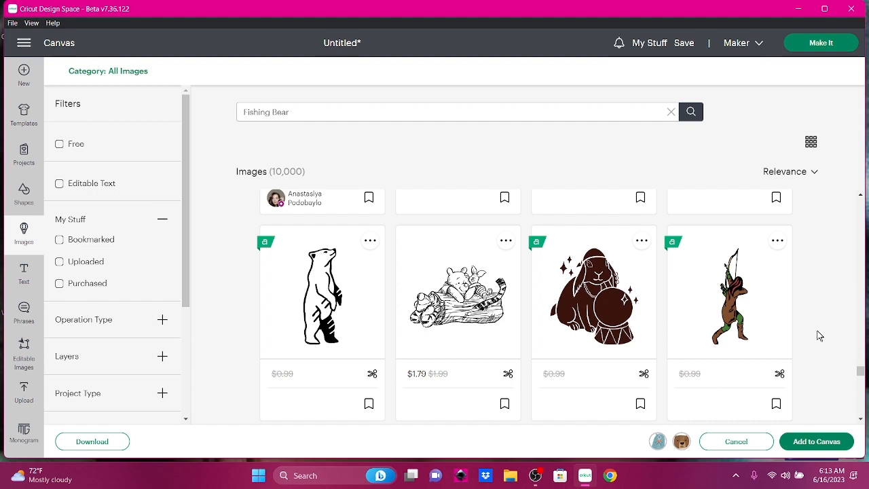
scroll(819, 335, "down", 3)
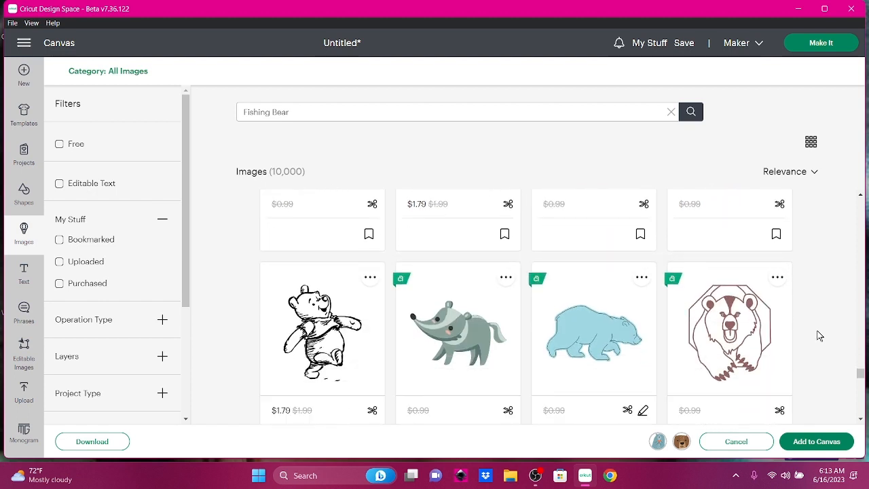
scroll(820, 336, "down", 2)
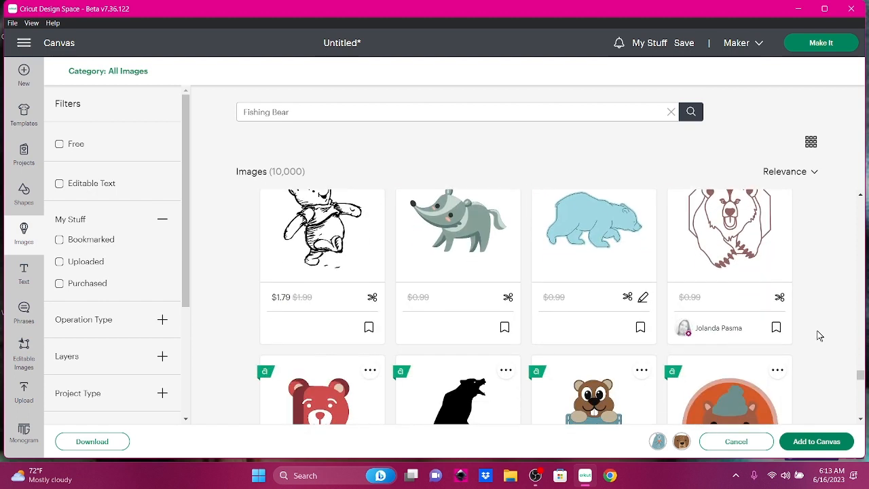
scroll(819, 335, "down", 2)
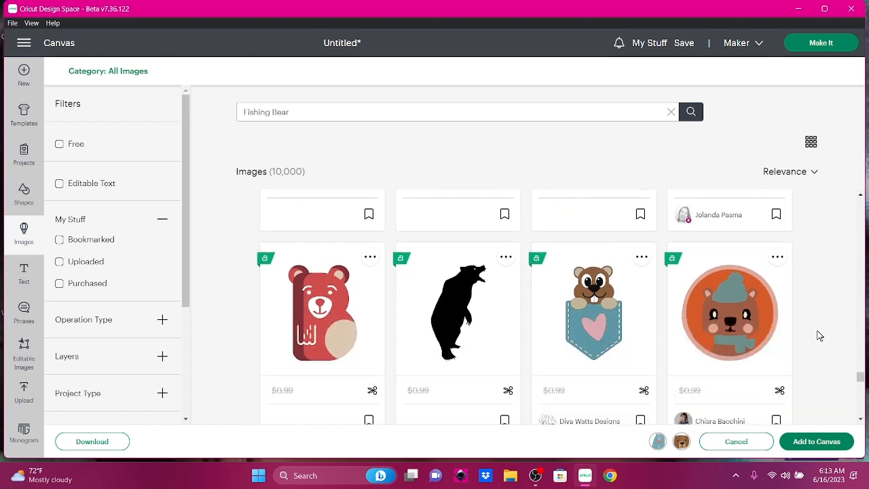
scroll(820, 336, "down", 3)
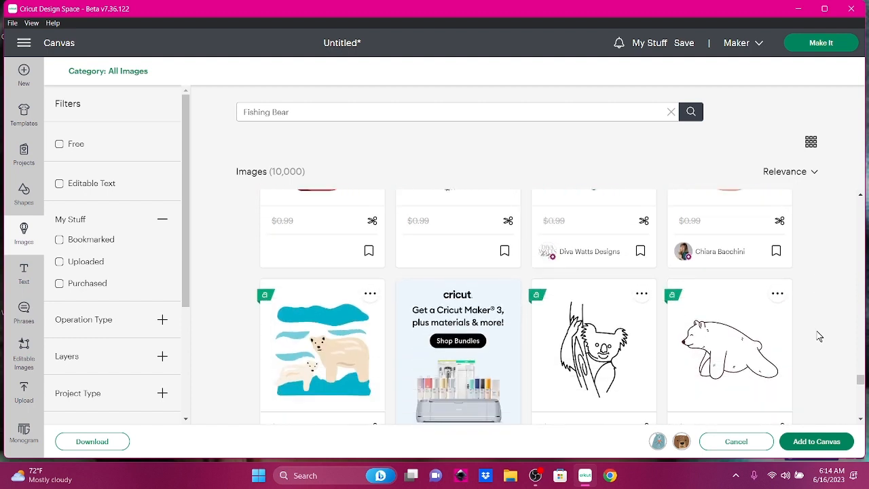
scroll(819, 335, "down", 3)
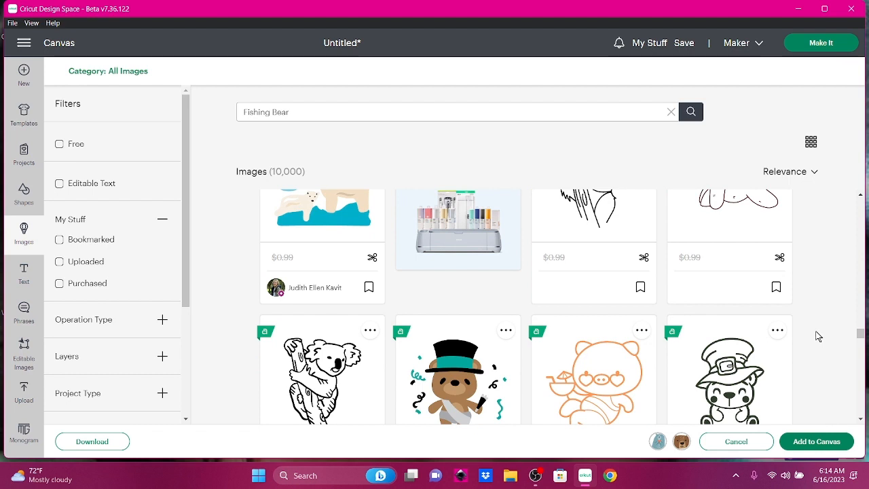
scroll(820, 335, "down", 2)
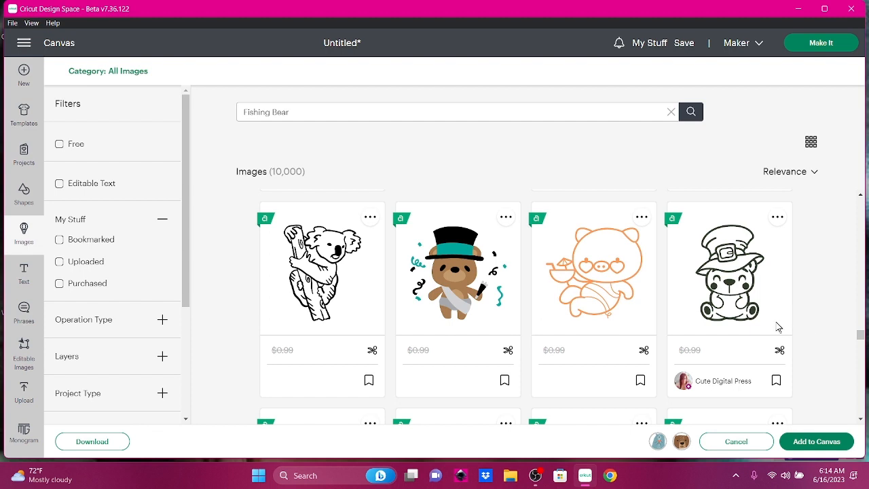
scroll(821, 305, "down", 3)
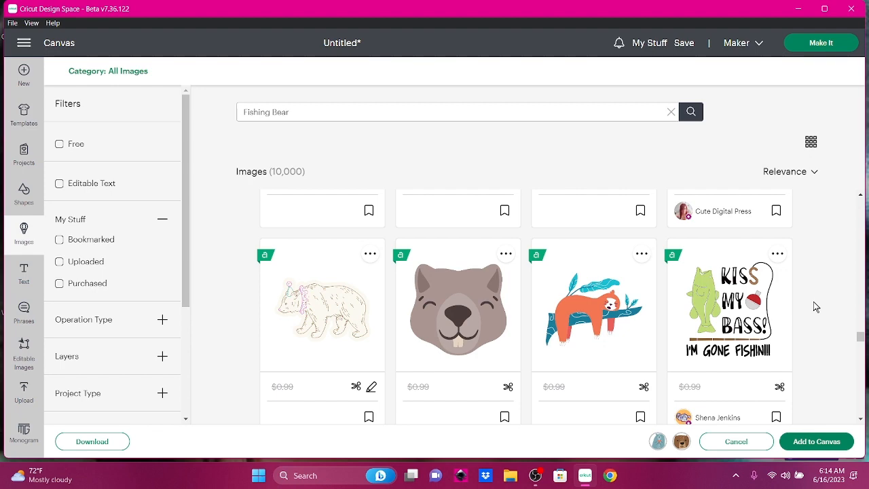
scroll(816, 307, "down", 2)
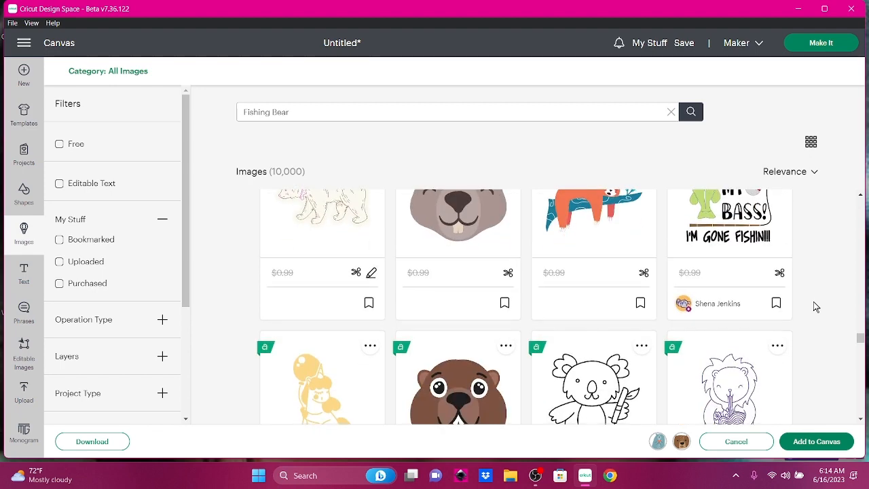
Step: Find the black bear with white fur strokes and upward-looking eyes among the Fishing Bear results and add it to the image selection
scroll(815, 307, "down", 2)
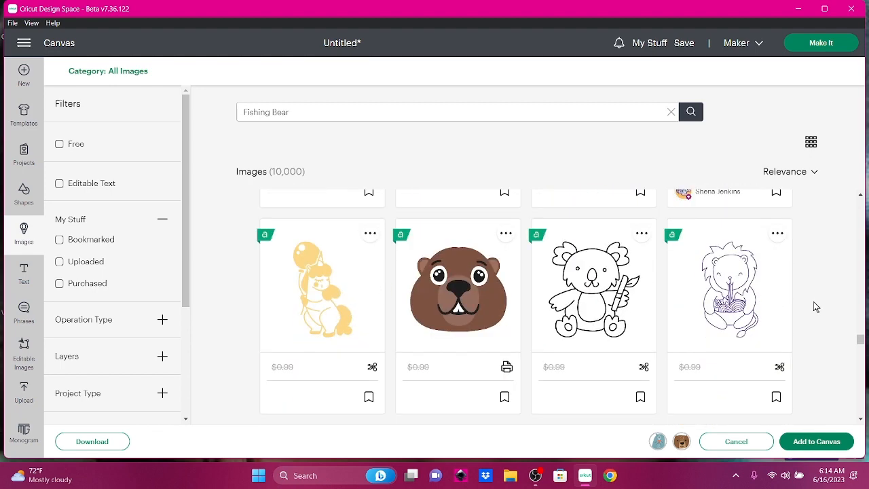
scroll(815, 307, "down", 2)
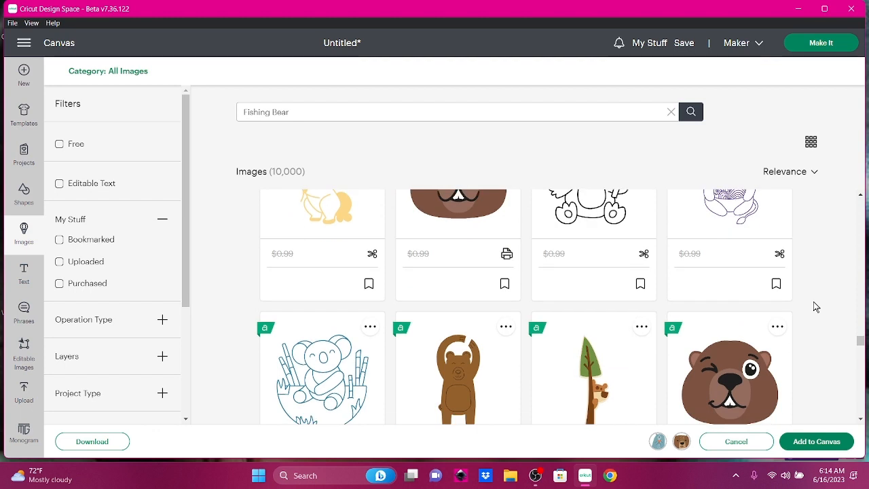
scroll(816, 307, "down", 3)
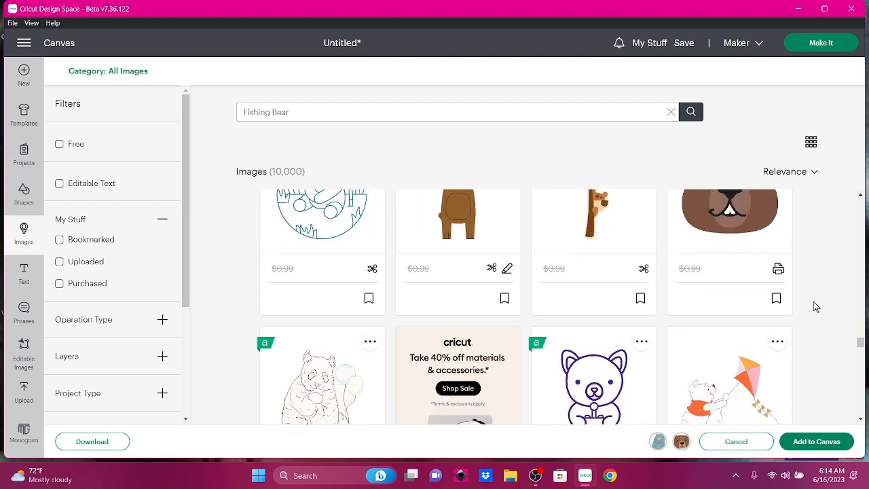
scroll(816, 308, "down", 2)
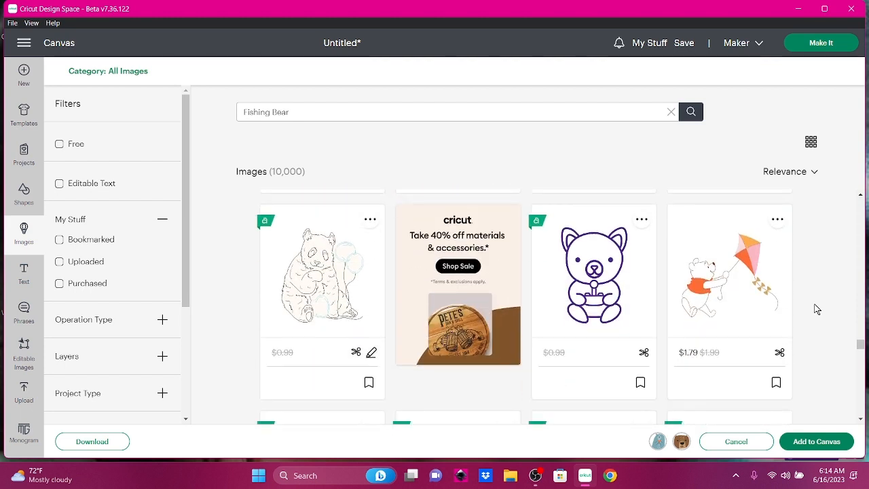
scroll(817, 309, "down", 2)
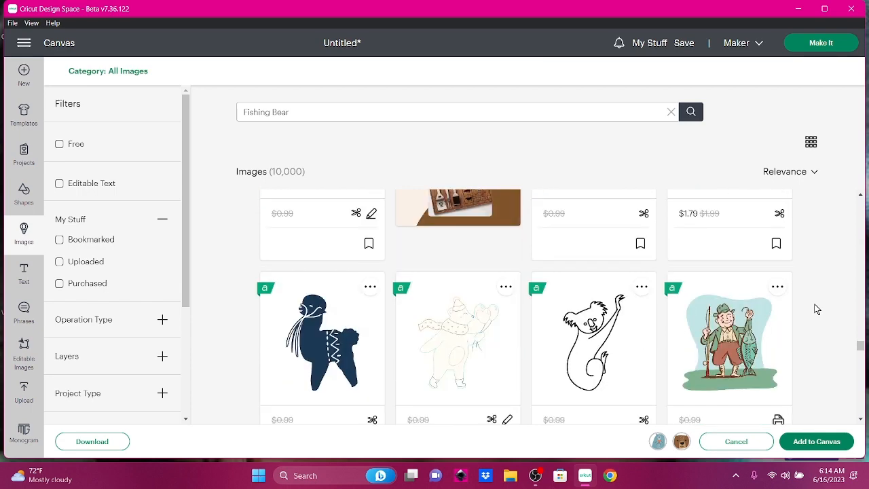
scroll(817, 309, "down", 3)
scroll(817, 309, "down", 2)
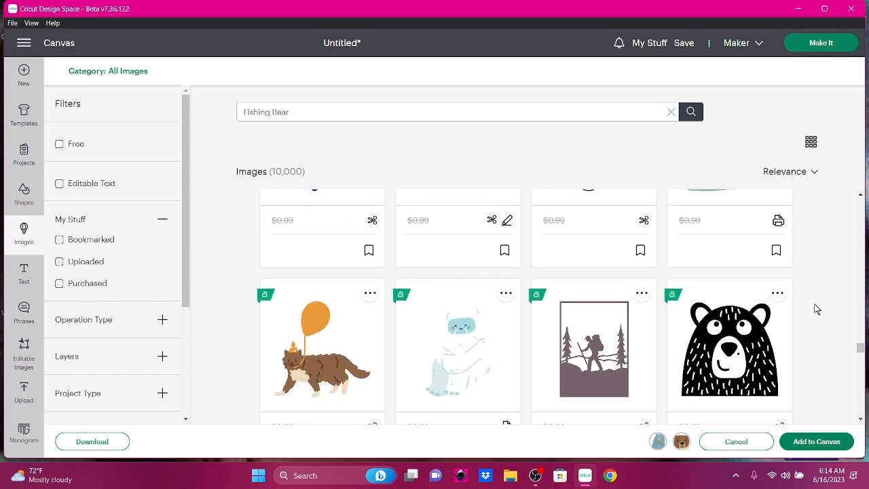
left_click(788, 290)
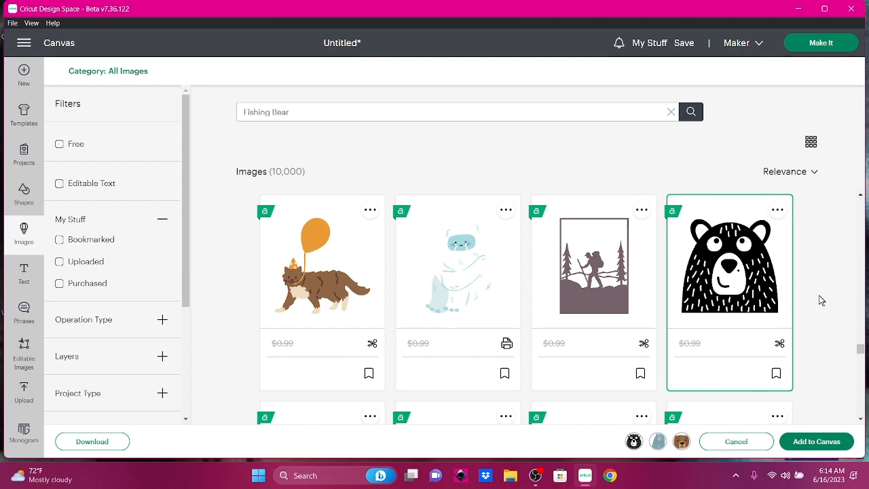
Step: Remove the black bear with white fur strokes from the image selection and bookmark it instead
scroll(818, 301, "down", 3)
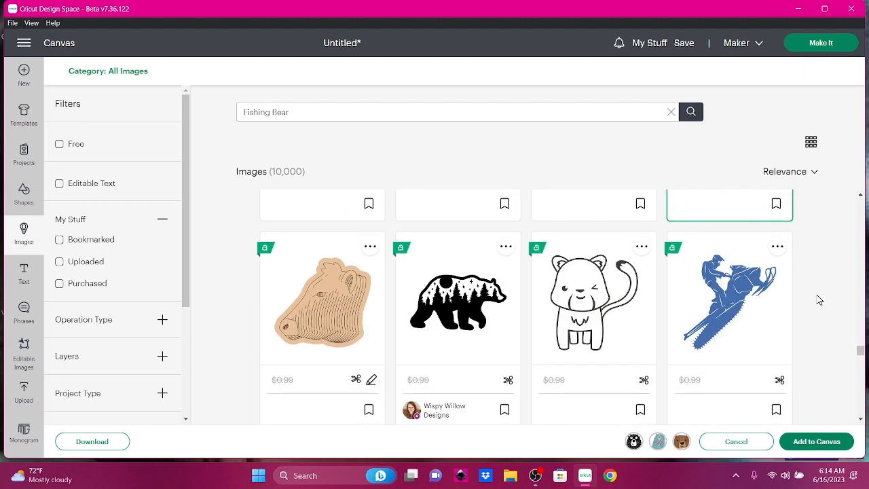
scroll(819, 300, "down", 4)
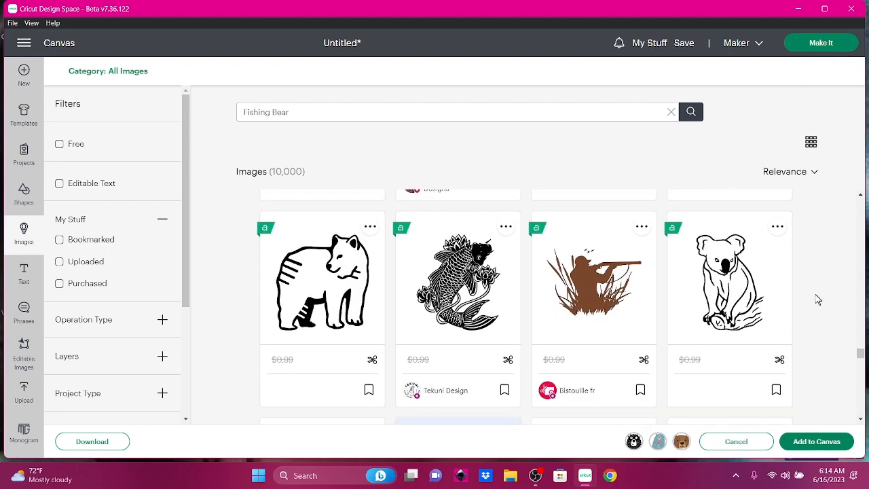
left_click(633, 442)
scroll(819, 318, "up", 8)
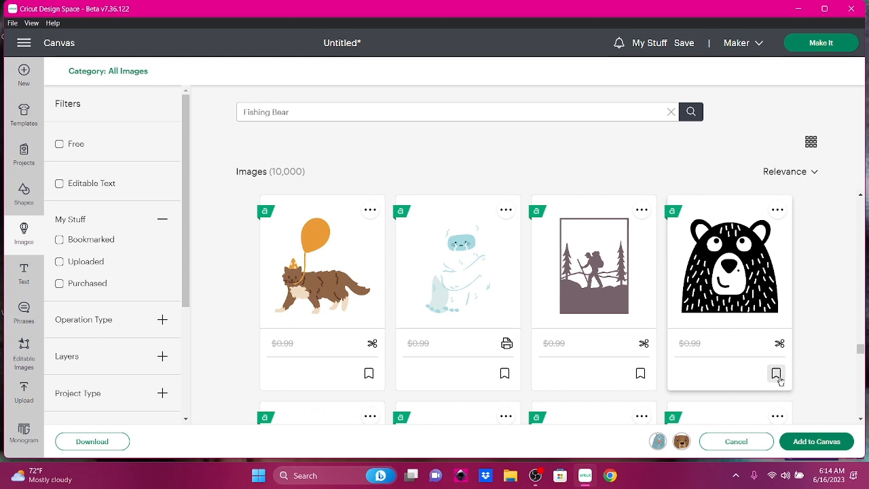
left_click(776, 374)
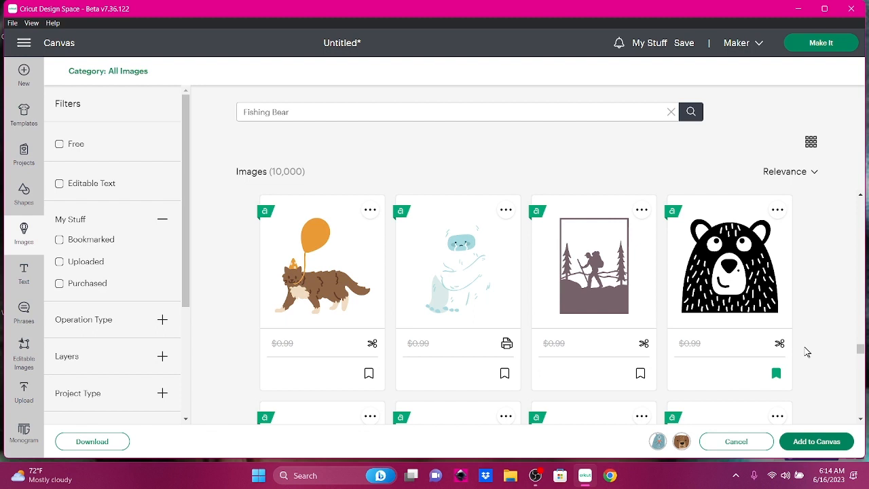
Step: Look through more of the Fishing Bear results for another bear or fishing image that suits the card
scroll(806, 352, "down", 2)
scroll(807, 352, "up", 2)
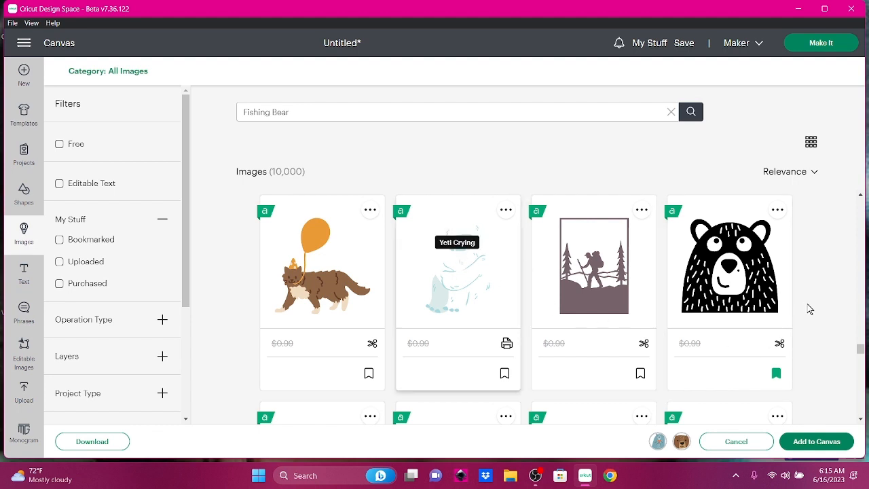
scroll(813, 314, "down", 3)
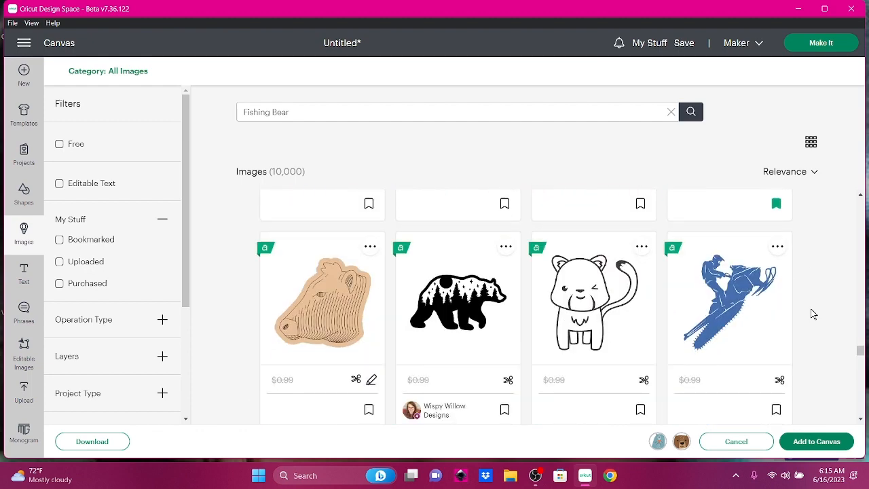
scroll(814, 314, "down", 3)
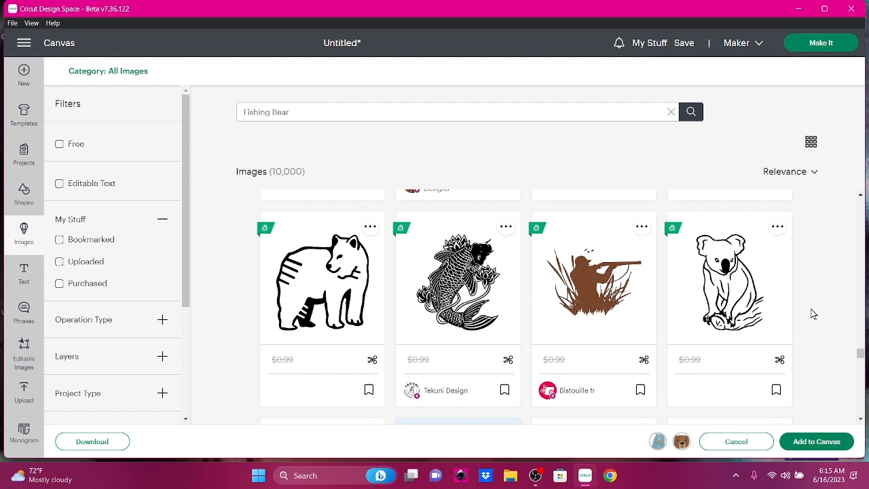
scroll(814, 314, "down", 3)
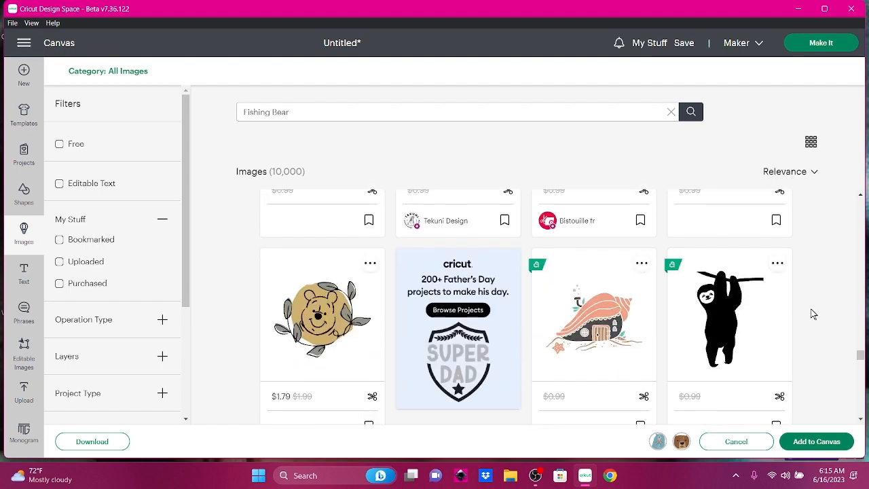
scroll(813, 314, "down", 3)
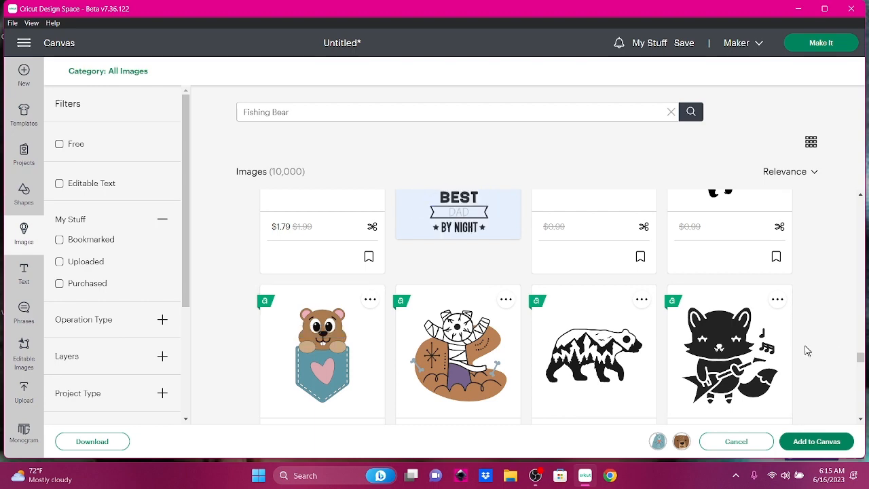
scroll(808, 350, "down", 3)
scroll(806, 351, "down", 1)
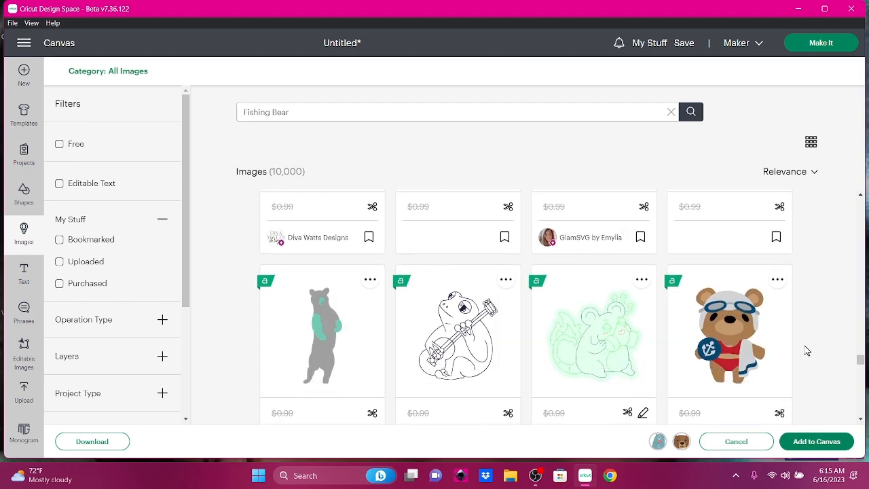
scroll(806, 351, "down", 1)
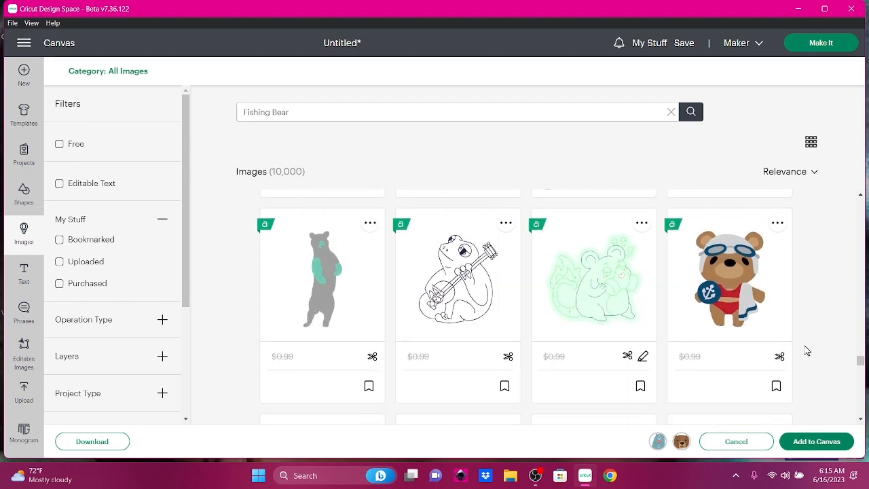
scroll(806, 350, "down", 3)
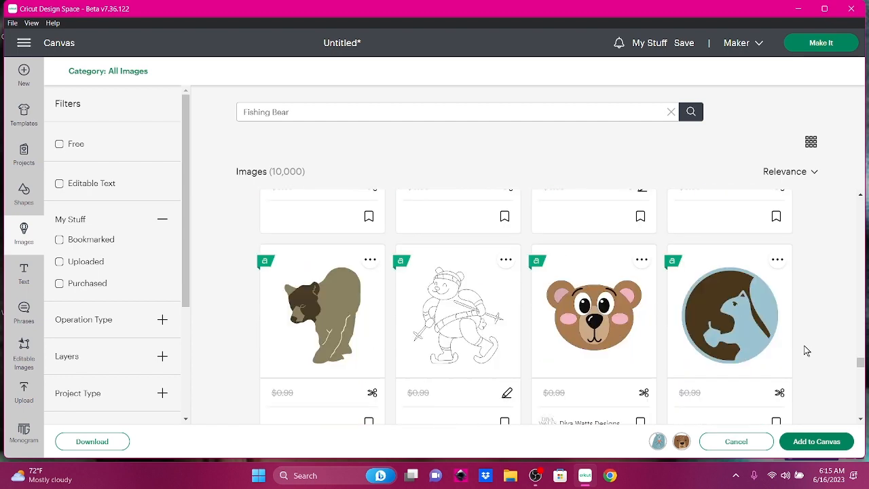
scroll(806, 350, "down", 4)
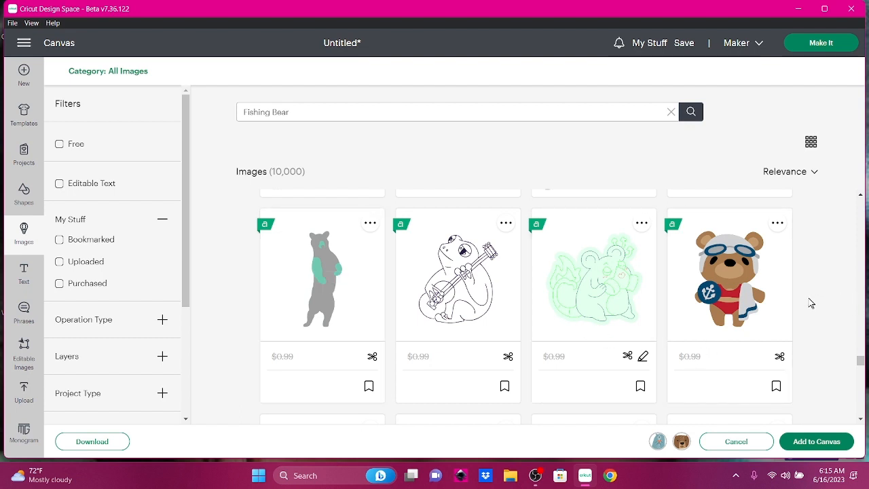
scroll(811, 303, "down", 3)
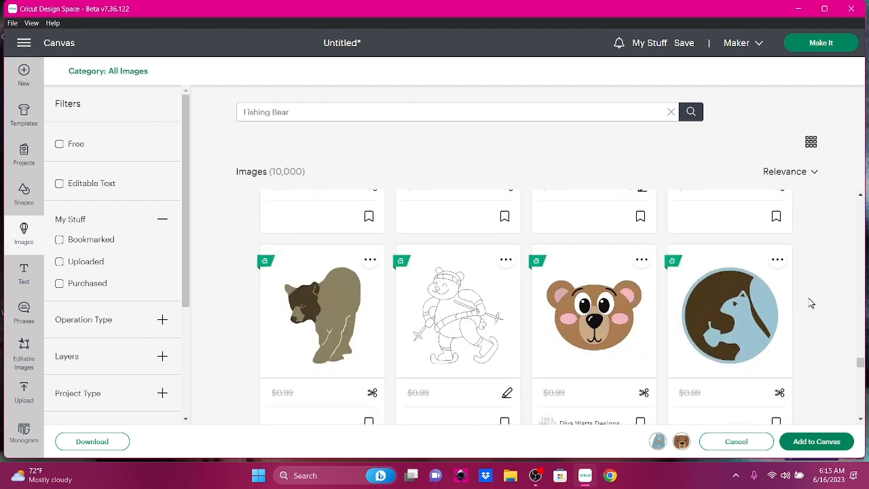
scroll(811, 304, "down", 1)
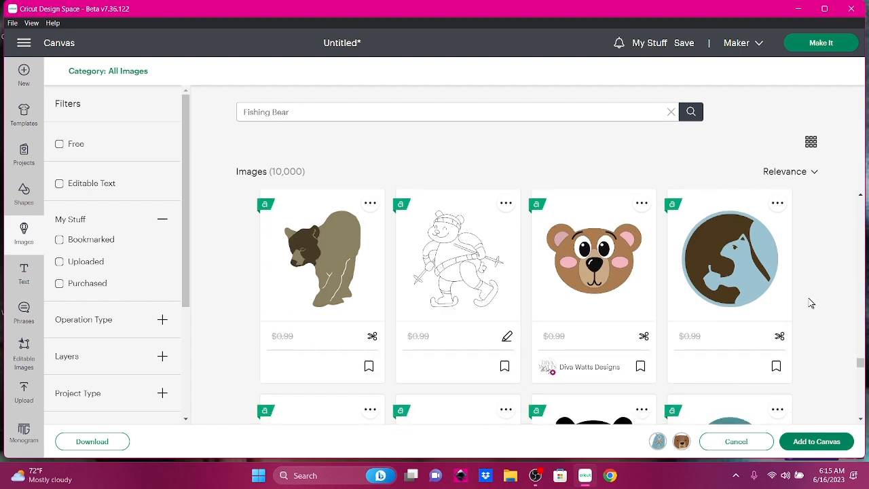
scroll(811, 303, "down", 2)
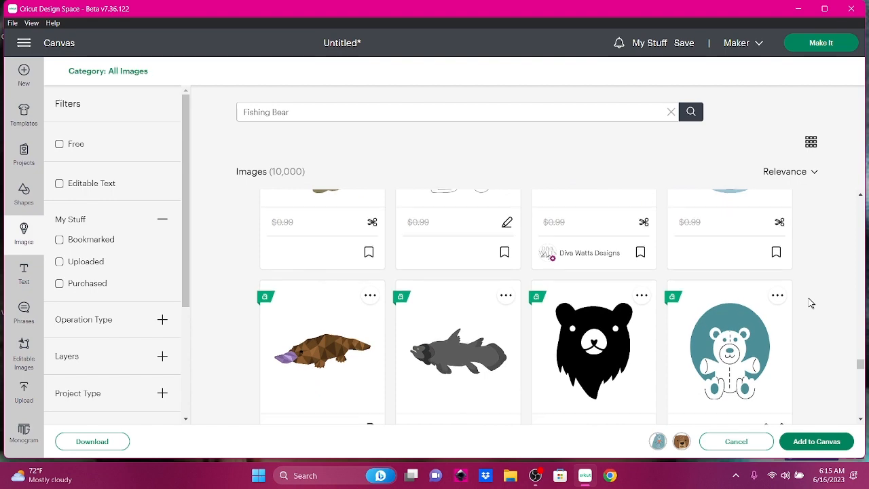
scroll(812, 304, "down", 2)
scroll(812, 303, "down", 2)
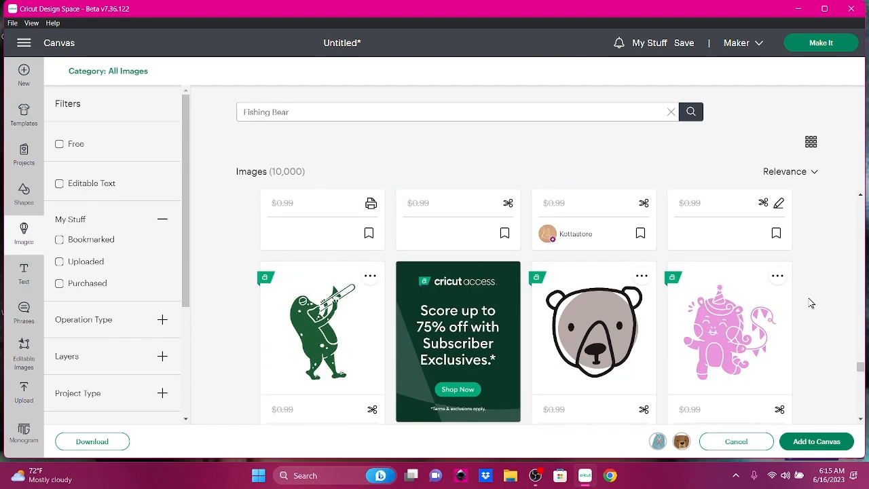
scroll(811, 304, "down", 3)
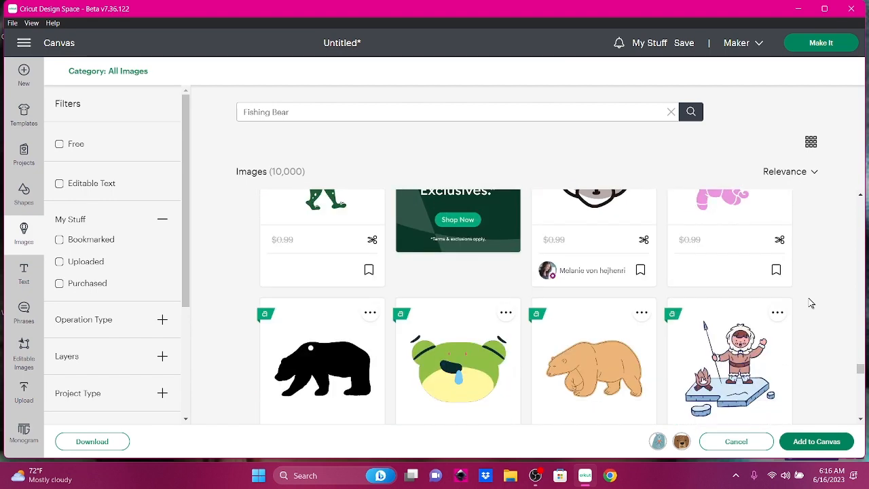
scroll(811, 304, "down", 4)
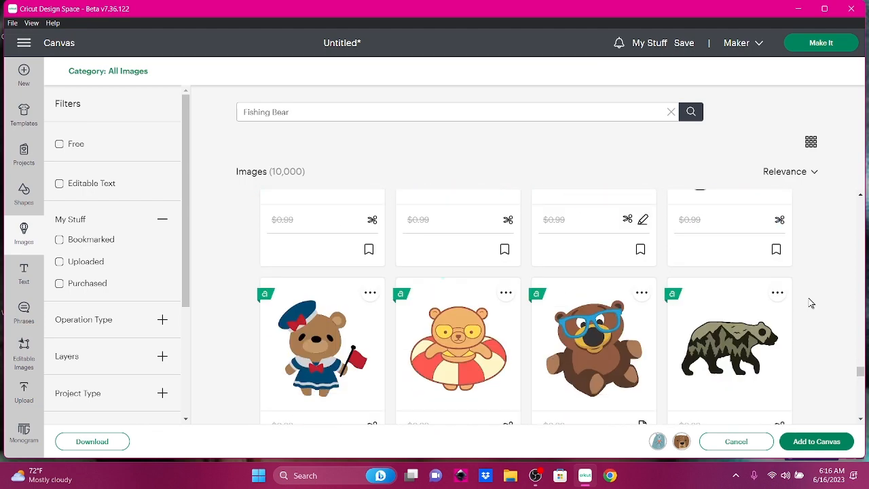
scroll(811, 304, "down", 4)
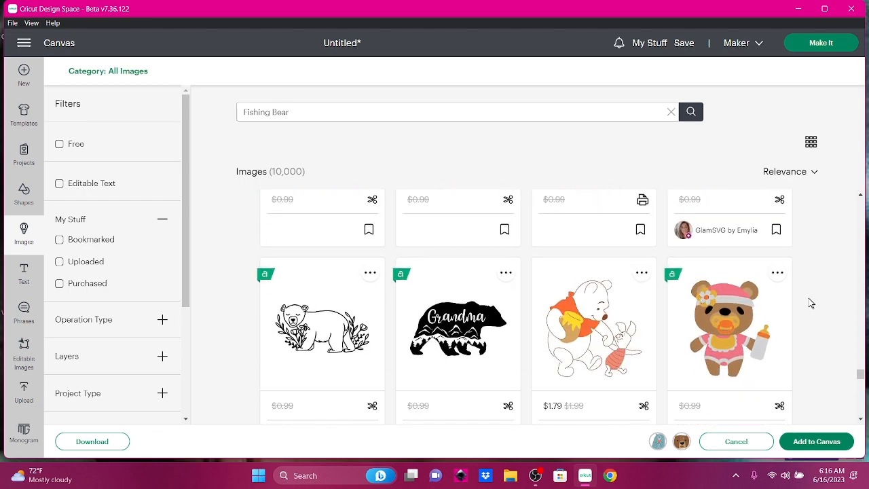
scroll(811, 303, "down", 4)
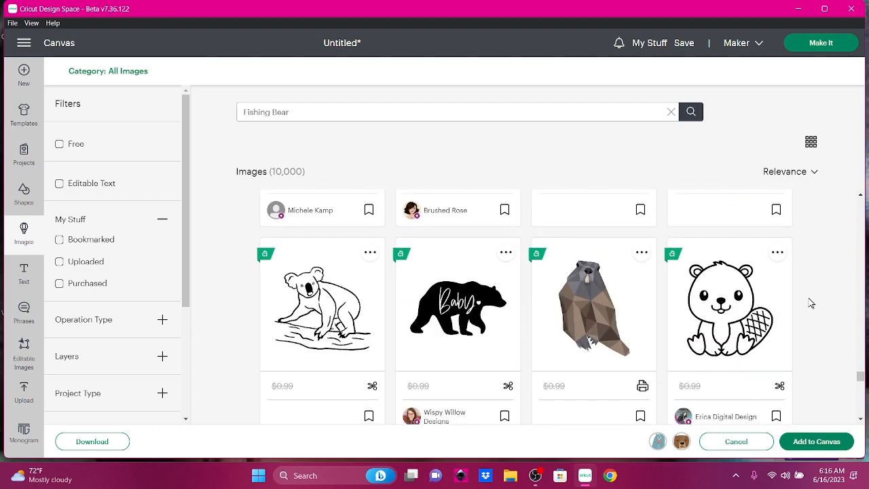
scroll(811, 303, "down", 8)
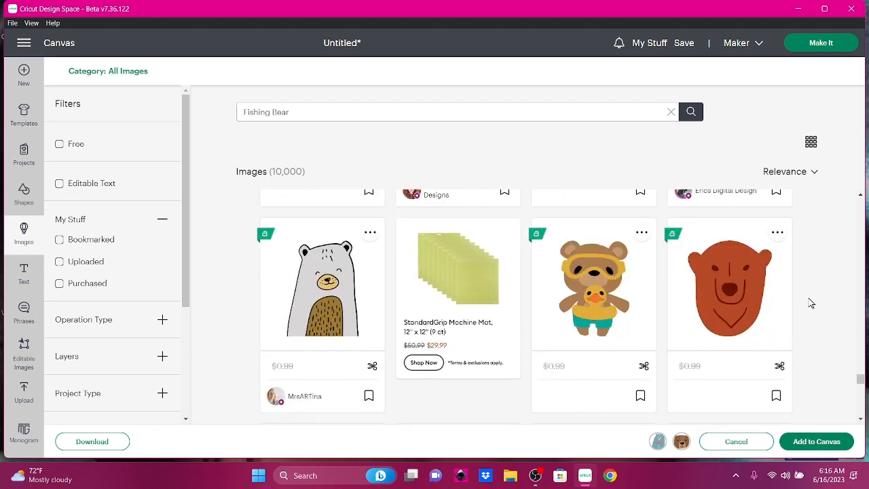
scroll(811, 303, "down", 5)
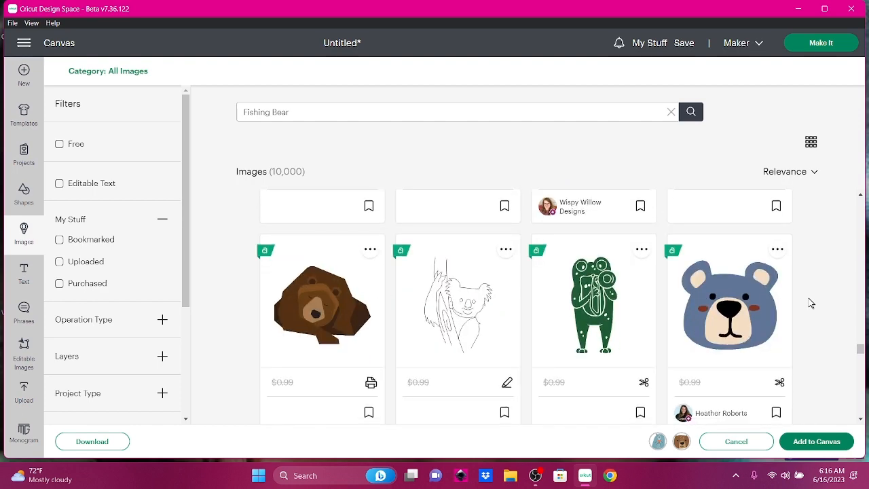
scroll(811, 303, "down", 3)
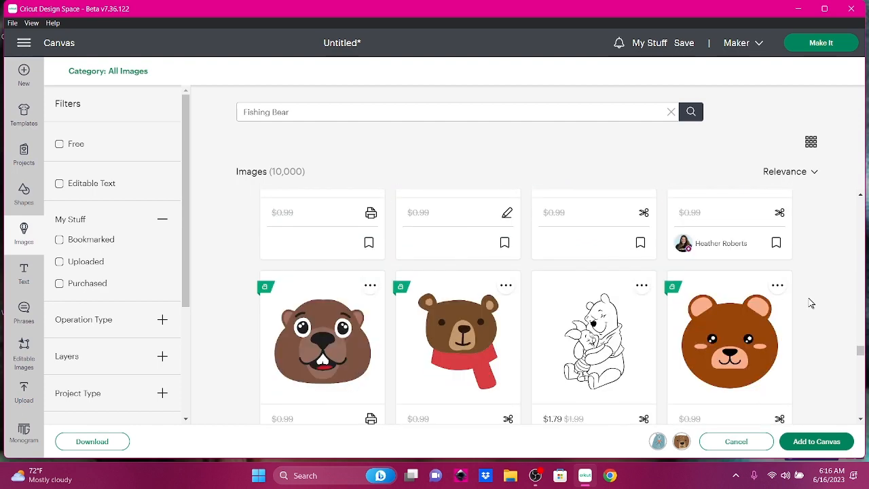
scroll(811, 302, "down", 5)
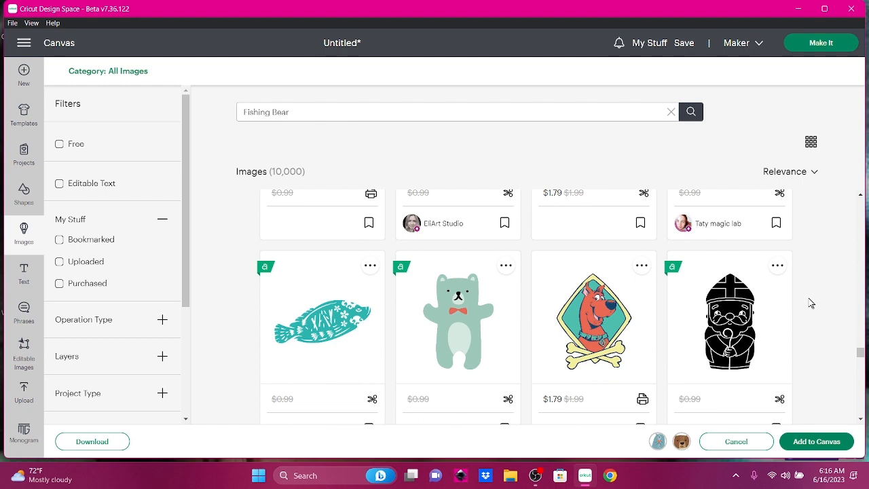
scroll(811, 303, "down", 2)
scroll(810, 303, "down", 3)
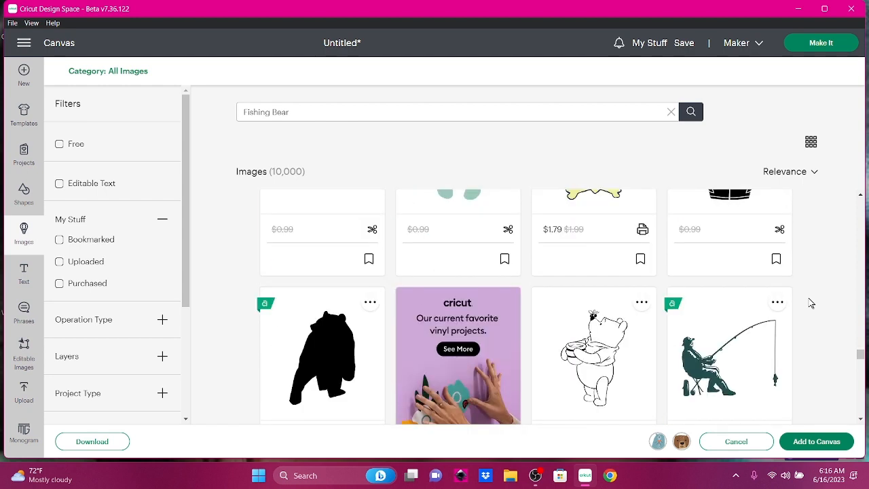
scroll(811, 302, "down", 3)
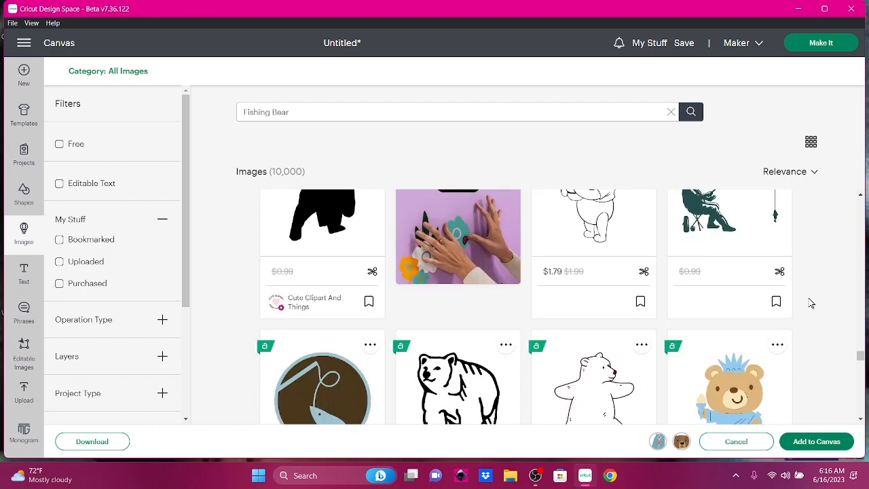
scroll(811, 302, "down", 3)
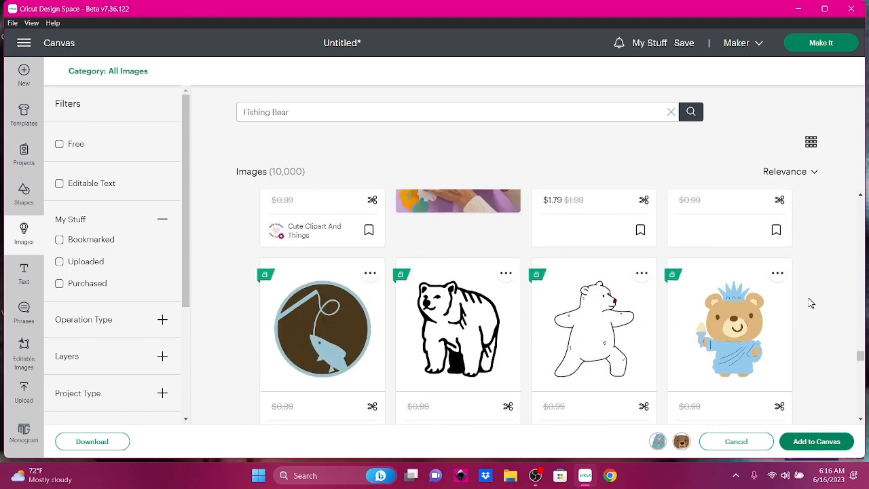
scroll(811, 303, "down", 6)
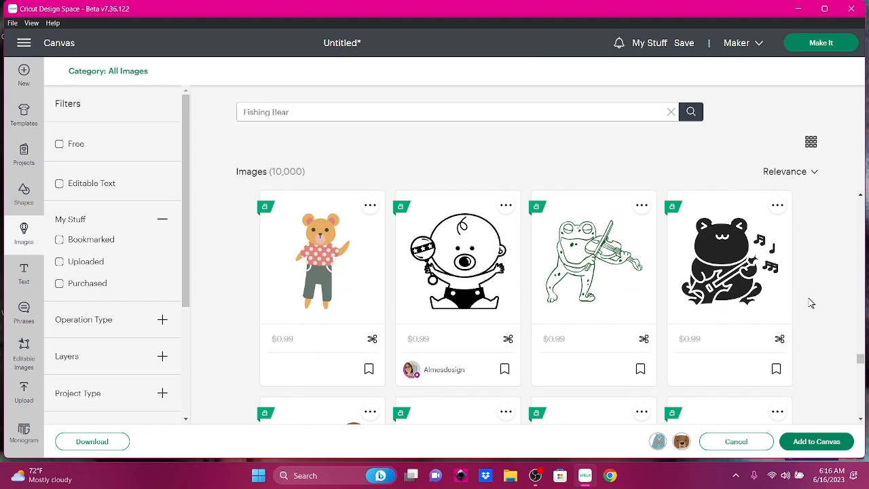
scroll(811, 303, "down", 5)
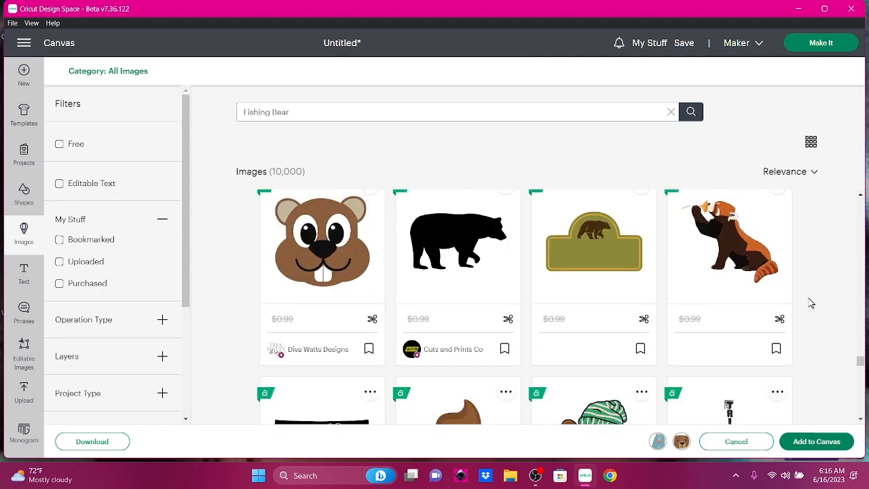
scroll(810, 303, "down", 3)
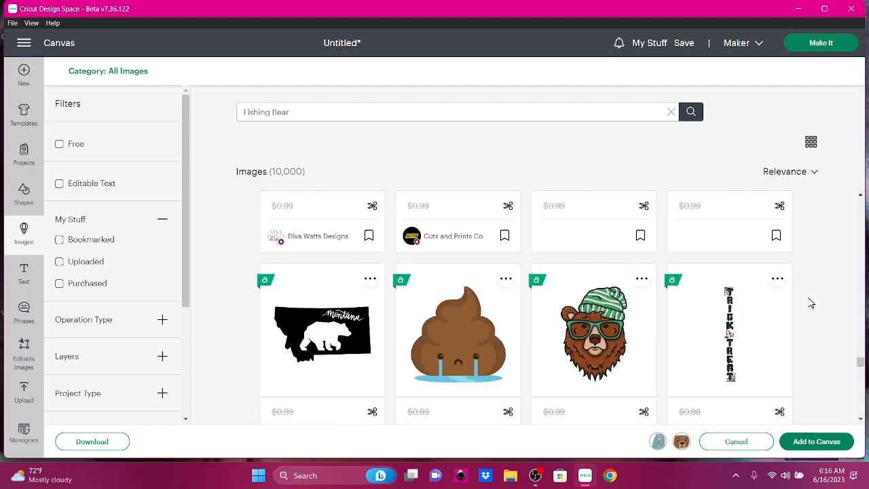
scroll(811, 302, "down", 2)
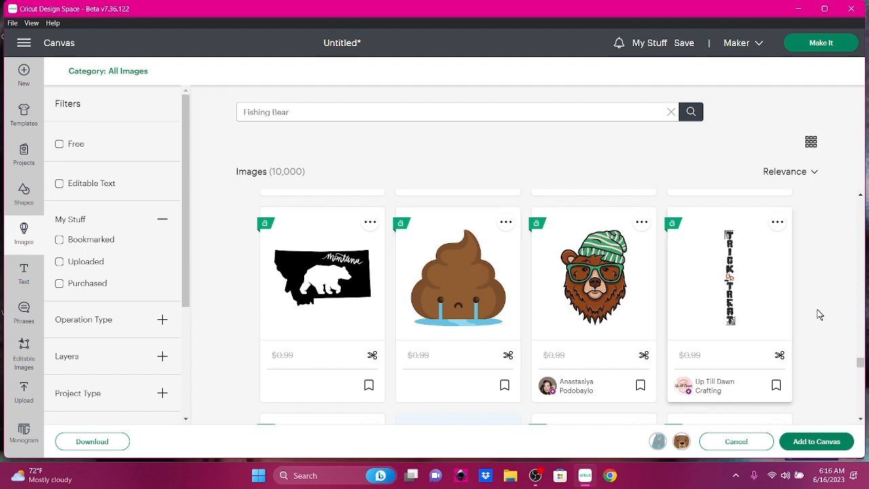
Step: Find the green outlined sitting teddy bear by GinkgoWerkstatt among the Fishing Bear results and bookmark it
scroll(821, 316, "down", 3)
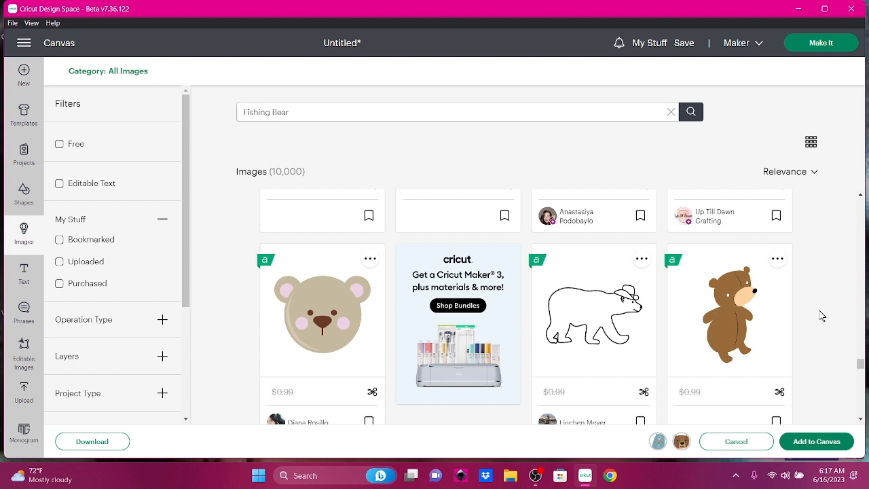
scroll(821, 316, "down", 2)
scroll(821, 316, "up", 1)
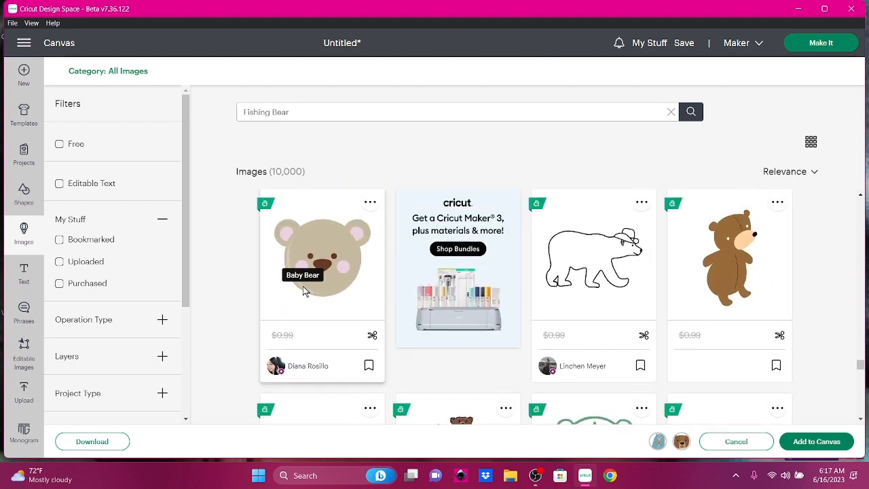
scroll(817, 266, "down", 3)
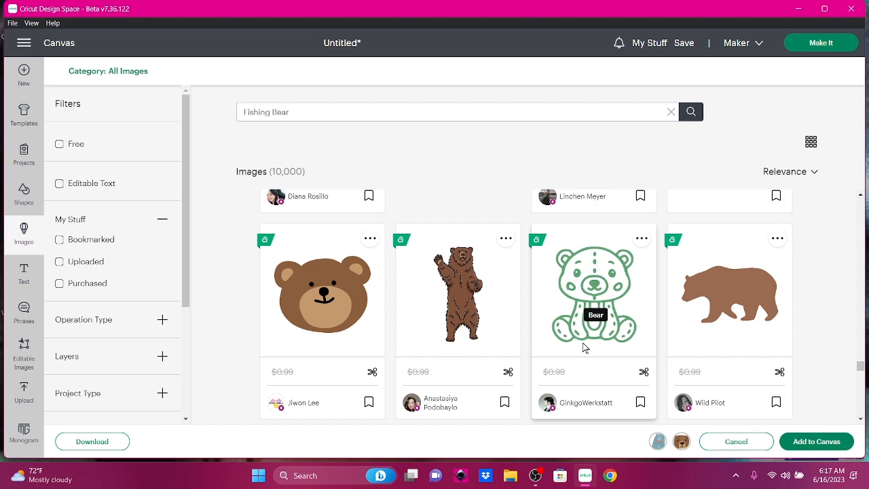
left_click(640, 402)
Step: Browse further down the Fishing Bear image results beyond the bookmarked green teddy bear for more bear or fishing artwork suitable for the card
scroll(841, 336, "down", 1)
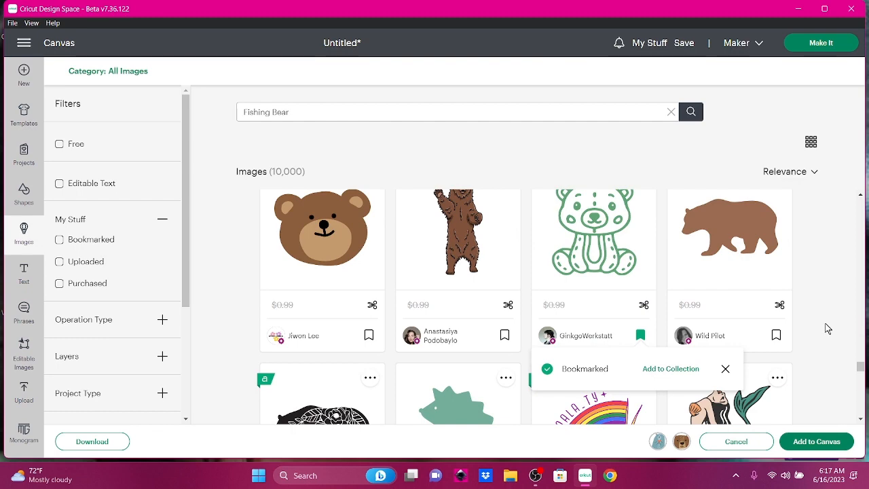
scroll(813, 322, "down", 2)
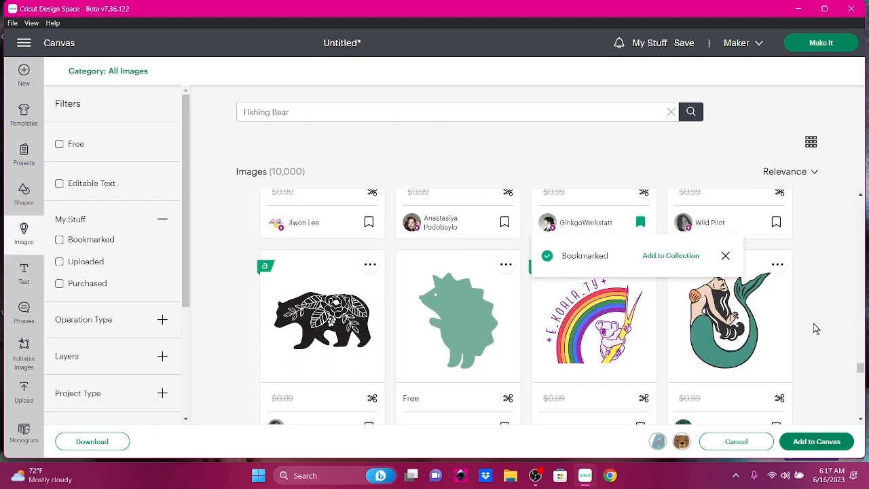
scroll(813, 323, "down", 3)
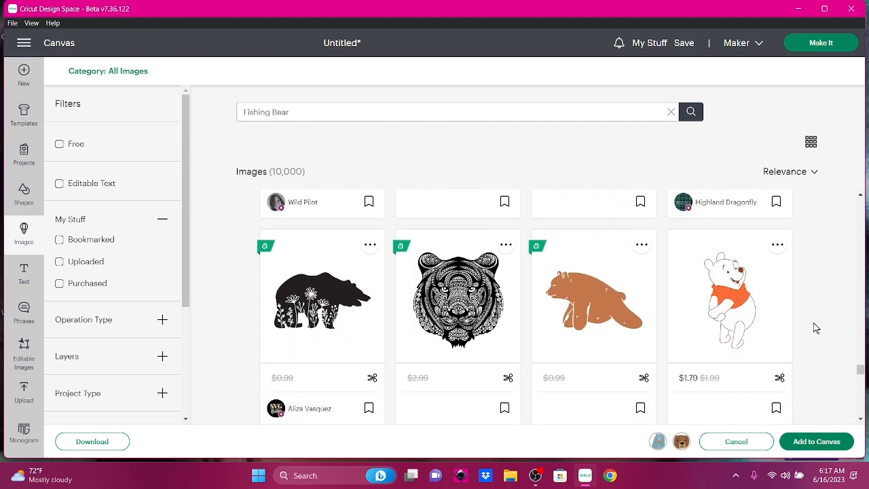
scroll(813, 323, "down", 3)
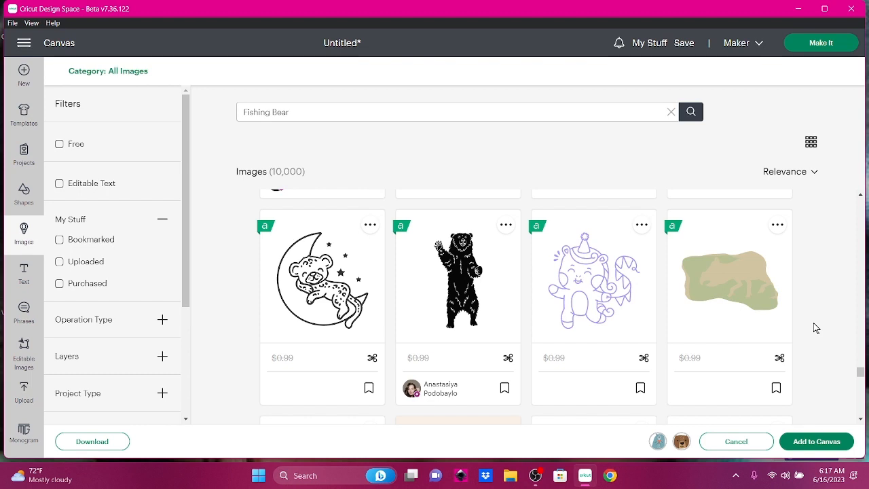
scroll(813, 322, "down", 1)
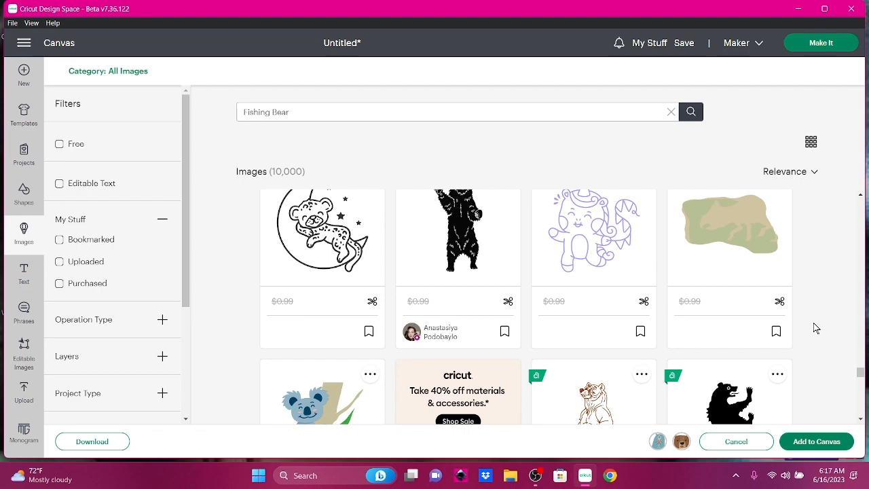
scroll(814, 324, "down", 2)
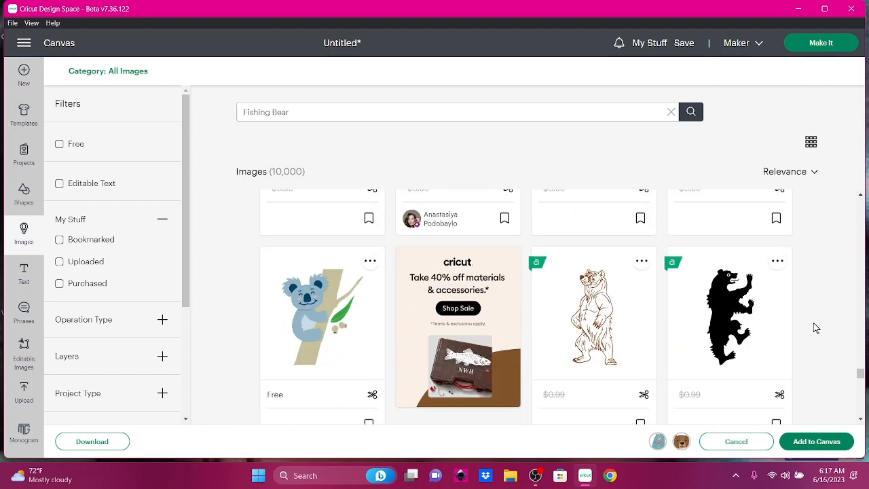
scroll(814, 324, "down", 3)
scroll(815, 328, "down", 1)
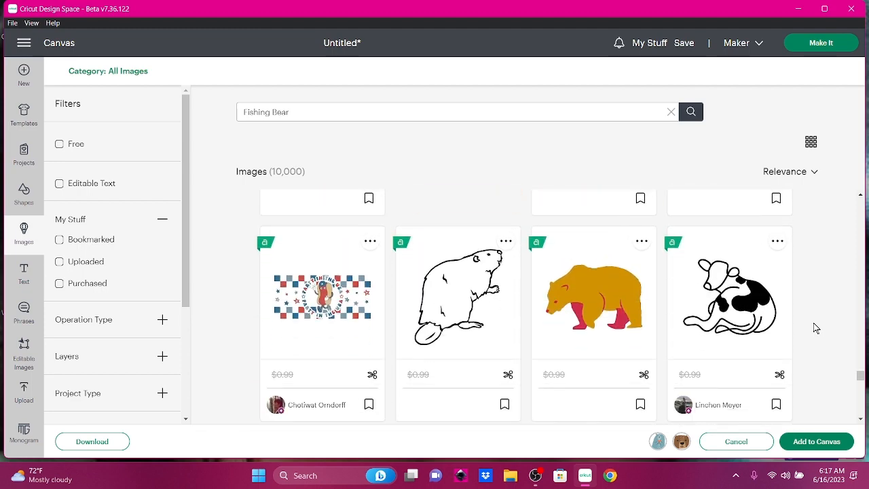
scroll(807, 320, "down", 3)
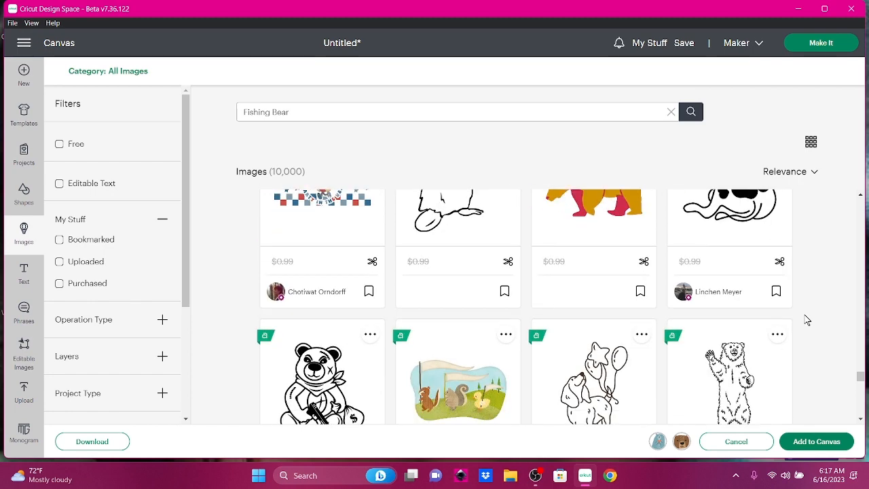
scroll(808, 320, "down", 2)
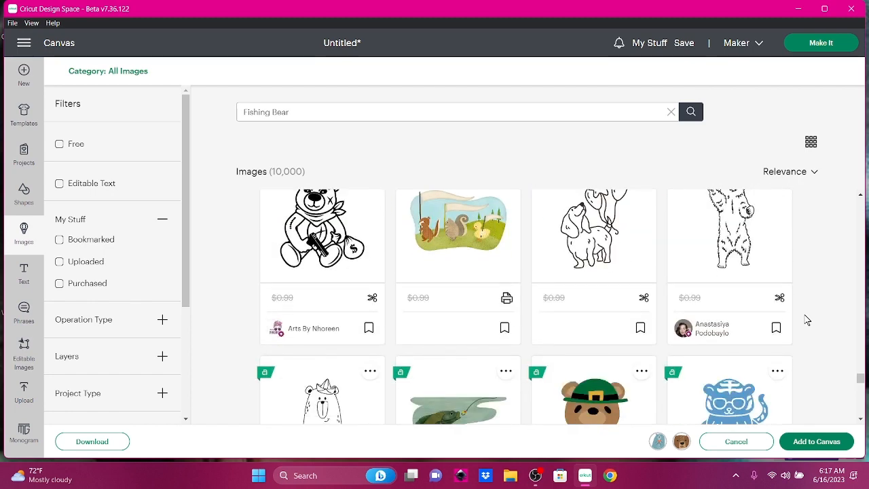
scroll(808, 320, "up", 1)
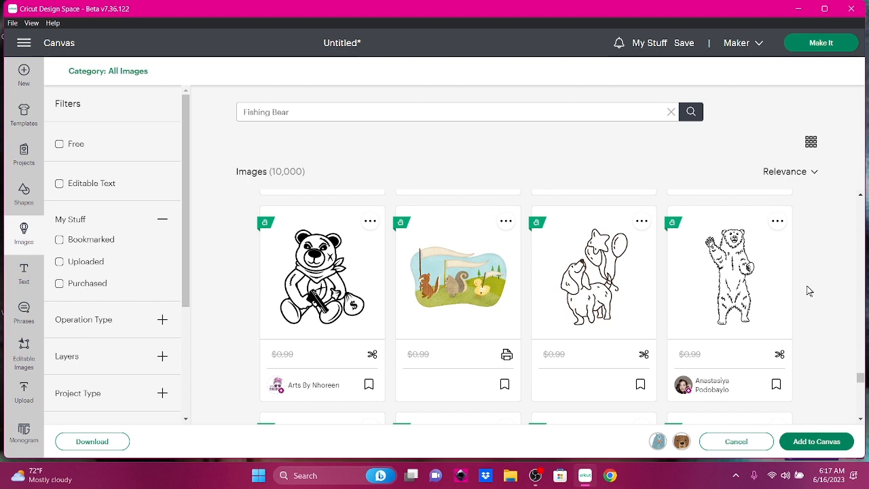
scroll(808, 290, "down", 3)
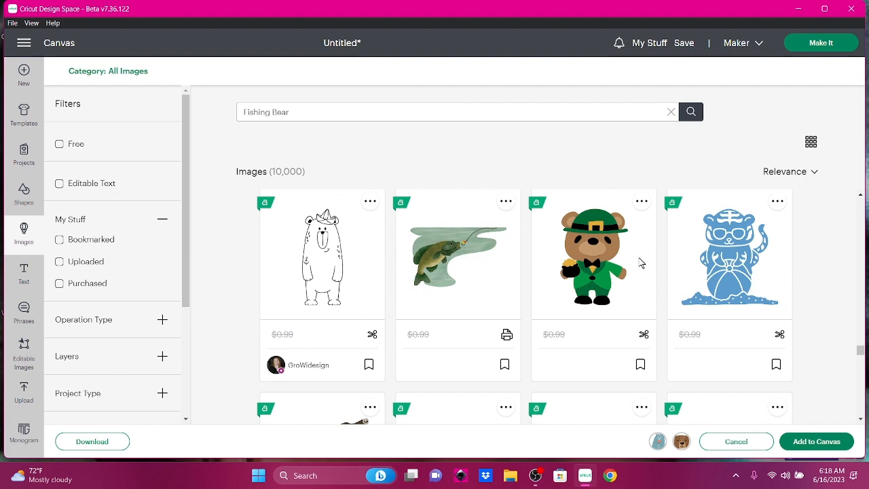
scroll(825, 286, "down", 3)
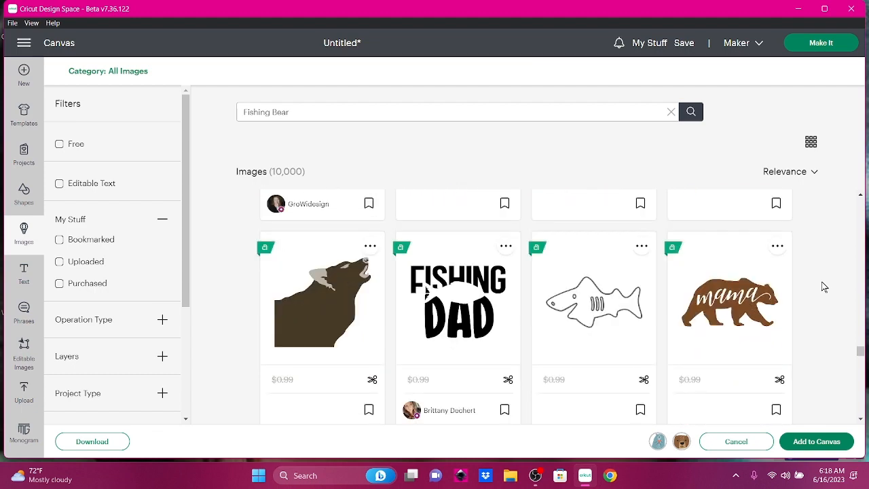
scroll(819, 284, "down", 1)
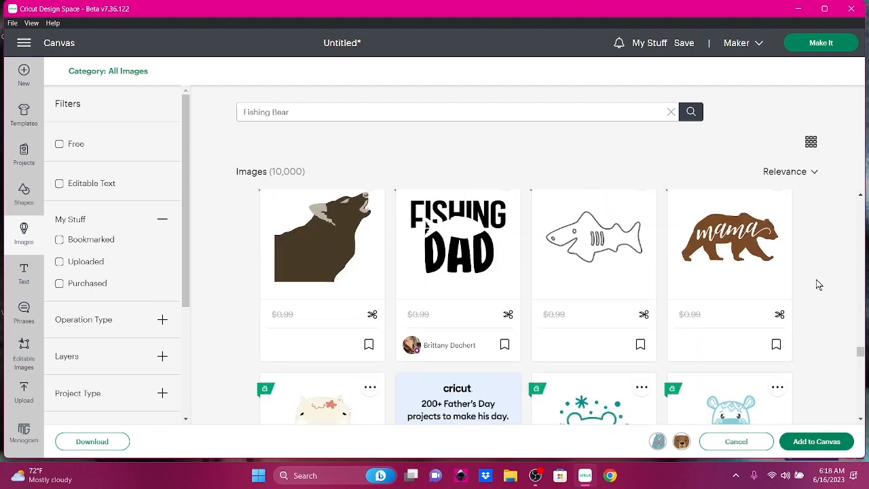
scroll(818, 284, "down", 2)
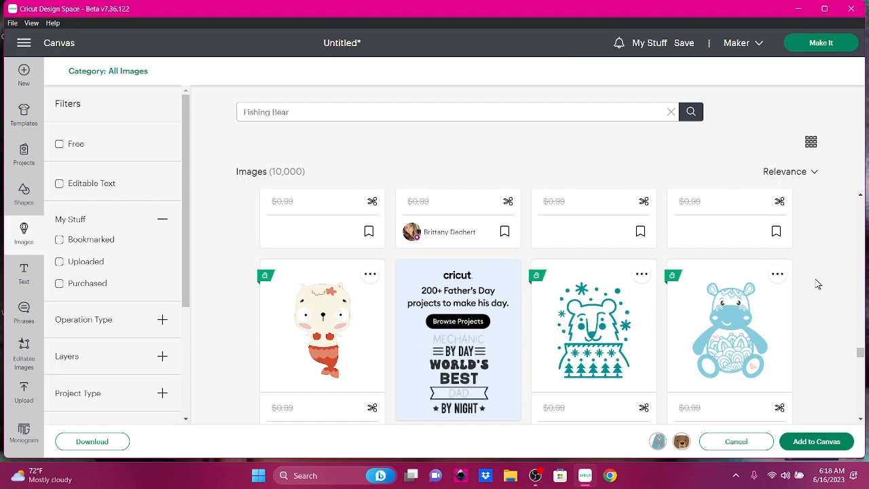
scroll(818, 284, "down", 4)
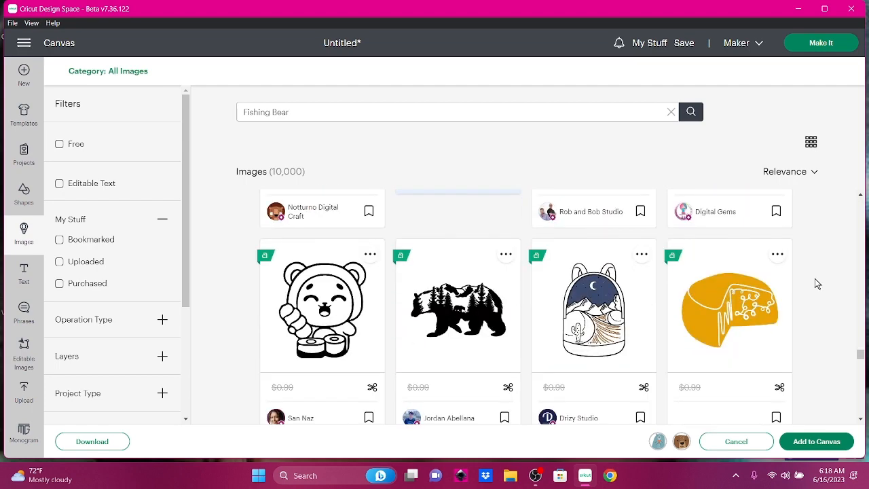
scroll(817, 284, "down", 1)
scroll(817, 283, "down", 3)
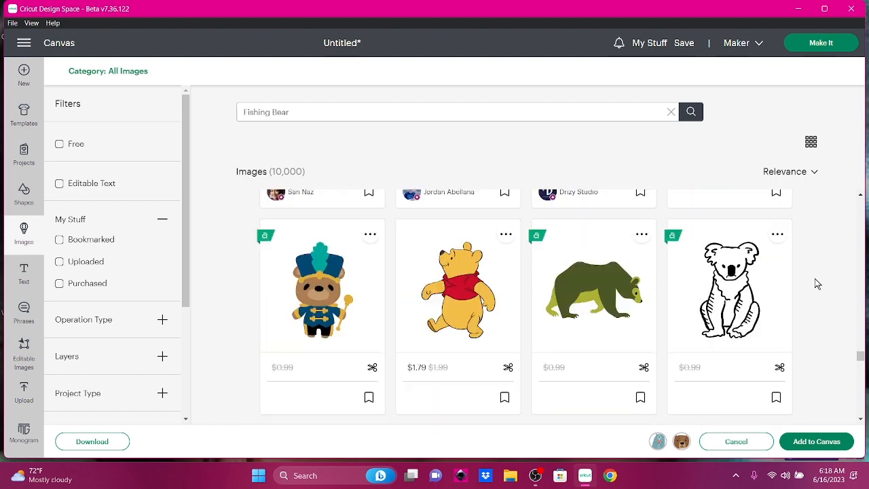
scroll(818, 283, "down", 3)
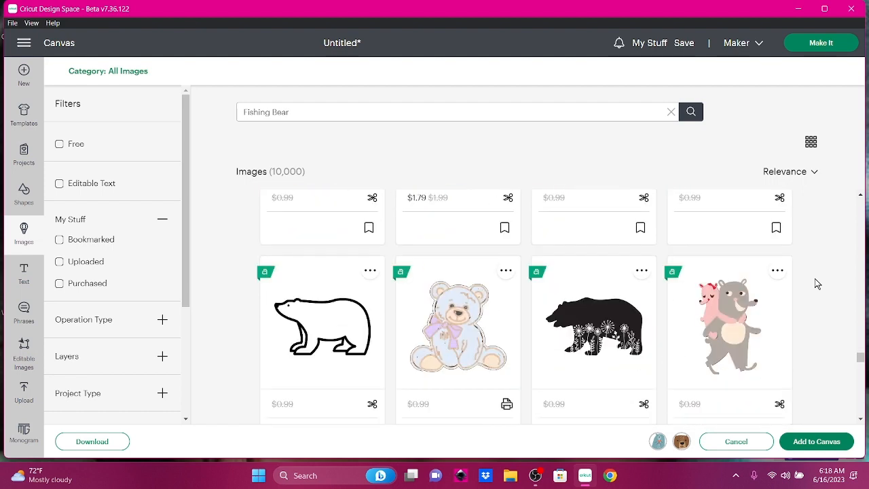
scroll(818, 284, "down", 2)
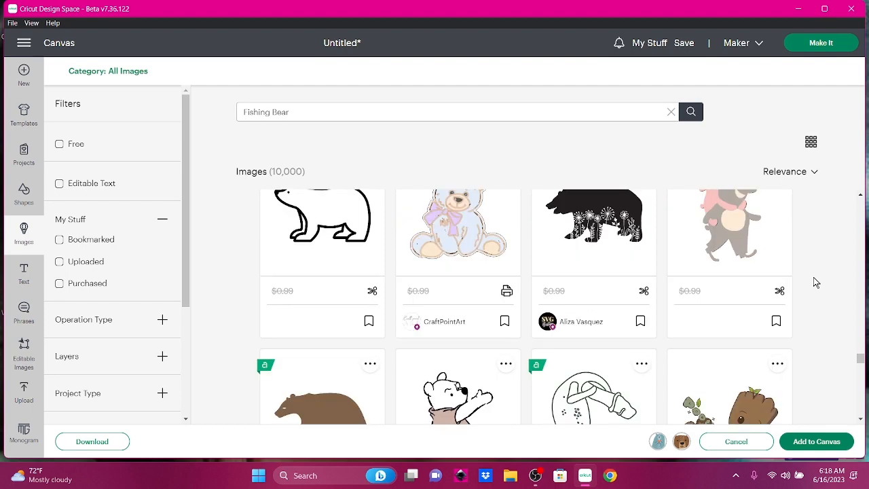
scroll(816, 282, "down", 1)
scroll(815, 282, "down", 2)
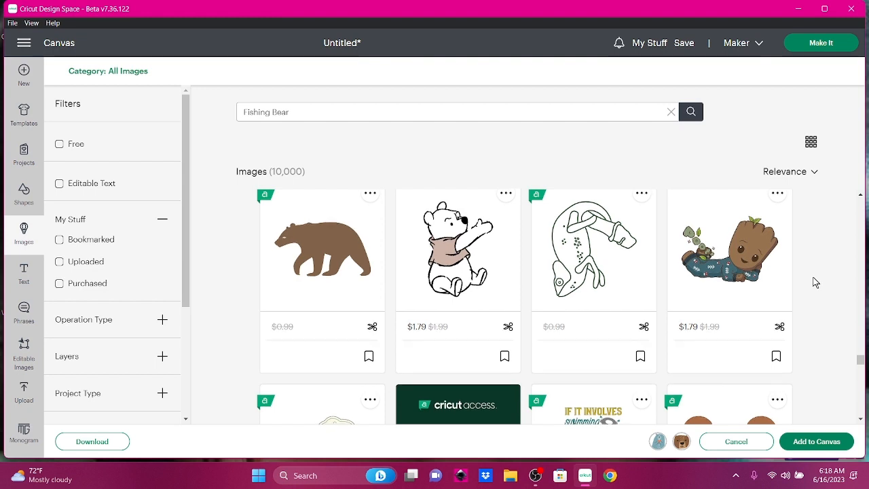
scroll(816, 283, "down", 1)
scroll(816, 282, "down", 1)
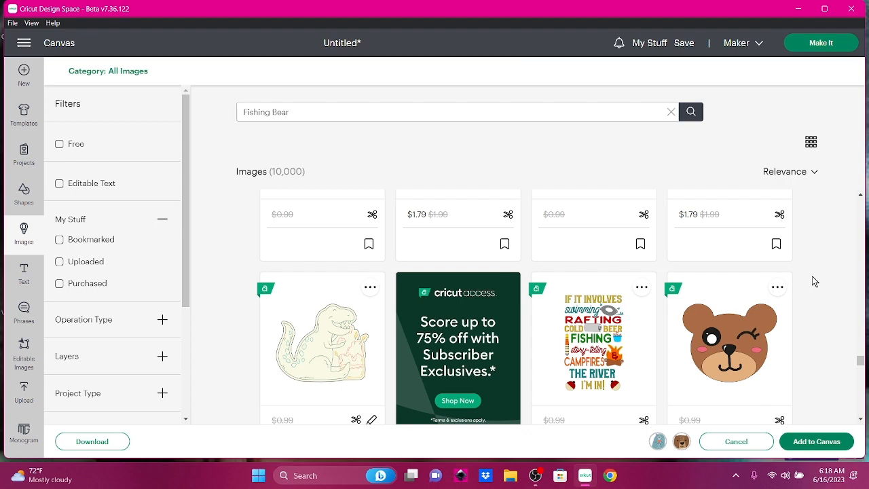
scroll(814, 282, "down", 5)
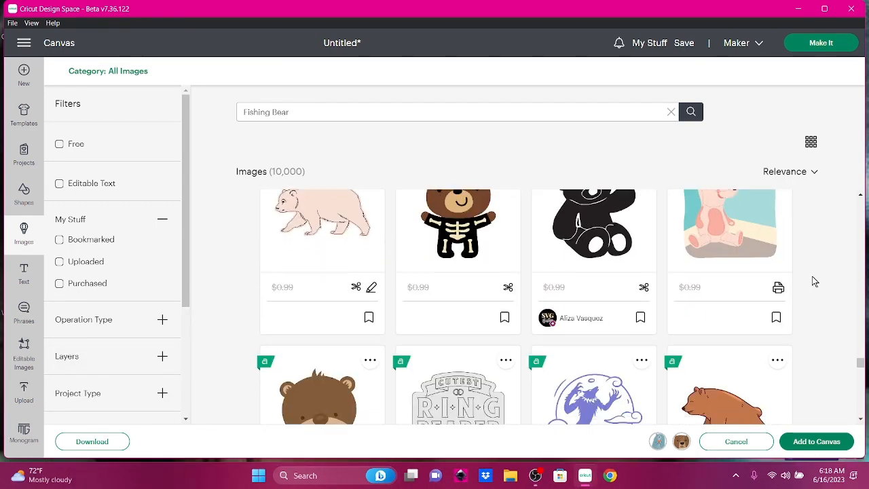
scroll(815, 282, "down", 2)
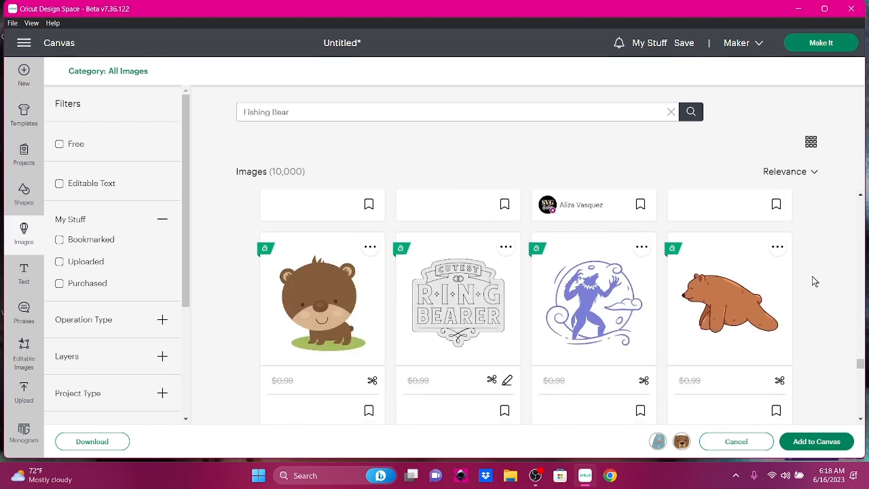
scroll(815, 281, "down", 4)
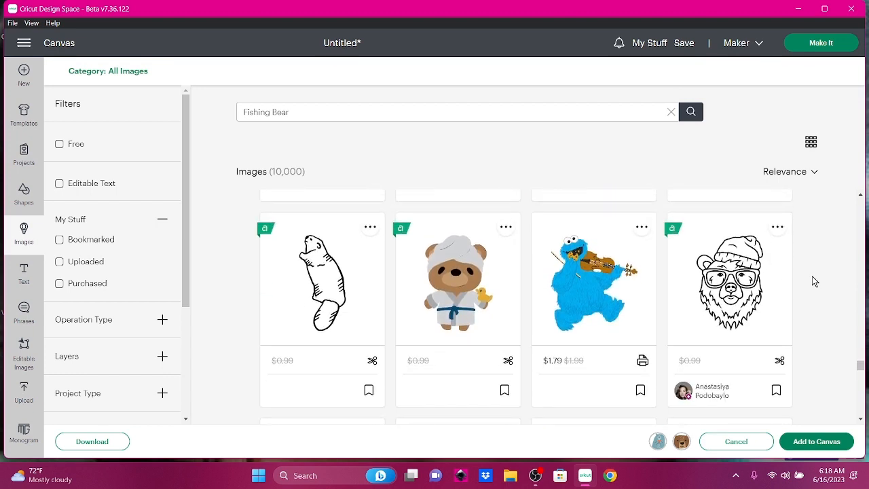
scroll(815, 281, "down", 4)
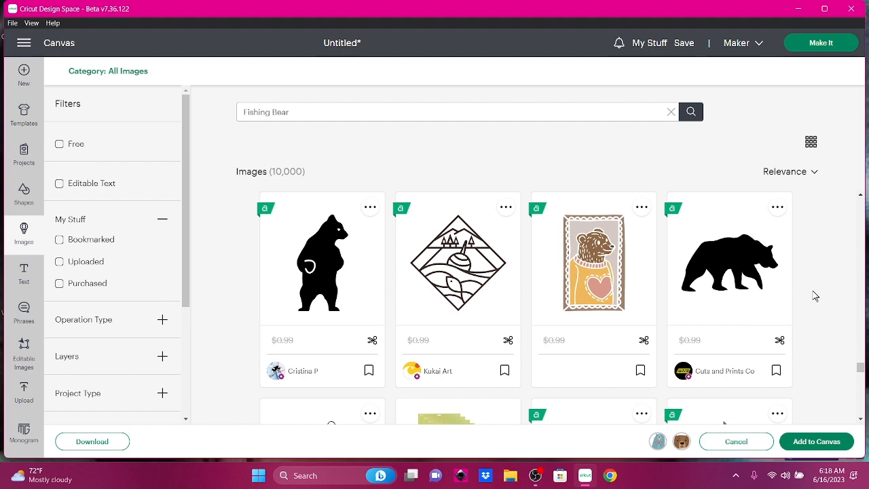
scroll(815, 296, "down", 2)
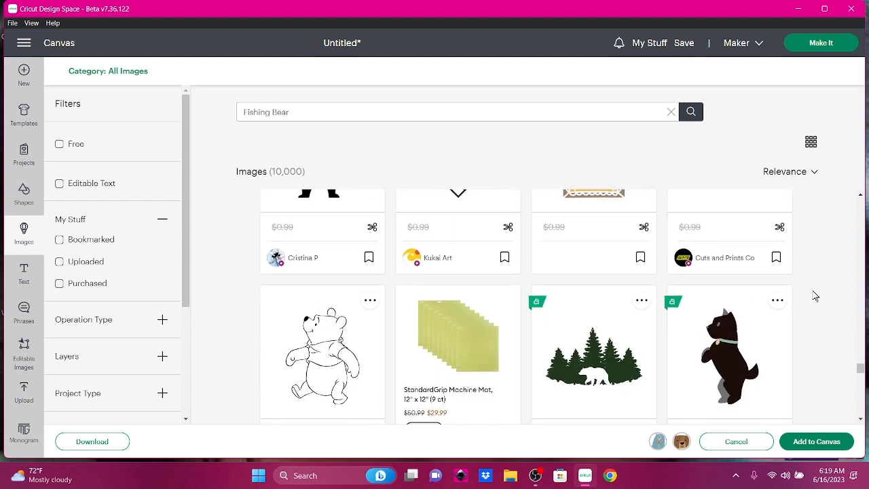
scroll(815, 296, "down", 1)
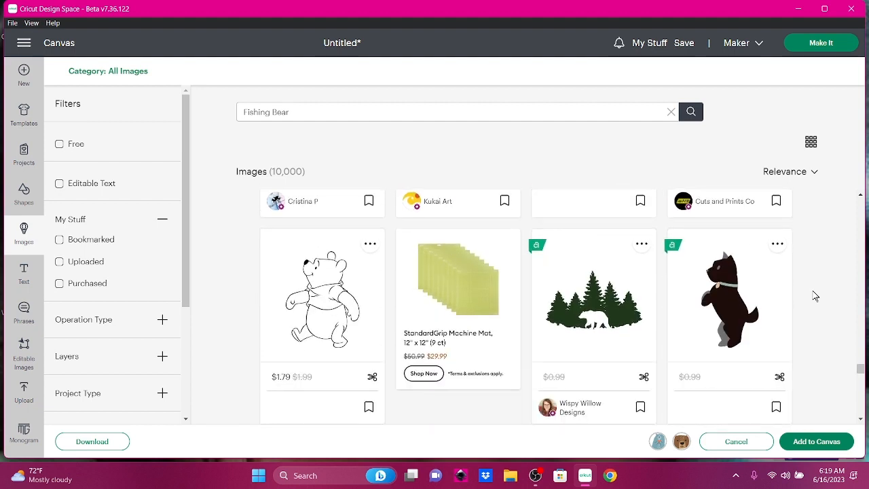
scroll(814, 296, "down", 4)
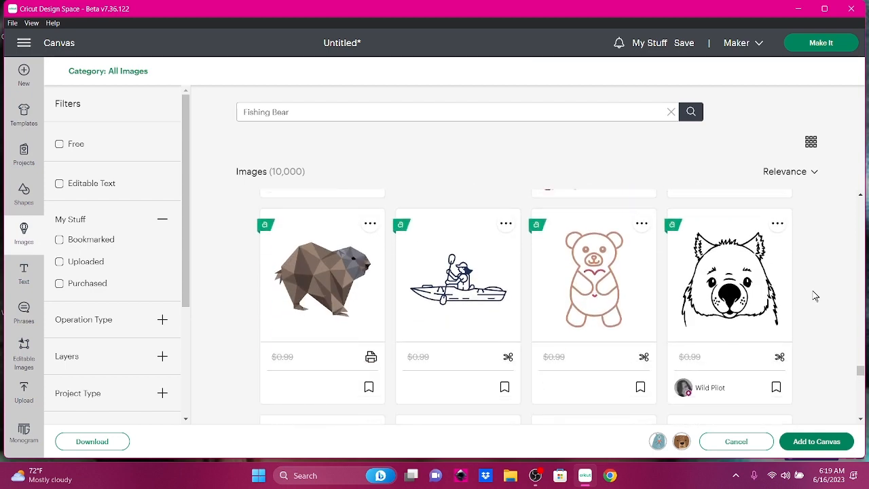
scroll(814, 296, "down", 3)
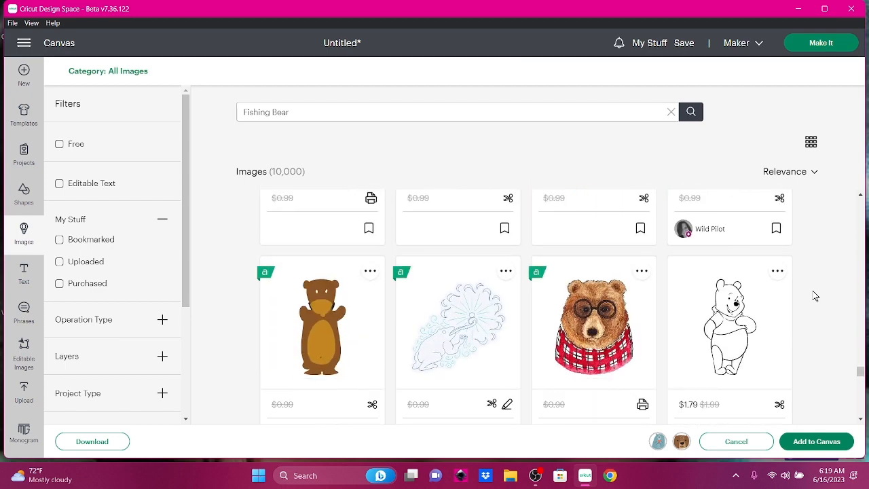
scroll(814, 296, "down", 4)
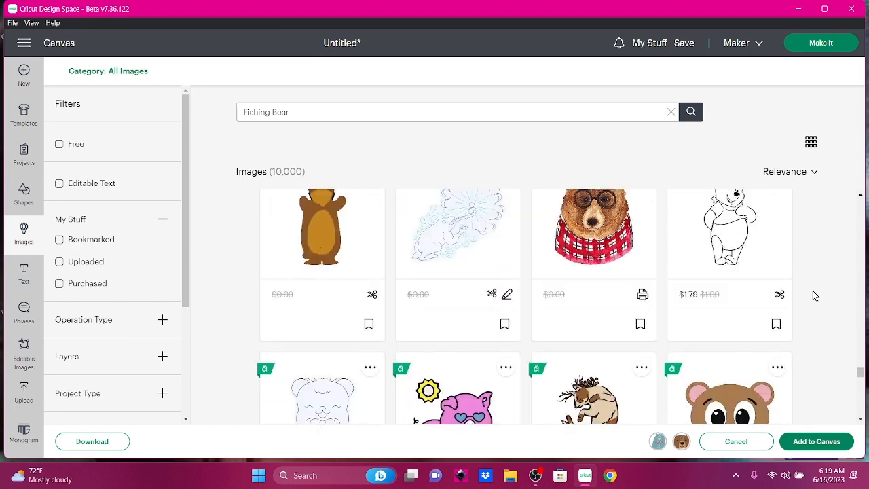
scroll(814, 296, "down", 4)
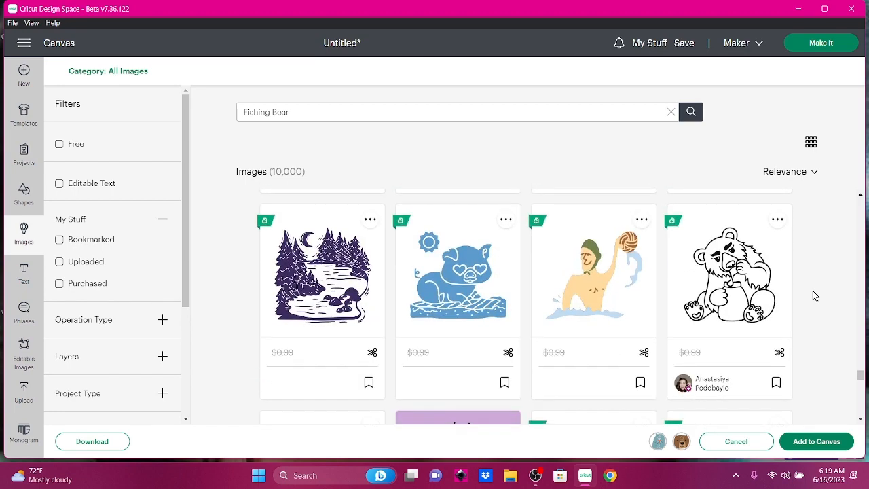
scroll(815, 296, "down", 4)
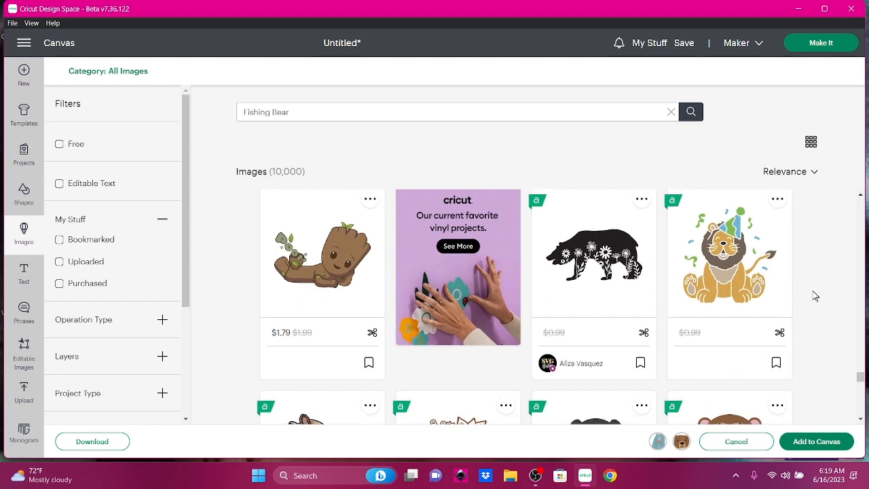
scroll(815, 296, "down", 3)
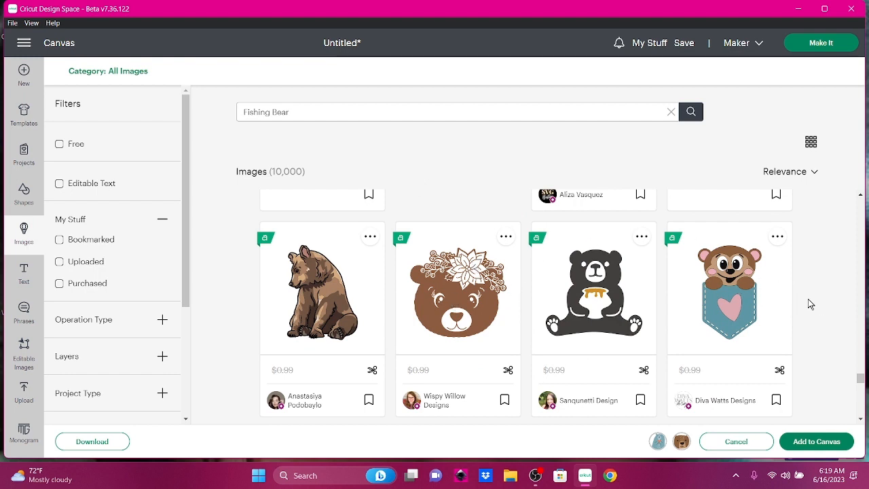
scroll(809, 303, "down", 3)
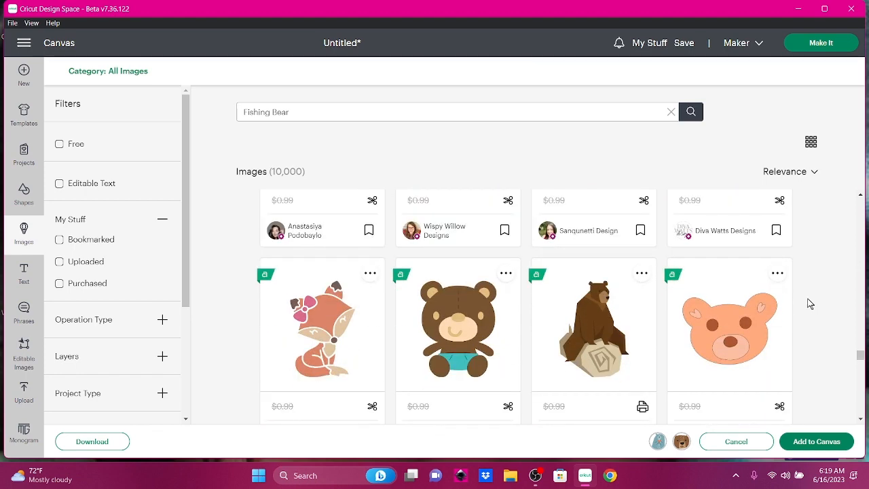
scroll(809, 303, "down", 3)
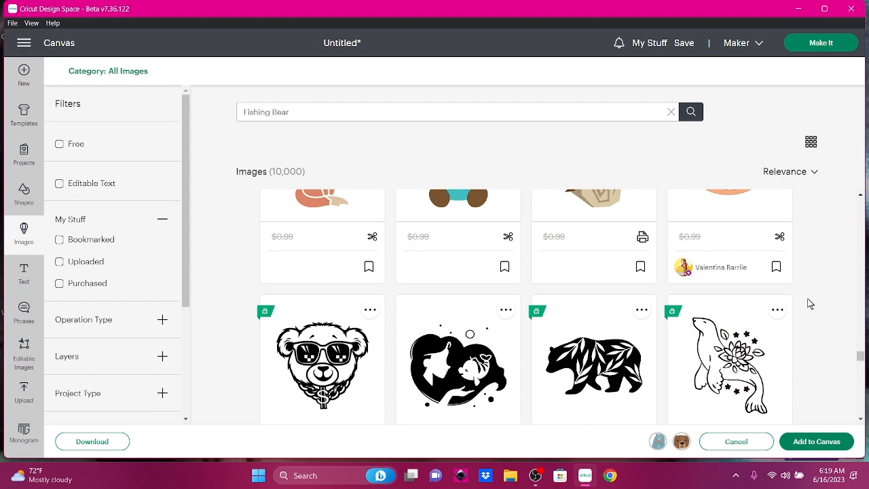
scroll(810, 303, "down", 1)
scroll(809, 303, "down", 3)
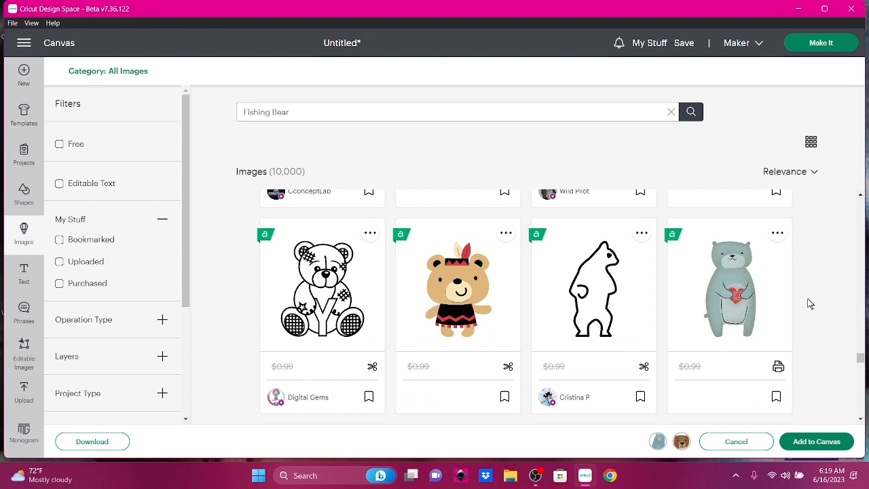
Step: Find the tan teddy bear with glasses and a red scarf by Cute Digital Press in the Fishing Bear results and bookmark it
scroll(808, 304, "down", 2)
scroll(808, 303, "up", 2)
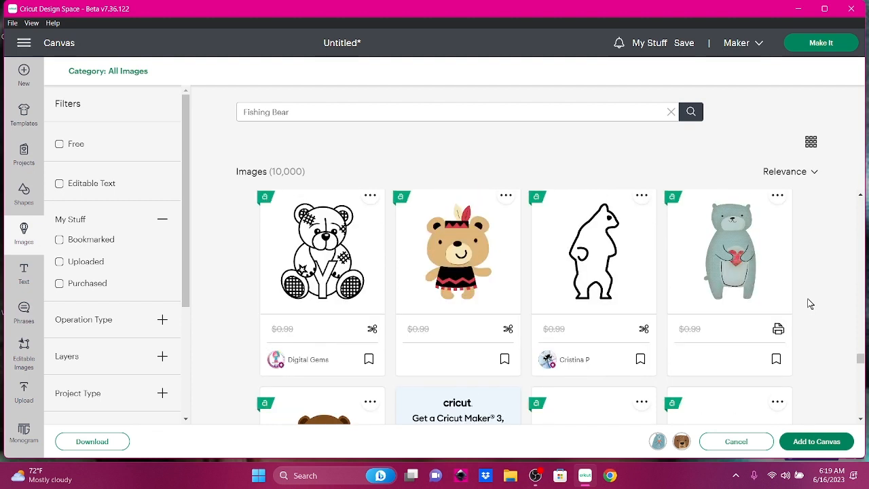
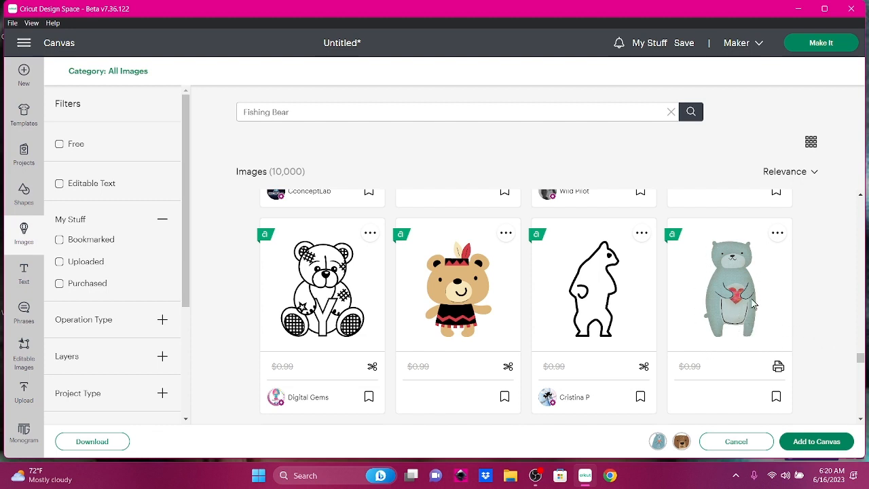
scroll(819, 328, "down", 2)
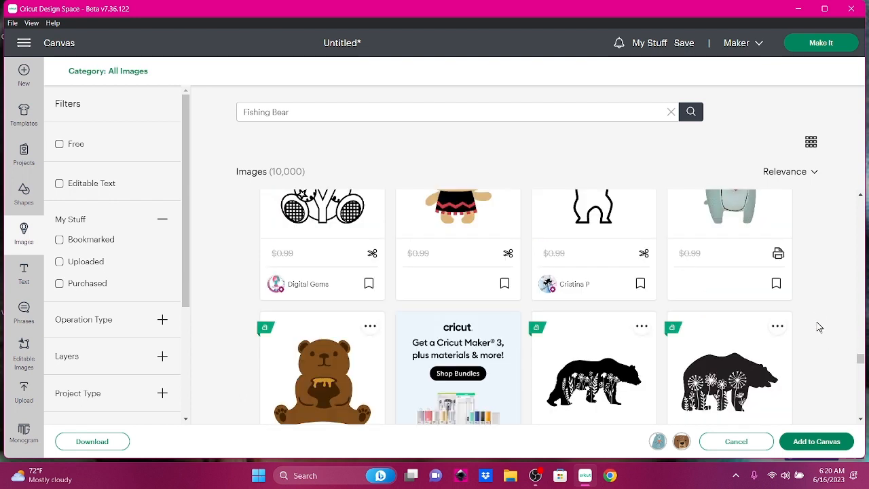
scroll(820, 327, "down", 1)
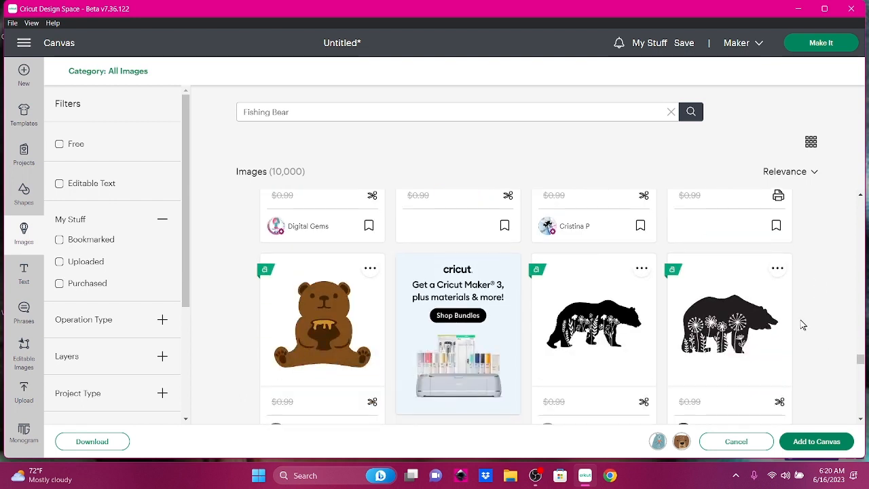
scroll(804, 325, "down", 1)
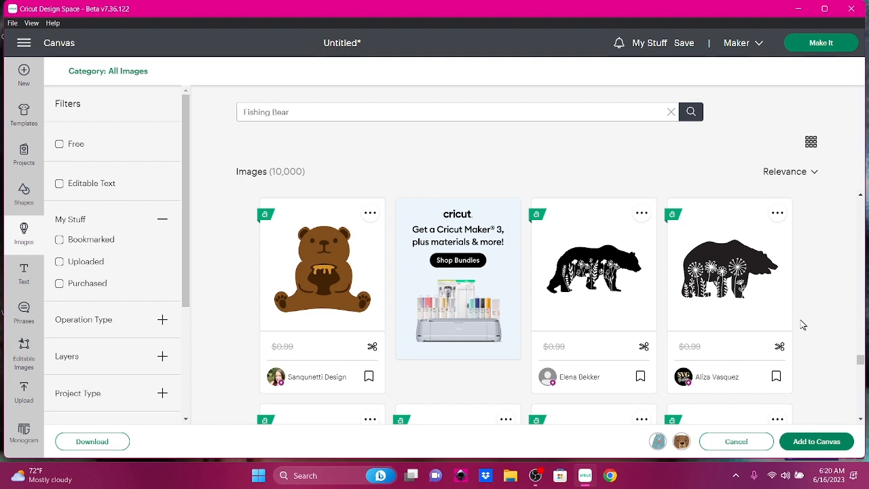
scroll(803, 326, "down", 1)
scroll(803, 325, "down", 1)
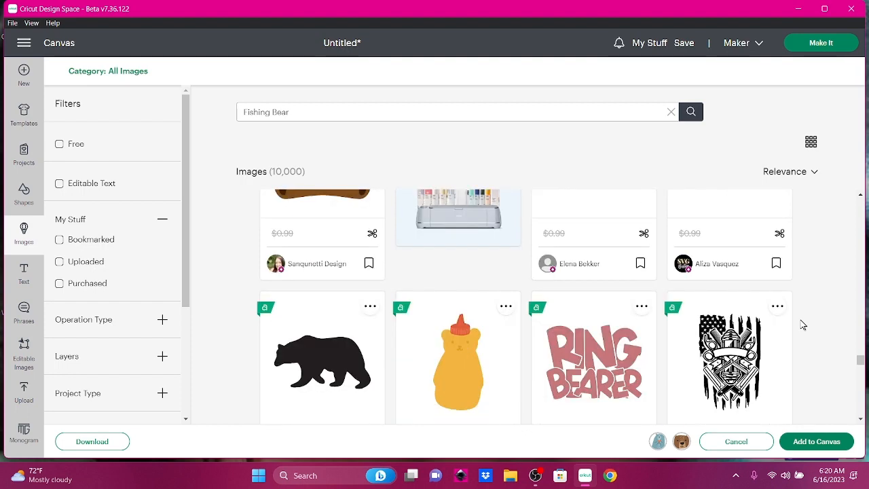
scroll(803, 325, "down", 2)
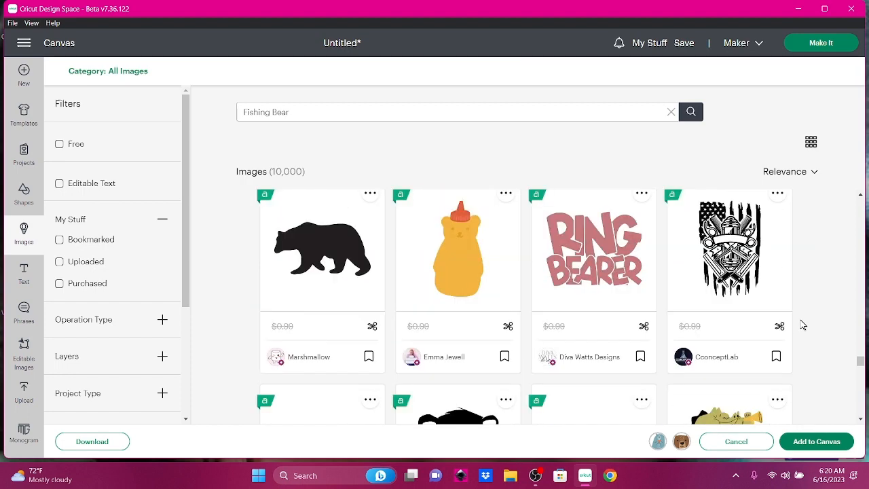
scroll(803, 326, "down", 1)
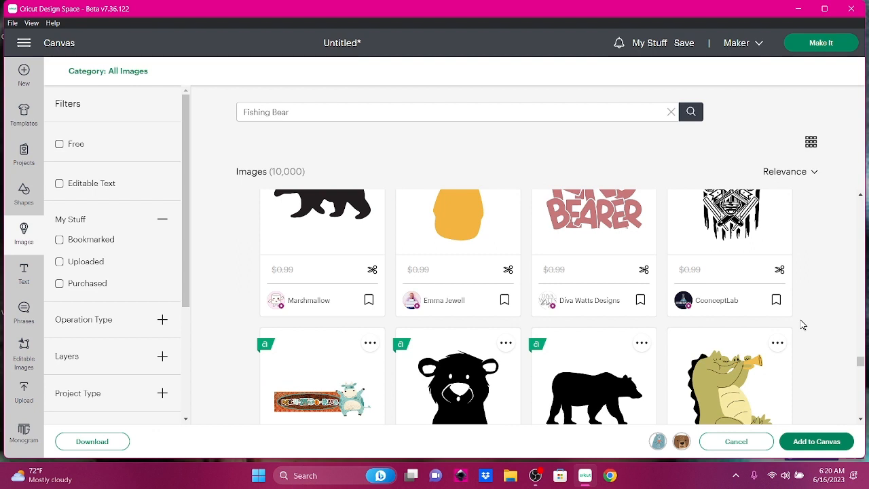
scroll(803, 326, "down", 1)
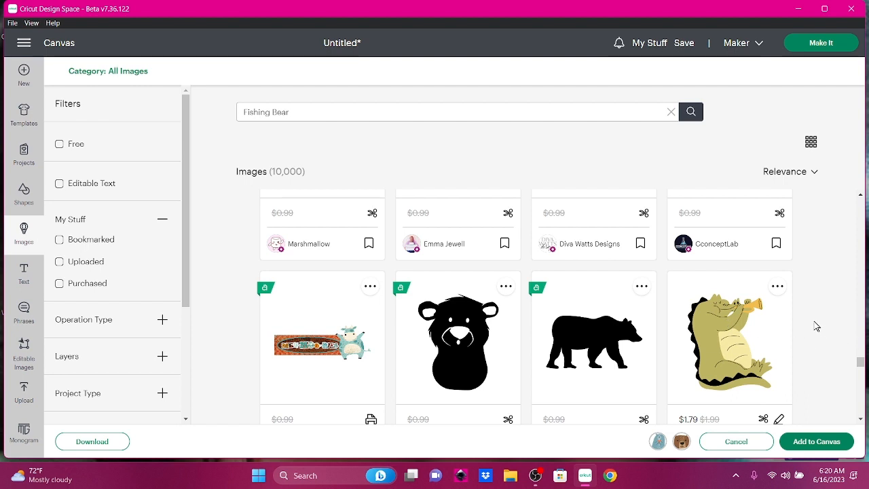
scroll(816, 326, "down", 2)
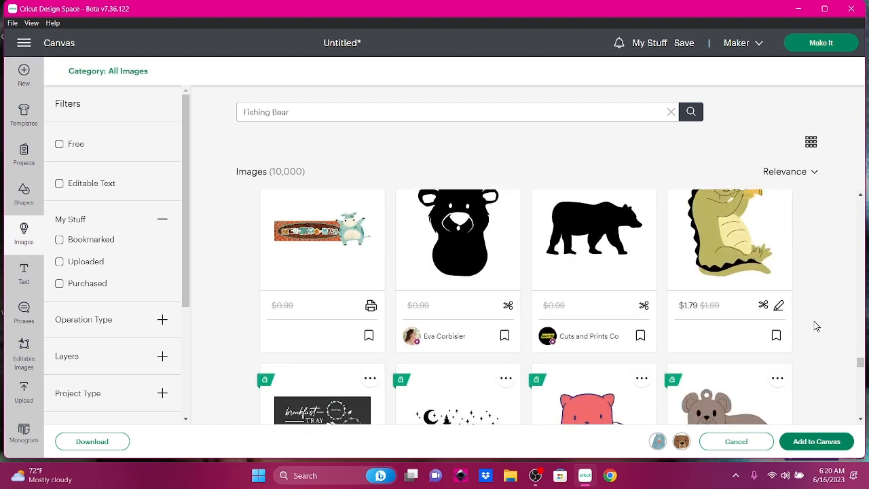
scroll(816, 327, "down", 2)
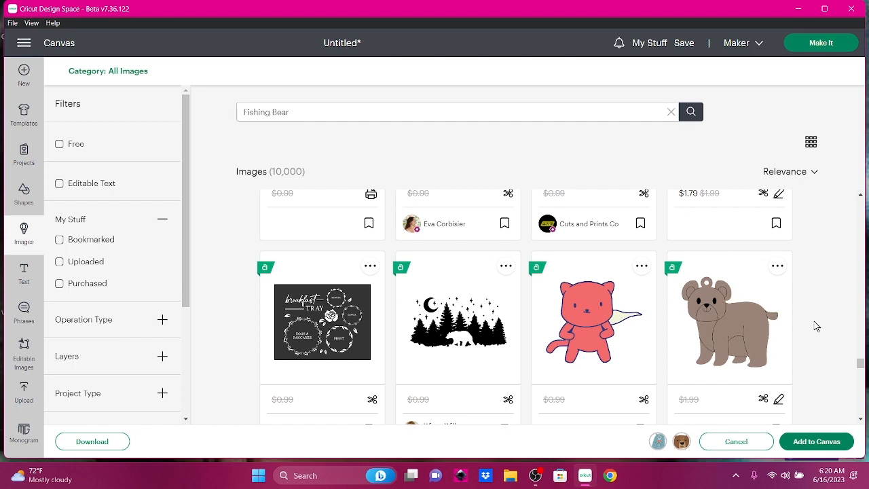
scroll(817, 326, "down", 5)
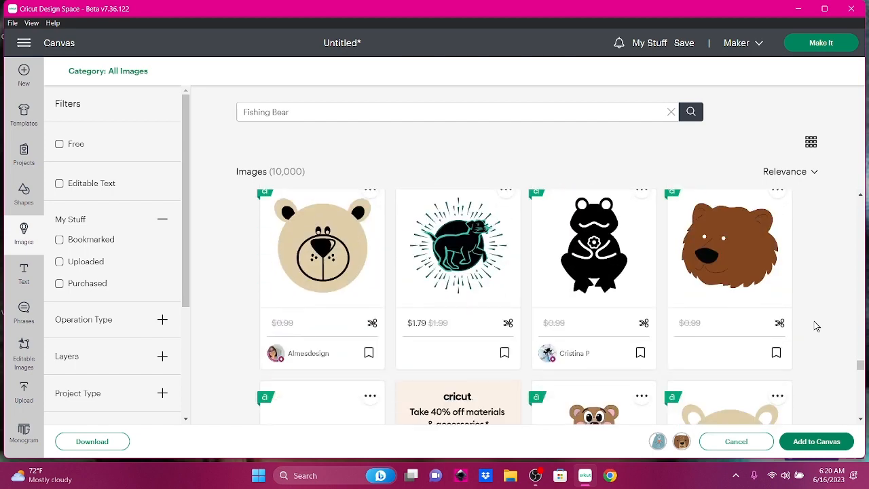
scroll(816, 326, "down", 2)
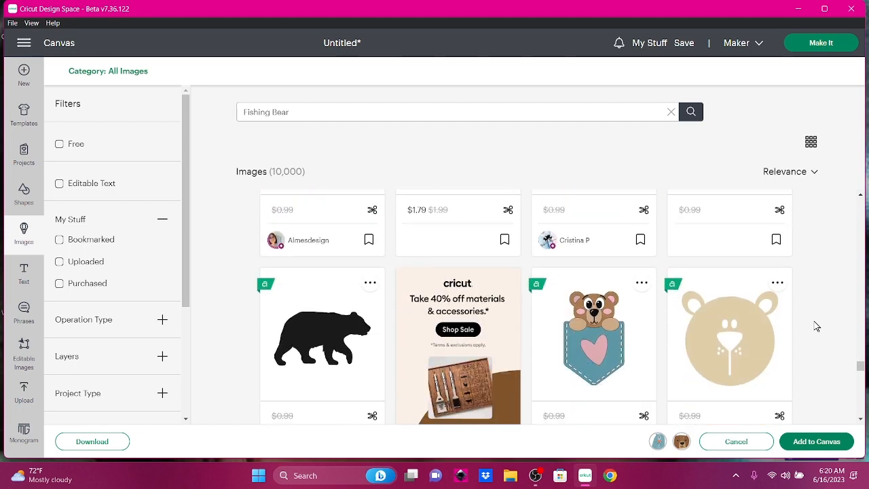
scroll(816, 326, "down", 2)
scroll(816, 326, "down", 3)
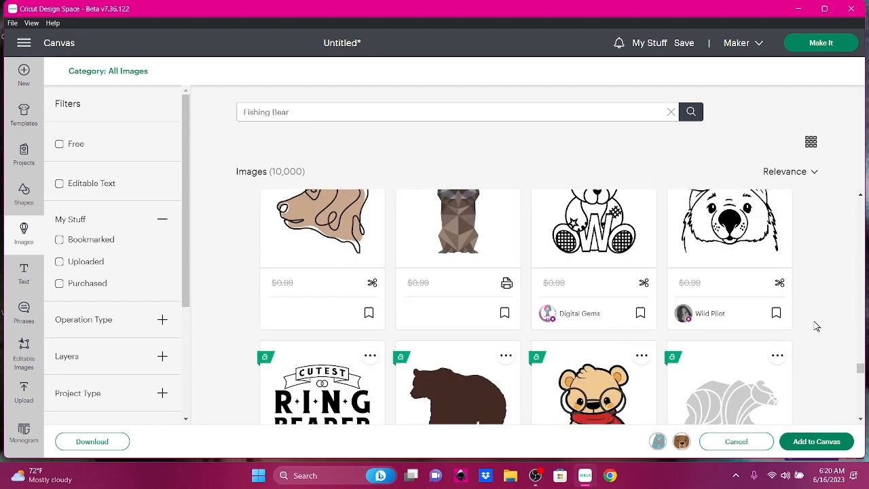
scroll(816, 327, "down", 3)
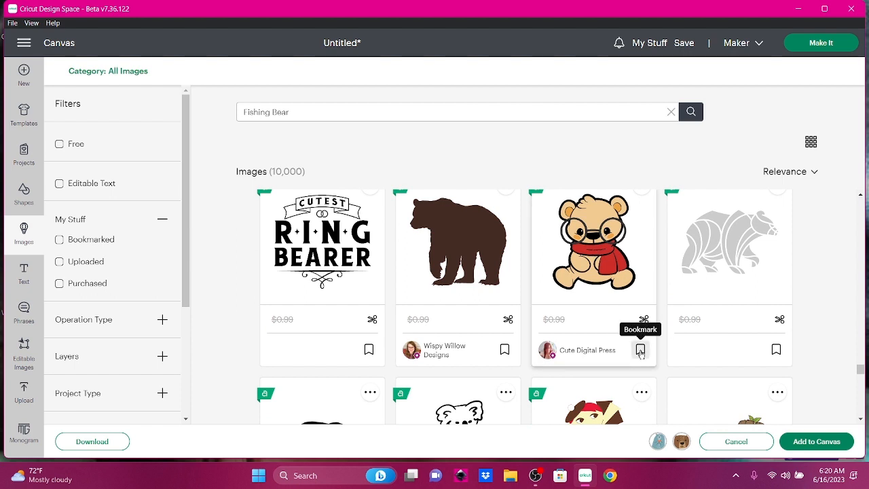
left_click(641, 351)
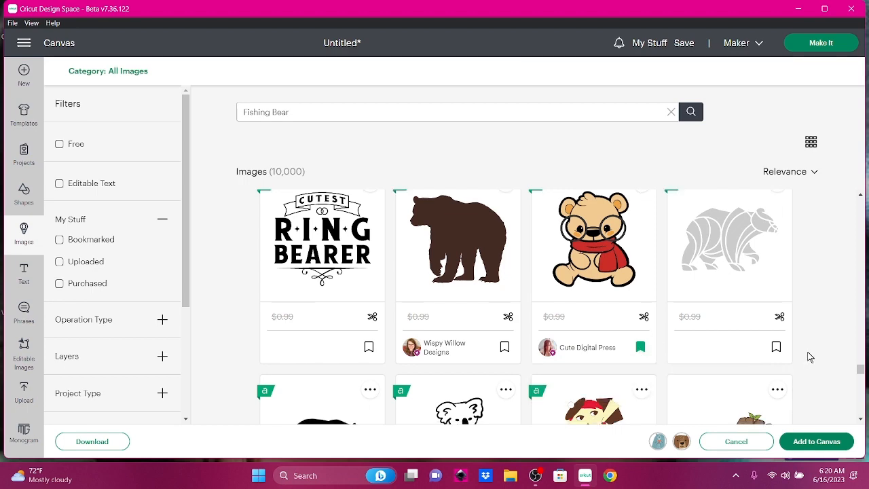
Step: Examine further Fishing Bear results past the bookmarked teddy with the red scarf for more artwork that suits the card
scroll(811, 354, "down", 2)
scroll(809, 356, "down", 3)
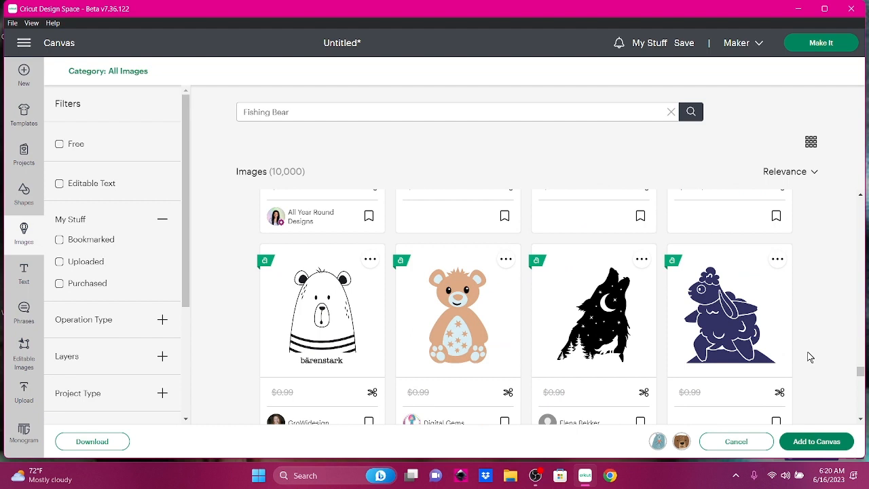
scroll(809, 357, "down", 3)
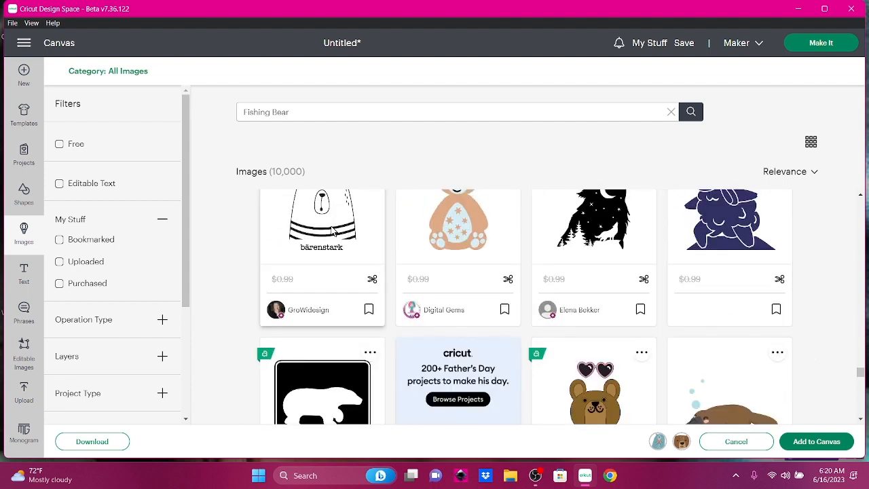
scroll(823, 286, "down", 3)
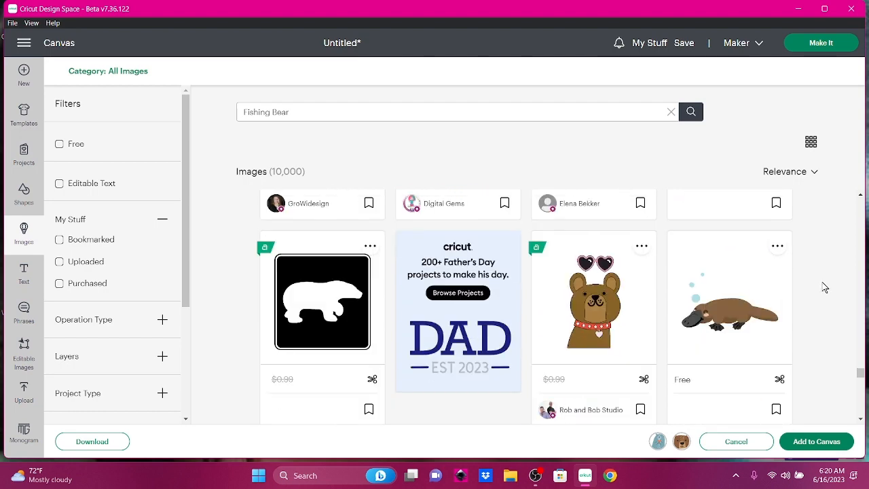
scroll(823, 286, "down", 4)
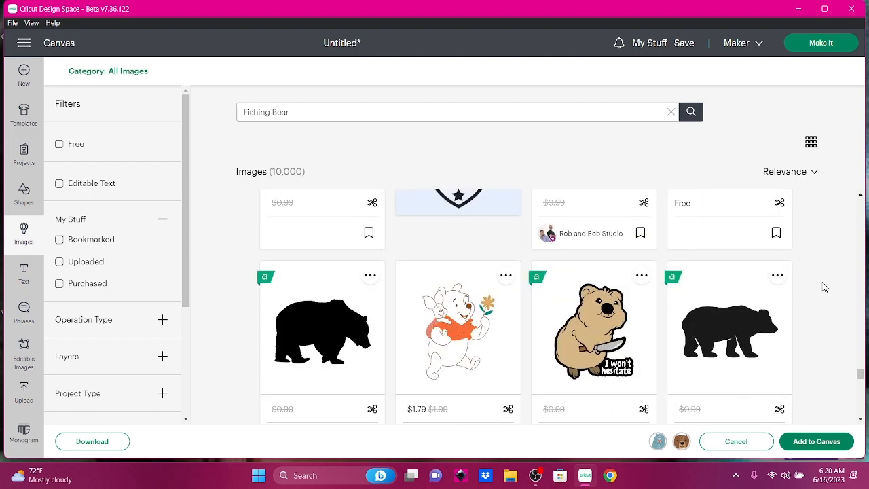
scroll(824, 287, "down", 6)
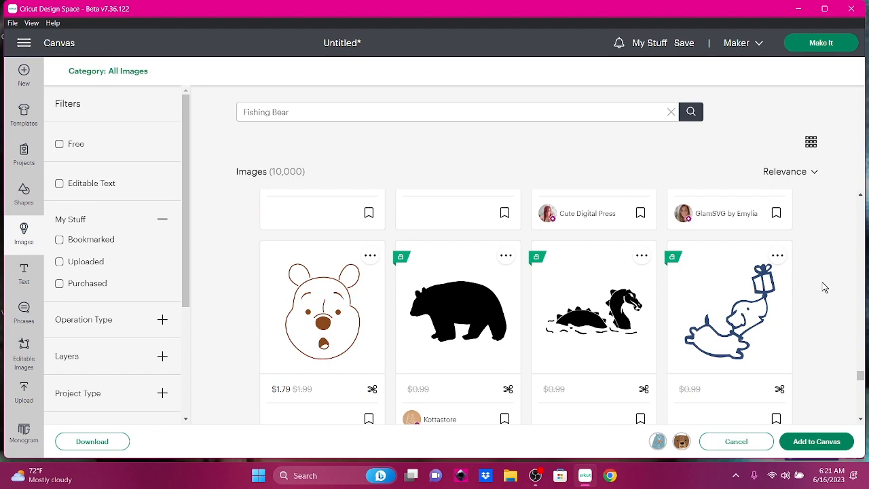
scroll(824, 288, "down", 7)
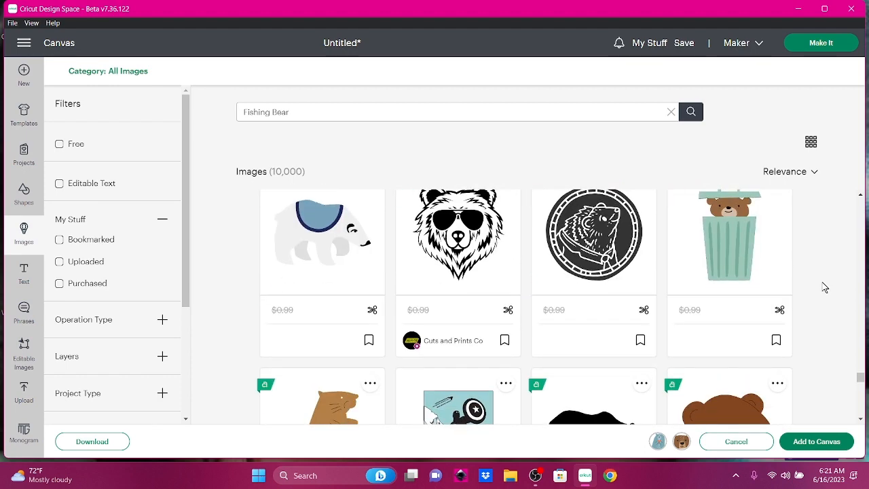
scroll(824, 287, "down", 10)
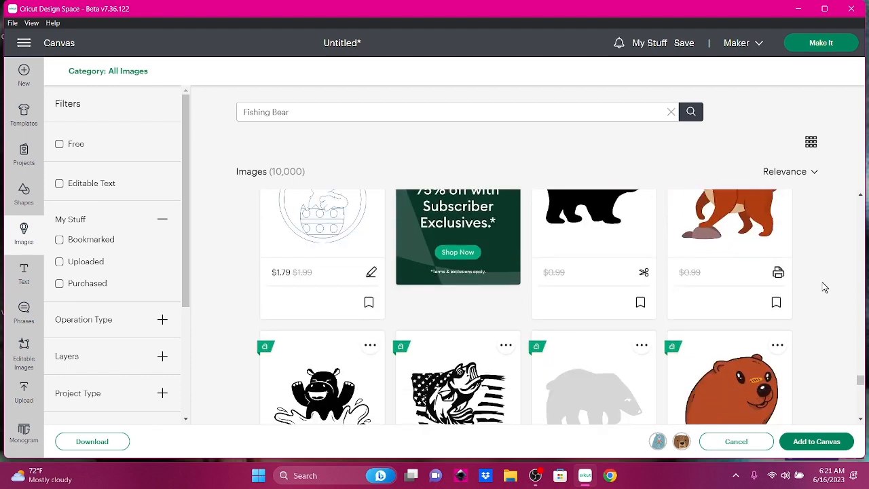
scroll(824, 287, "down", 4)
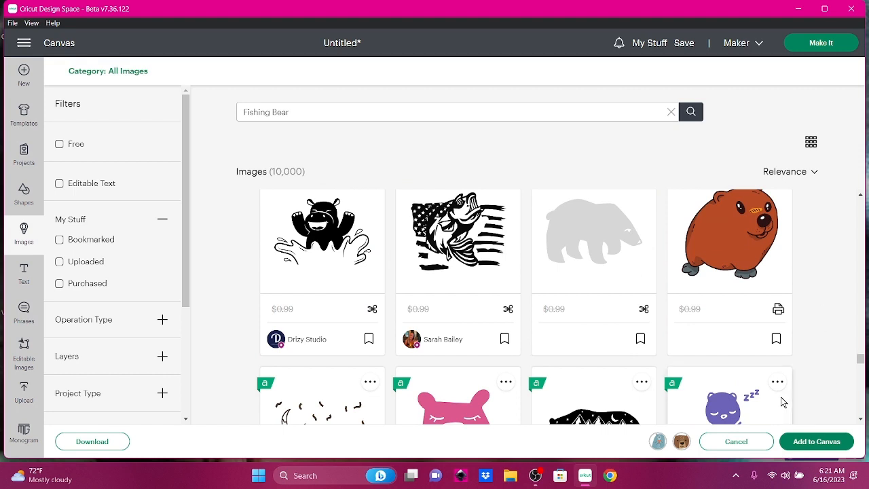
Step: Add the two selected bear images to the canvas and move Bear Holding Gift onto the empty area right of the card
left_click(803, 444)
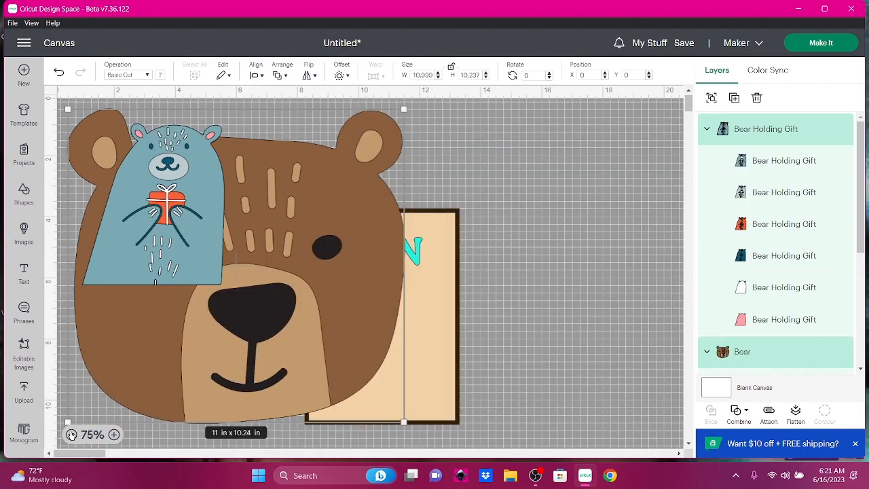
left_click(71, 434)
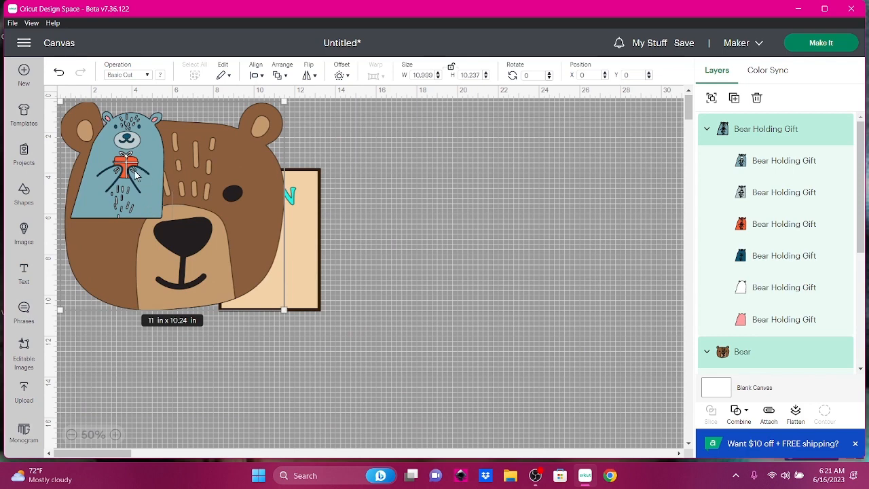
left_click_drag(135, 170, 435, 284)
left_click(355, 227)
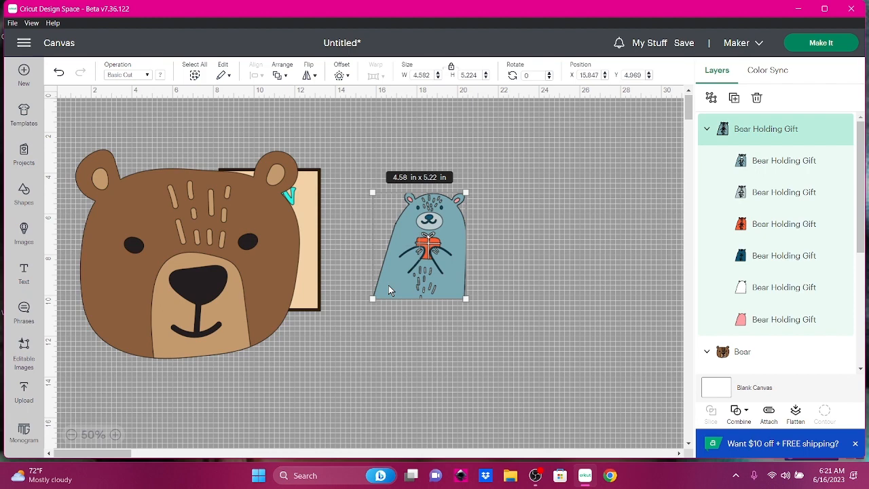
Step: Hide the four upper layers of Bear Holding Gift, keep its white and pink layers shown, and select the white layer
left_click(842, 321)
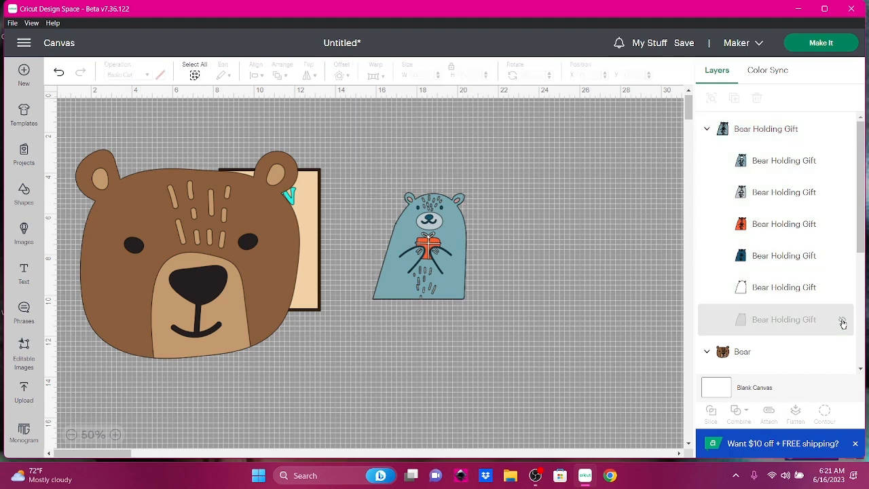
left_click(842, 321)
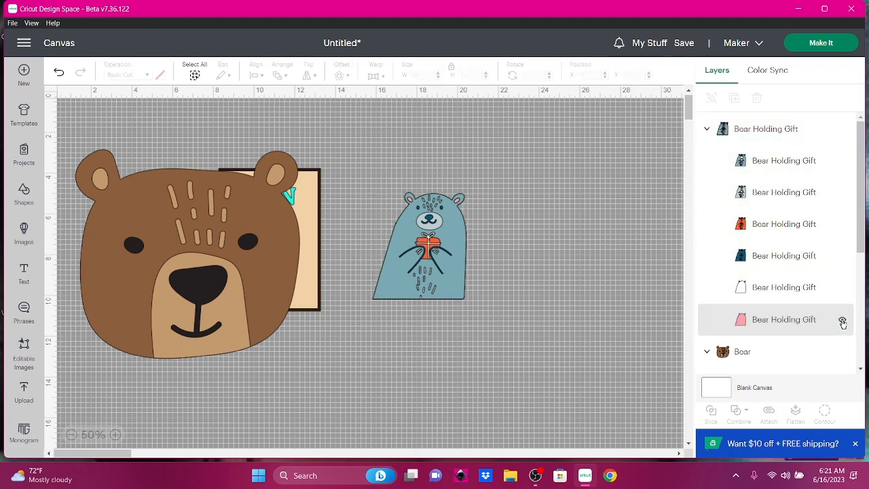
left_click(842, 226)
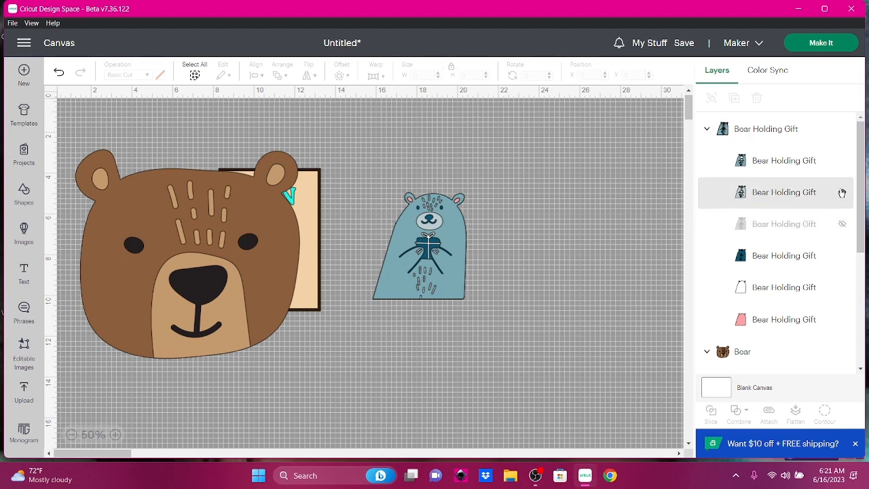
left_click(842, 192)
left_click(841, 161)
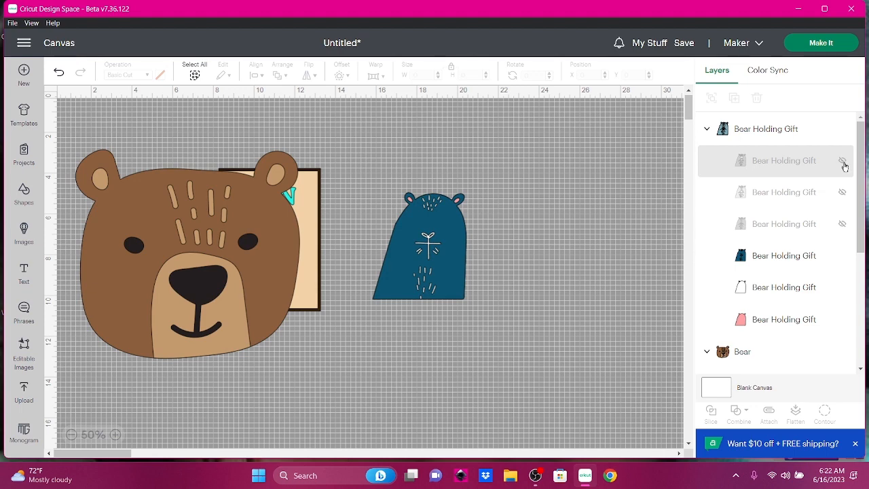
left_click(841, 258)
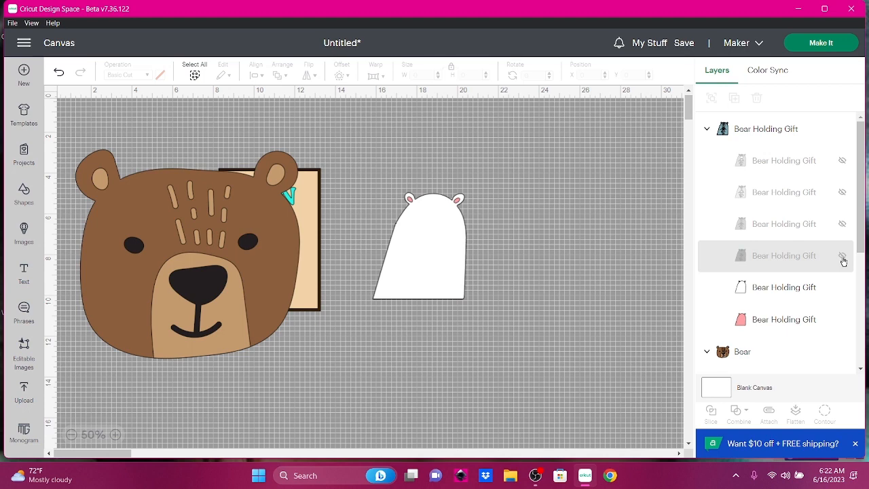
left_click(808, 287)
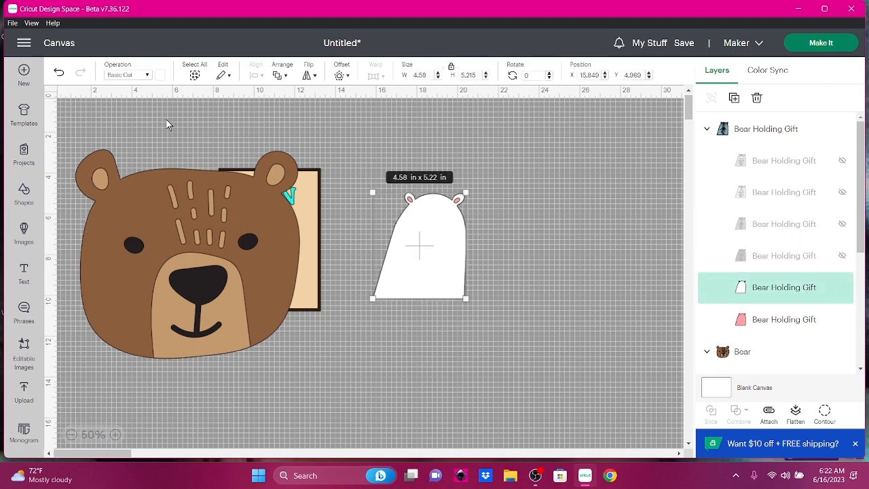
Step: Move the brown Bear image off the card to the far side of Bear Holding Gift and hide the whole Bear group
left_click_drag(151, 192, 616, 207)
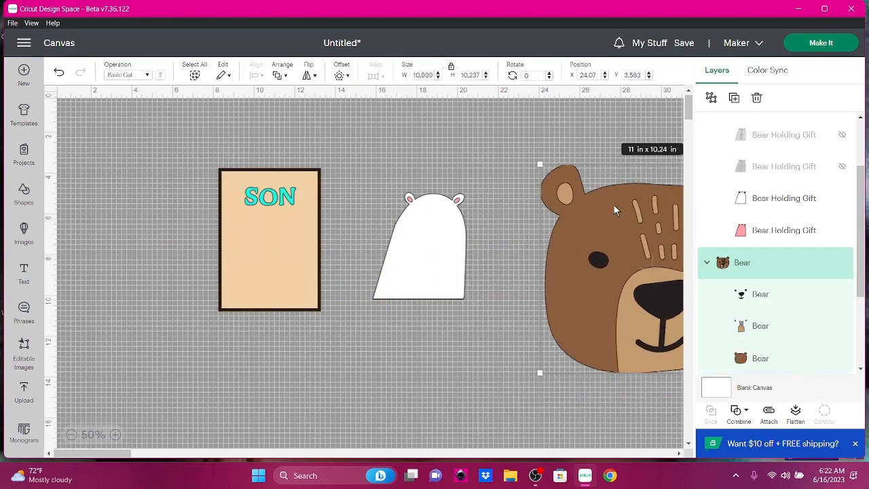
left_click(842, 265)
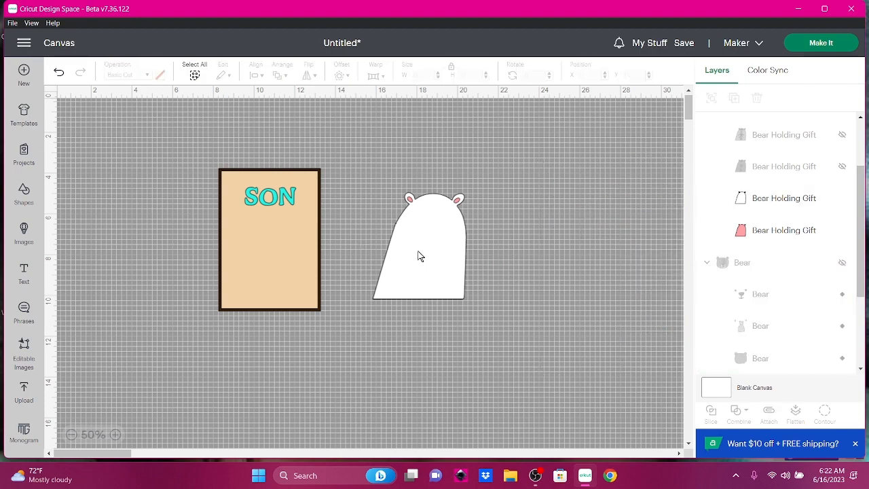
Step: Recolor the white Bear Holding Gift layer to the brown basic material color
left_click(115, 435)
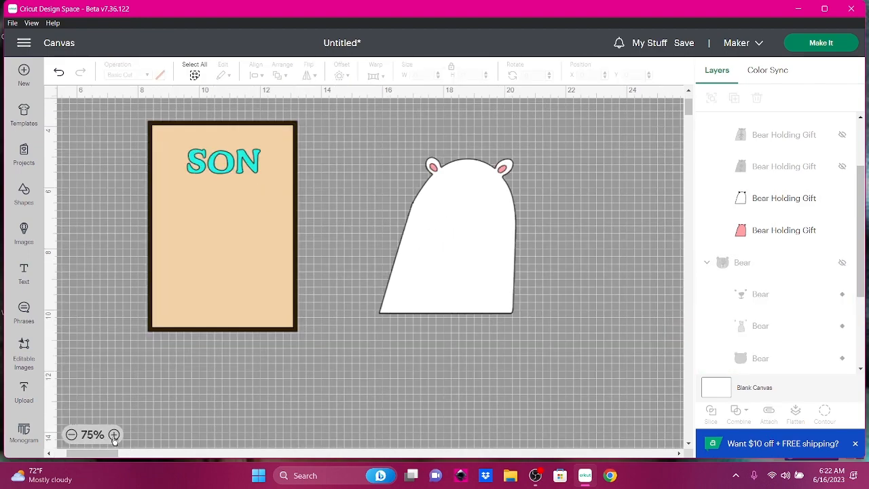
left_click(114, 436)
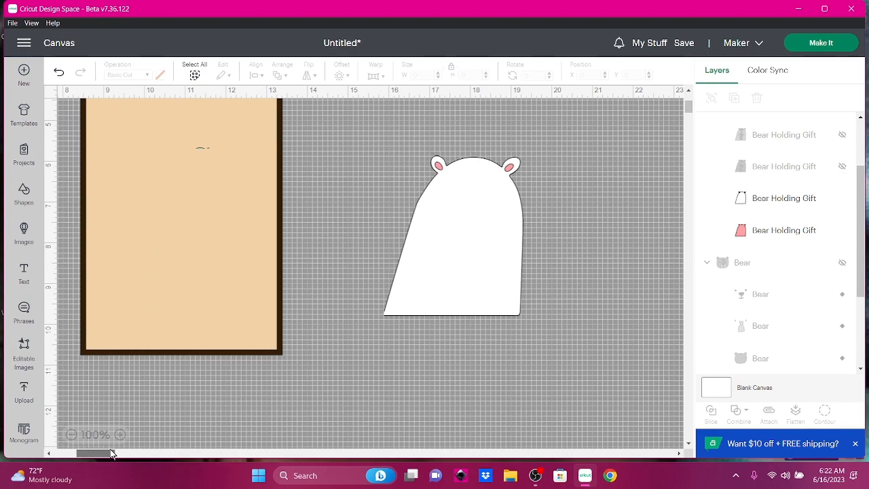
mouse_move(112, 453)
left_mouse_down()
mouse_move(120, 453)
mouse_move(101, 454)
left_mouse_up()
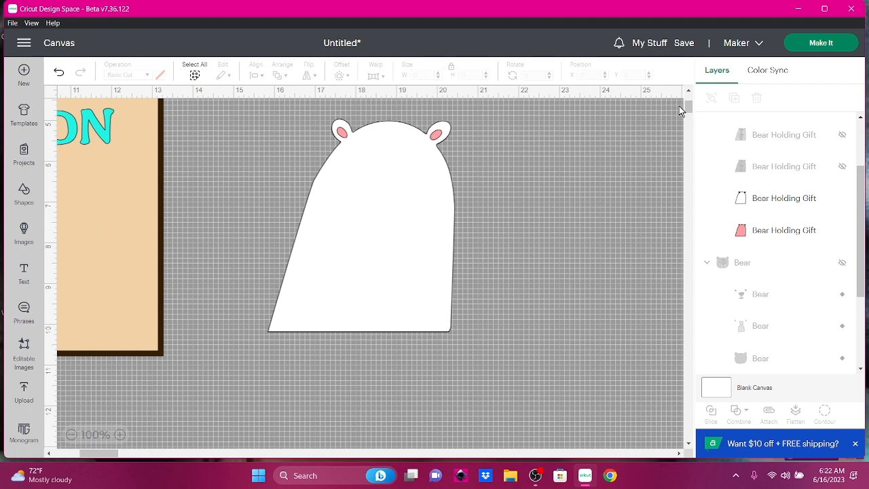
left_click_drag(687, 103, 689, 101)
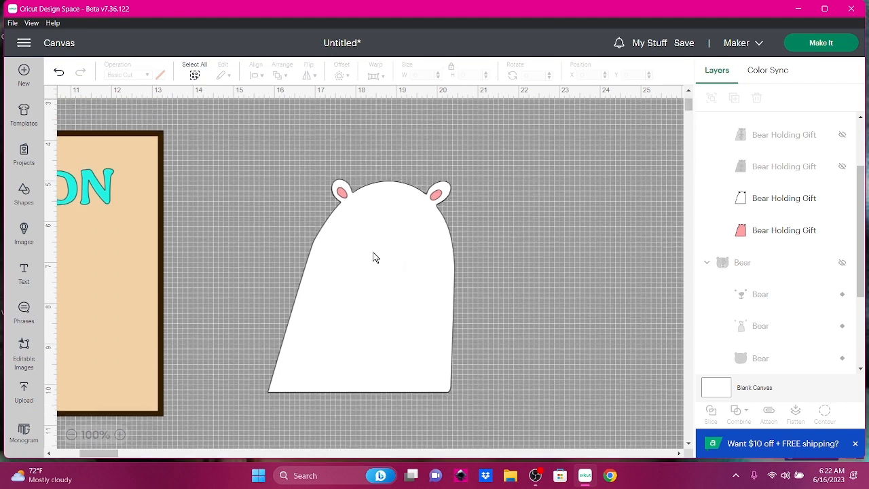
left_click(781, 210)
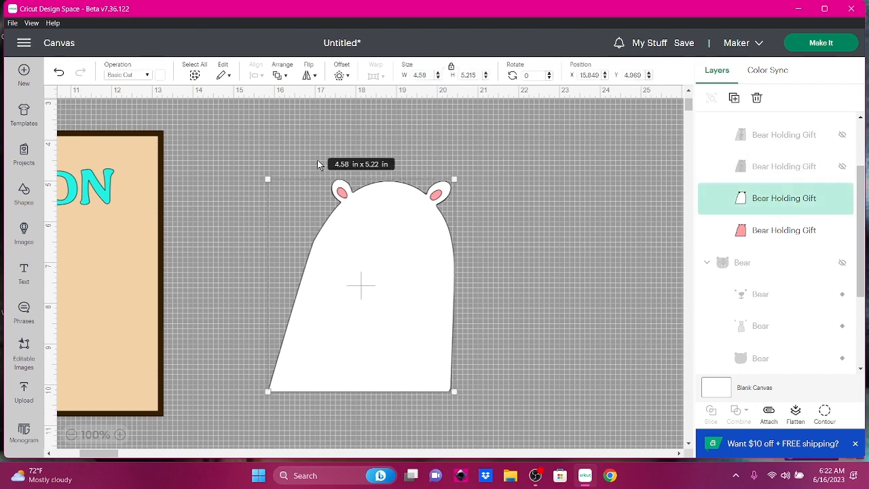
left_click(161, 75)
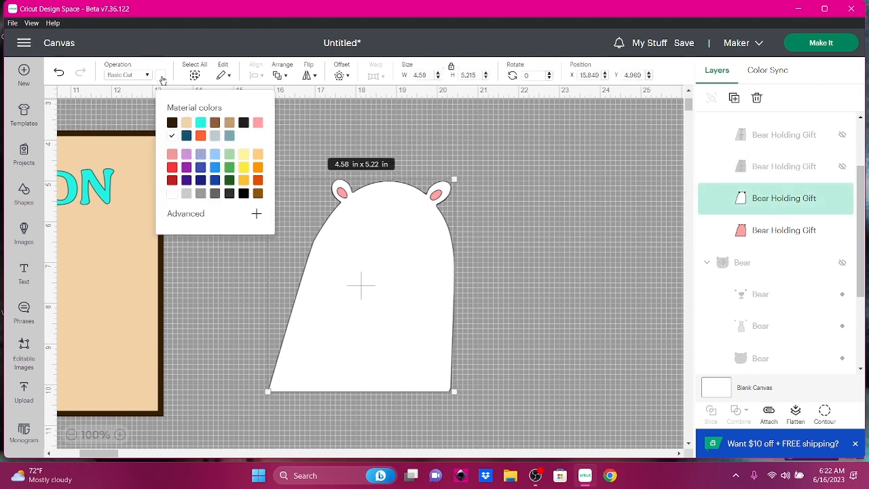
left_click(258, 195)
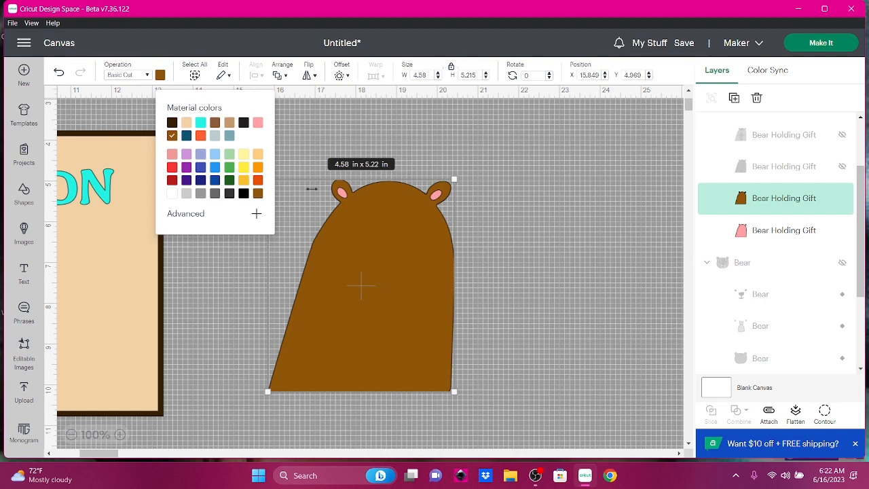
Step: Show the hidden Bear group again and move the large bear face up and closer to the brown bear body
left_click(736, 265)
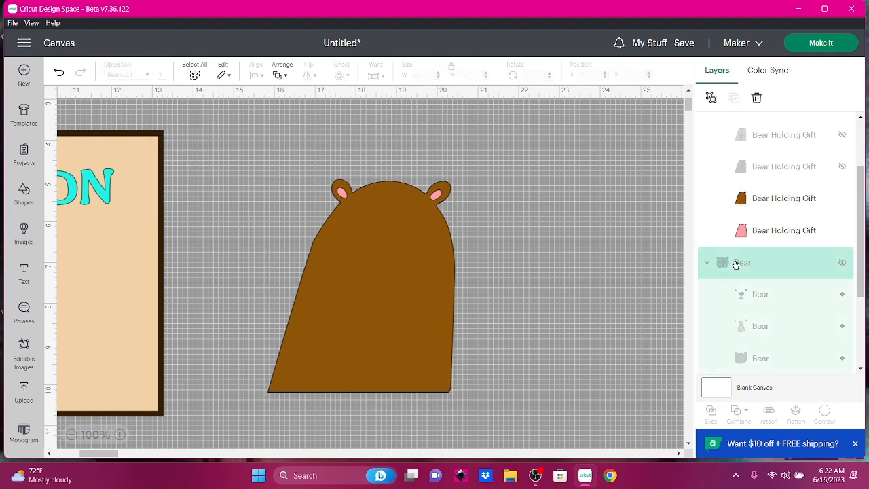
left_click(842, 264)
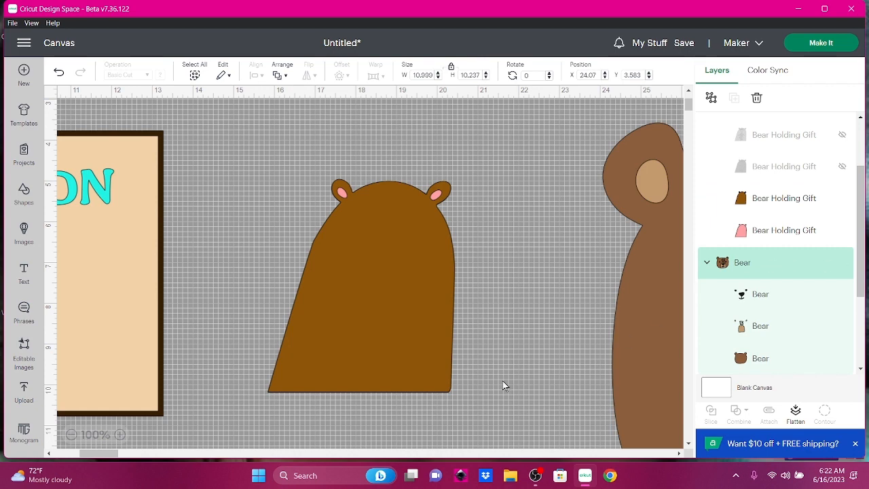
left_click(72, 435)
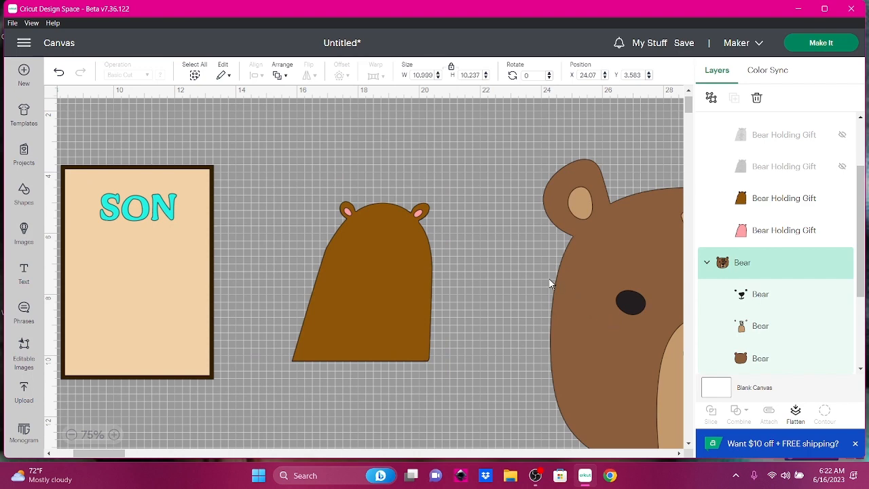
left_click(71, 435)
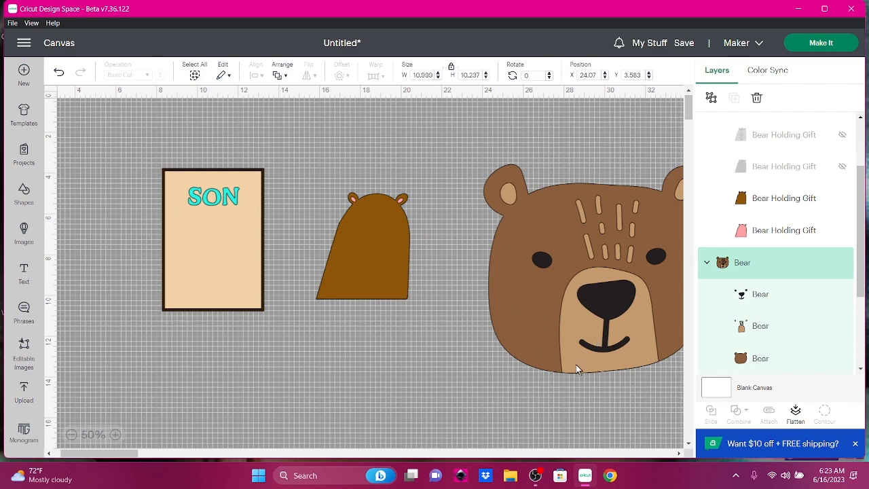
left_click(473, 369)
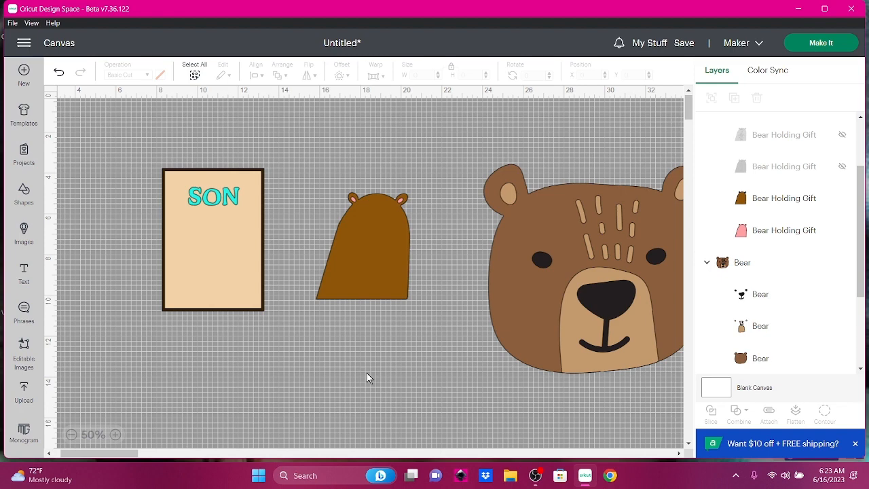
left_click(557, 292)
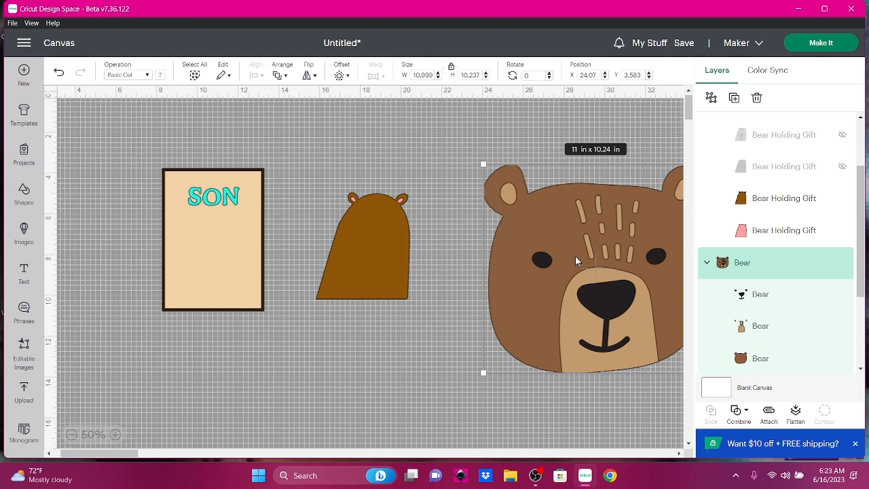
left_click_drag(575, 255, 539, 228)
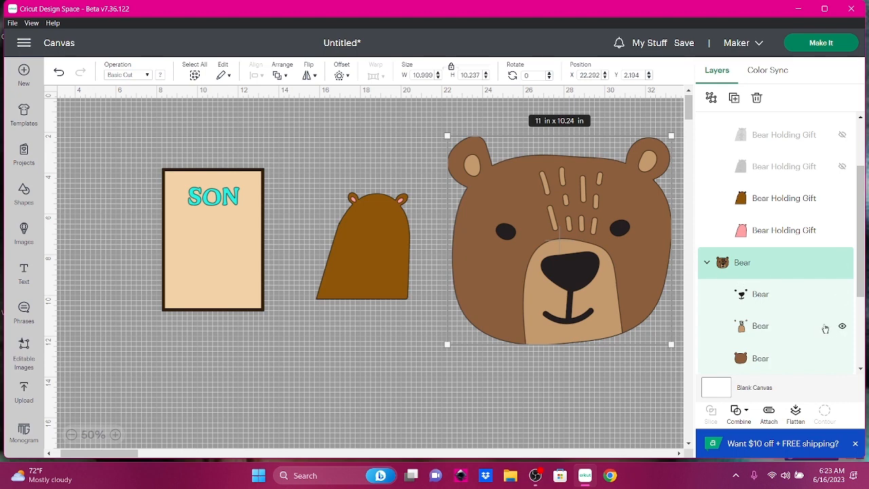
Step: Hide the brown head layer of the Bear image, keeping its black features and tan detail layers shown
left_click(843, 328)
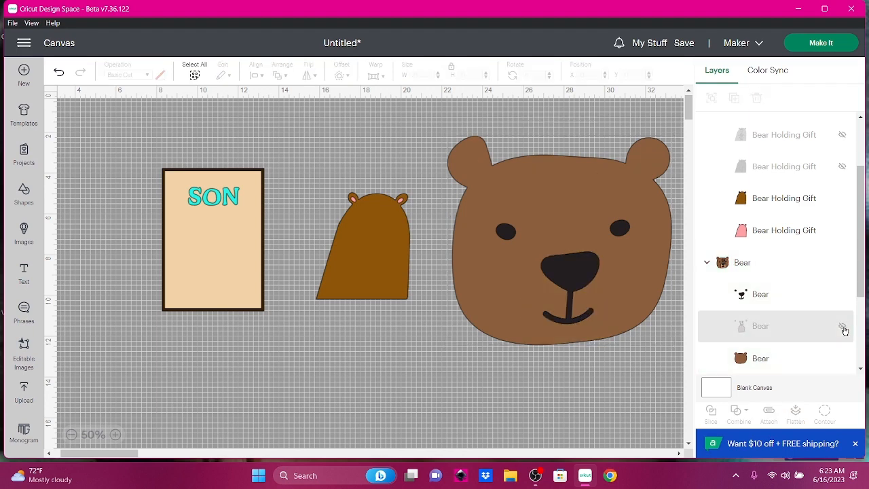
left_click(842, 327)
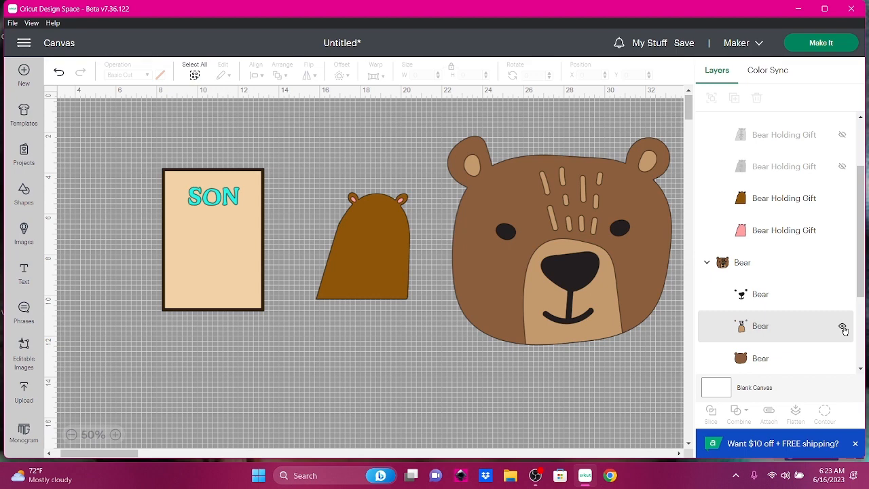
left_click(842, 359)
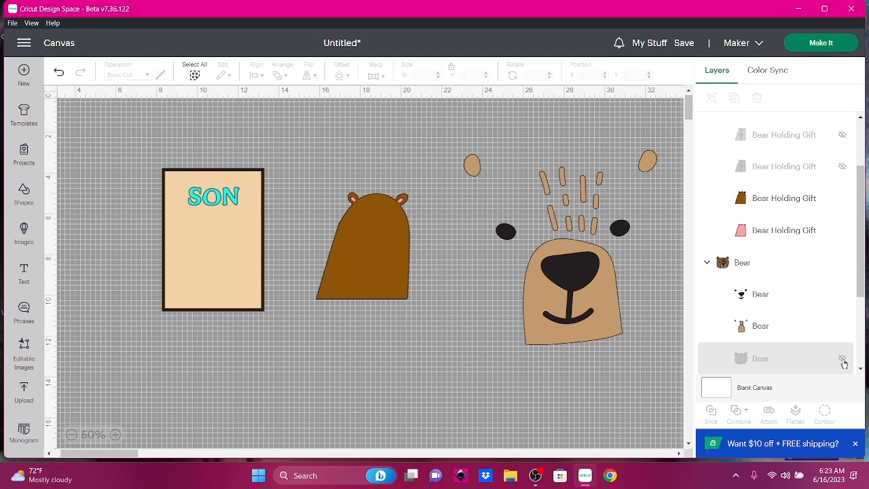
scroll(798, 324, "down", 3)
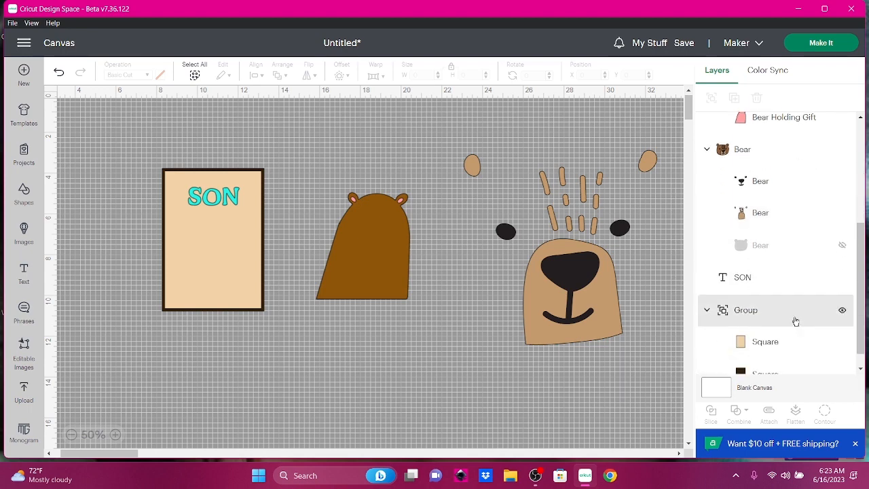
scroll(796, 318, "up", 3)
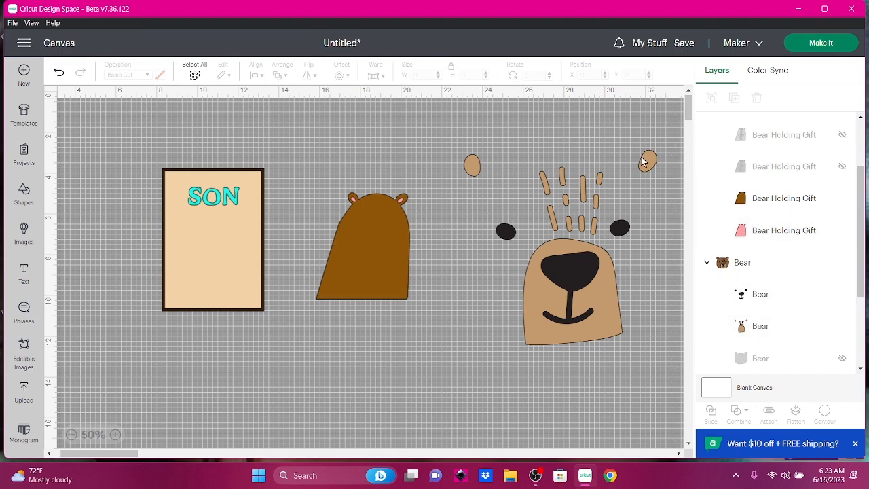
Step: Use Contour on the tan Bear layer to hide both inner-ear shapes, keeping the muzzle and forehead marks
left_click(586, 306)
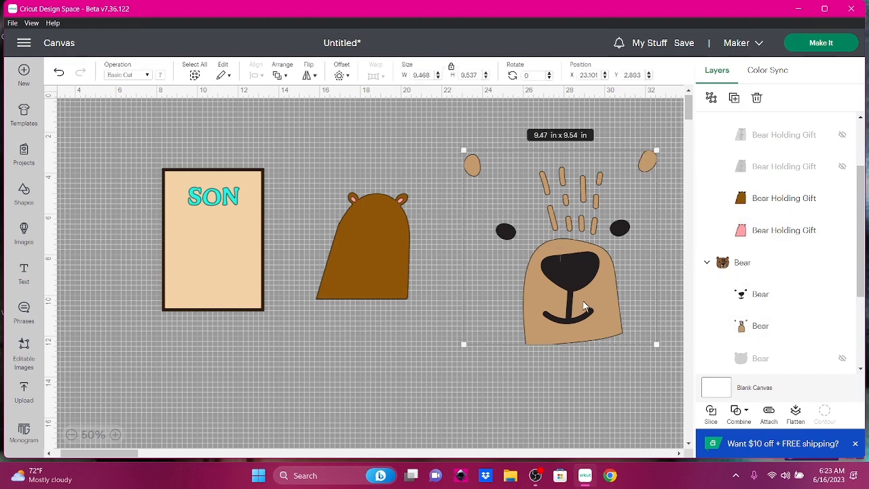
left_click(803, 330)
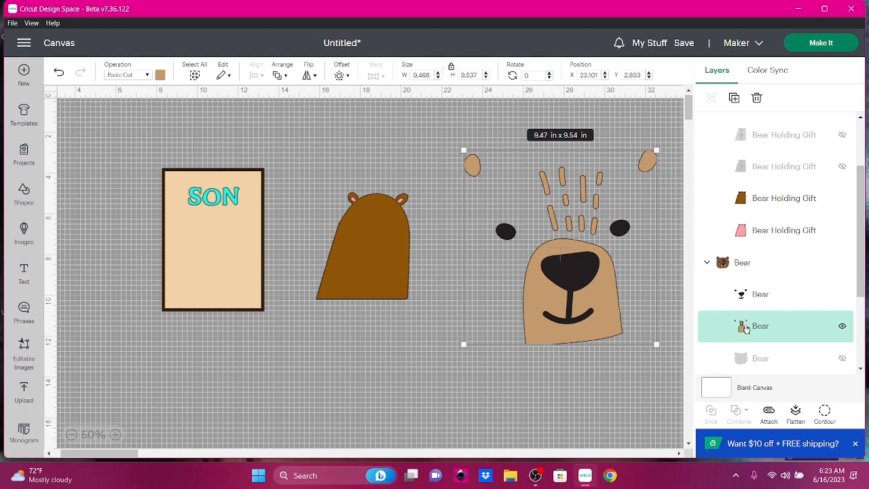
left_click(824, 413)
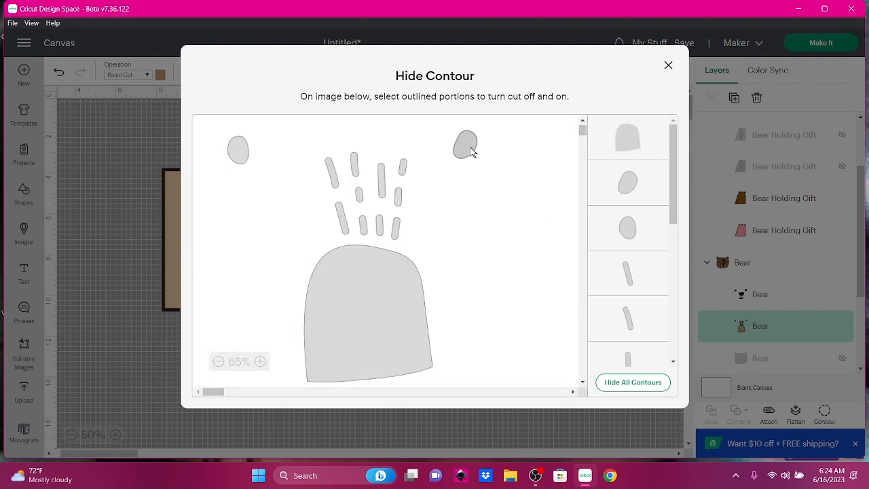
left_click(471, 147)
left_click(238, 151)
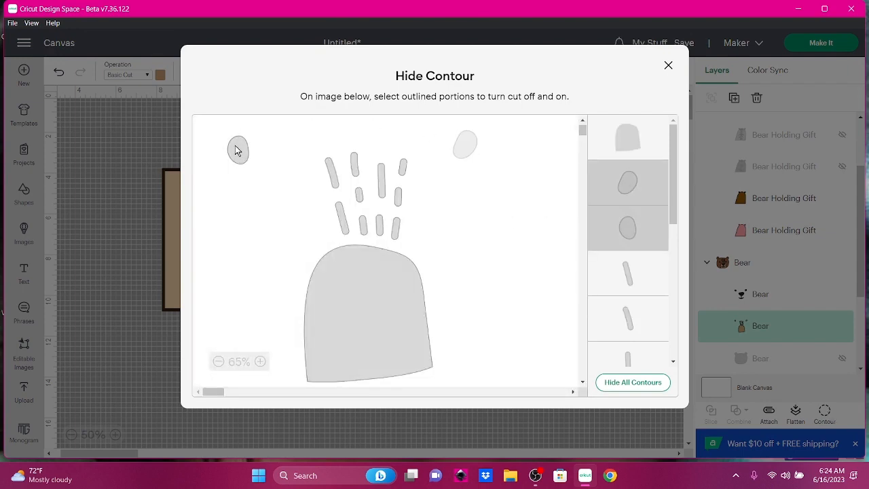
left_click(668, 66)
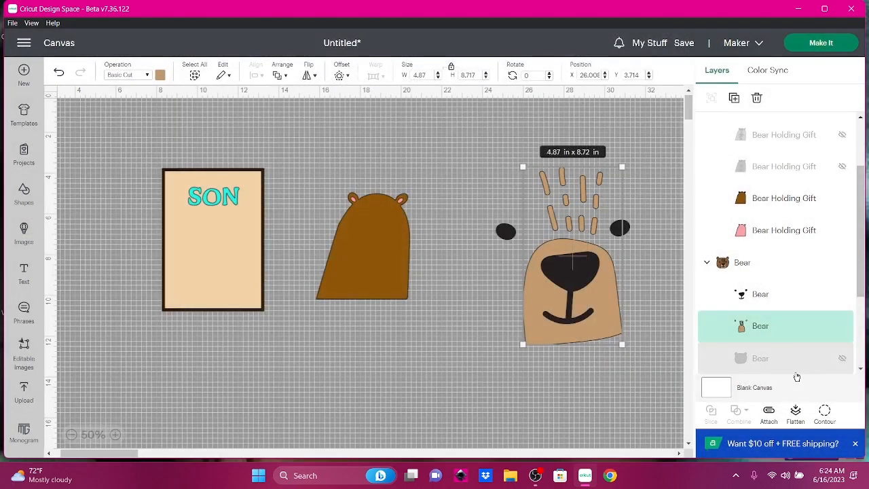
Step: Shrink the Bear face group to about 1.35 x 1.8 in, rotate it 3.75°, and place it in front on the brown bear's head
left_click(808, 262)
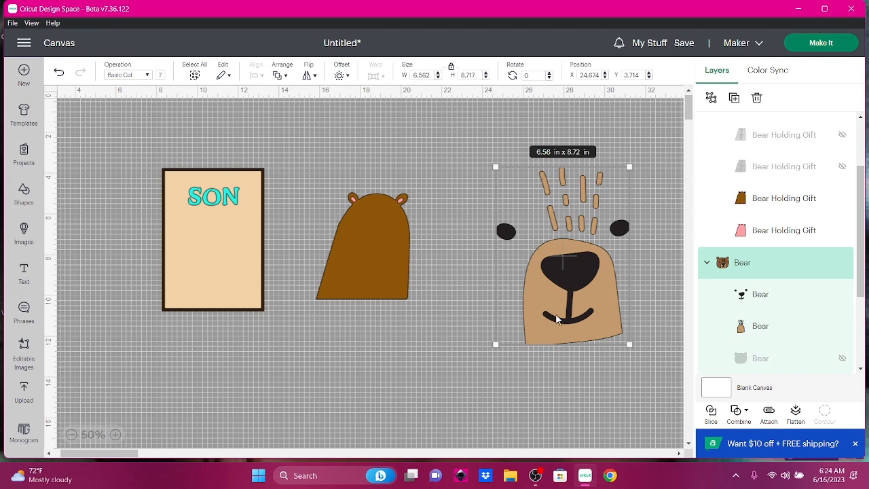
left_click_drag(628, 345, 378, 223)
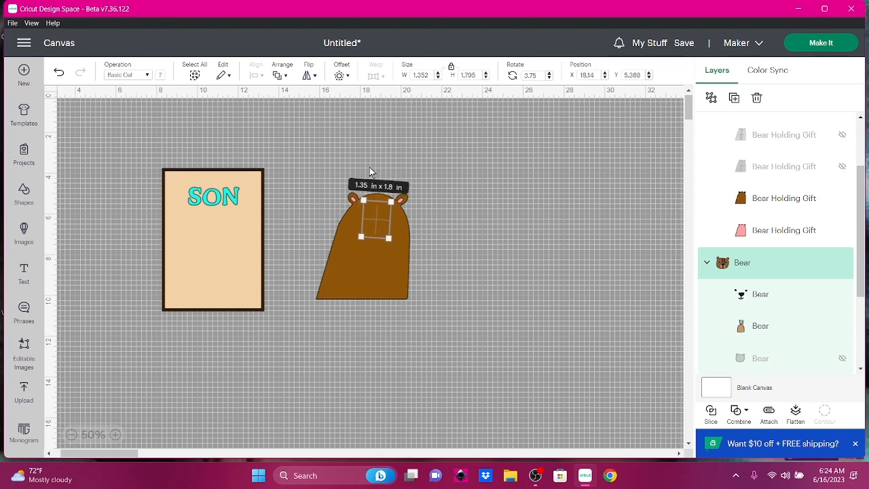
left_click(279, 76)
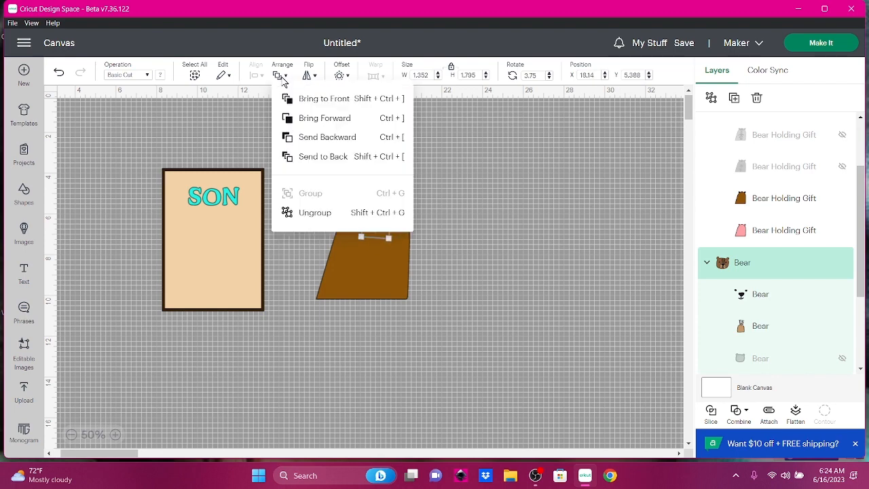
left_click(290, 95)
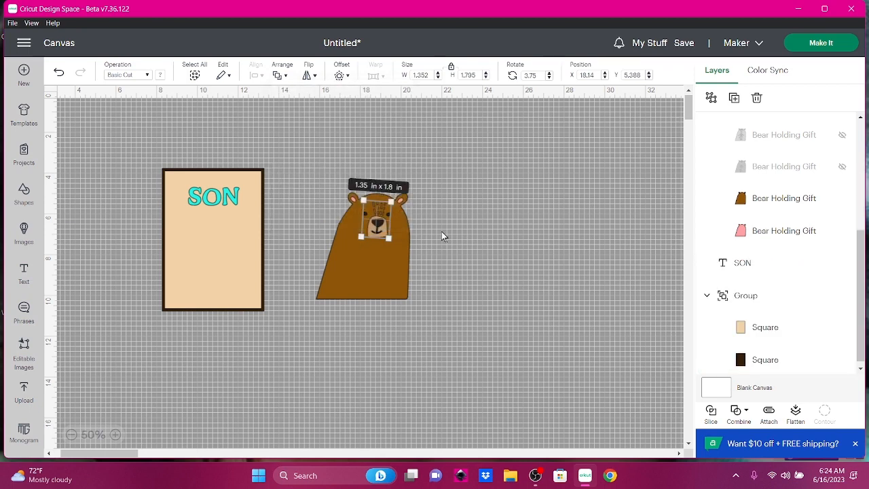
left_click(431, 276)
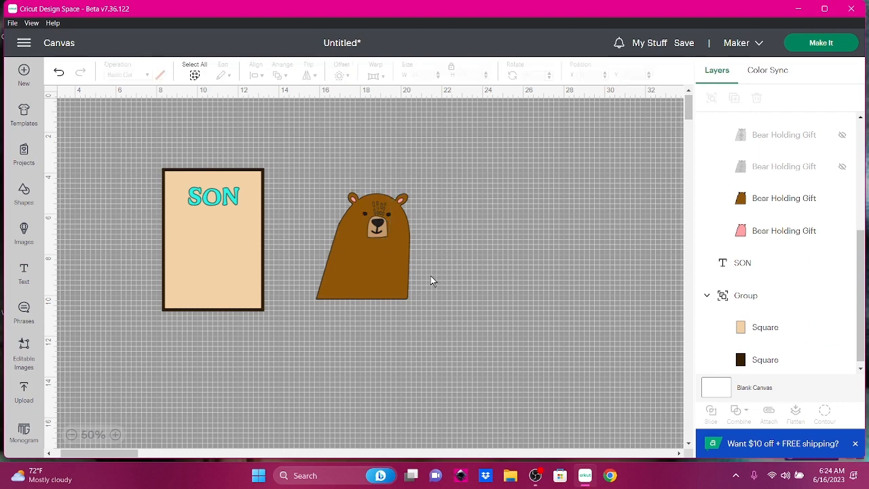
Step: Group the face with the brown bear body and move the bear onto the lower part of the SON card
left_click_drag(320, 160, 418, 322)
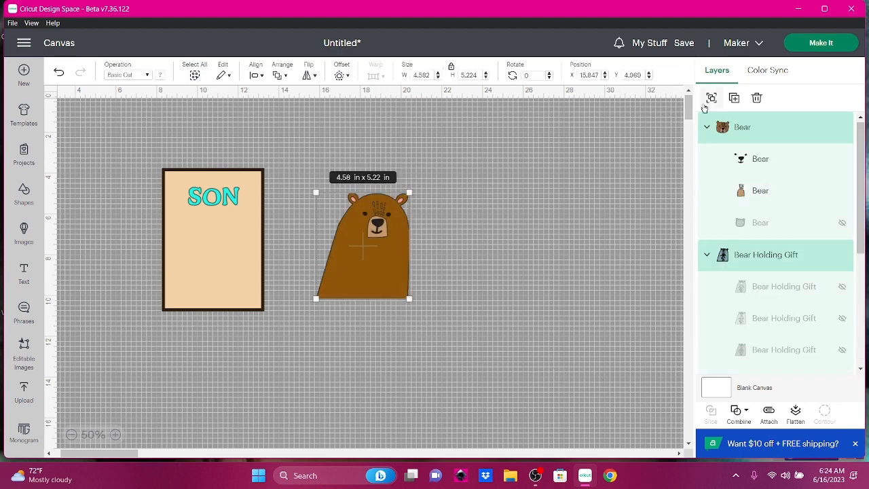
left_click(711, 98)
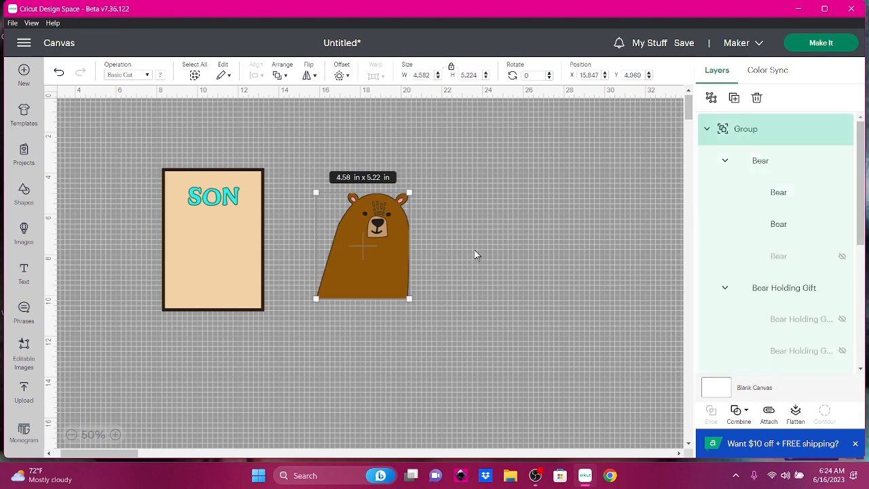
left_click_drag(378, 262, 225, 272)
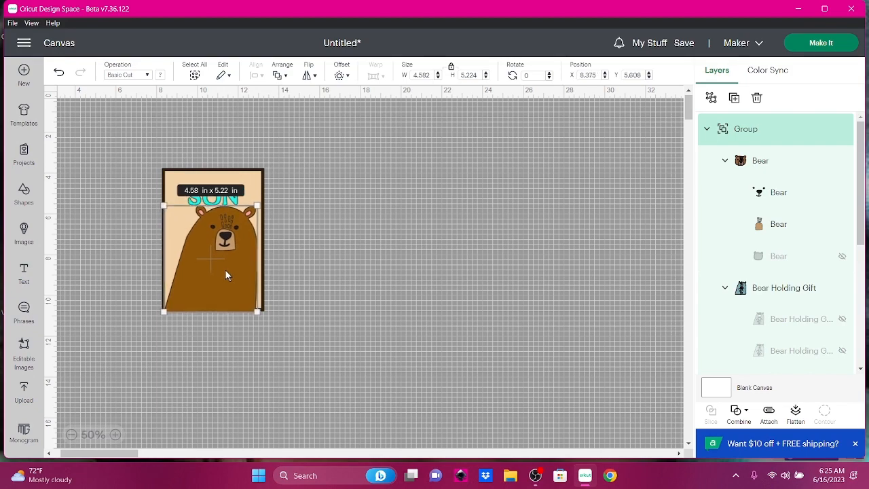
left_click(114, 440)
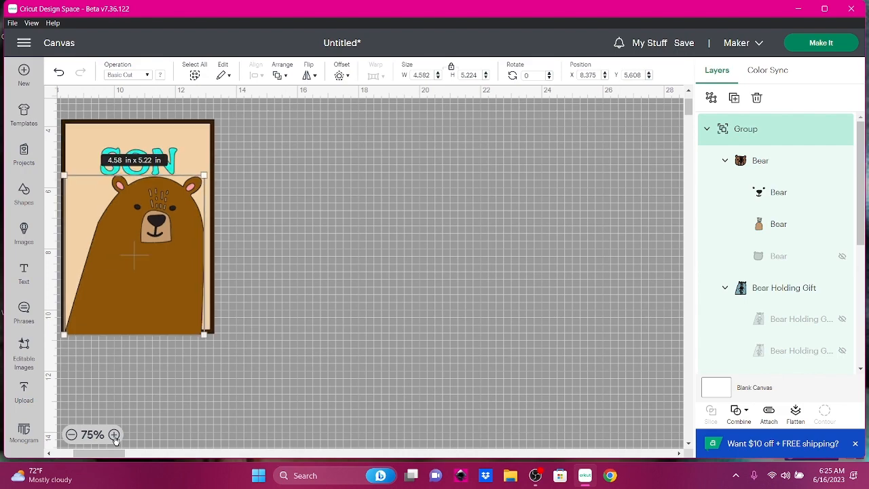
Step: Switch the canvas grid to show only the whole-inch lines, without the finer subdivisions
left_click(114, 436)
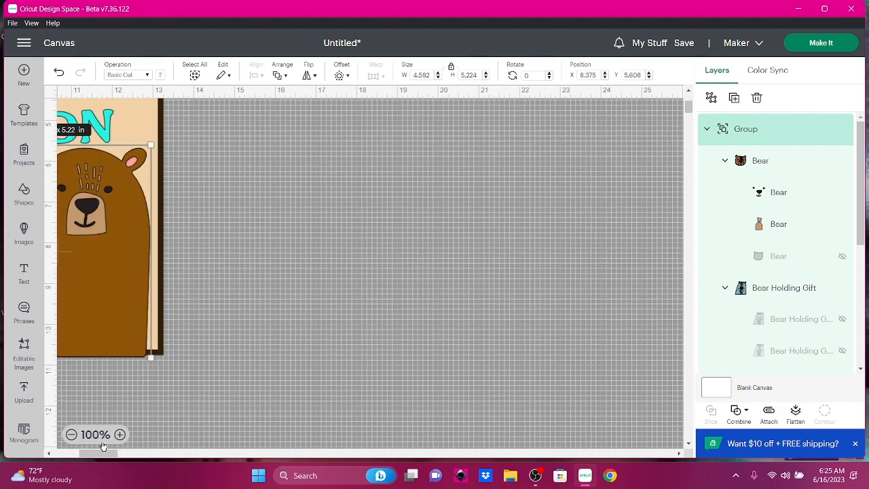
left_click_drag(93, 449, 70, 452)
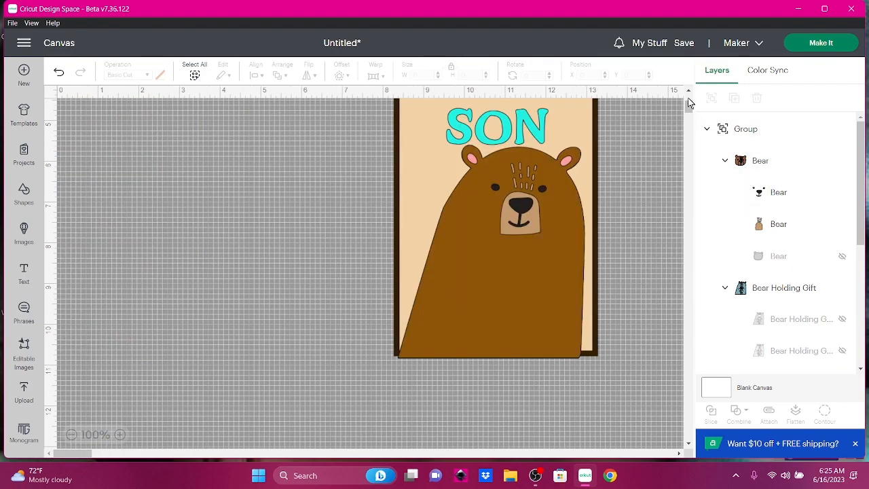
left_click_drag(687, 103, 689, 101)
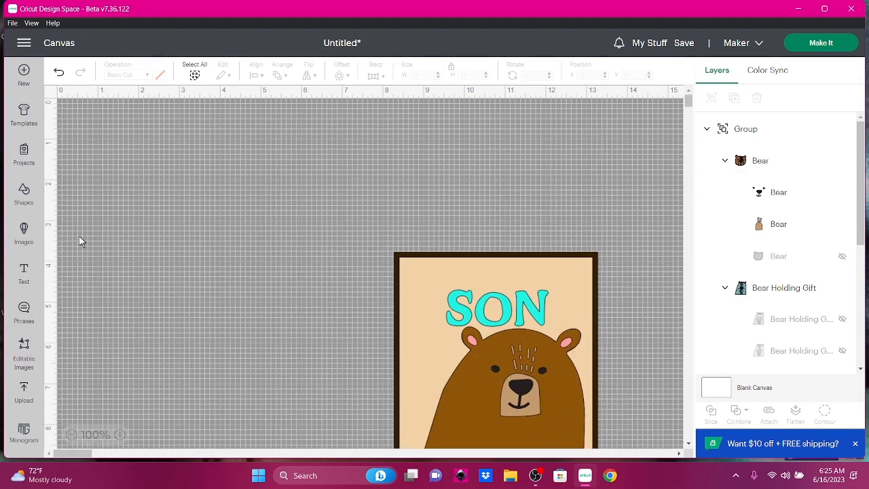
left_click(49, 94)
left_click(49, 95)
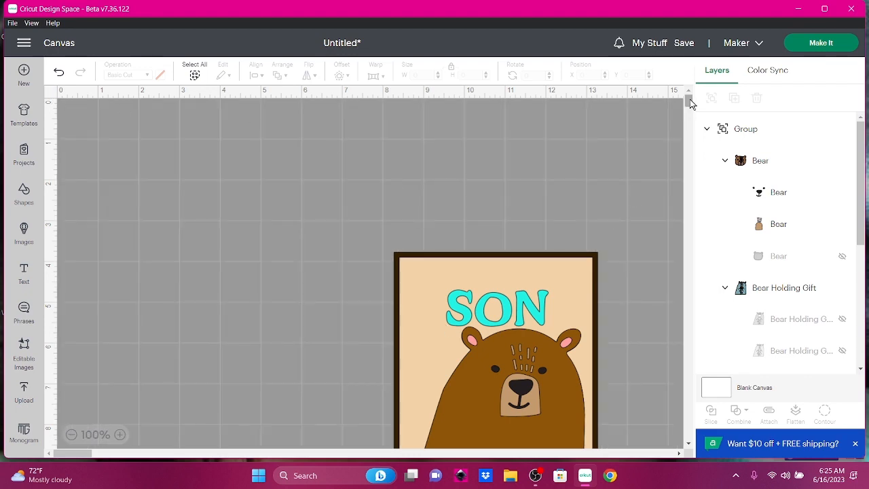
Step: Shrink the grouped bear to about 3.9 x 4.45 in and place it just inside the card's lower border
left_click_drag(685, 102, 689, 107)
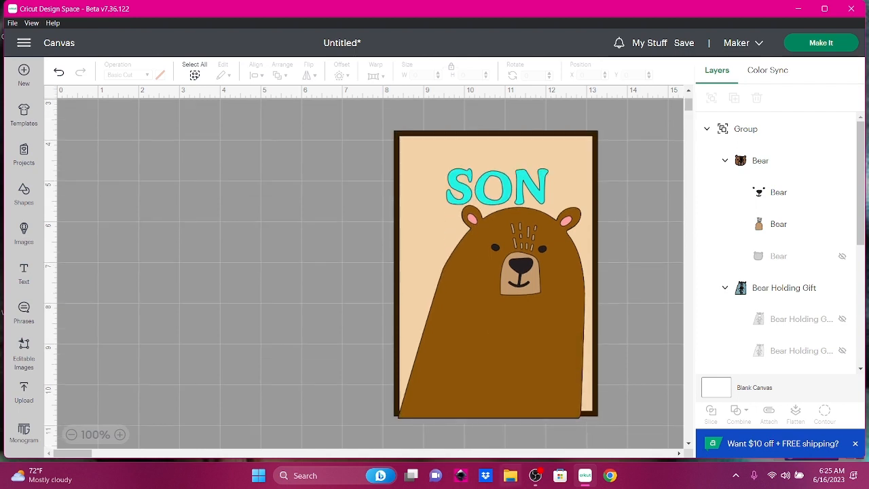
left_click(471, 399)
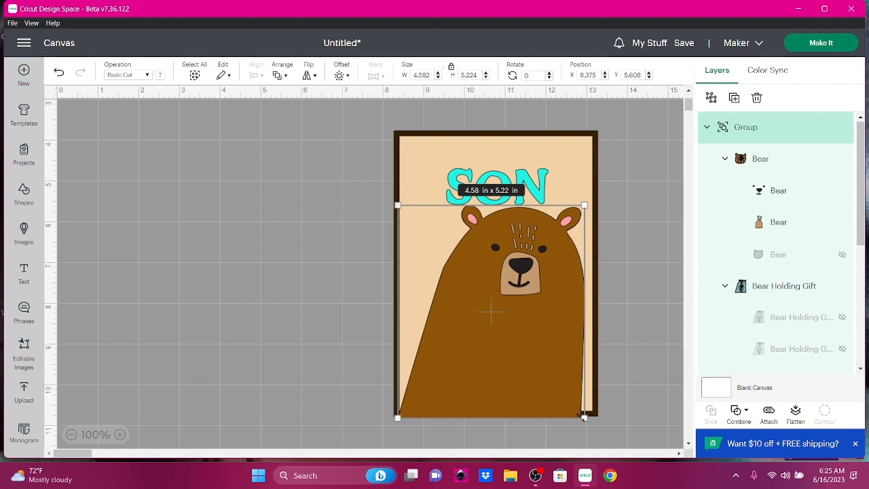
left_click_drag(578, 413, 514, 382)
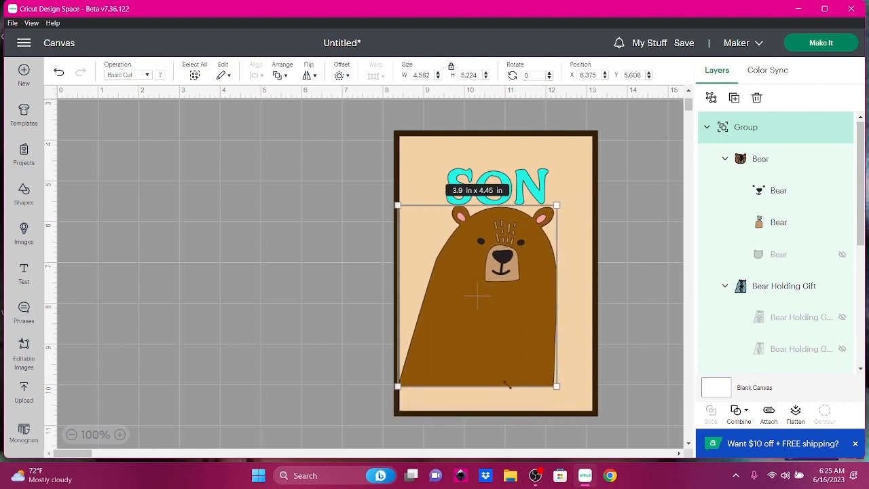
left_click_drag(438, 295, 440, 315)
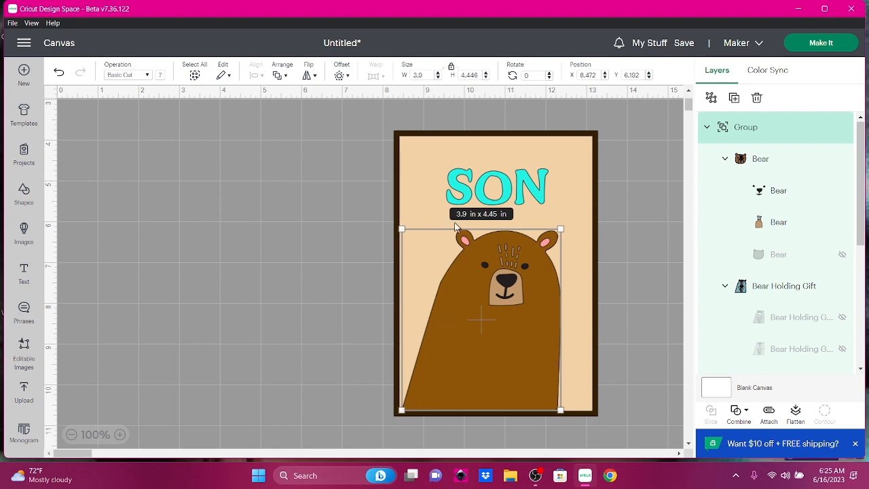
Step: Resize the SON text to about 2.42 x 0.86 in and place it near the card's upper edge, above the bear
left_click(473, 201)
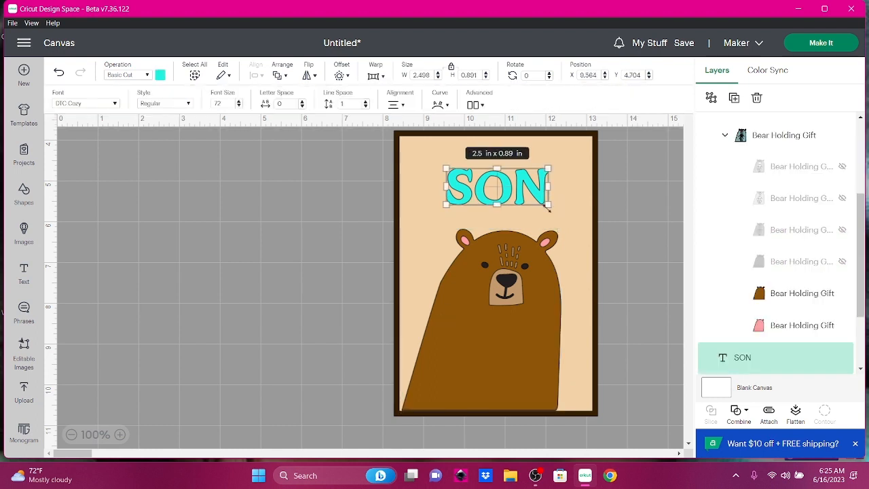
left_click_drag(548, 204, 477, 167)
left_click(500, 182)
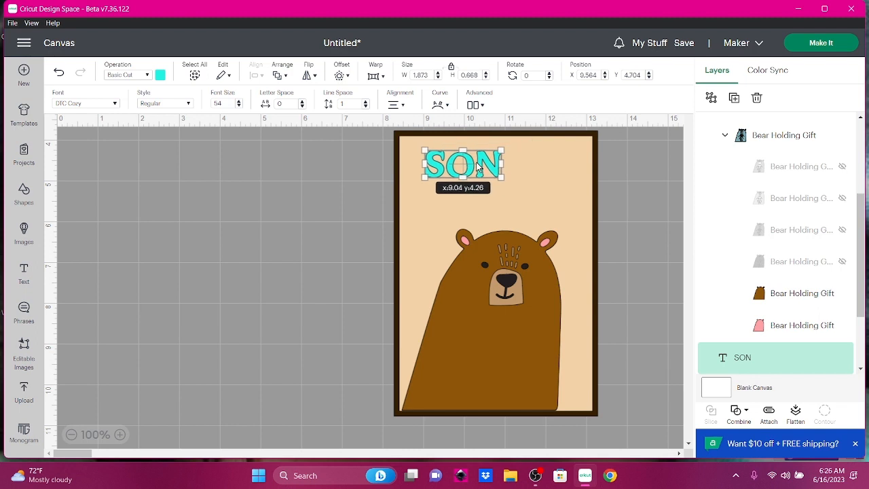
left_click_drag(477, 166, 297, 178)
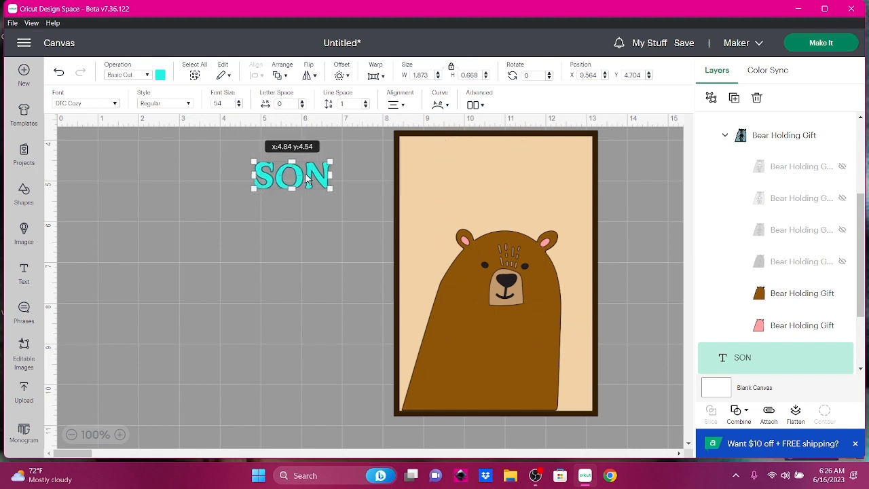
left_click_drag(306, 178, 545, 178)
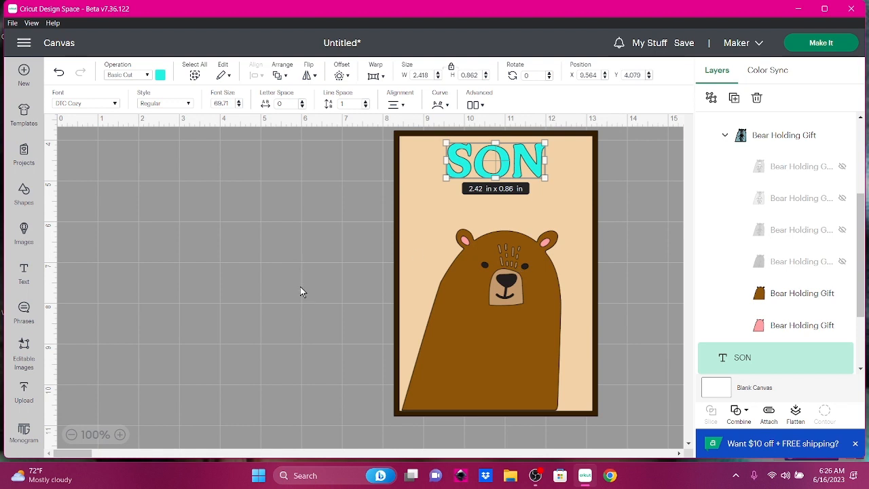
left_click(285, 274)
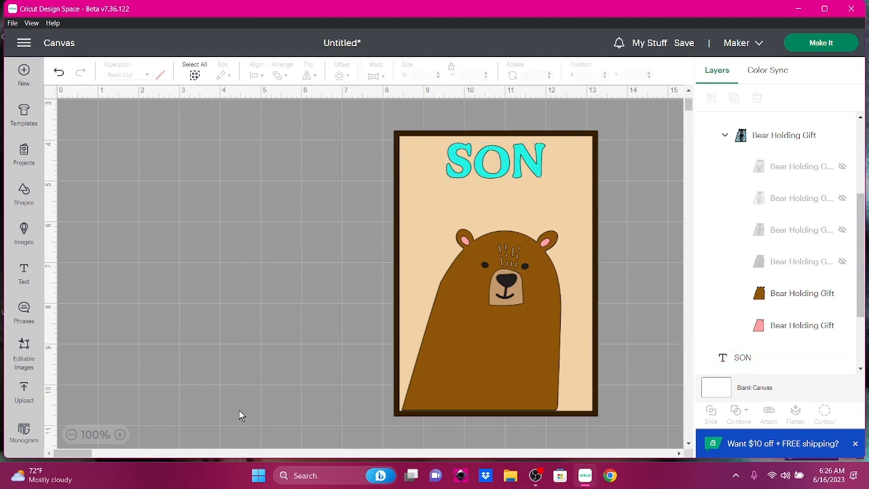
Step: Search the image library for "Fishing hat"
left_click(23, 232)
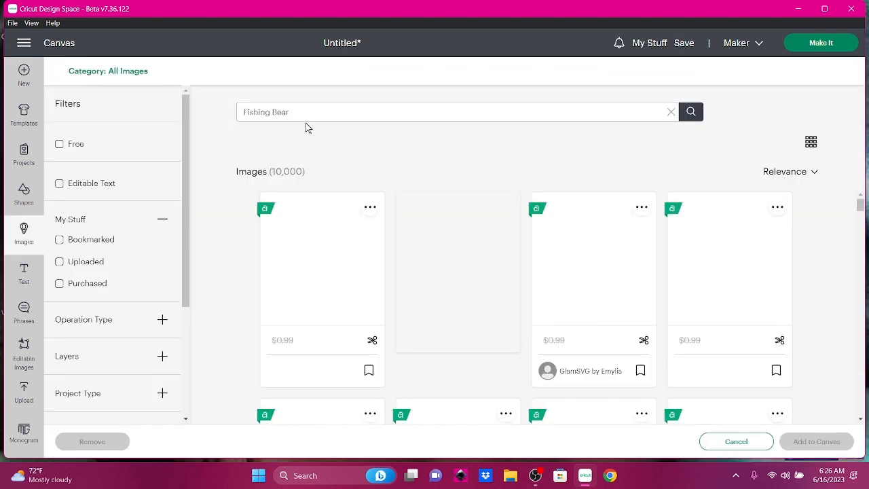
key("shift+Left")
key("shift+Left")
key("shift+Left")
key("shift+Left")
key("BackSpace")
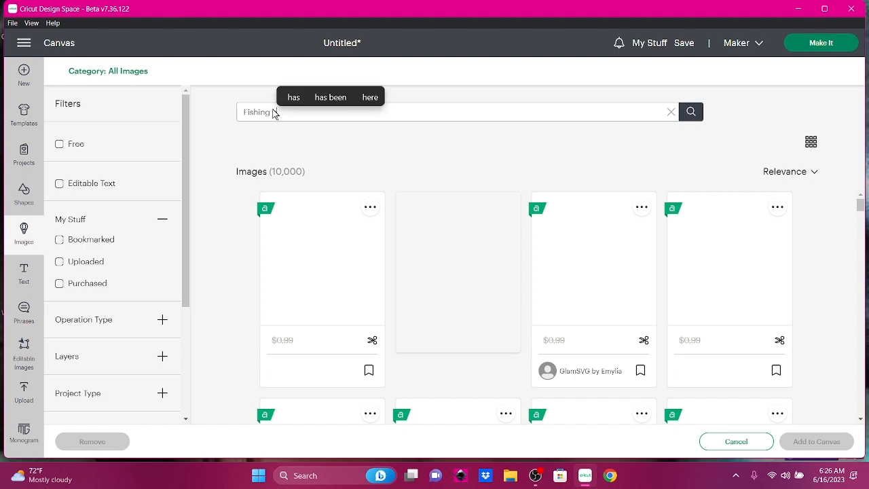
type("hat")
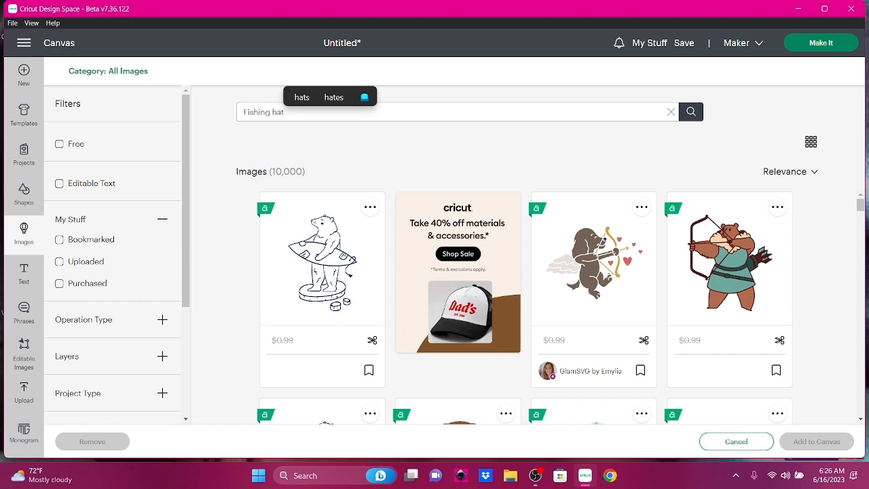
key("Return")
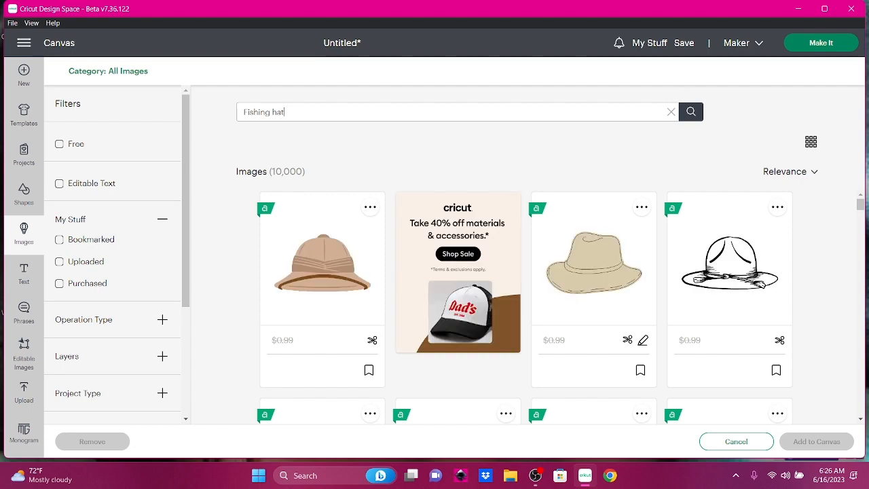
Step: Look through the first fishing hat images and try out the Park Ranger Hat as a selection
scroll(822, 240, "down", 3)
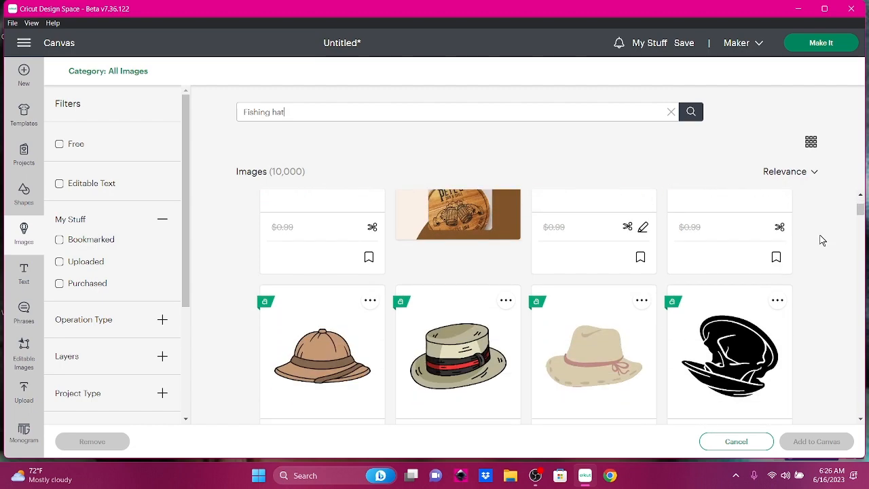
scroll(822, 240, "down", 6)
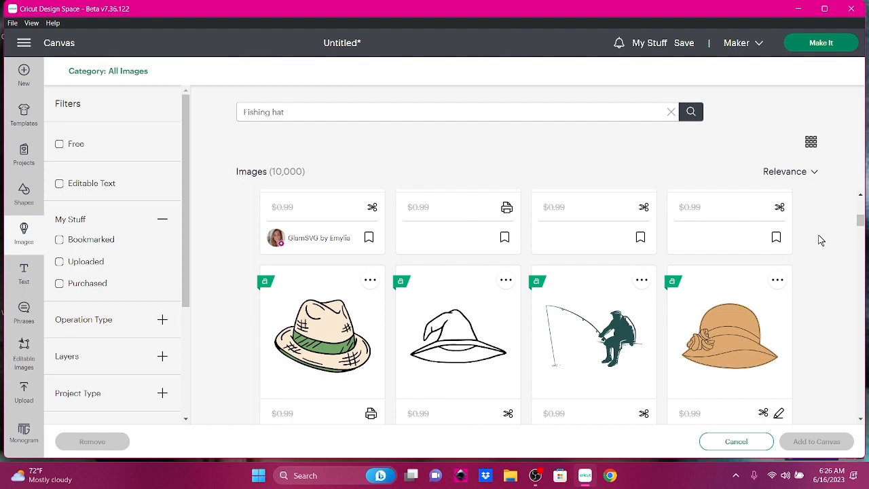
scroll(821, 240, "down", 6)
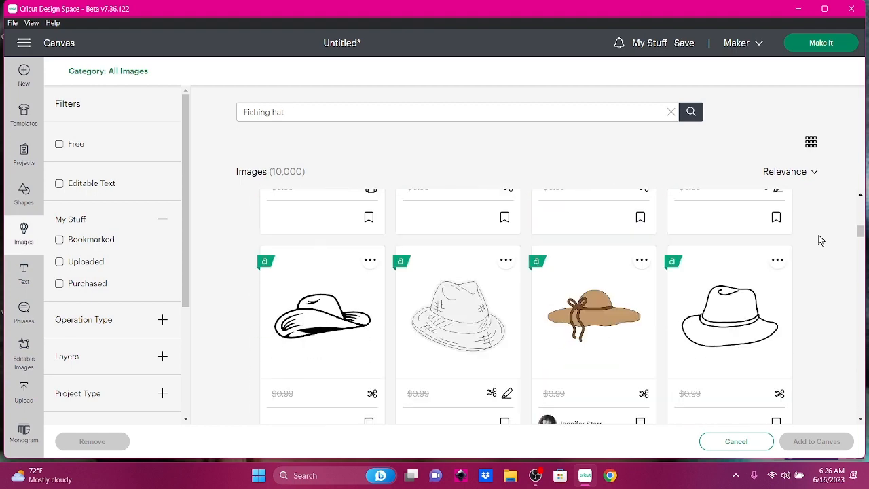
scroll(821, 241, "down", 6)
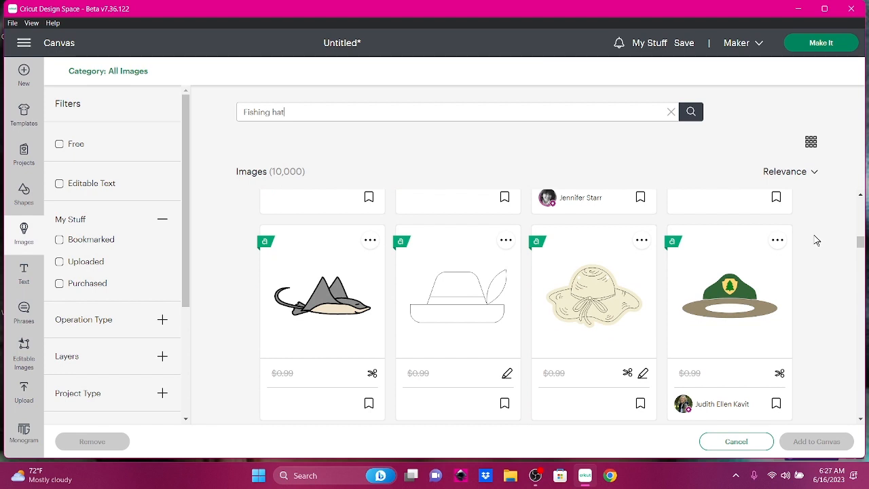
left_click(767, 281)
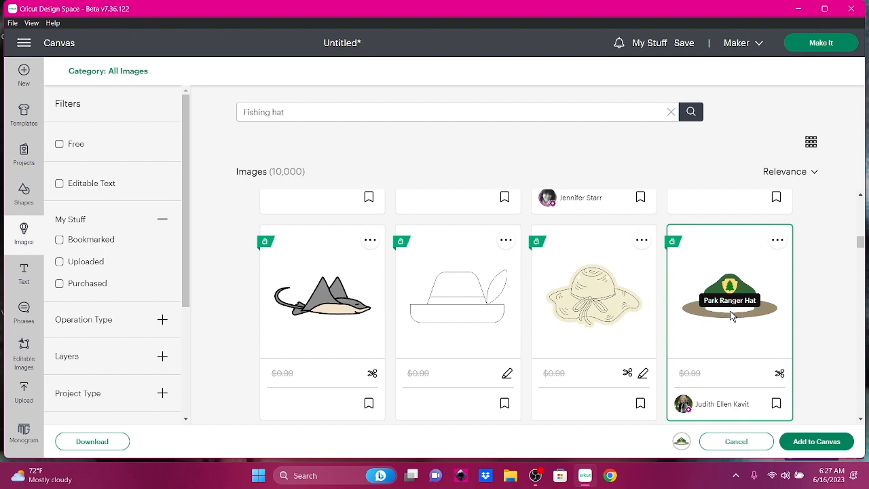
left_click(732, 315)
Step: Deselect the Park Ranger Hat and look through further fishing hat images for a bucket-style hat that suits the bear
scroll(820, 274, "down", 2)
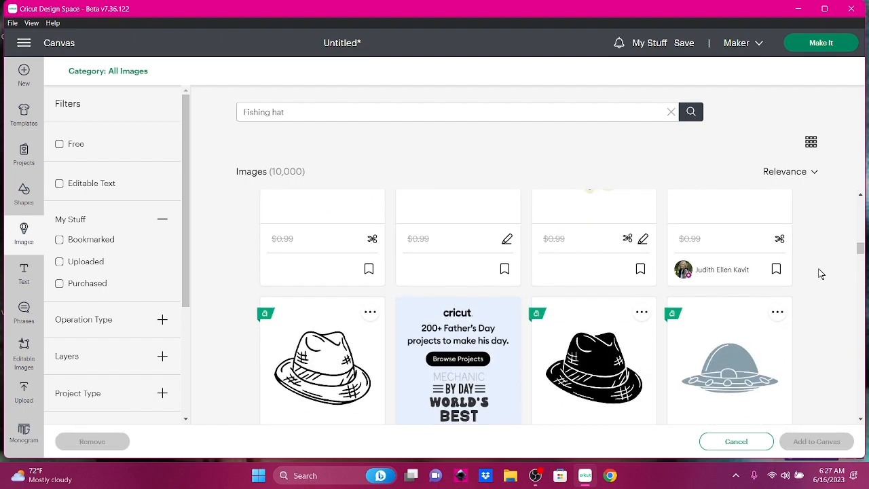
scroll(820, 273, "down", 2)
scroll(820, 274, "down", 2)
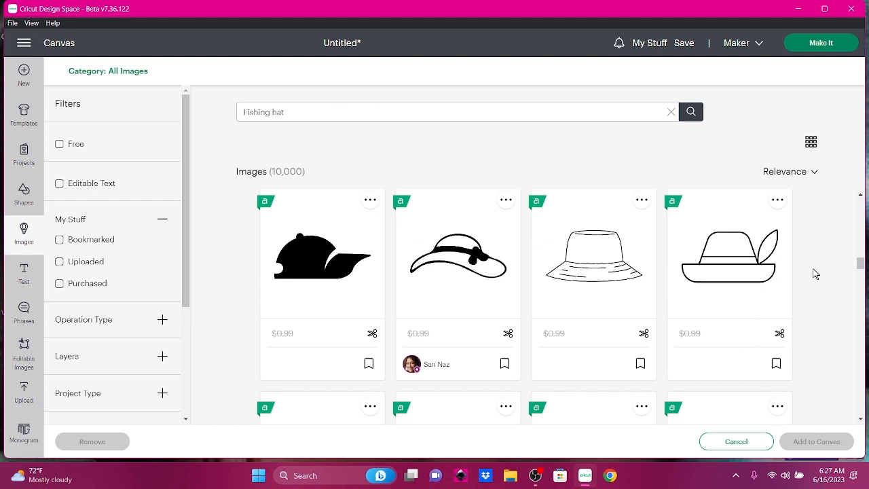
scroll(816, 274, "down", 2)
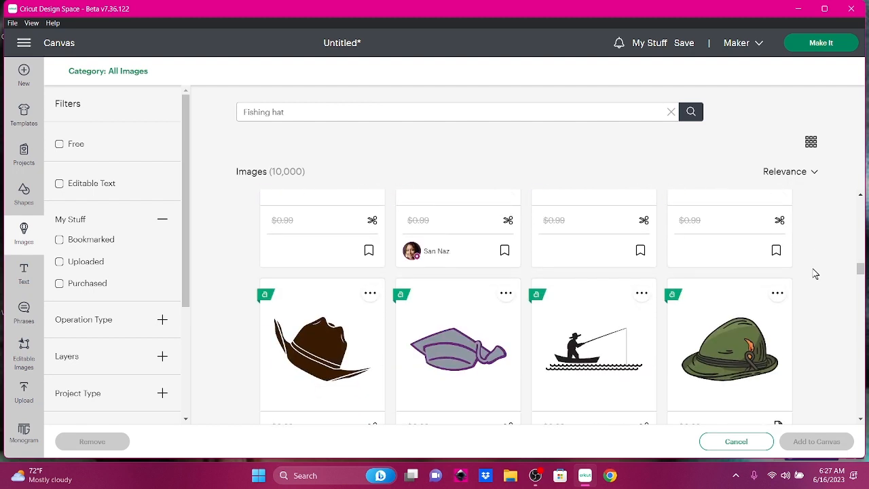
scroll(815, 273, "down", 1)
scroll(815, 274, "down", 3)
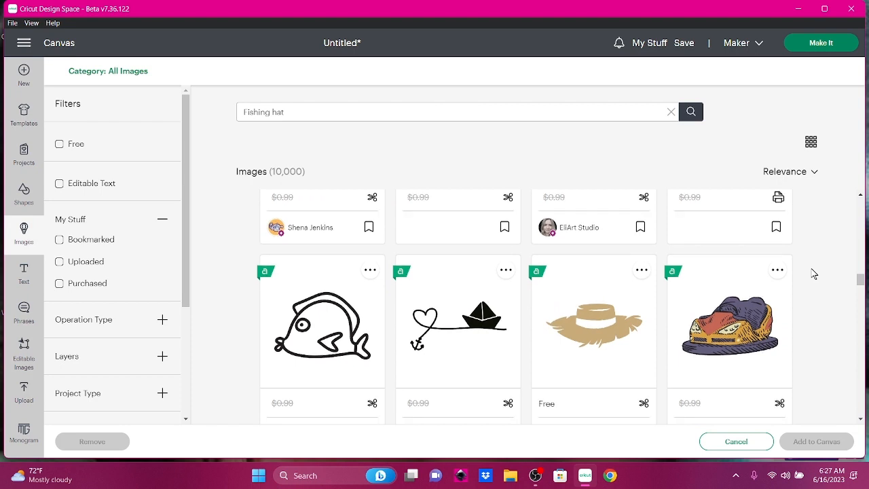
scroll(814, 274, "down", 3)
scroll(814, 274, "down", 2)
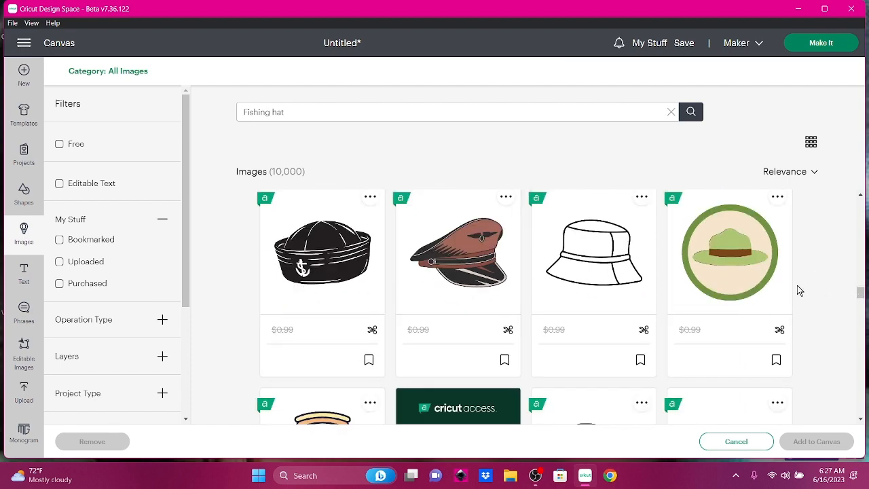
scroll(797, 285, "down", 3)
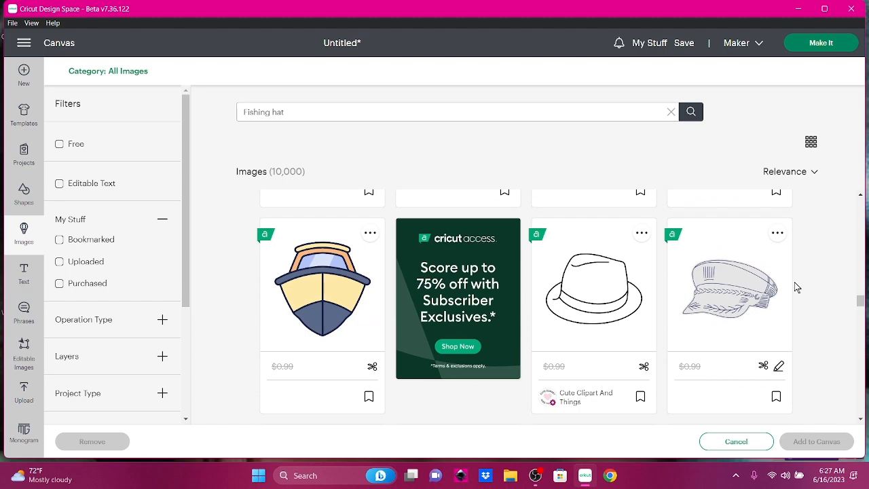
scroll(797, 288, "down", 3)
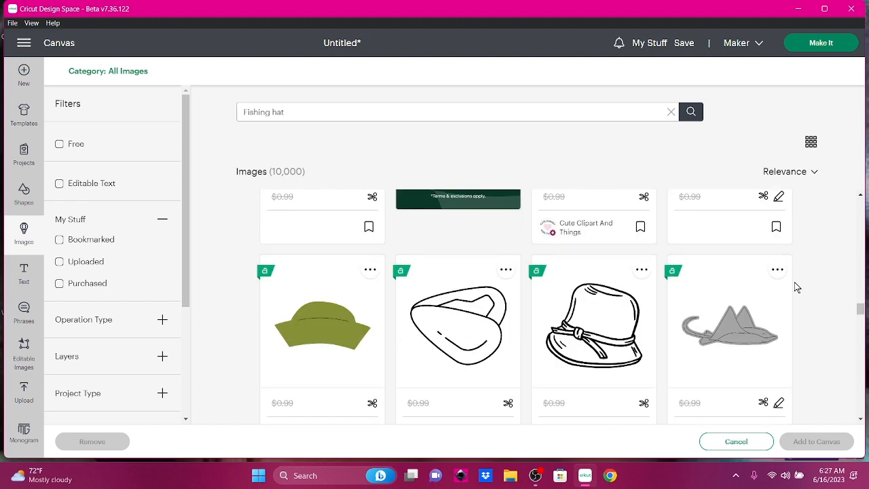
scroll(796, 286, "down", 3)
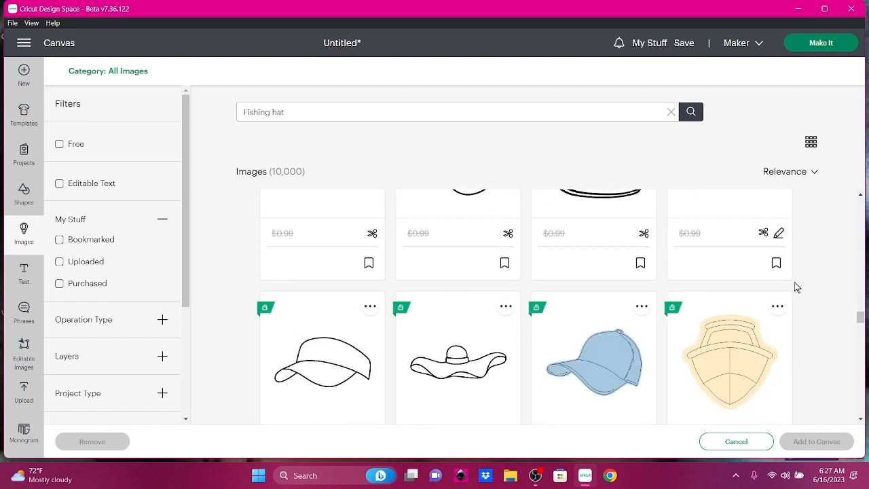
scroll(796, 287, "down", 3)
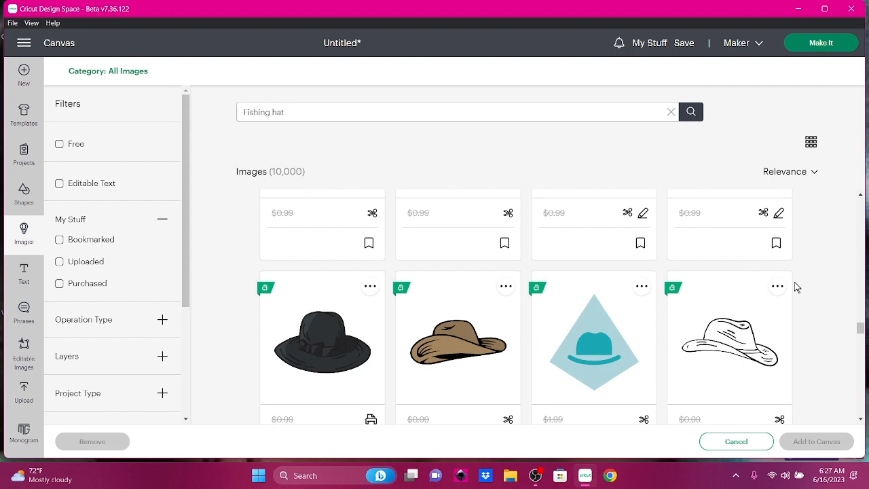
scroll(796, 286, "down", 3)
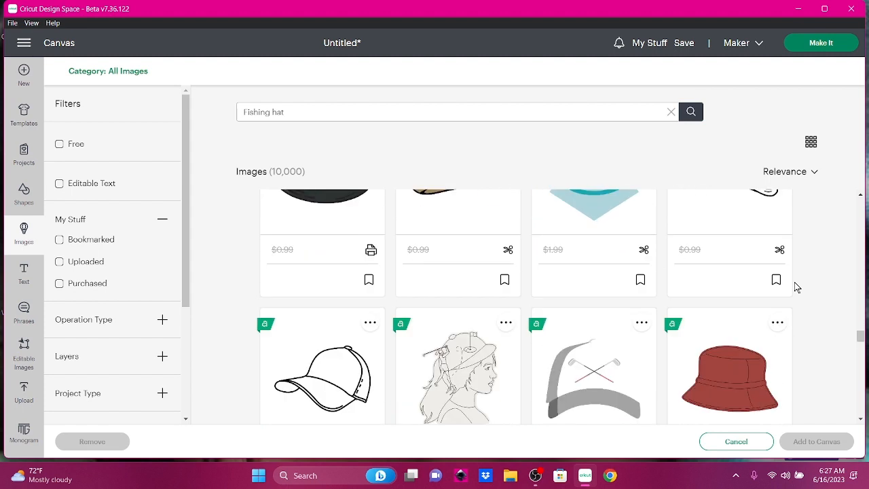
scroll(797, 286, "down", 3)
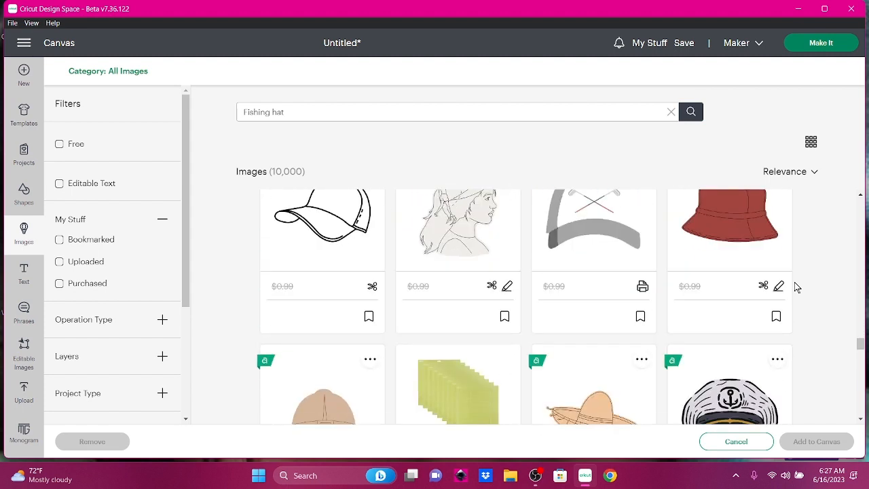
scroll(796, 286, "up", 1)
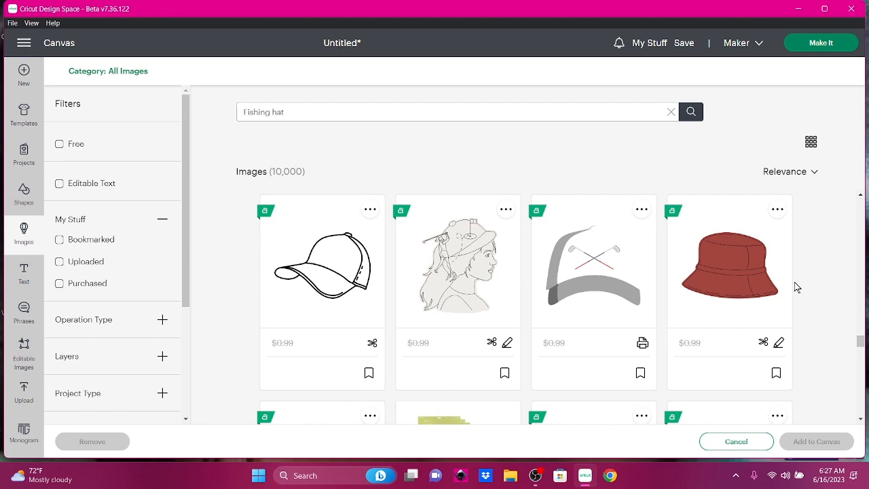
scroll(796, 287, "down", 3)
scroll(796, 286, "down", 3)
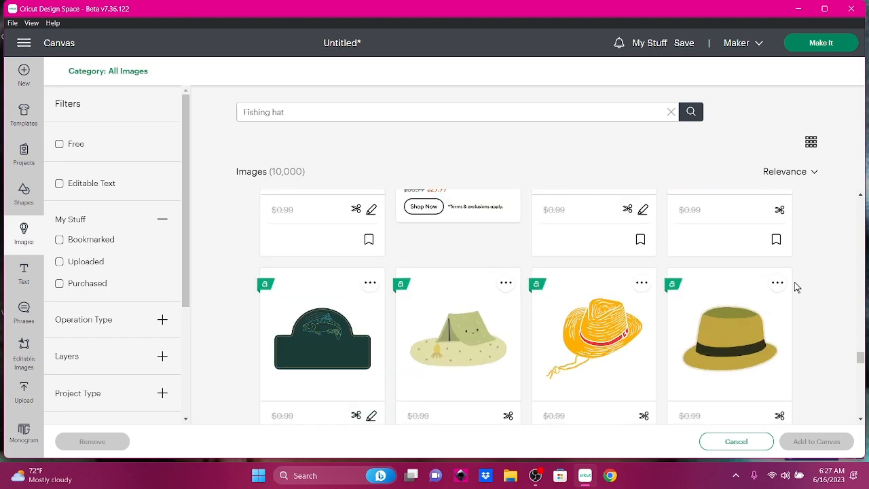
scroll(796, 287, "up", 3)
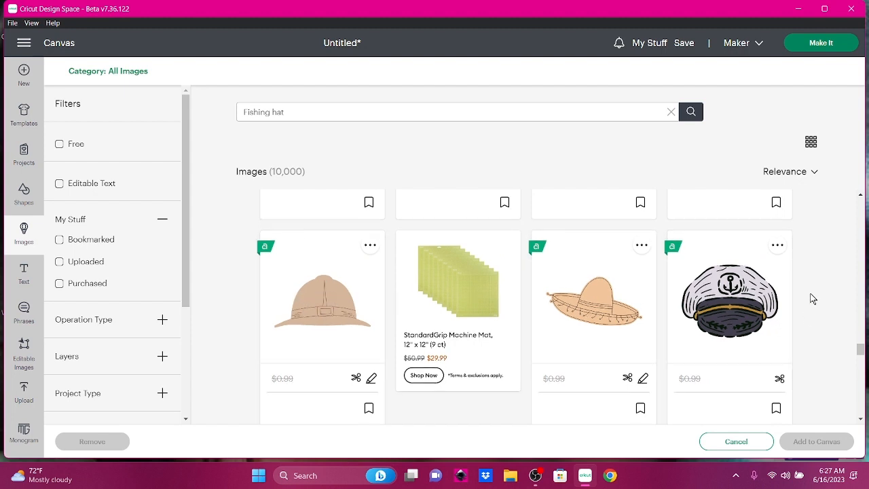
scroll(811, 296, "down", 3)
scroll(813, 297, "down", 3)
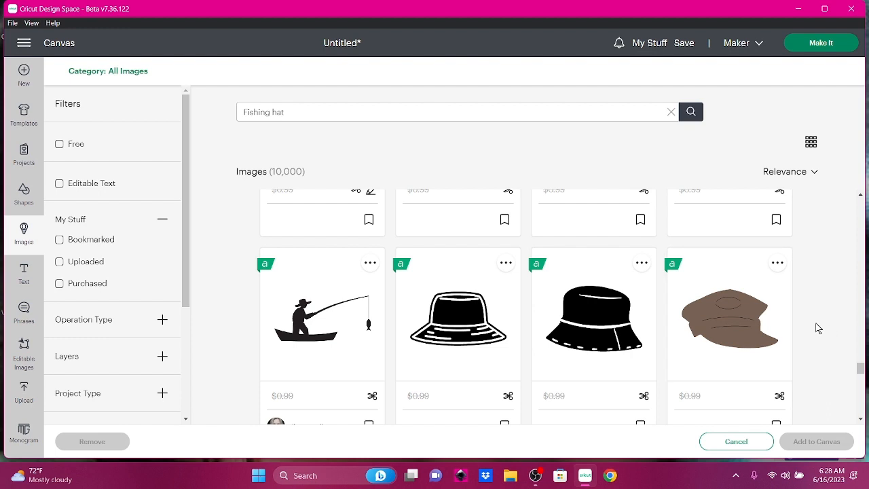
Step: Select the black bucket hat with the stitched brim, and replace that selection with the red bucket hat with the grey band
left_click(559, 308)
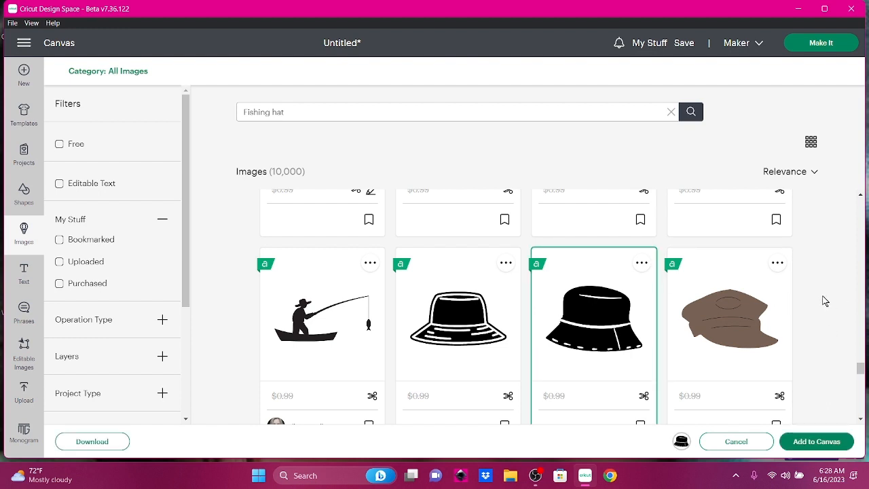
scroll(825, 301, "down", 3)
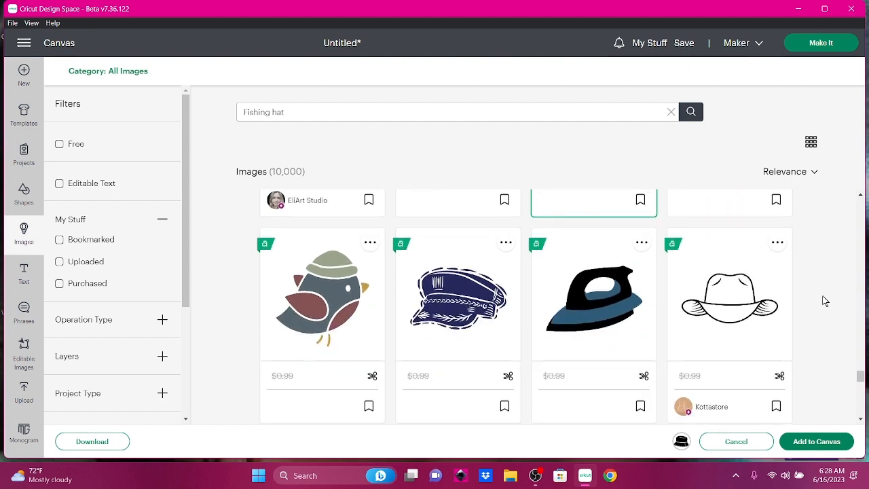
scroll(824, 301, "down", 3)
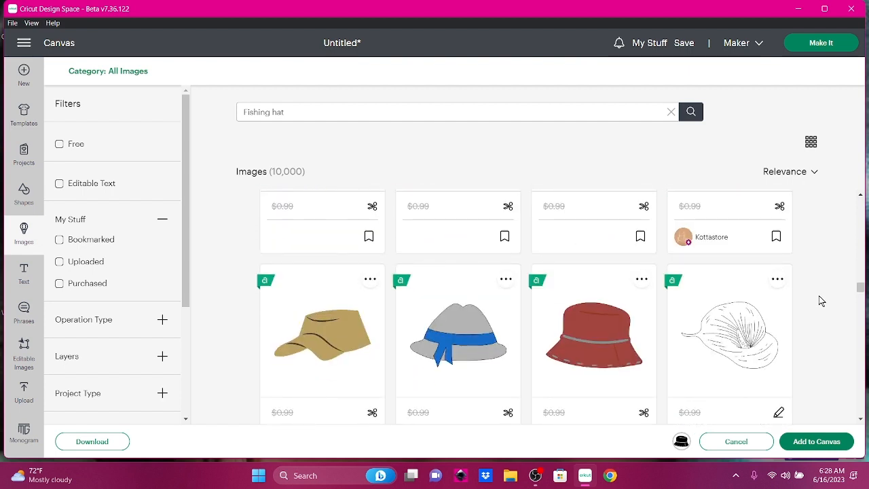
left_click(619, 348)
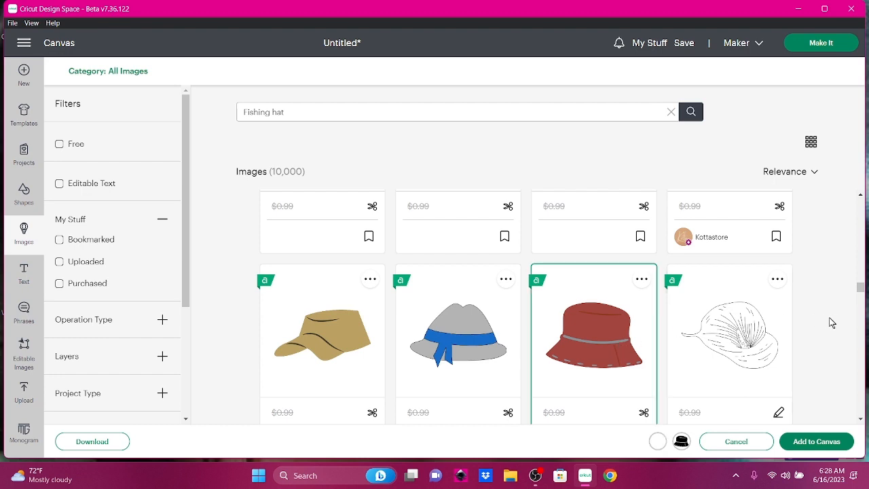
scroll(832, 323, "down", 5)
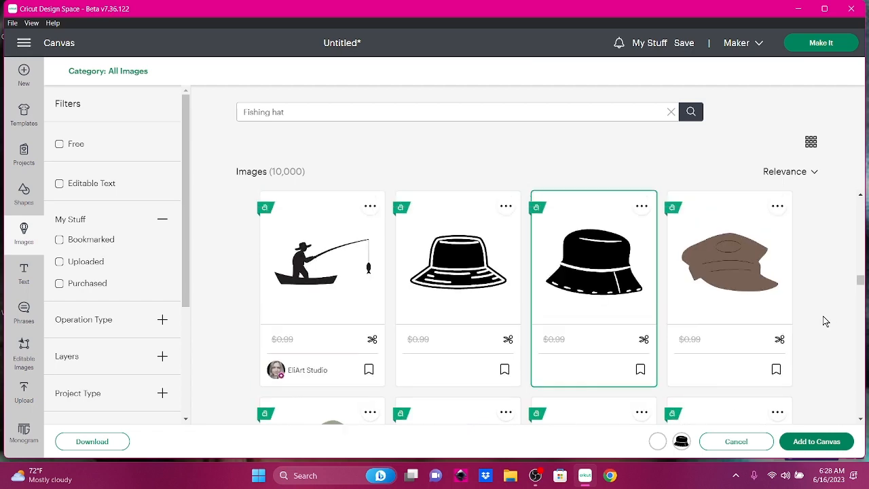
scroll(819, 299, "down", 4)
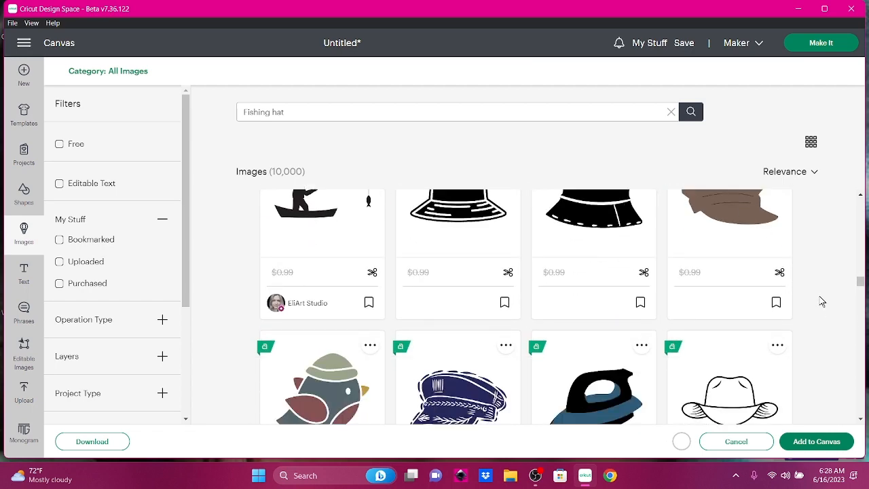
scroll(819, 300, "down", 2)
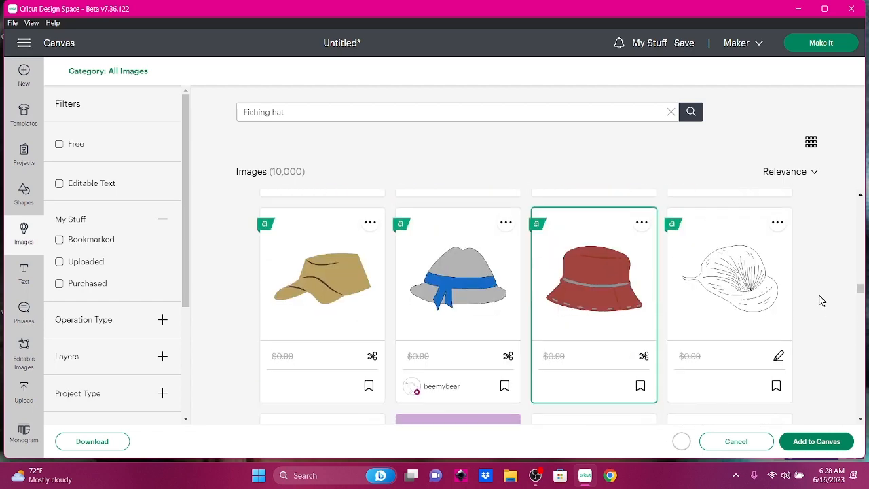
Step: Look through more of the fishing hat results for other hats and fishing images that suit the bear card
scroll(819, 301, "down", 3)
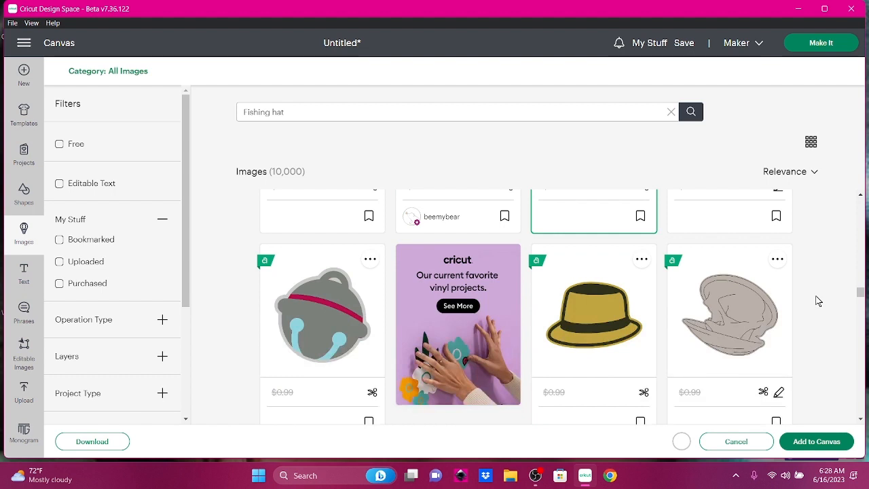
scroll(818, 301, "down", 3)
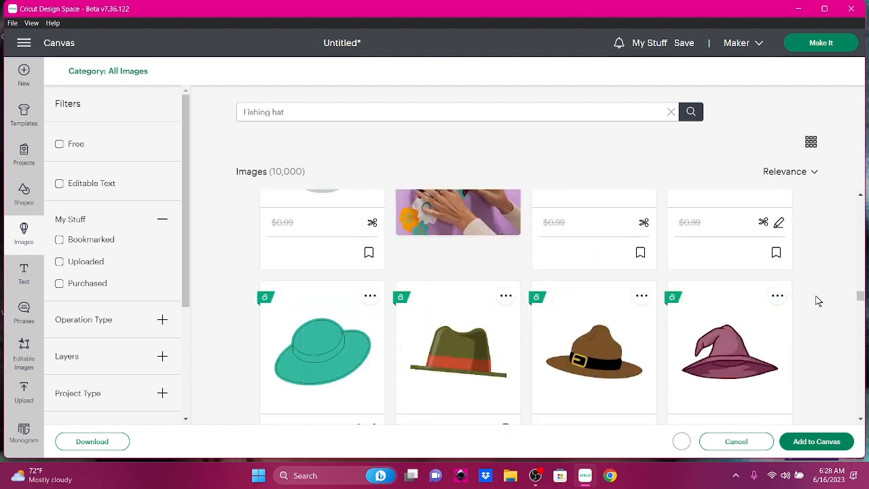
scroll(818, 301, "down", 3)
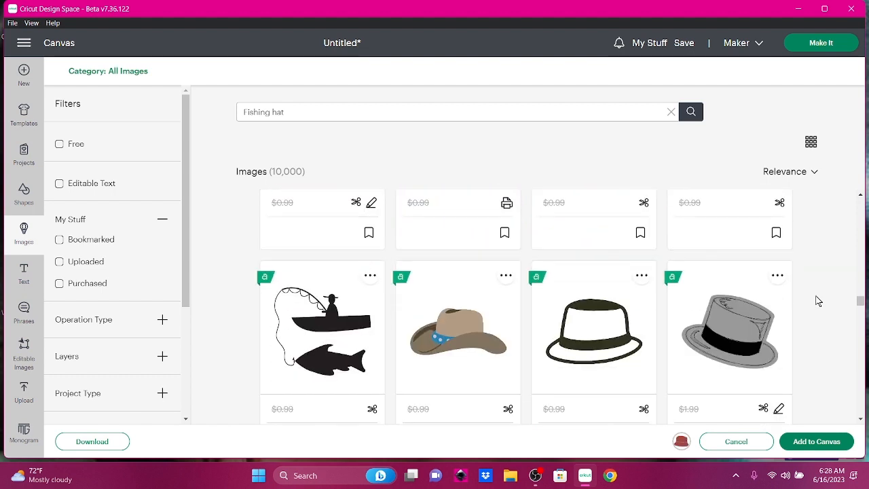
scroll(819, 300, "down", 3)
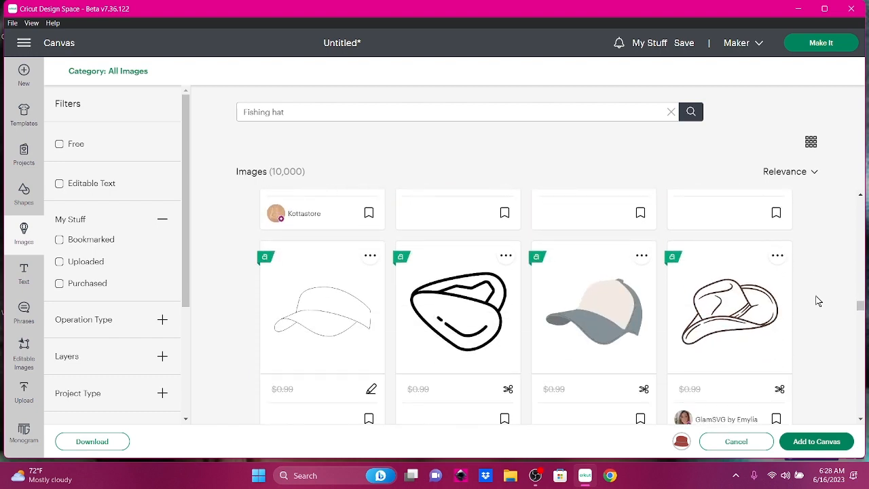
scroll(818, 301, "down", 3)
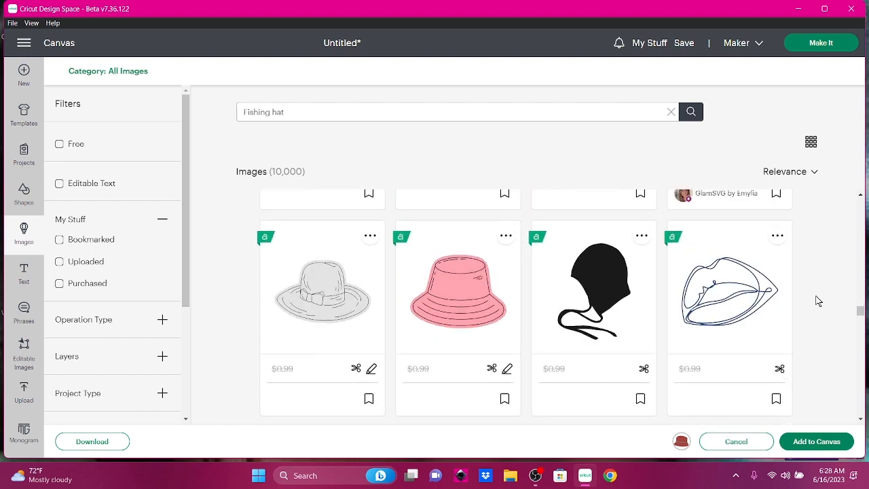
scroll(818, 301, "down", 3)
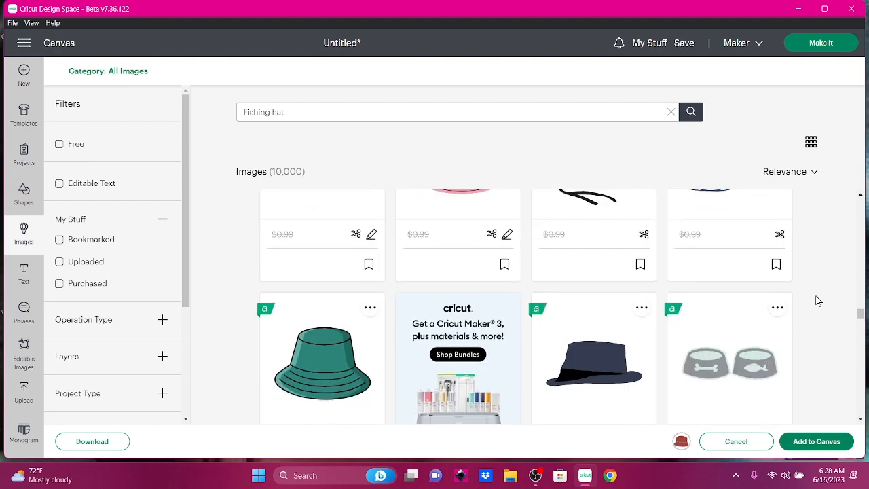
scroll(819, 301, "down", 3)
scroll(818, 301, "down", 1)
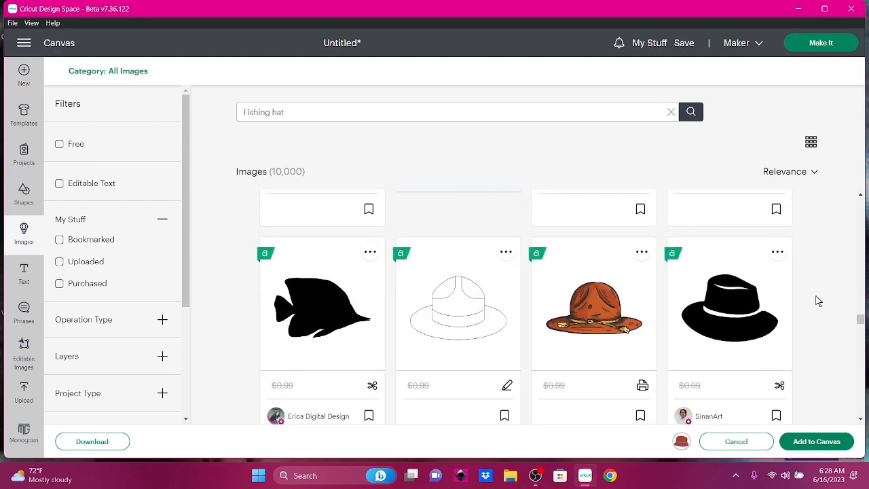
scroll(818, 301, "down", 5)
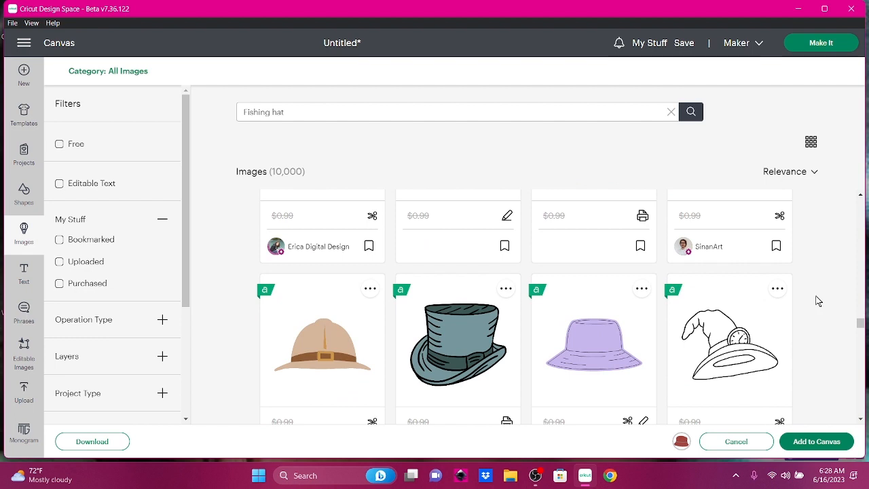
scroll(818, 301, "down", 2)
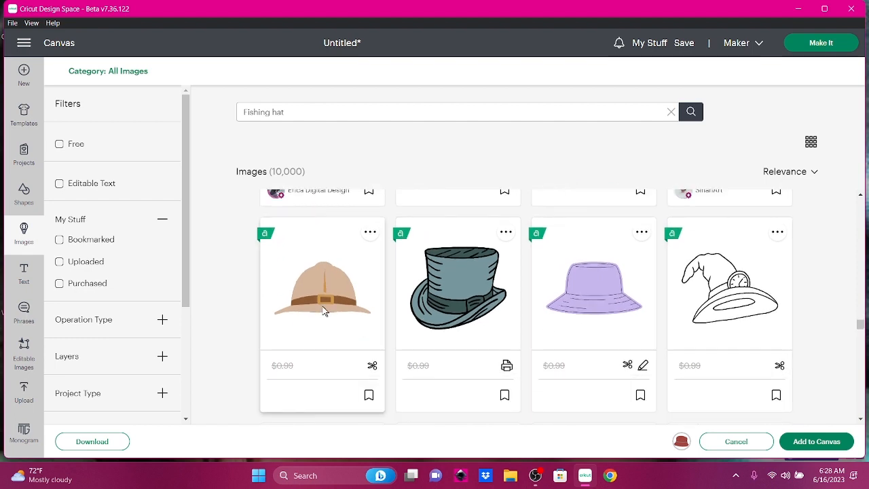
scroll(819, 310, "down", 5)
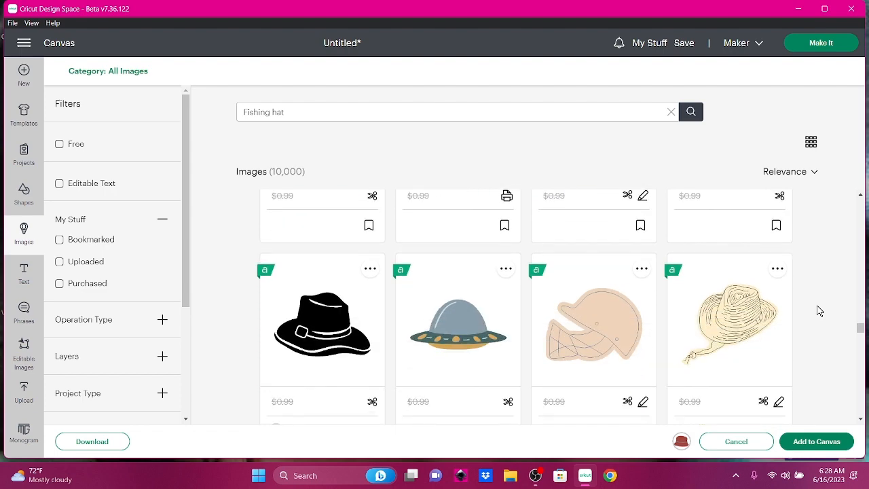
scroll(819, 310, "down", 4)
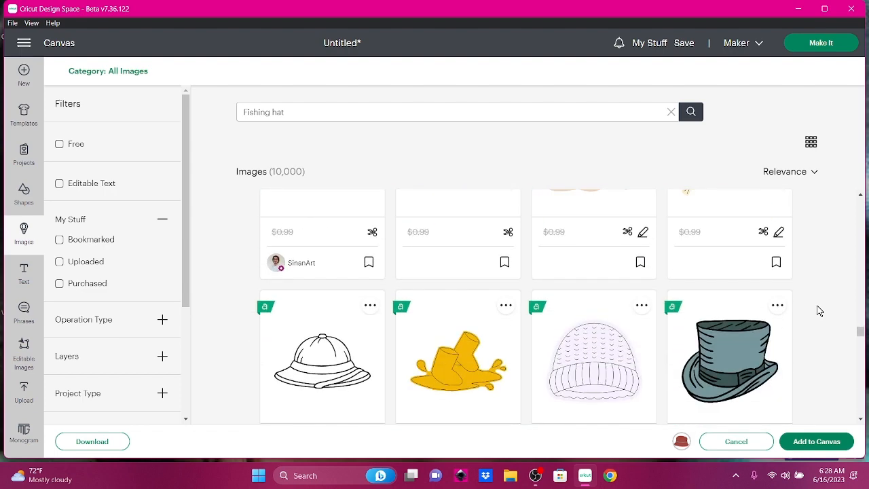
scroll(819, 311, "down", 3)
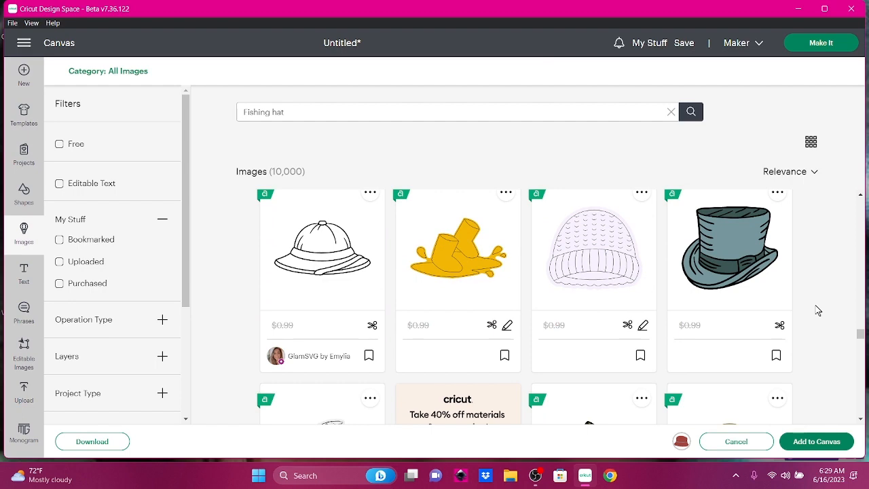
scroll(818, 310, "down", 1)
scroll(818, 310, "down", 1)
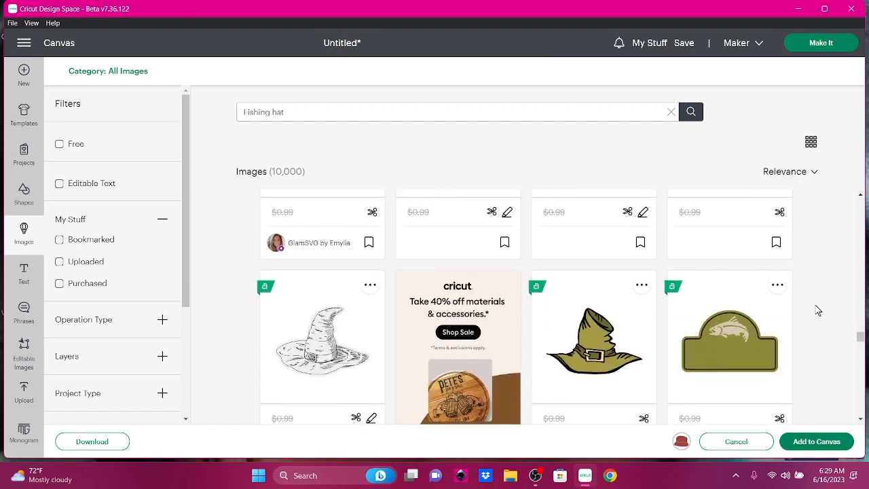
scroll(817, 310, "up", 1)
scroll(817, 311, "down", 1)
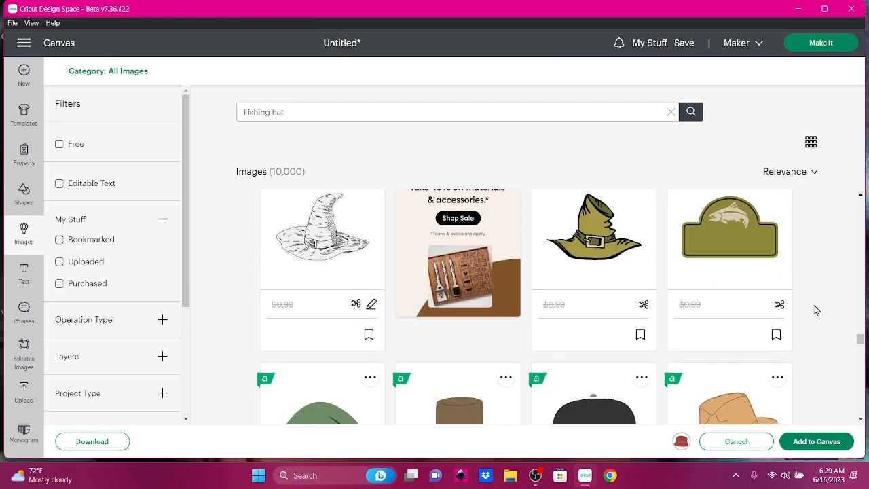
scroll(816, 310, "down", 1)
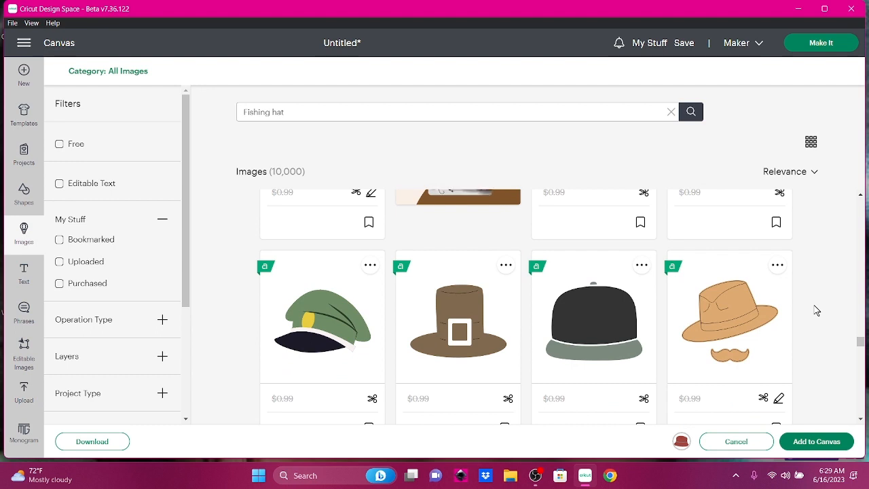
Step: Bookmark the image of the seated fisherman with a rod and dismiss the bookmark notice
scroll(817, 310, "down", 2)
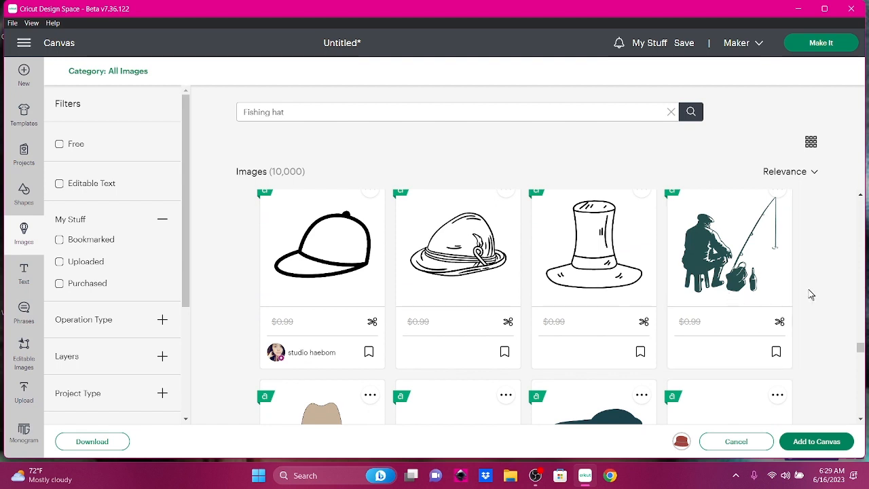
left_click(775, 352)
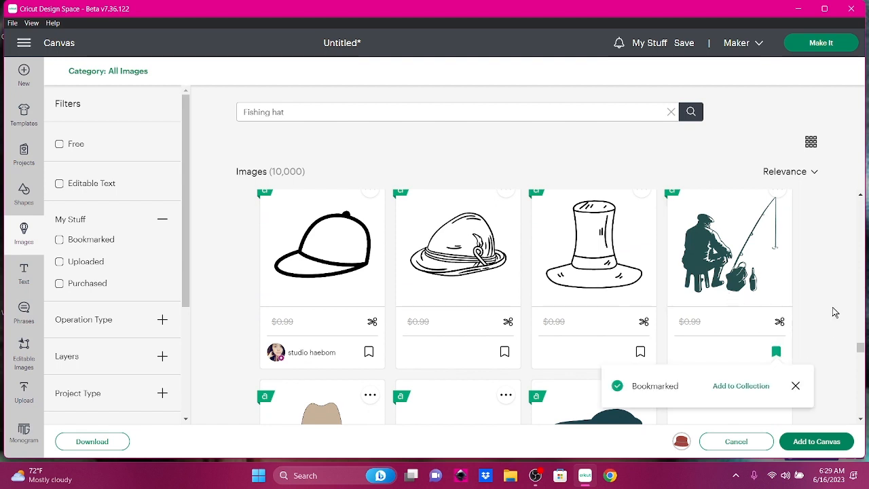
scroll(822, 309, "down", 2)
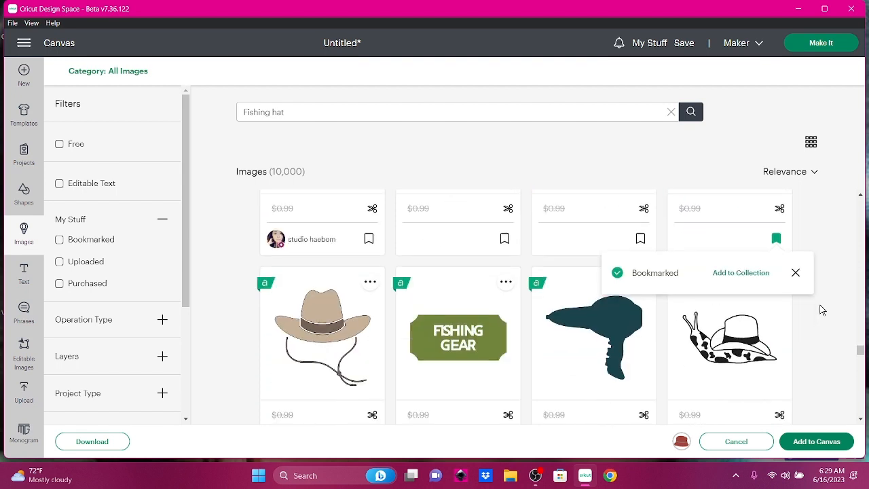
left_click(796, 273)
Step: Add the dark green fishing rod with a hanging fish to the image selection
scroll(807, 294, "down", 2)
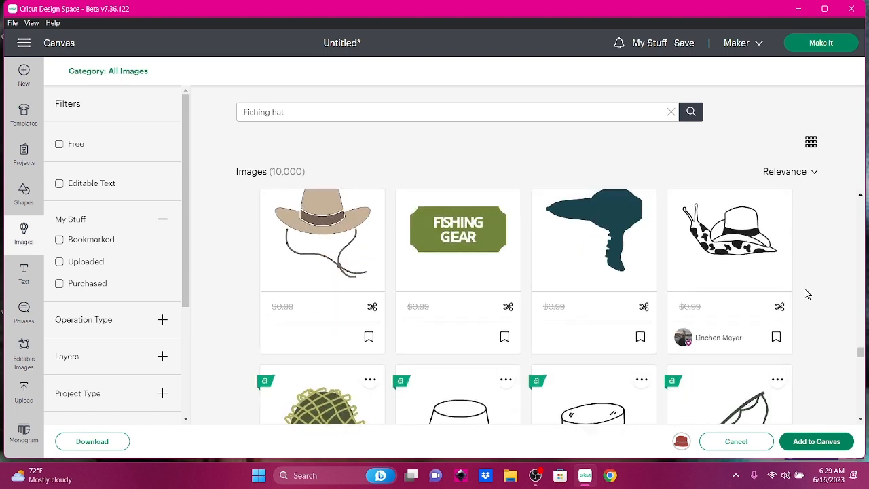
scroll(807, 293, "down", 2)
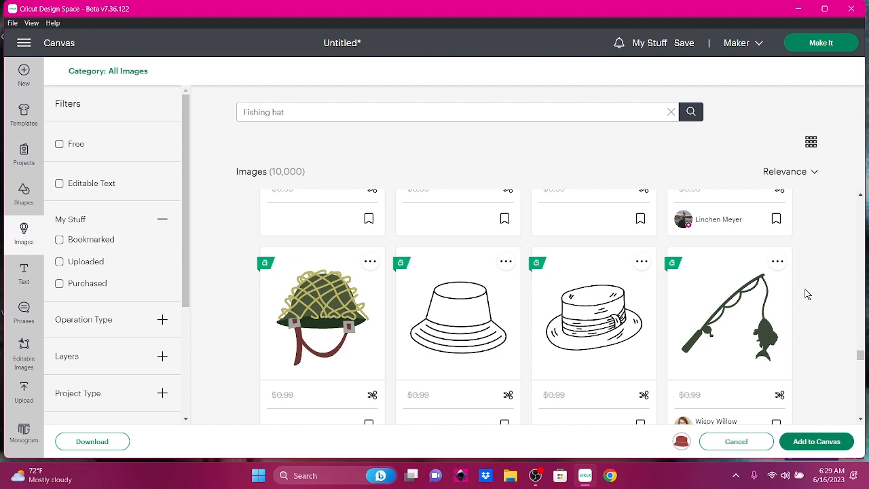
scroll(807, 293, "down", 2)
left_click(749, 249)
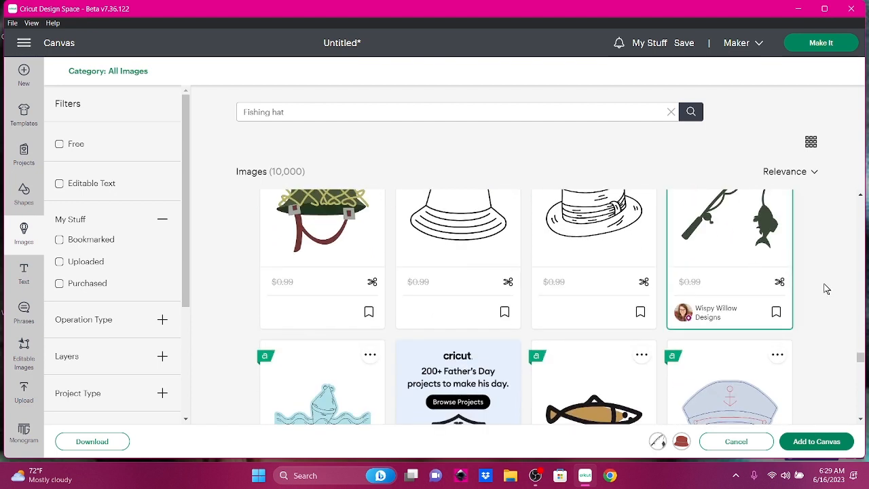
Step: Find the olive arched sign with a fish further down the results and add it to the image selection
scroll(817, 290, "down", 2)
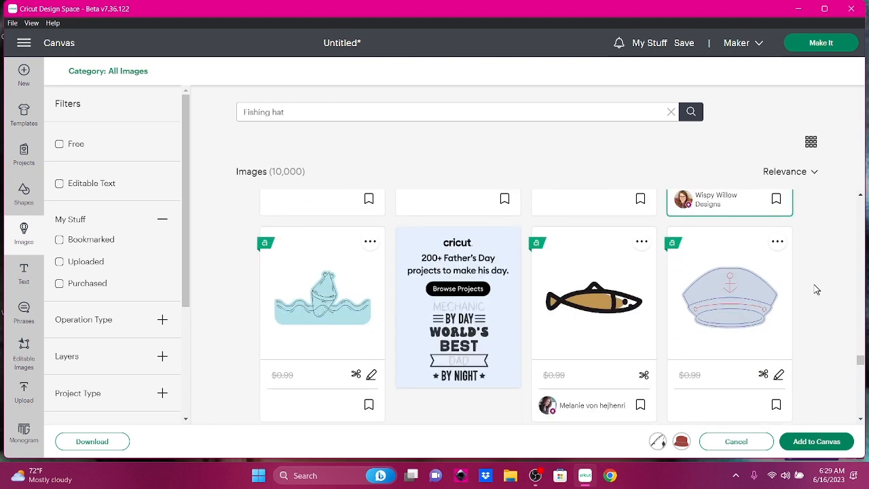
scroll(817, 290, "up", 2)
scroll(817, 290, "down", 2)
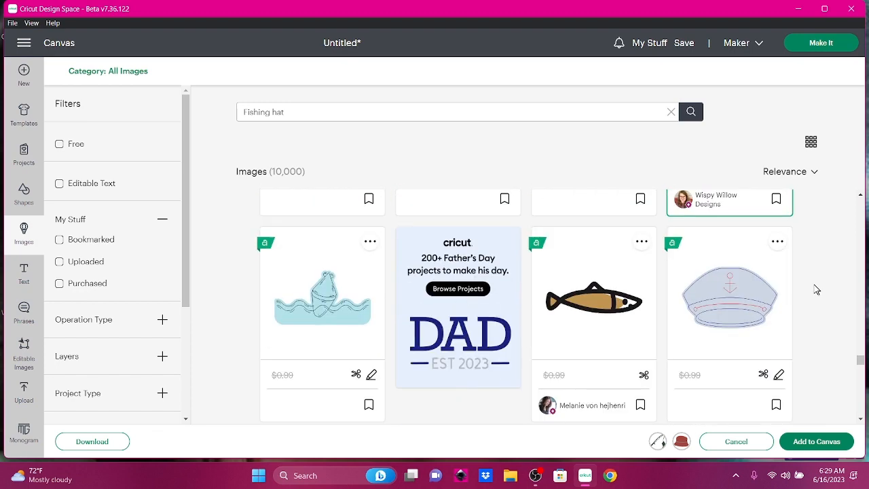
scroll(816, 290, "down", 3)
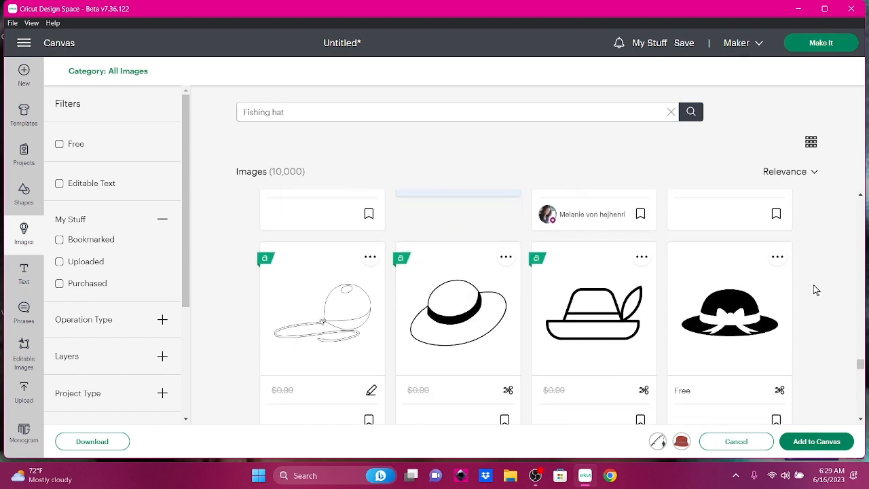
scroll(817, 290, "down", 1)
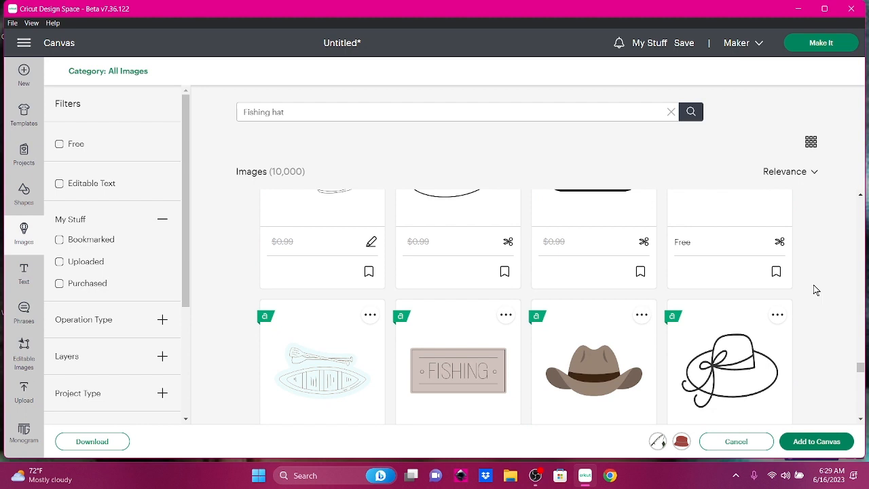
scroll(815, 290, "down", 2)
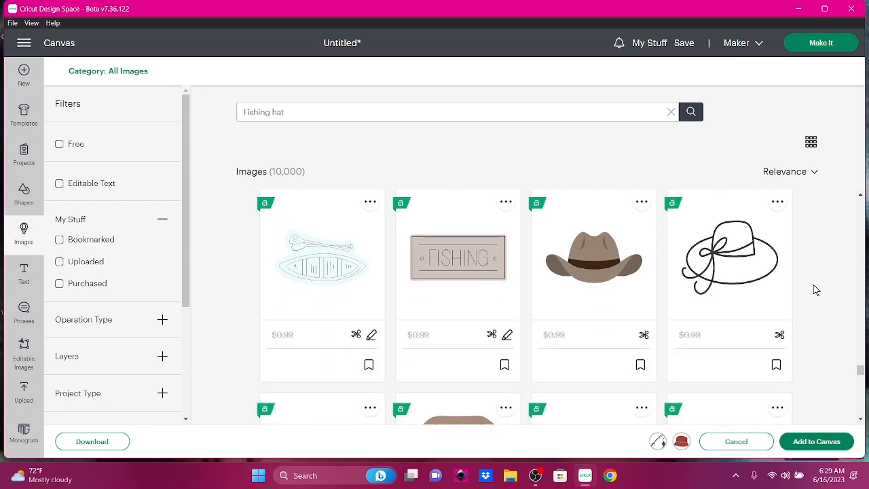
scroll(815, 290, "down", 2)
scroll(814, 290, "up", 3)
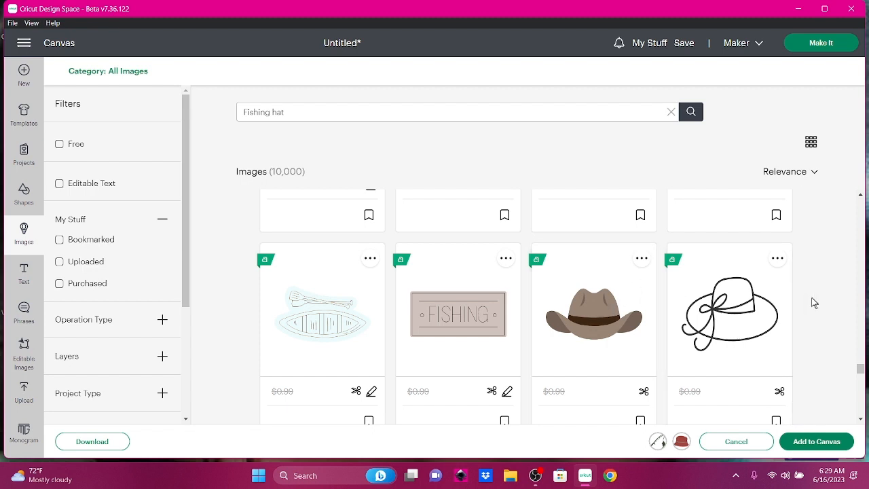
scroll(813, 301, "down", 3)
left_click(732, 310)
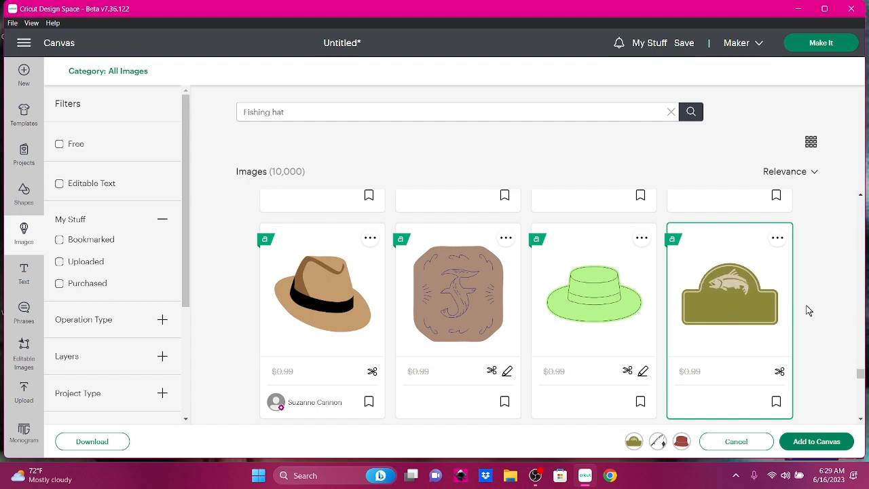
Step: Browse further through the fishing hat results for more hats, rods and fish images that suit the bear card
scroll(808, 310, "down", 3)
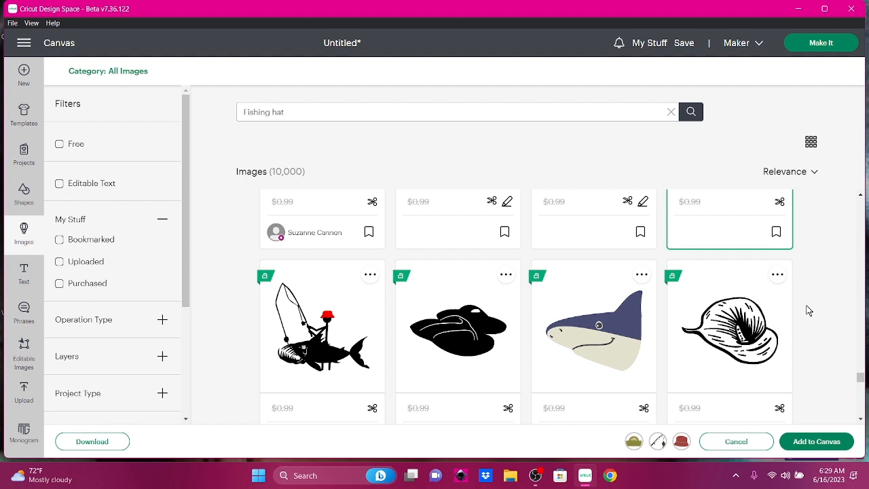
scroll(808, 310, "down", 4)
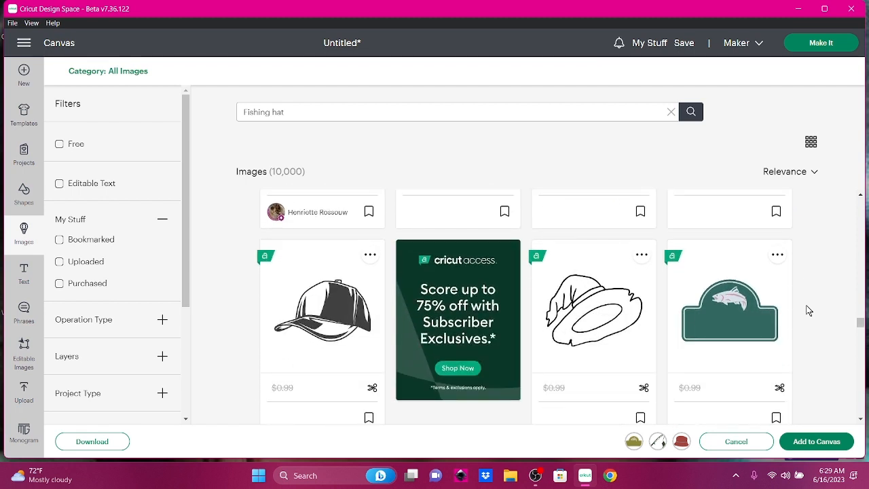
scroll(807, 311, "down", 3)
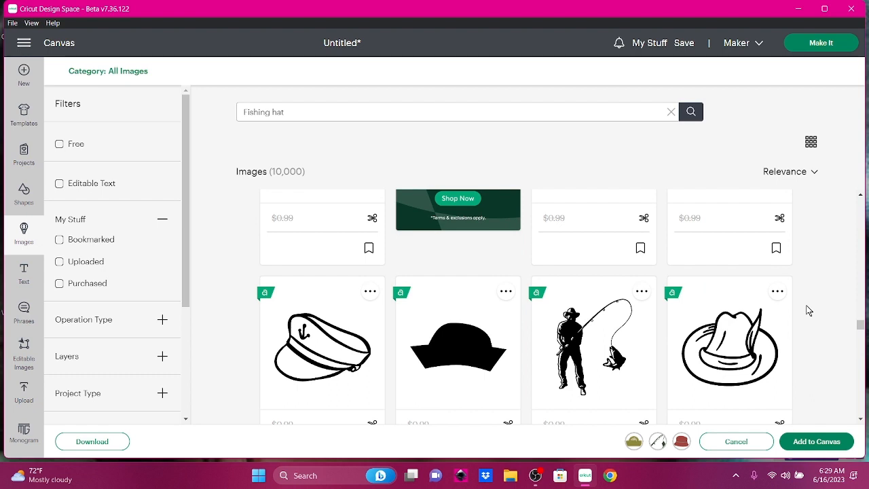
scroll(808, 310, "down", 3)
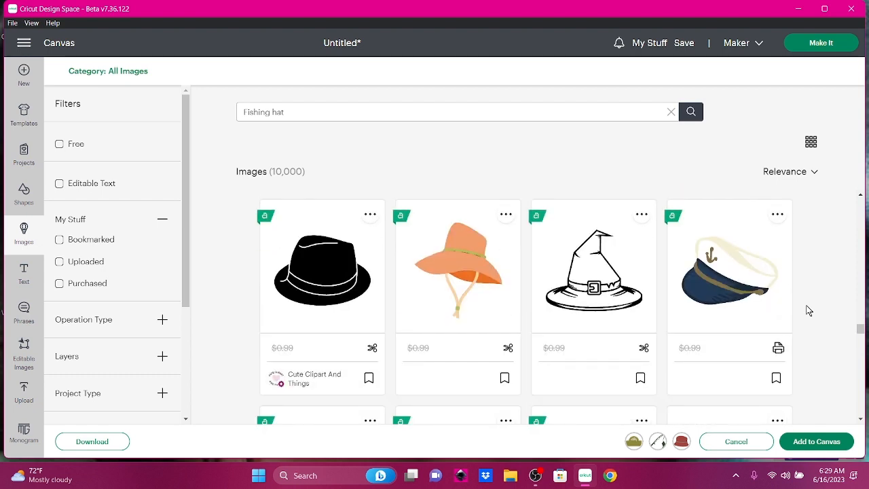
scroll(808, 310, "down", 3)
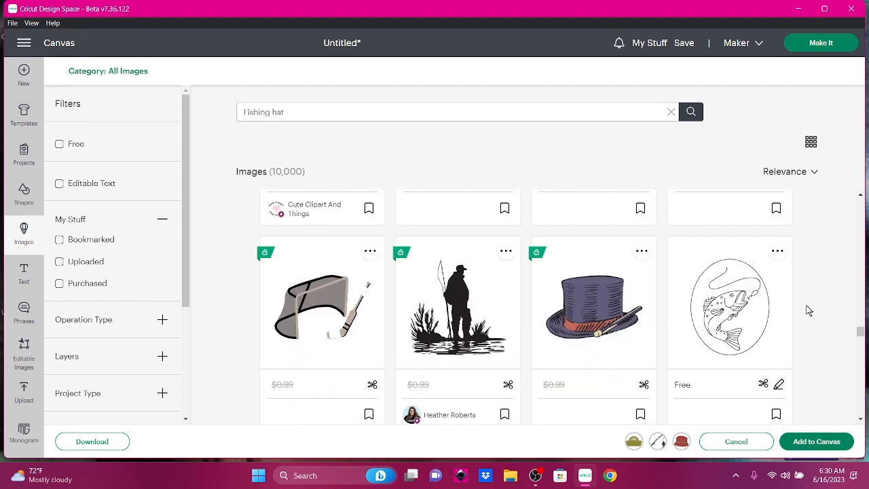
scroll(808, 310, "down", 3)
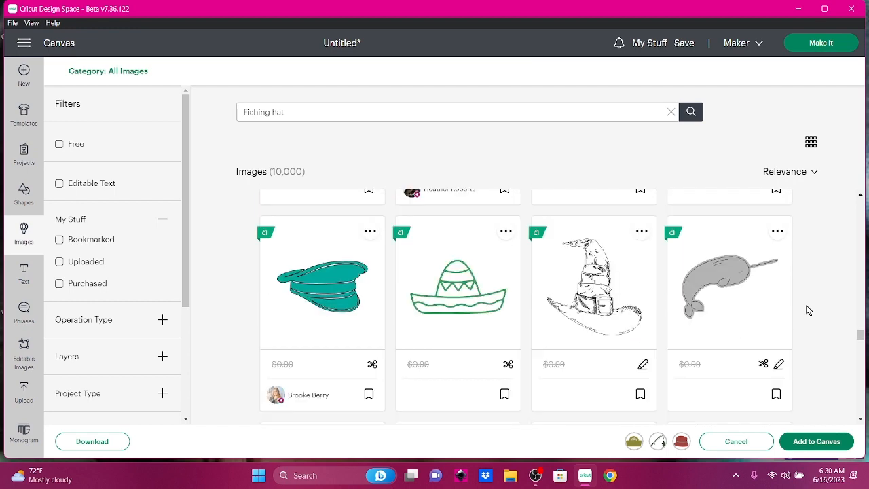
scroll(807, 310, "down", 5)
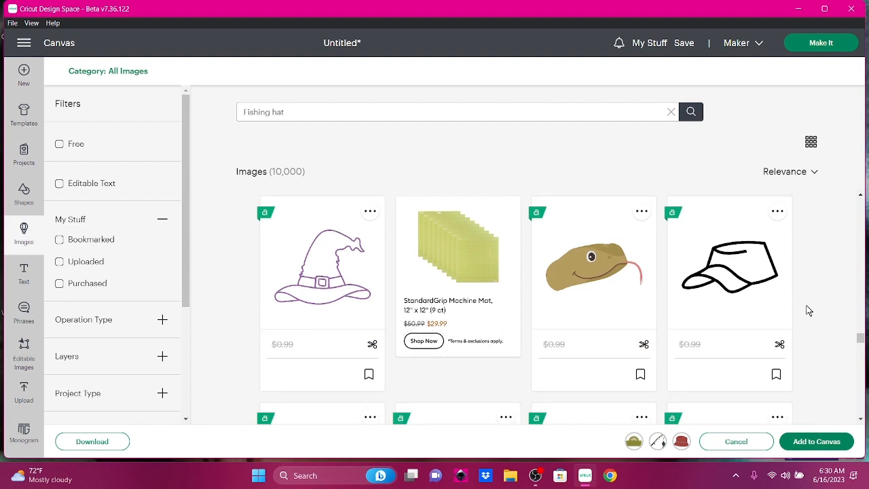
scroll(808, 310, "down", 3)
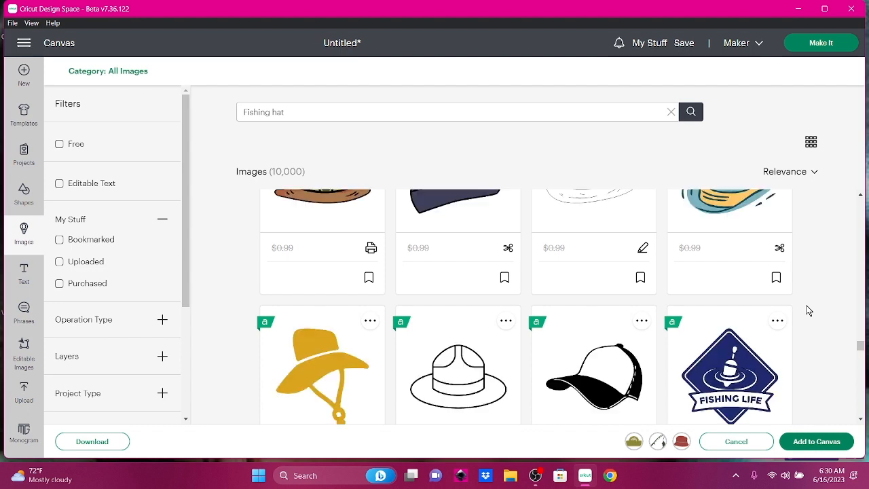
scroll(808, 310, "down", 5)
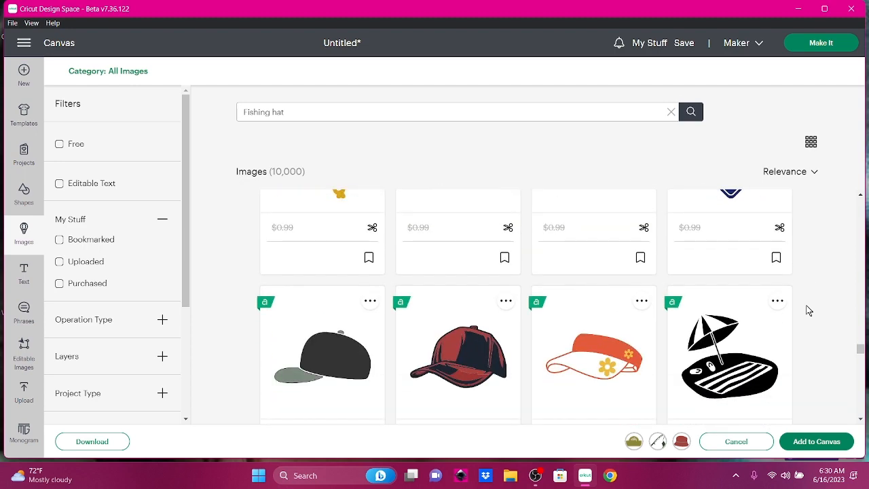
scroll(808, 310, "down", 5)
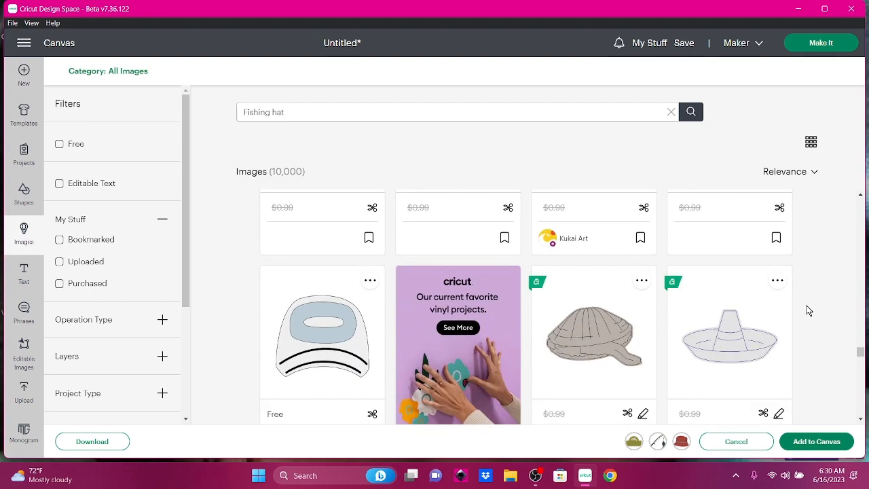
scroll(808, 310, "down", 5)
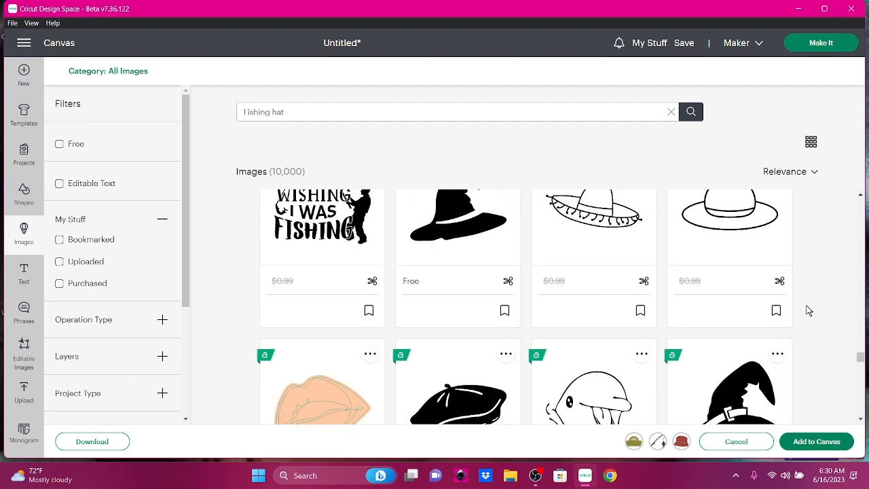
scroll(808, 310, "down", 3)
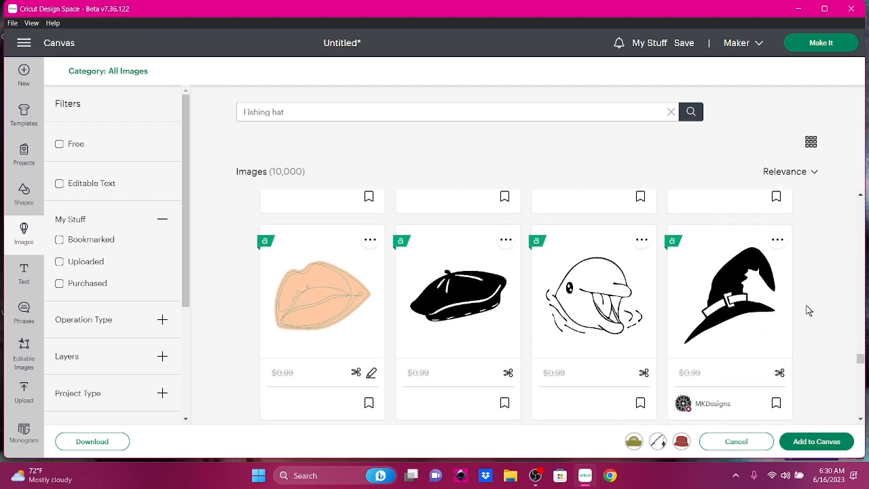
scroll(808, 311, "down", 3)
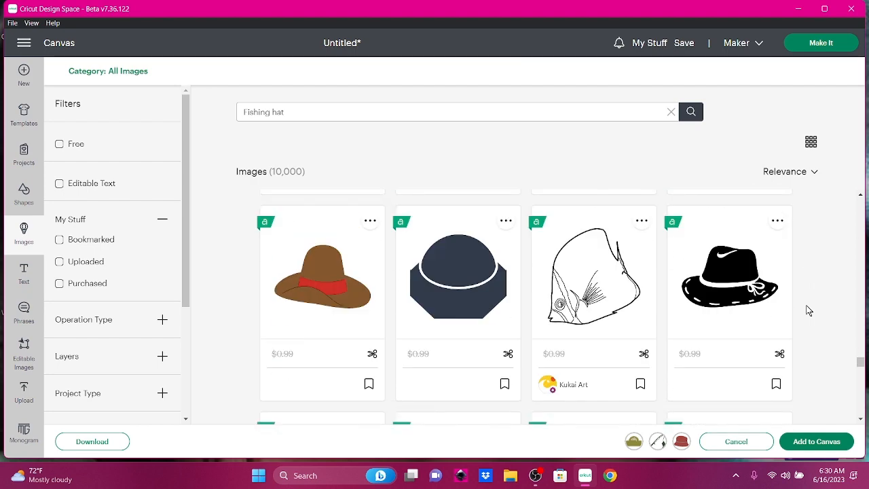
scroll(807, 310, "down", 3)
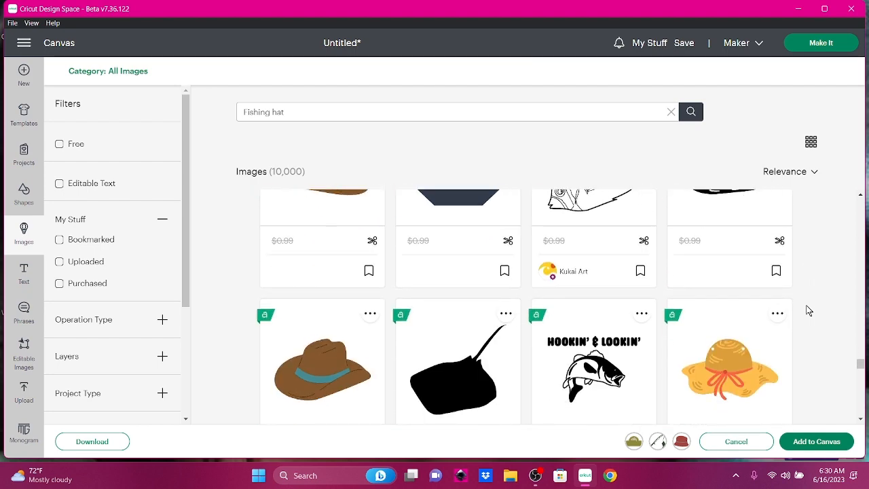
scroll(808, 310, "down", 5)
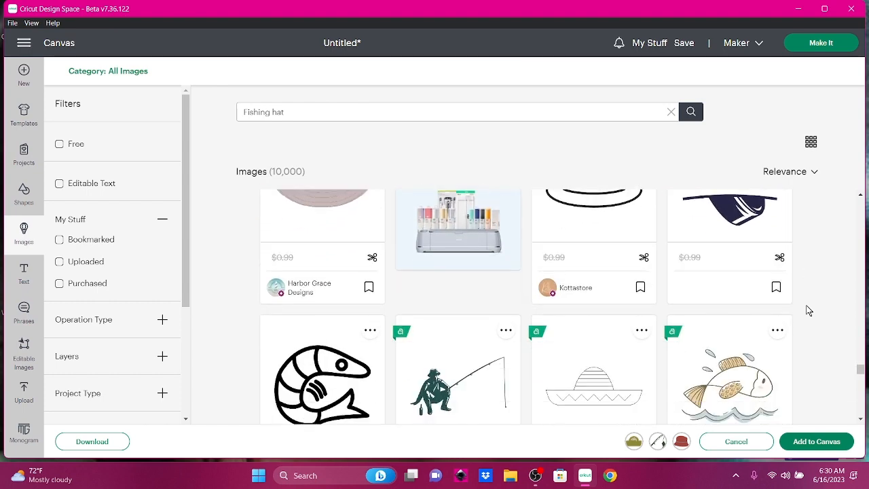
scroll(808, 311, "down", 2)
scroll(808, 311, "down", 3)
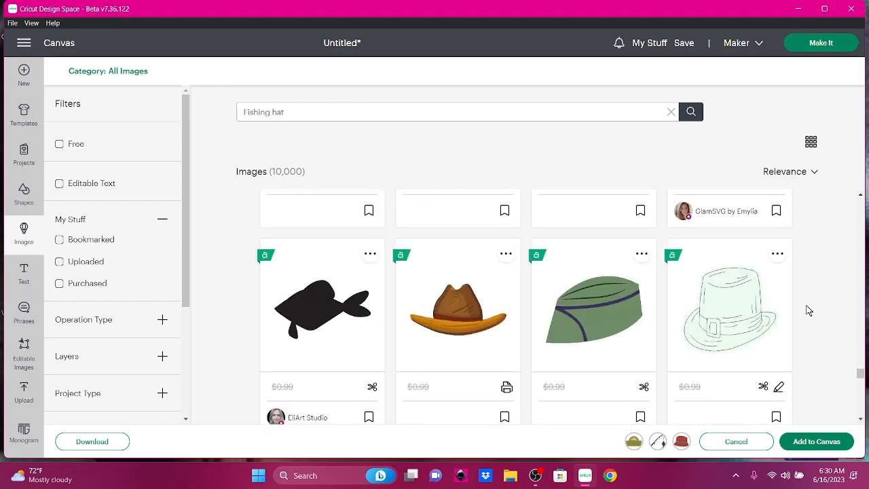
scroll(808, 311, "down", 4)
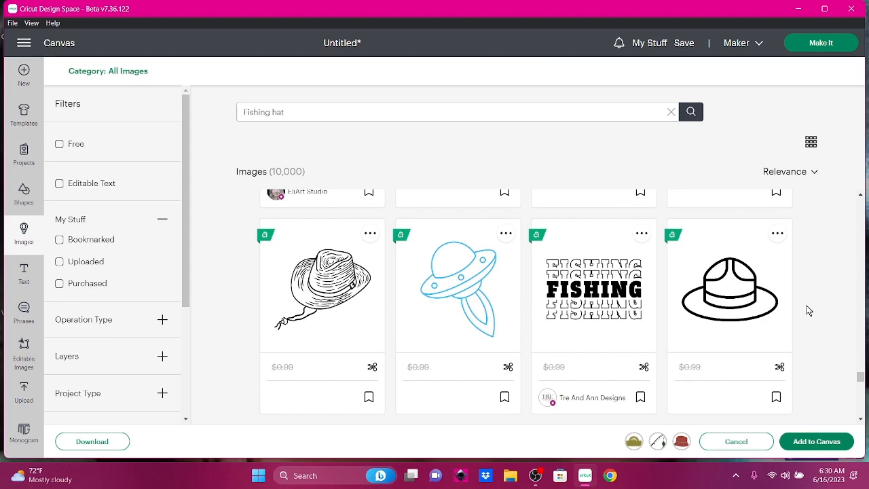
scroll(808, 310, "down", 3)
scroll(808, 311, "down", 3)
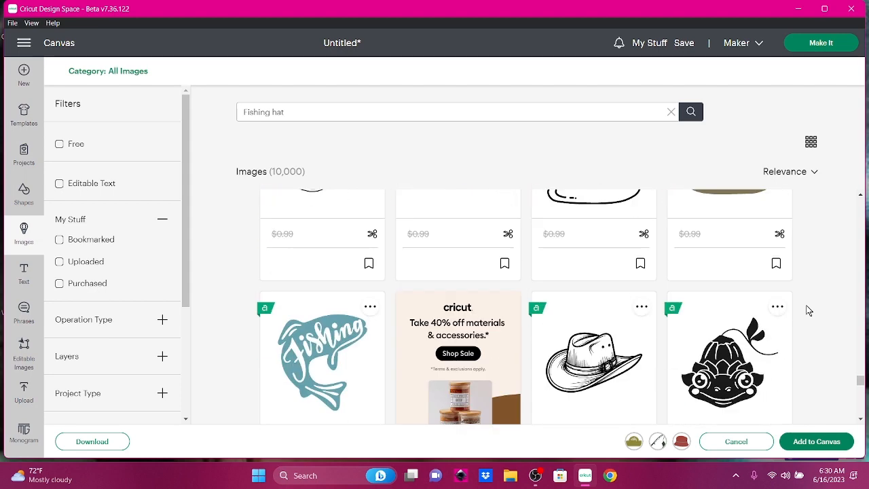
scroll(807, 310, "down", 9)
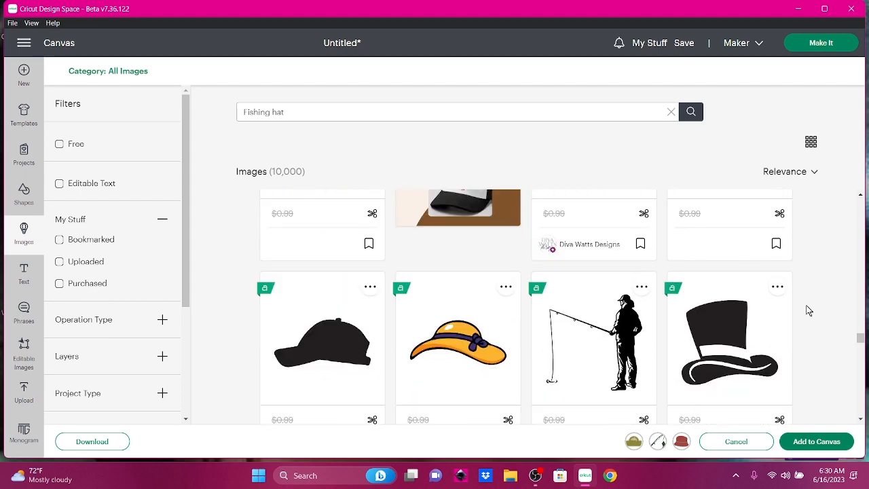
Step: Find the black fishing rod with a curved line and hook further down the results and add it to the image selection
scroll(808, 310, "down", 4)
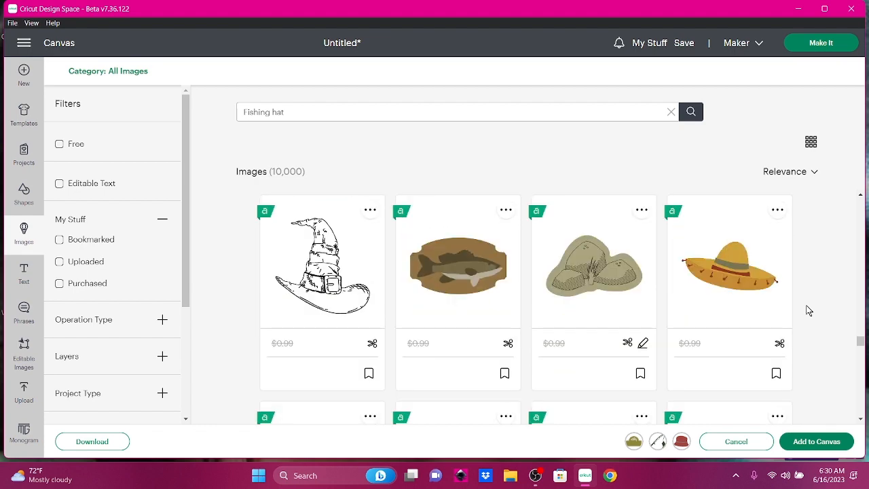
scroll(808, 311, "down", 4)
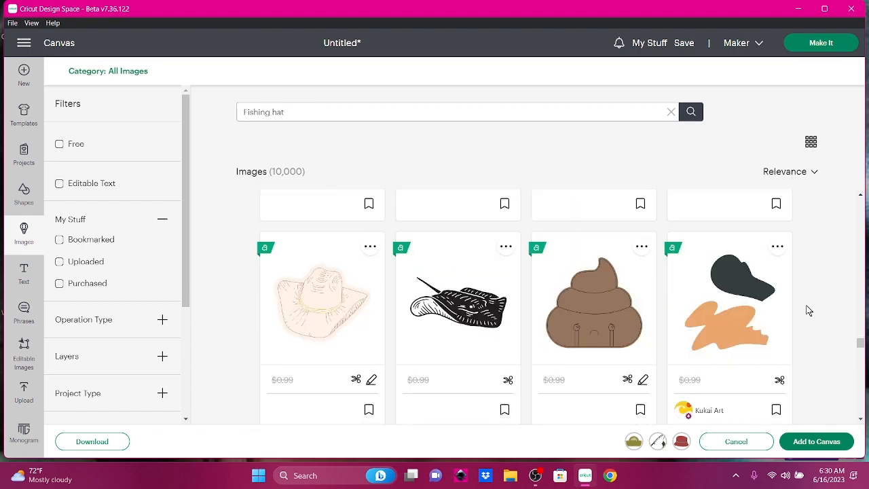
scroll(808, 311, "down", 3)
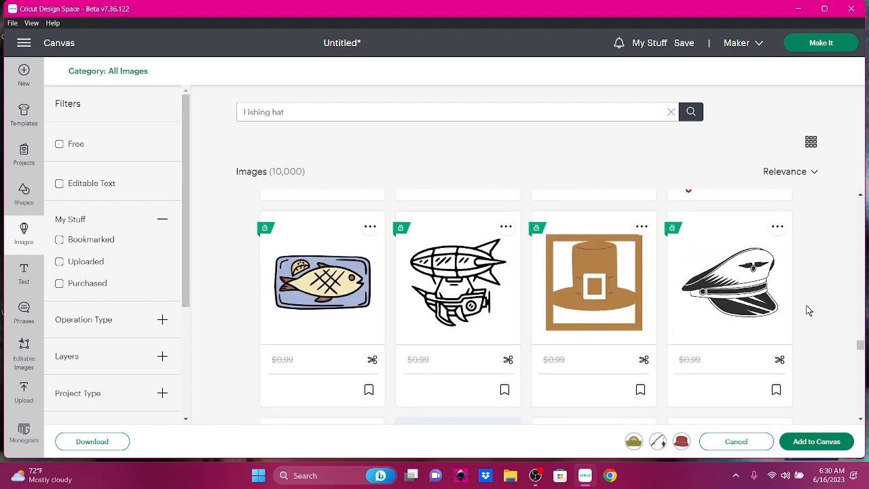
scroll(808, 311, "down", 3)
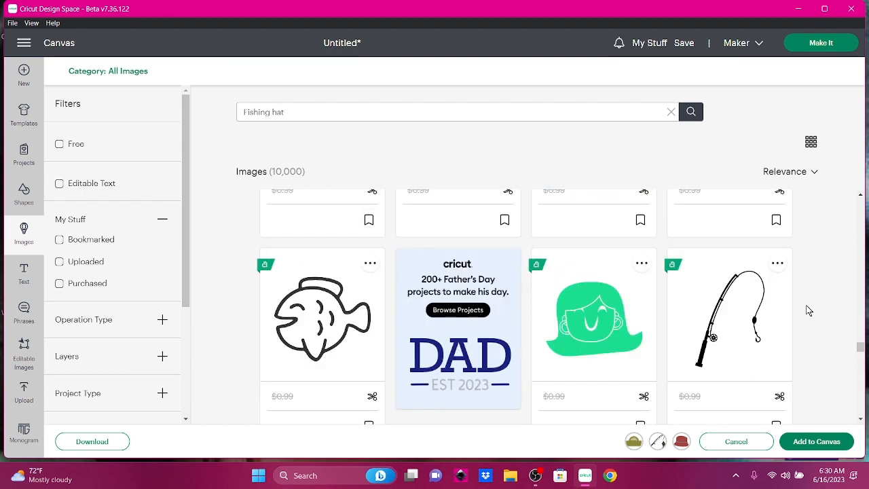
left_click(736, 312)
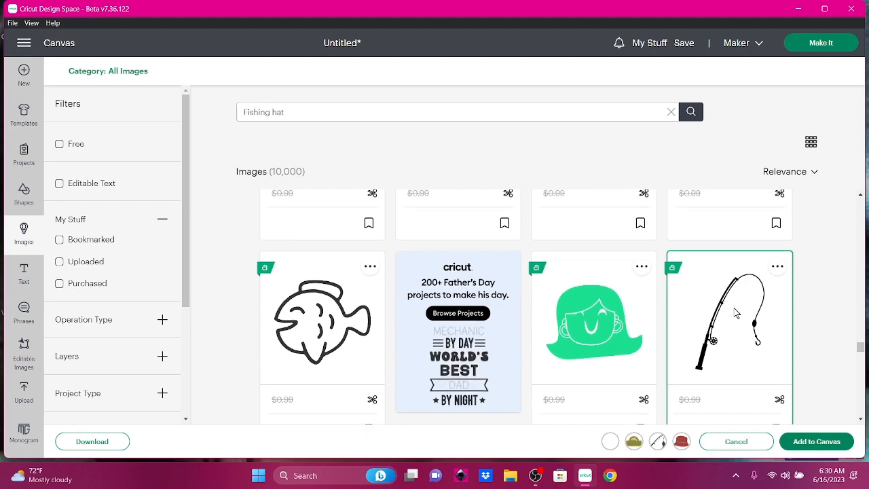
Step: Go back to the brown plaque with a mounted fish in the earlier results and add it to the image selection
scroll(736, 313, "up", 1)
scroll(736, 312, "up", 3)
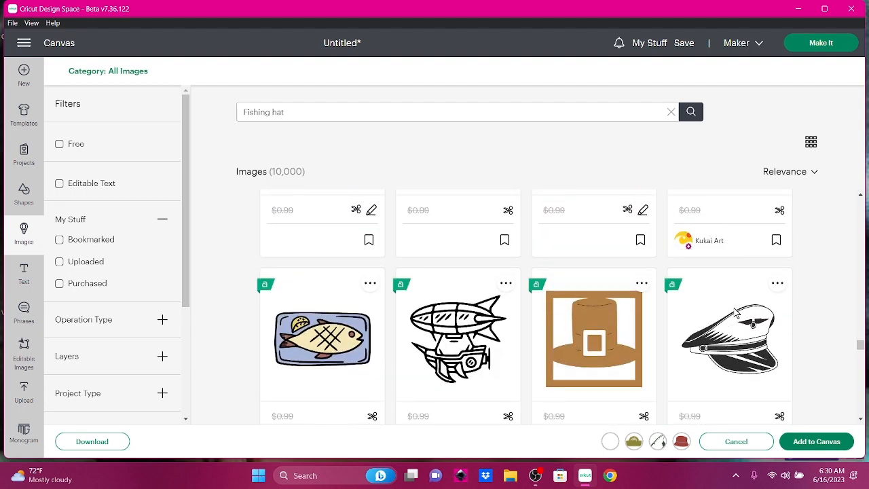
scroll(736, 312, "up", 1)
scroll(736, 312, "up", 2)
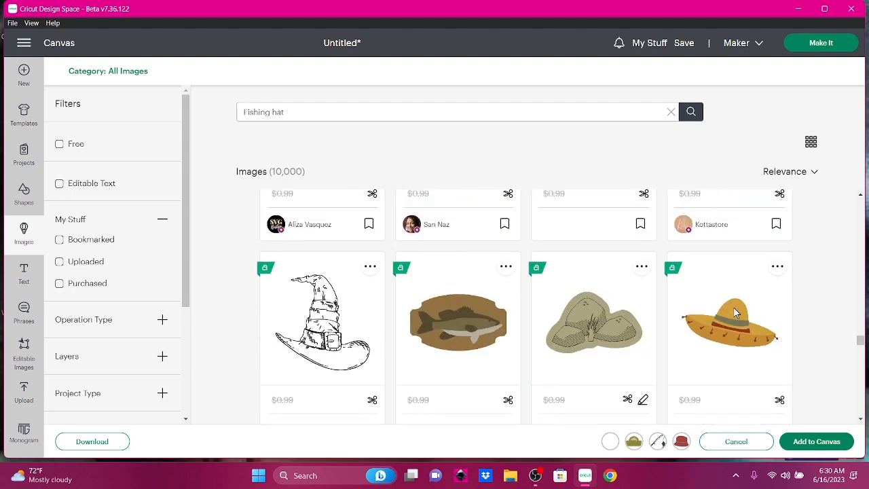
scroll(733, 307, "up", 1)
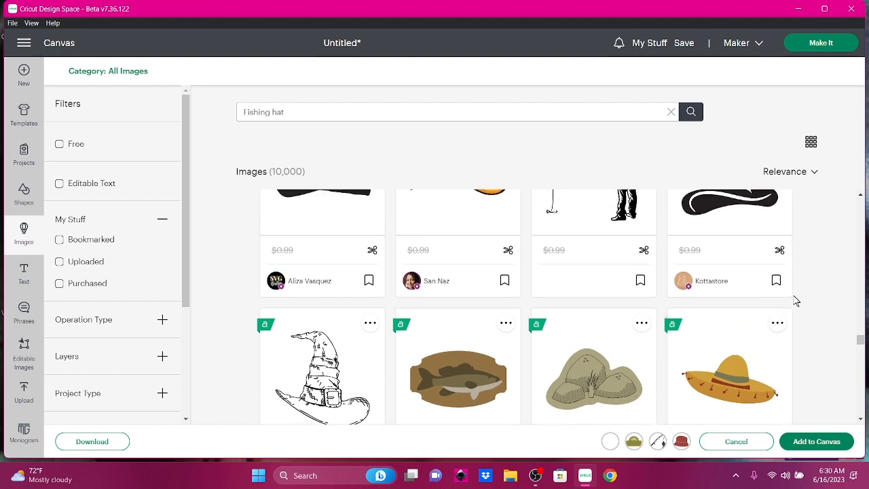
left_click(470, 370)
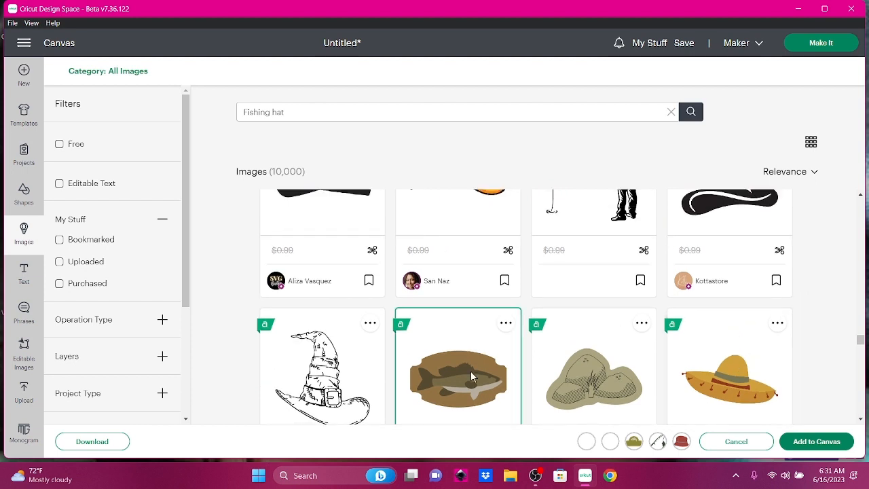
Step: Browse further through the fishing hat results for additional fish, rod, sign and hat images that suit the bear card
scroll(814, 330, "down", 1)
scroll(812, 330, "down", 5)
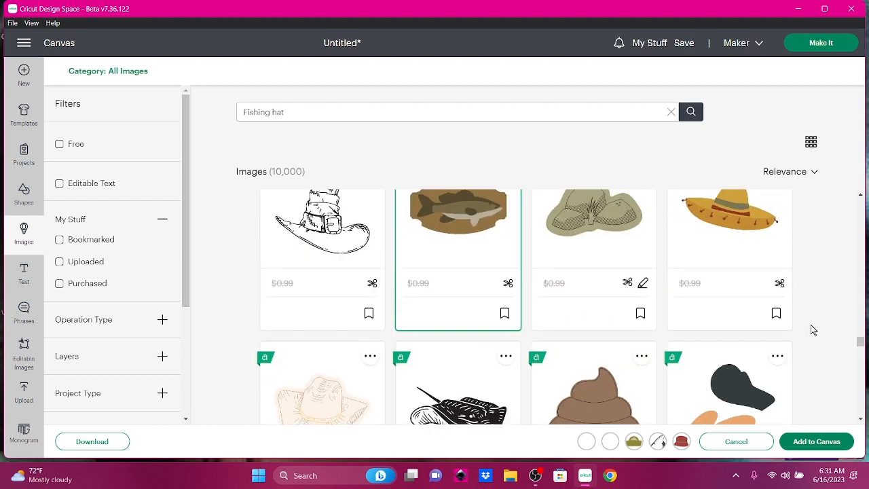
scroll(812, 330, "down", 4)
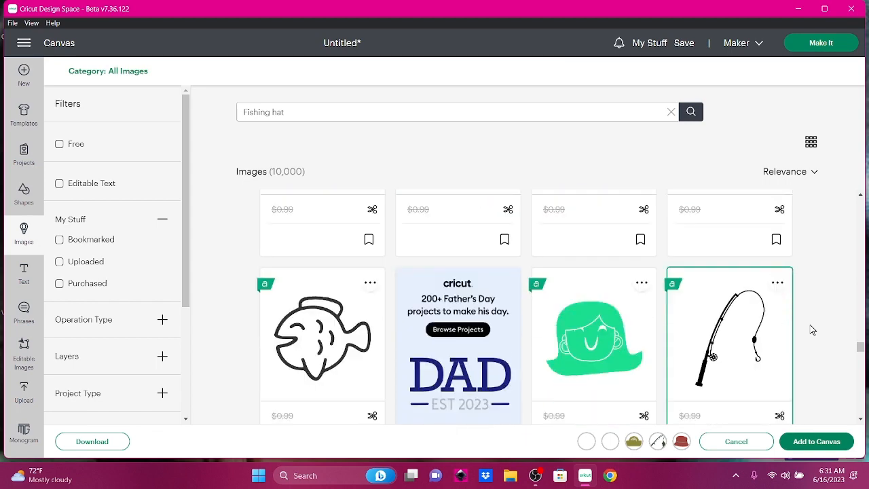
scroll(813, 330, "down", 1)
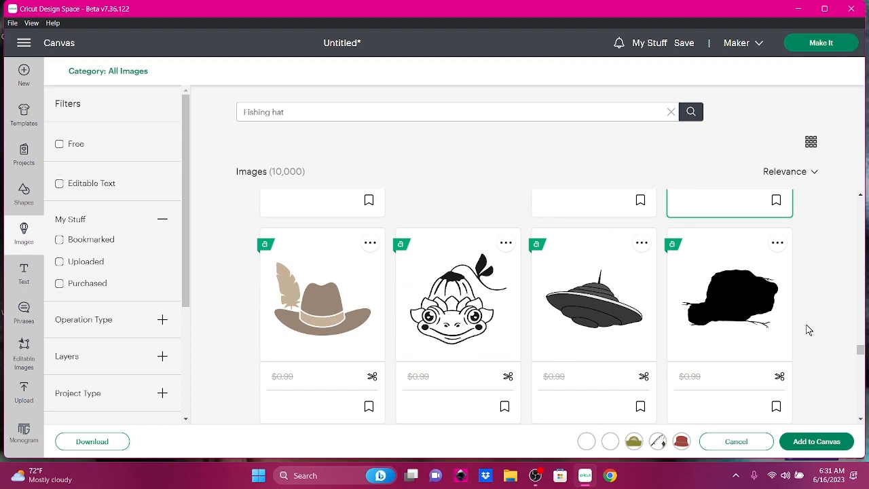
scroll(807, 327, "up", 2)
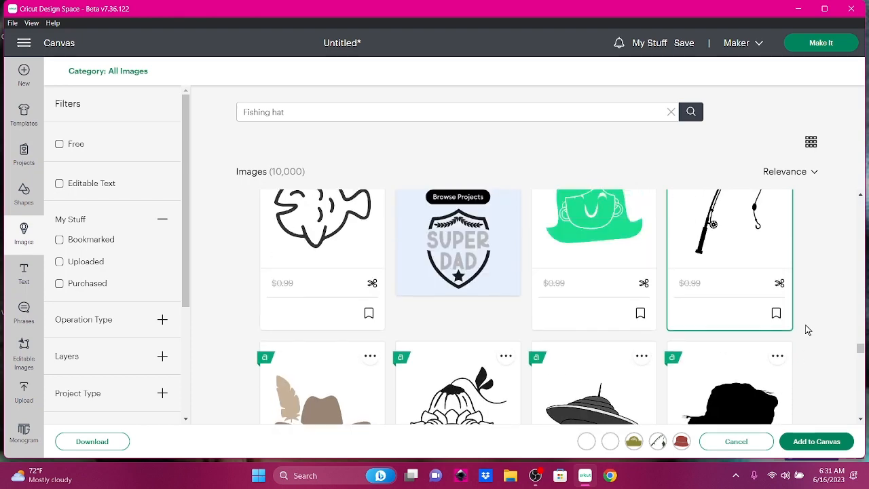
scroll(807, 330, "down", 5)
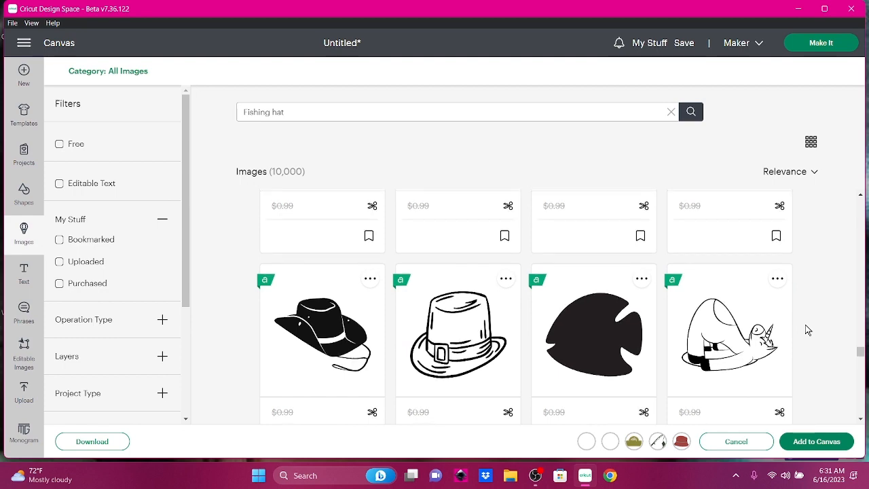
scroll(805, 325, "down", 2)
scroll(805, 324, "down", 2)
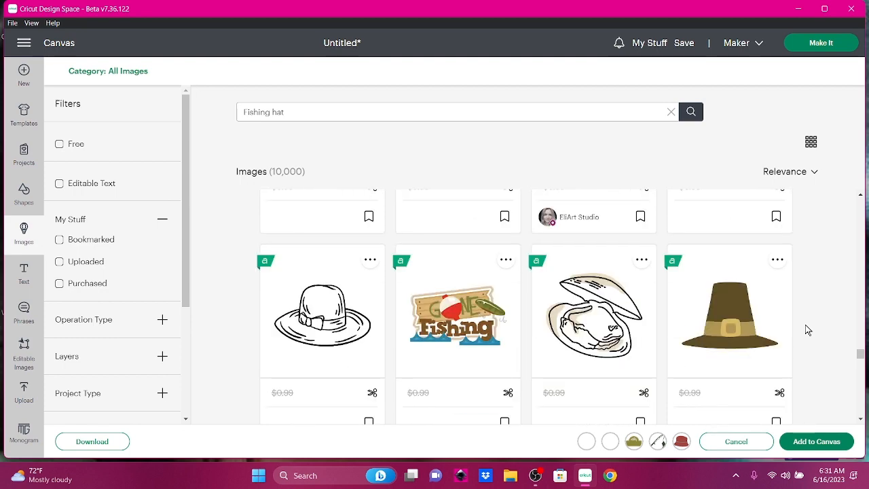
scroll(805, 324, "down", 4)
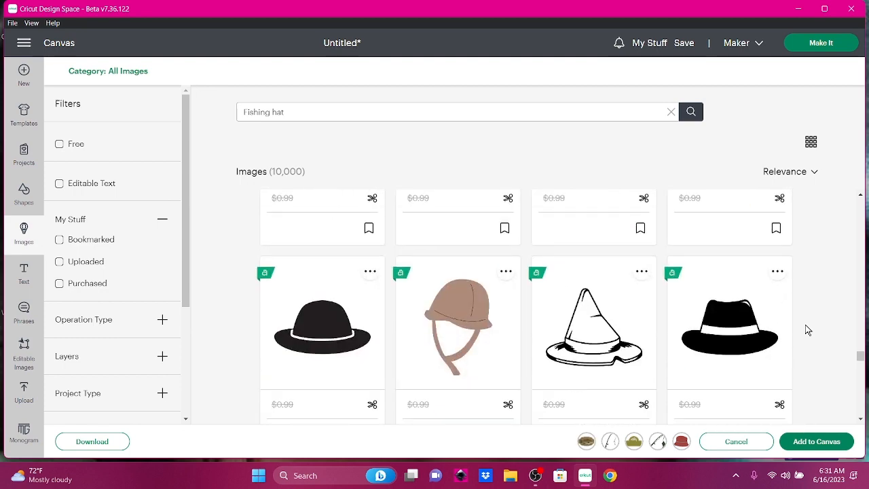
scroll(806, 325, "down", 6)
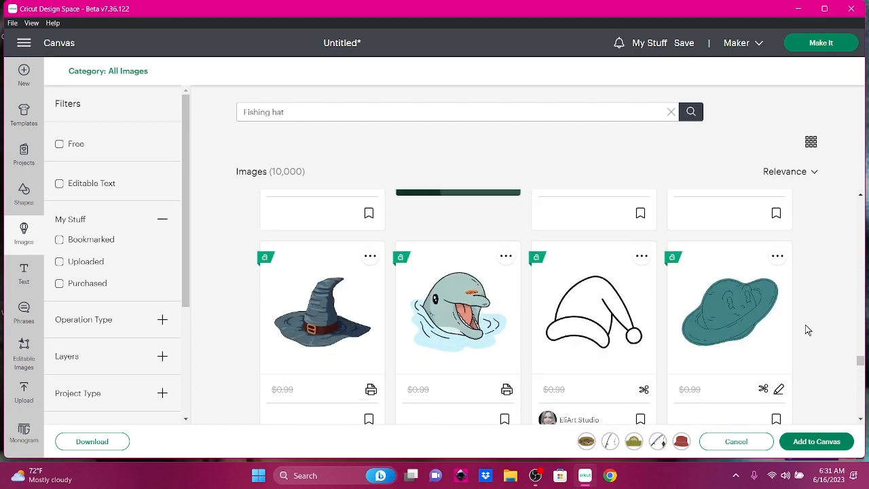
scroll(807, 330, "down", 3)
scroll(806, 329, "down", 3)
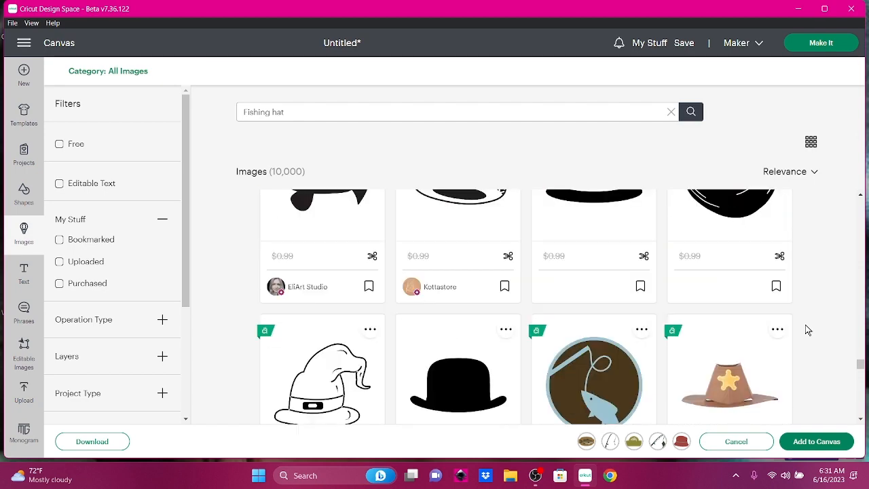
scroll(806, 329, "down", 2)
scroll(805, 325, "down", 3)
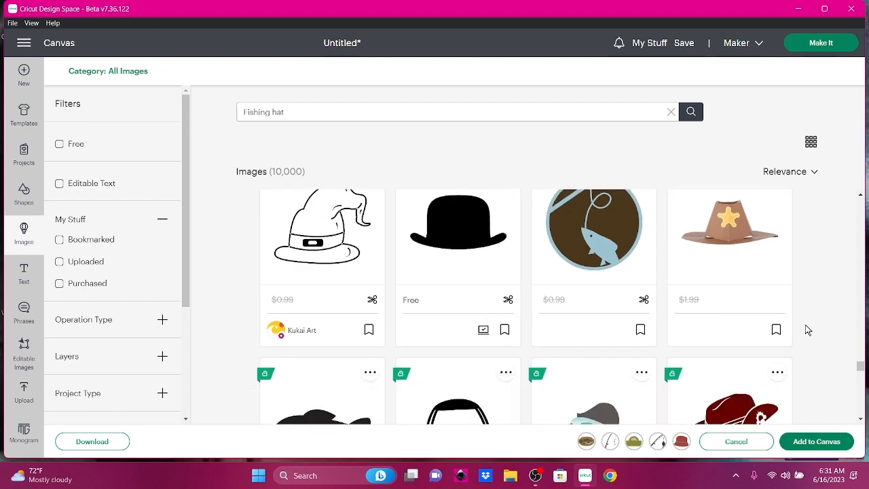
scroll(805, 324, "down", 5)
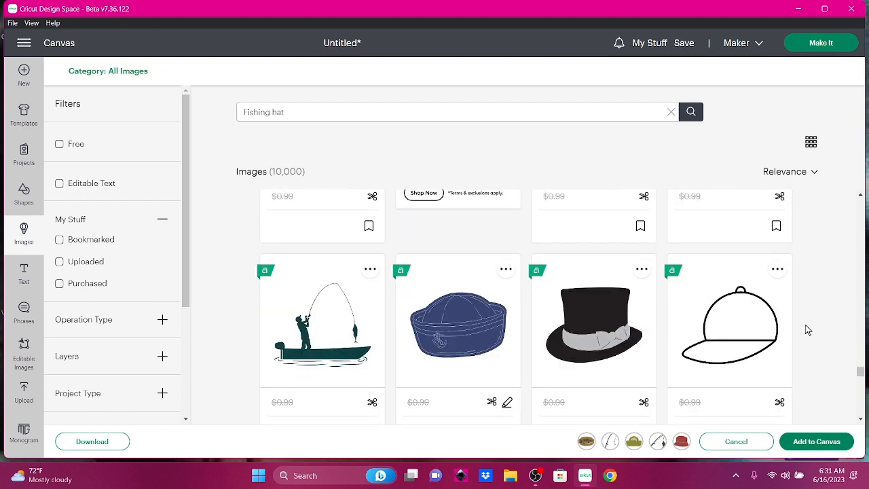
scroll(806, 324, "down", 3)
scroll(807, 330, "down", 3)
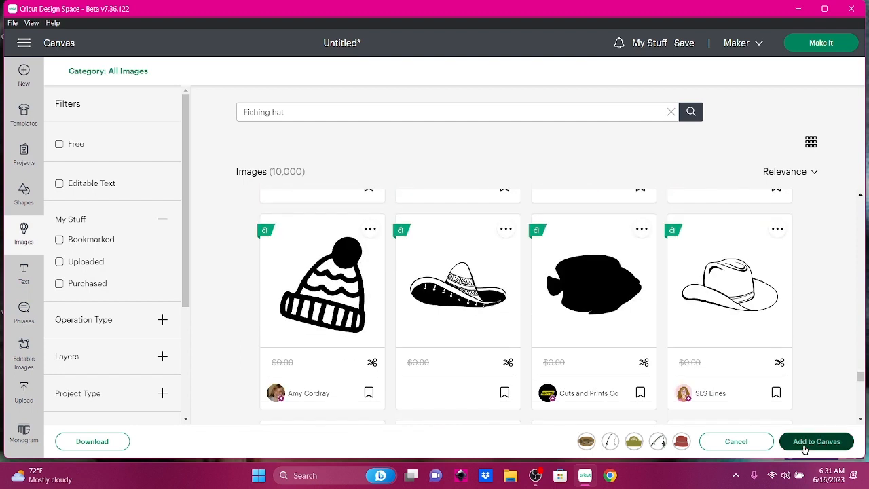
Step: Add the selected fishing images to the canvas and move the mounted fish plaque to the empty area above the SON card
left_click(816, 442)
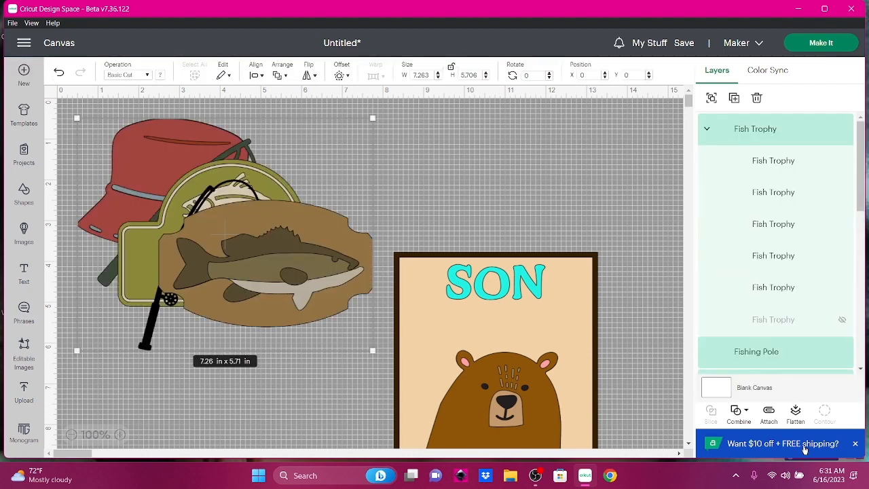
left_click(450, 196)
left_click_drag(341, 270, 638, 155)
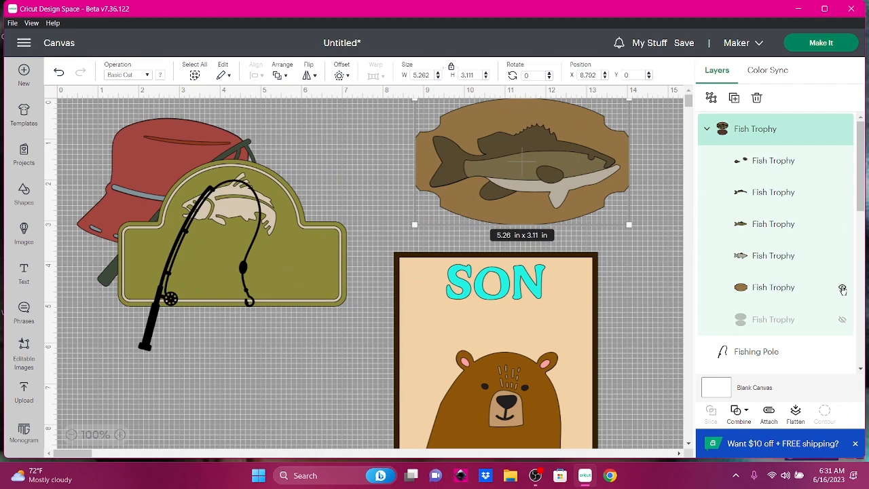
Step: Hide the brown plaque layer behind the fish and move the black fishing pole beside the bear, over the card's edge
left_click(842, 289)
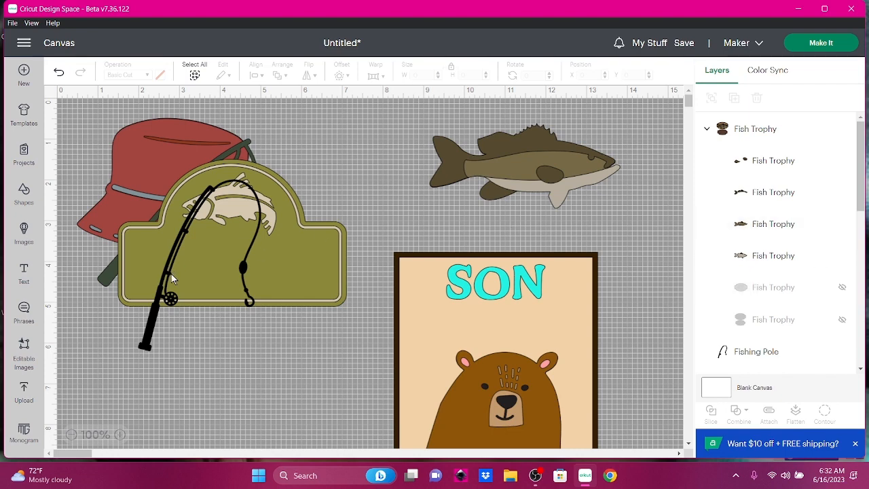
left_click_drag(167, 279, 585, 406)
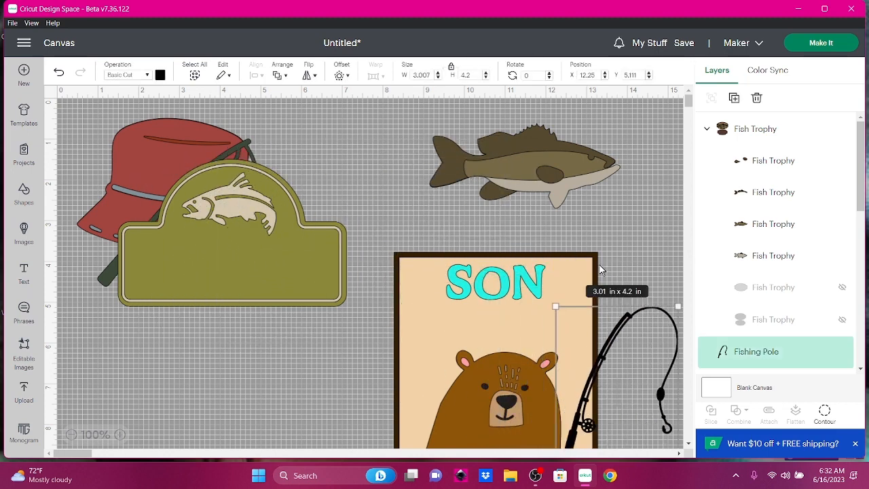
Step: Scale the fish down to about 3.67 x 1.64 in, then hide and reshow its fin layer to check it
left_click(548, 171)
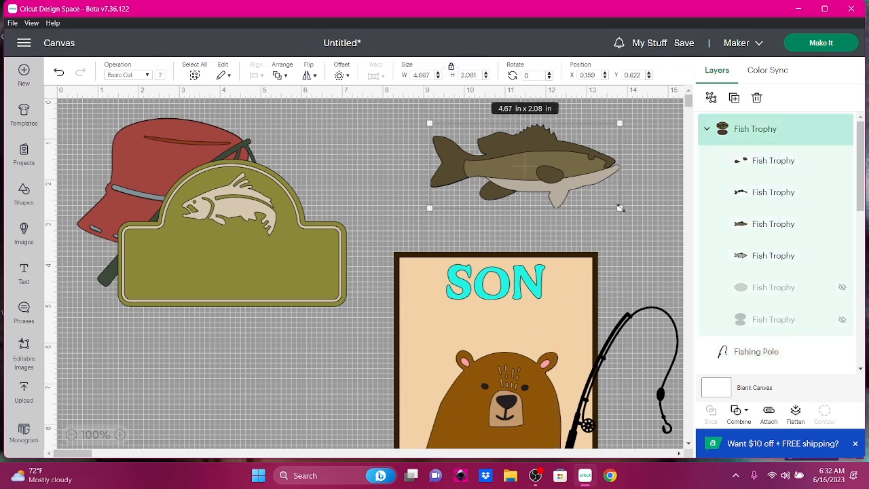
left_click_drag(620, 207, 579, 176)
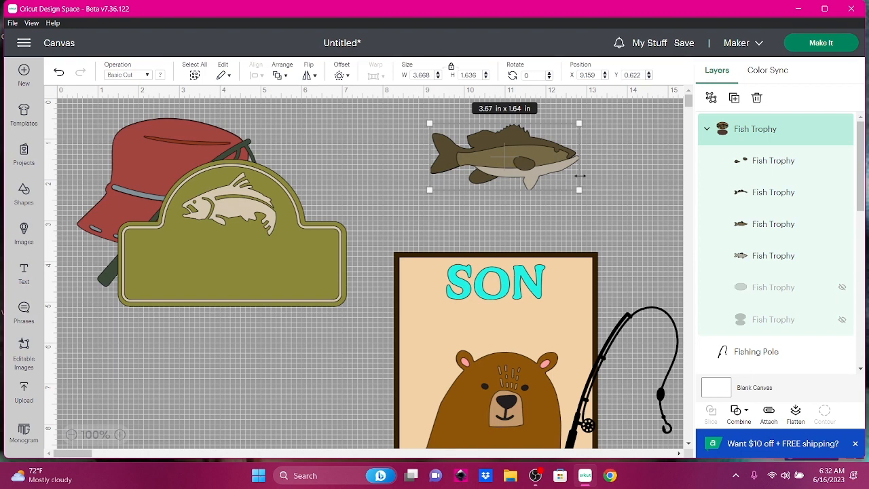
mouse_move(812, 165)
left_click(843, 162)
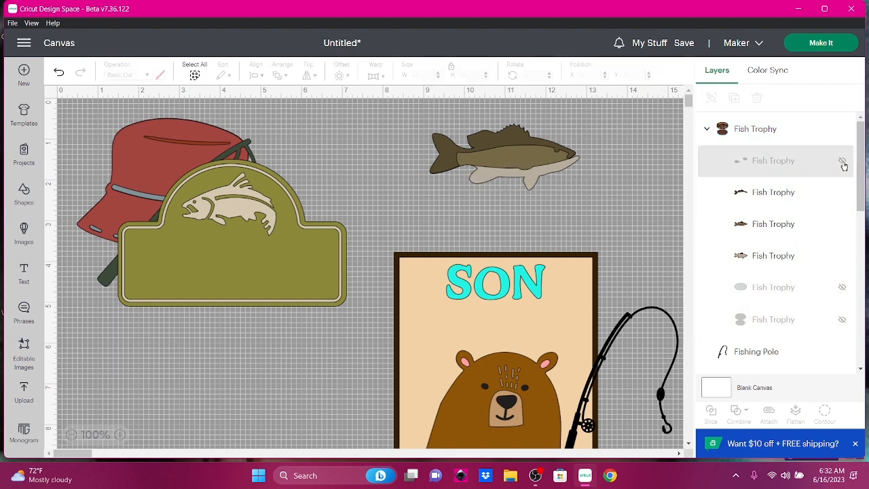
left_click(842, 161)
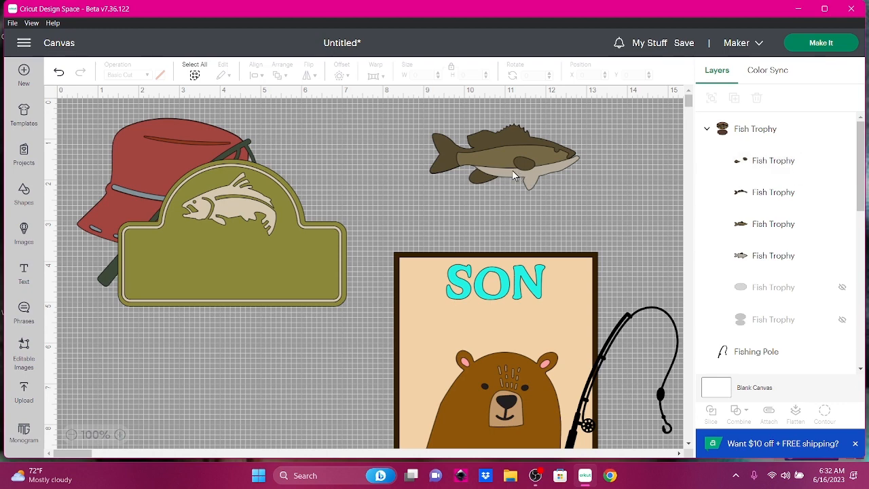
Step: Move the olive salmon label onto the card above the bear's head and scale it down to about 3.22 x 2.07 in
left_click(237, 244)
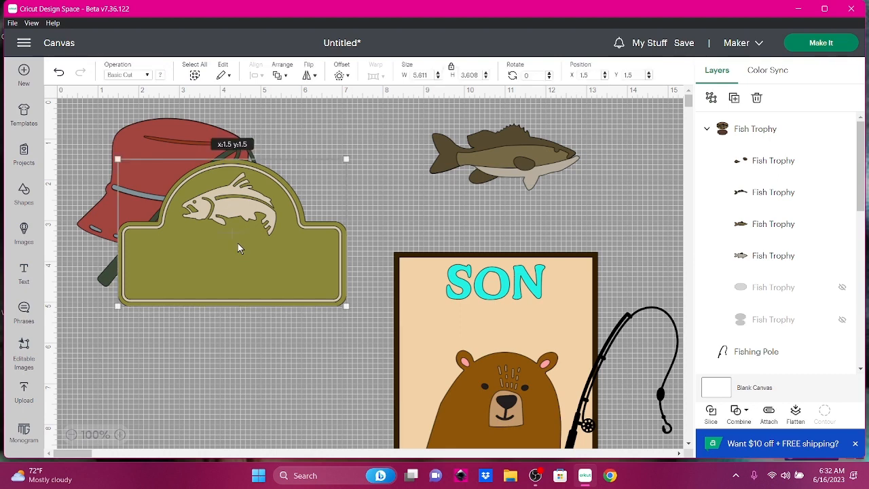
left_click_drag(330, 250, 457, 250)
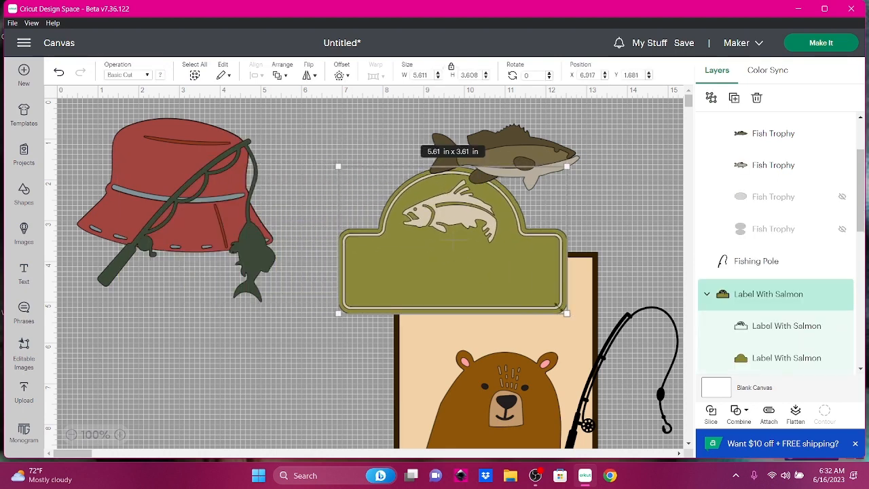
left_click_drag(566, 313, 493, 265)
left_click_drag(424, 243, 492, 329)
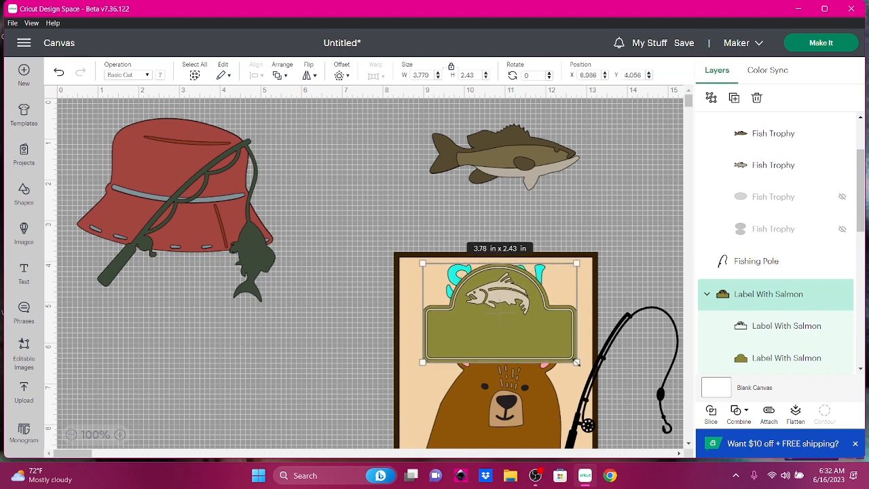
left_click_drag(576, 362, 553, 347)
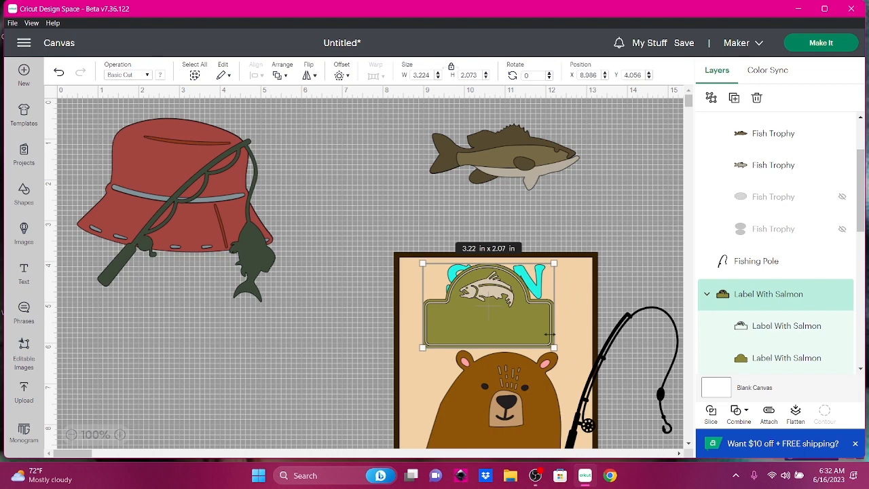
Step: Recolor the salmon label's olive background layer, comparing several browns and a dark green before choosing the dark olive-brown #564a30
left_click(842, 357)
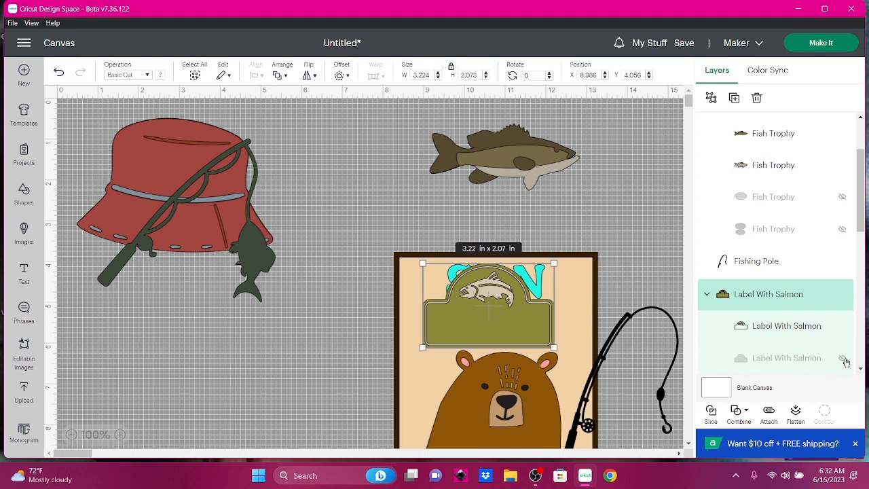
left_click(843, 359)
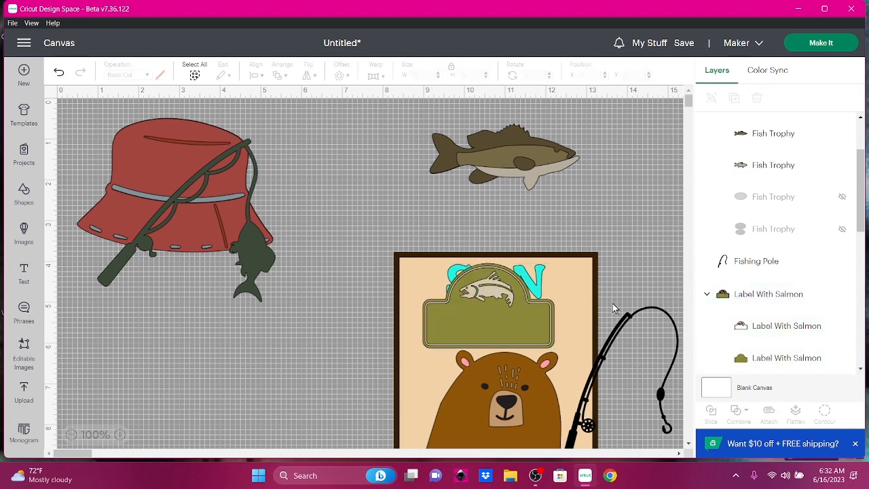
left_click(737, 358)
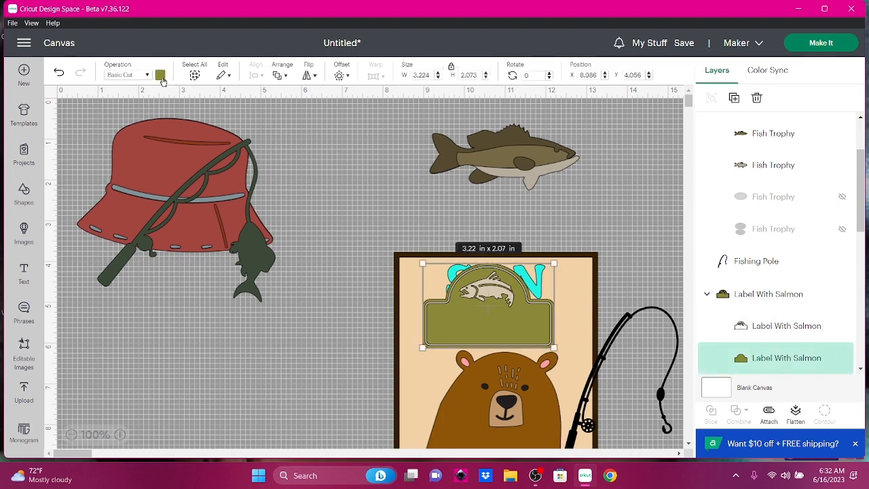
left_click(161, 76)
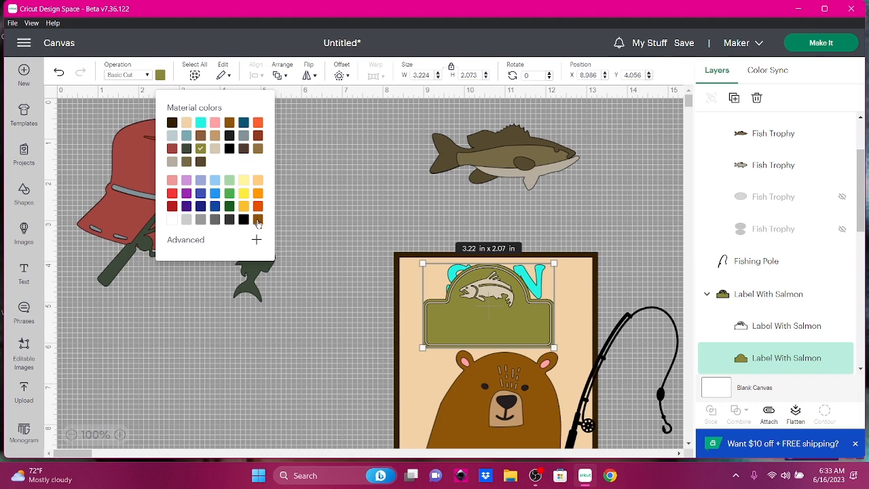
left_click(258, 219)
left_click(256, 241)
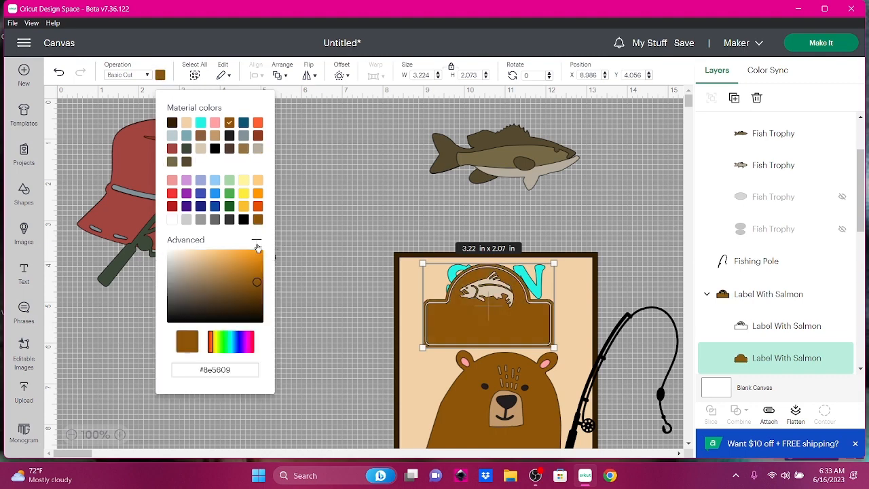
left_click(261, 321)
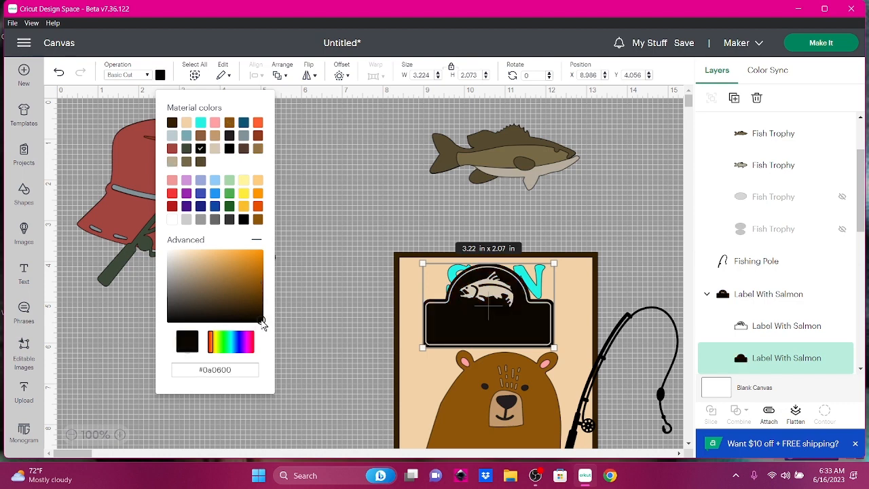
left_click(245, 304)
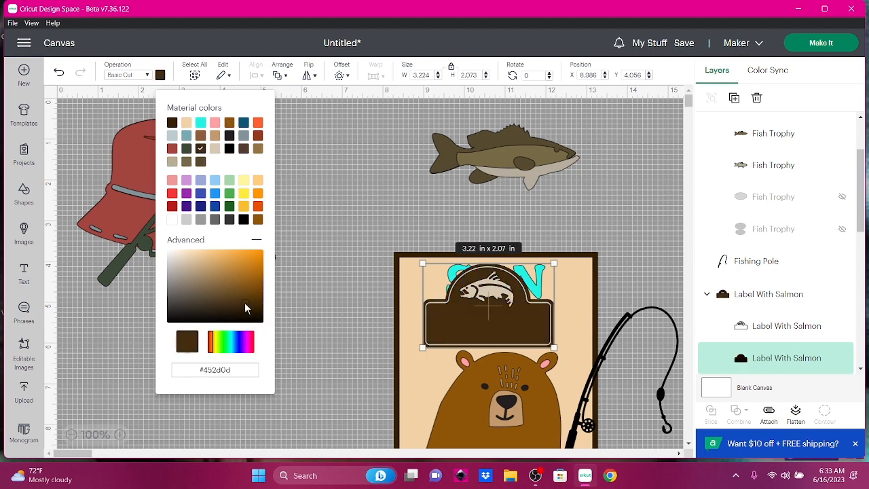
left_click(230, 124)
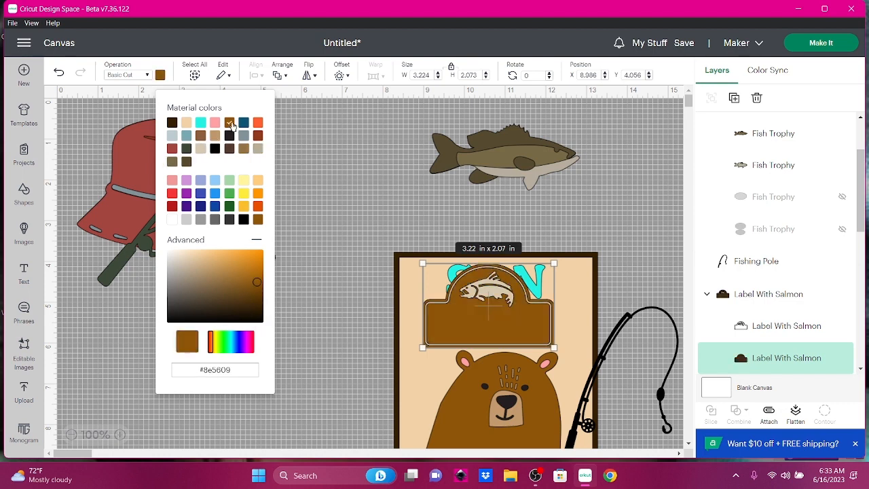
left_click(186, 149)
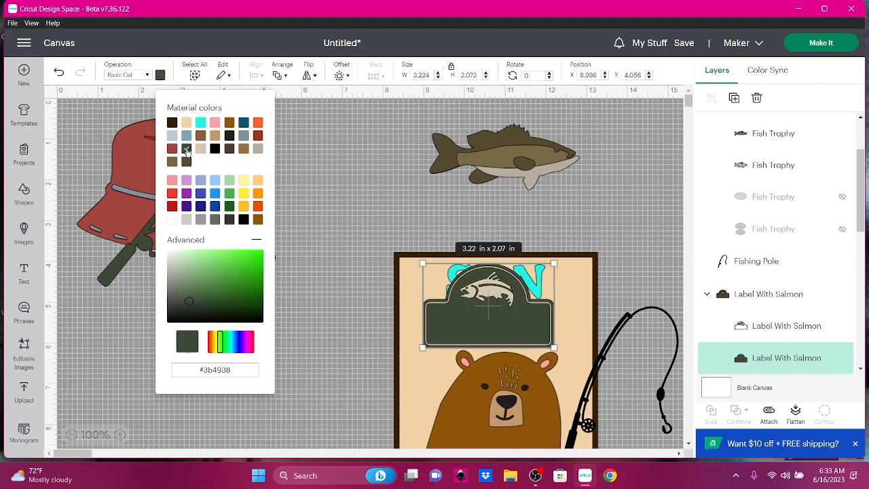
left_click(229, 150)
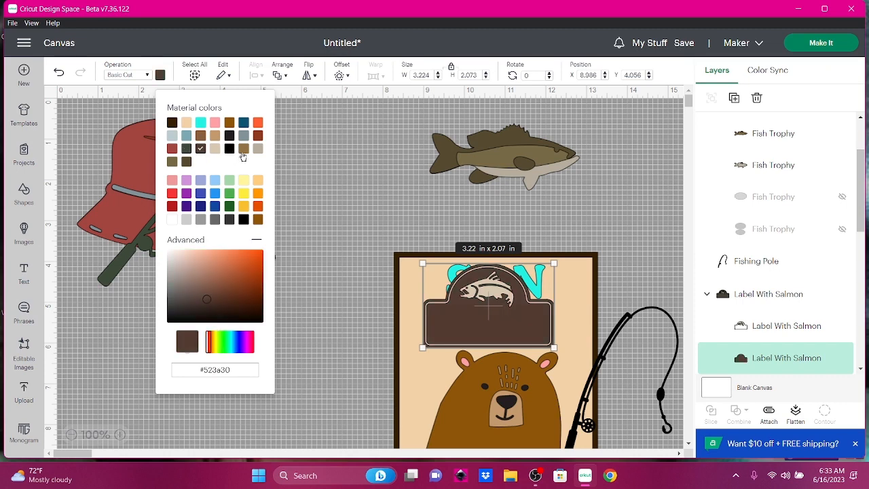
left_click(186, 162)
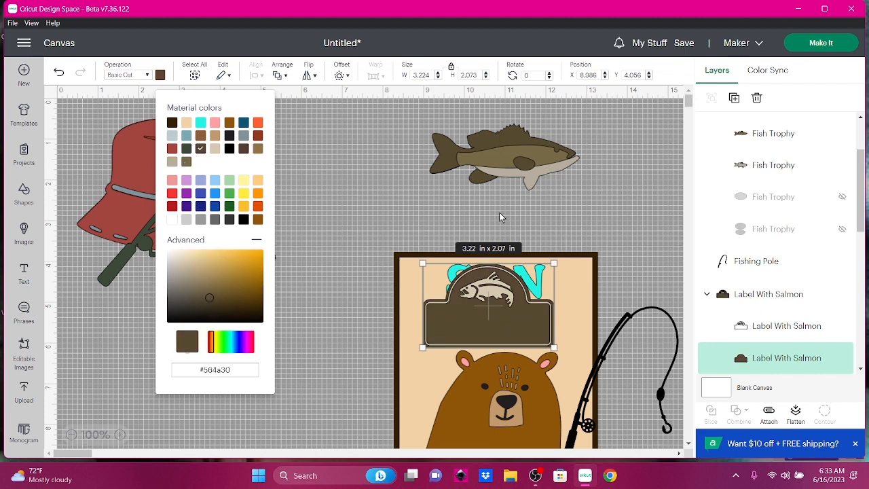
left_click(541, 285)
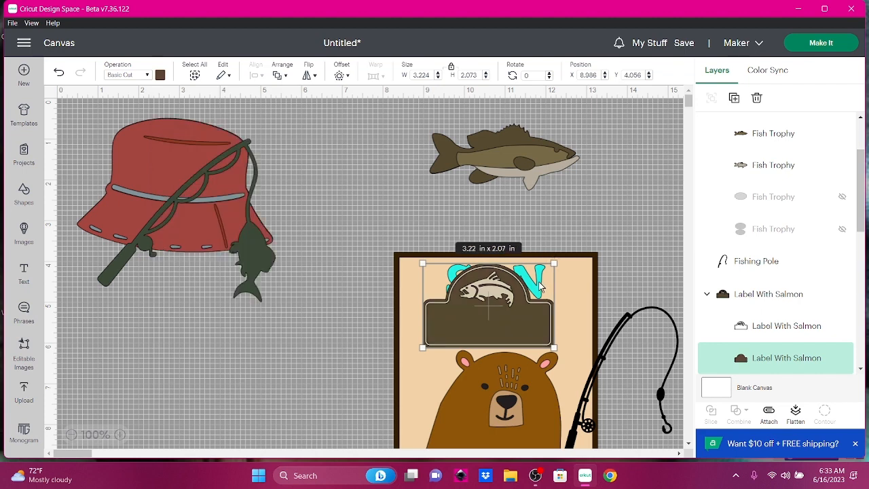
left_click_drag(529, 317, 494, 316)
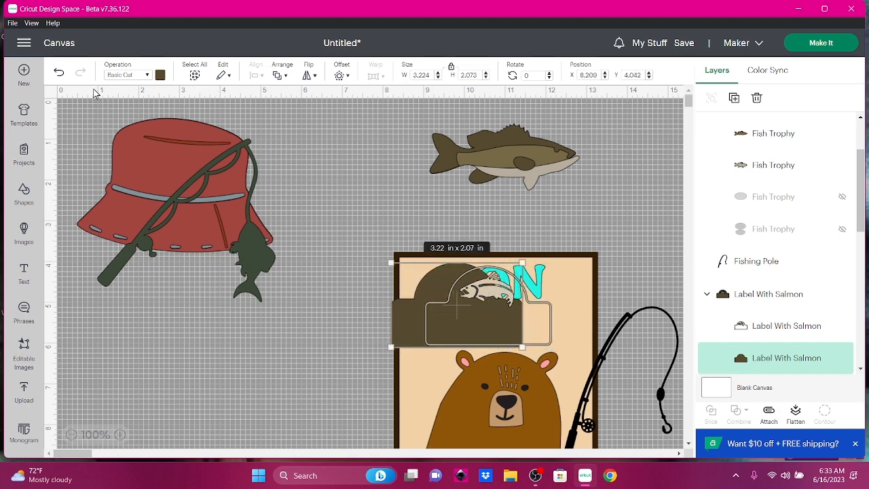
left_click(60, 75)
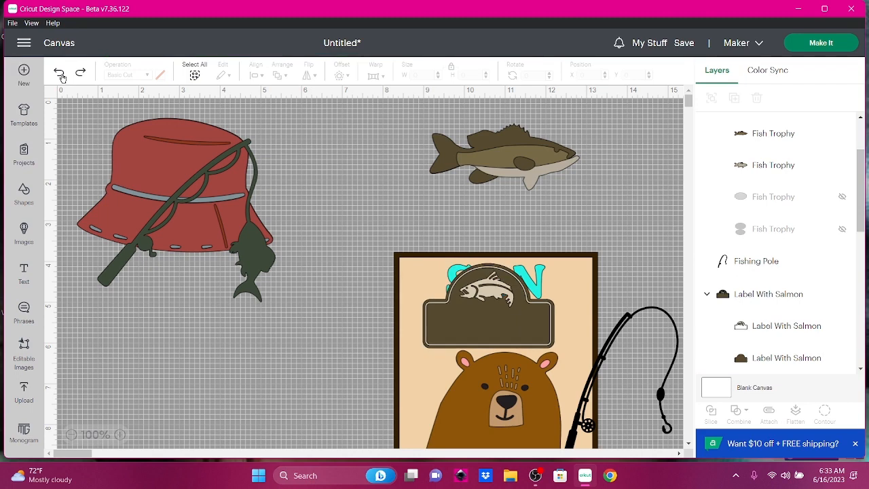
Step: Move the SON text off the card to the space between hat and fish, and reposition the whole salmon label above the bear's head
left_click(755, 294)
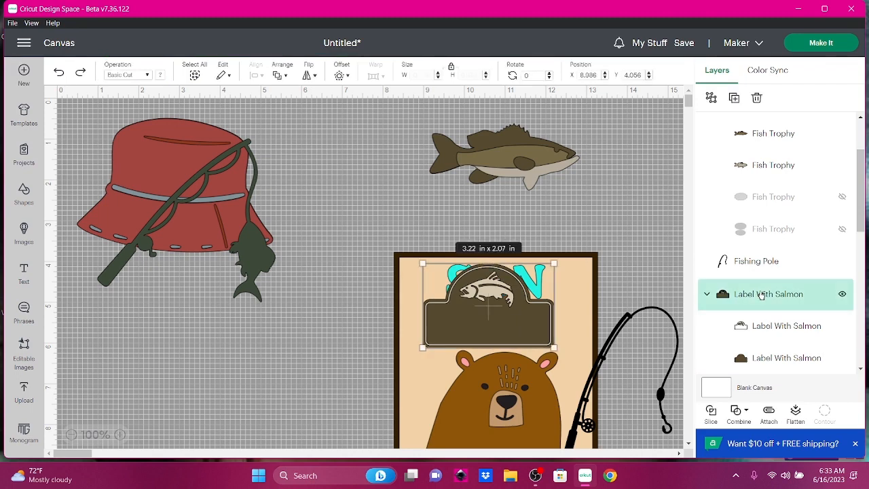
left_click_drag(501, 315, 397, 299)
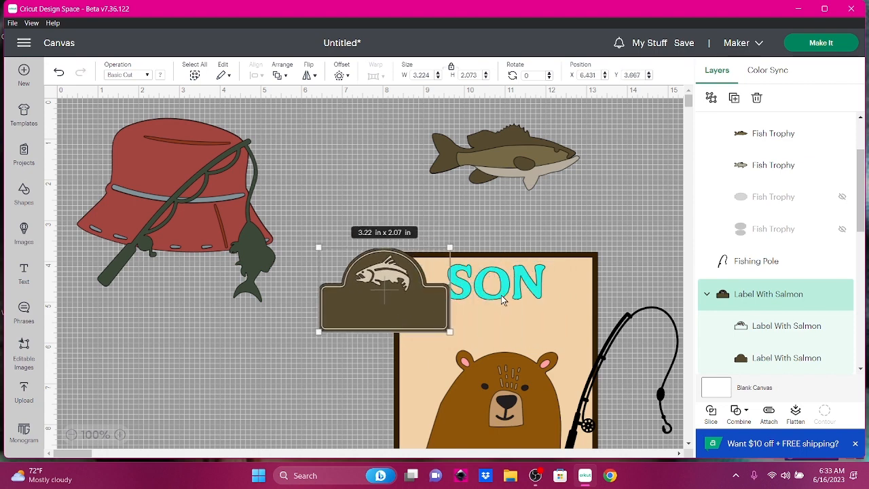
left_click_drag(497, 302, 356, 199)
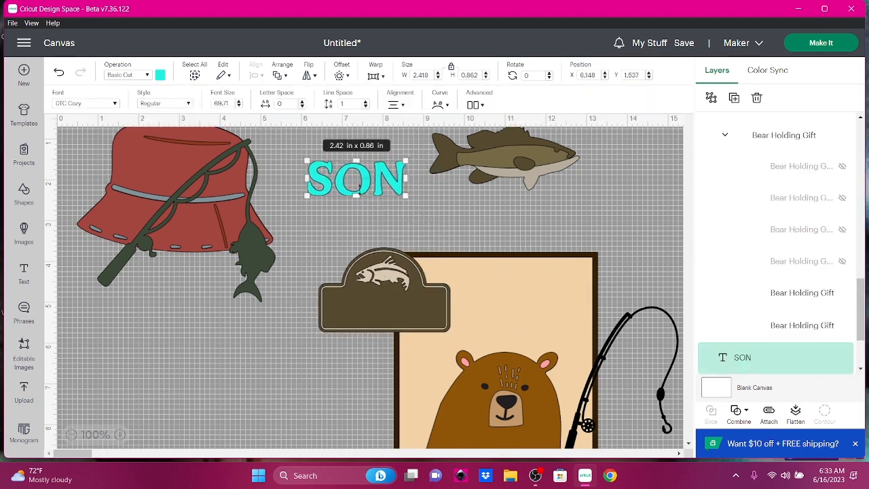
left_click_drag(368, 302, 487, 312)
Step: Scale the SON text down to about 2.11 x 0.75 in, place it on the salmon label's lower panel and bring it to the front
left_click(351, 195)
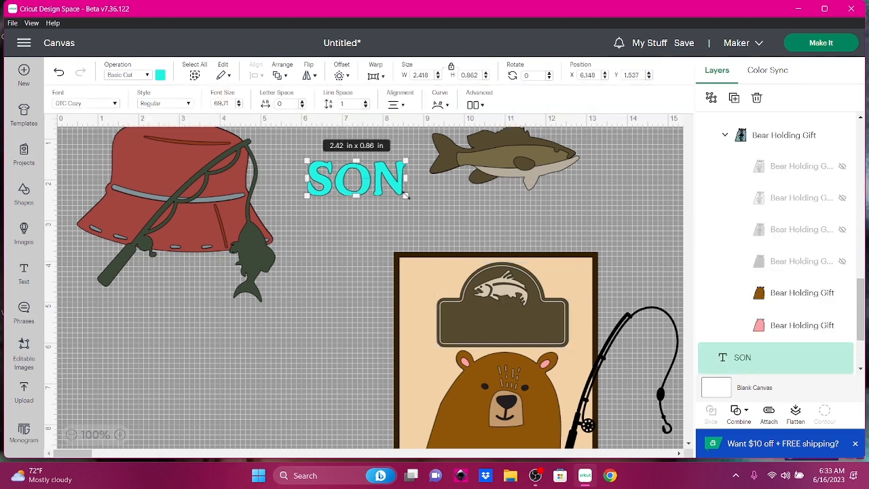
left_click_drag(406, 196, 522, 319)
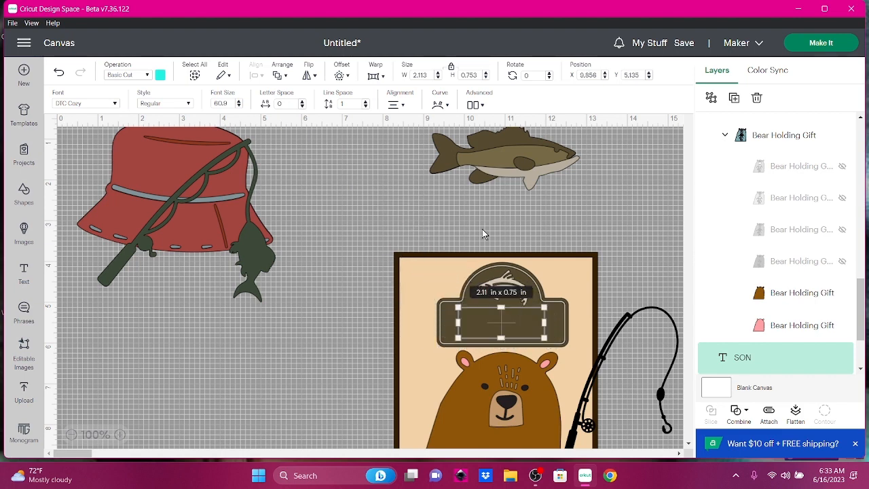
left_click(279, 76)
left_click(299, 100)
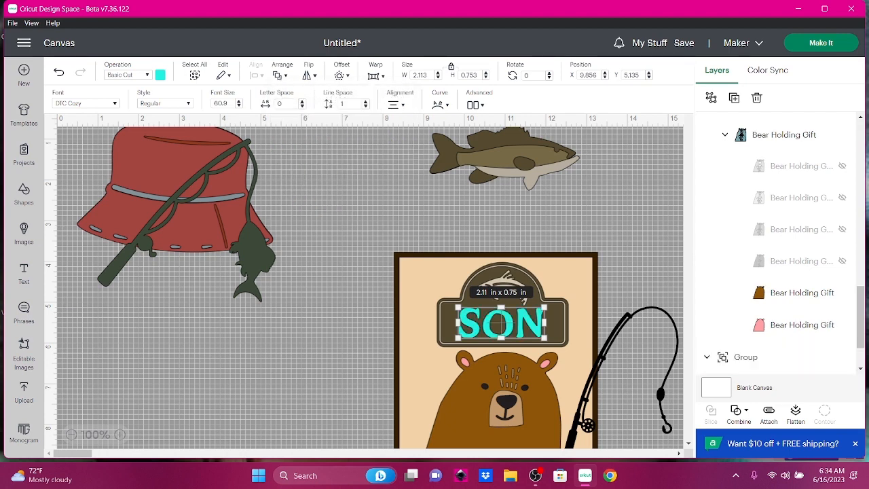
Step: Recolor the SON text to the light beige #d6c8b1 used in the salmon label
left_click(161, 75)
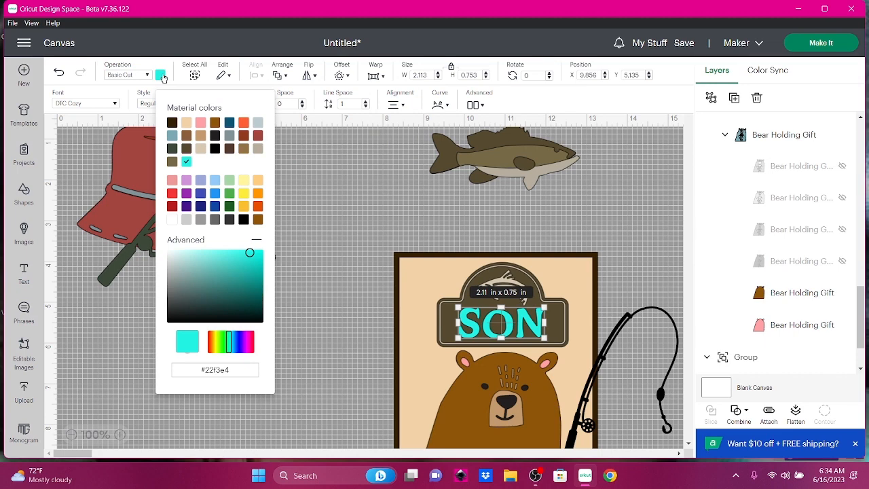
left_click(201, 136)
left_click(201, 149)
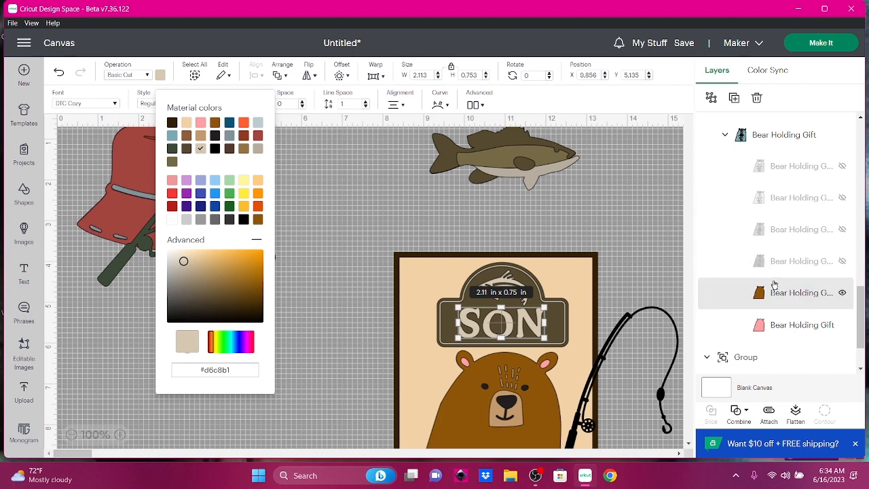
Step: Slice the SON text out of the salmon label's dark olive-brown background layer
scroll(774, 285, "up", 3)
scroll(774, 285, "up", 5)
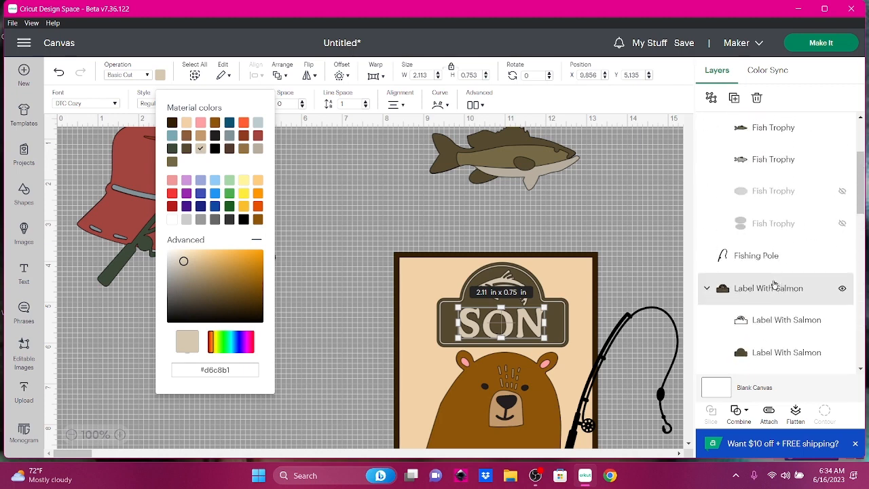
scroll(774, 285, "up", 3)
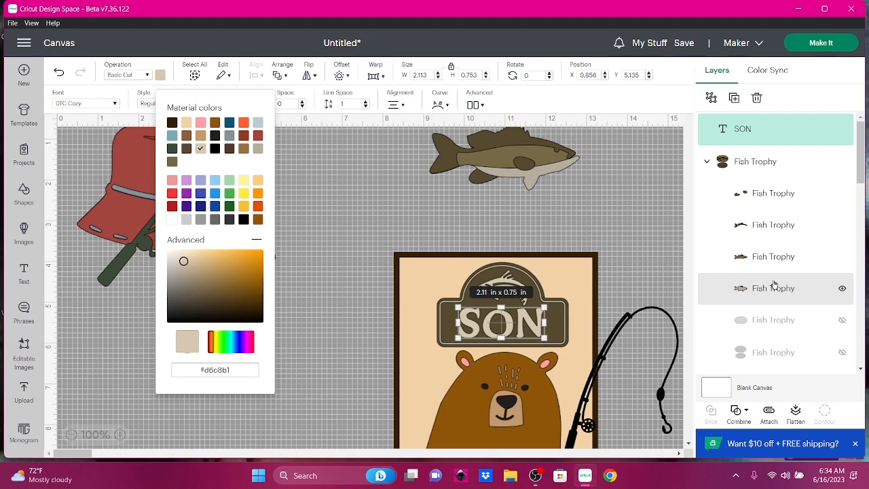
scroll(774, 285, "down", 3)
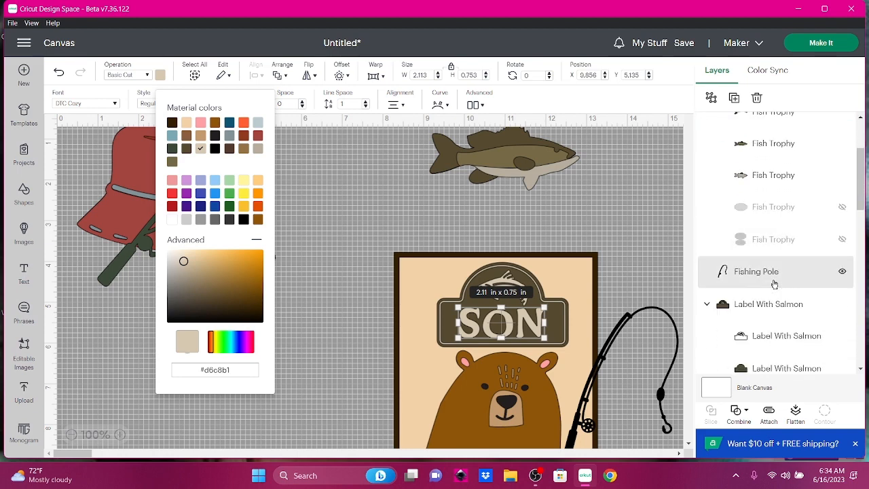
scroll(774, 284, "down", 2)
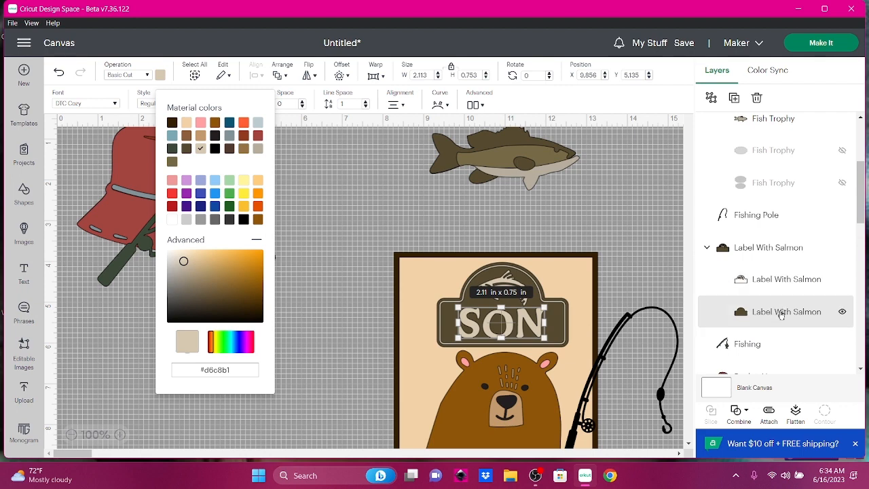
left_click(781, 312)
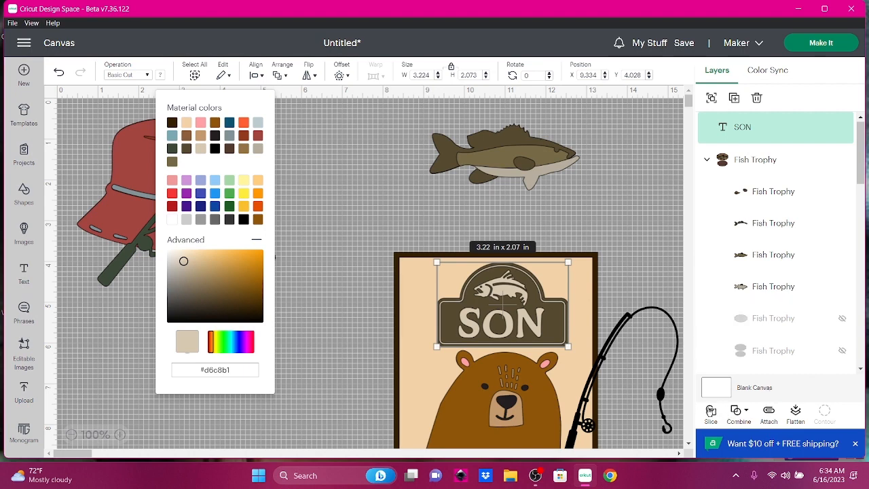
left_click(711, 412)
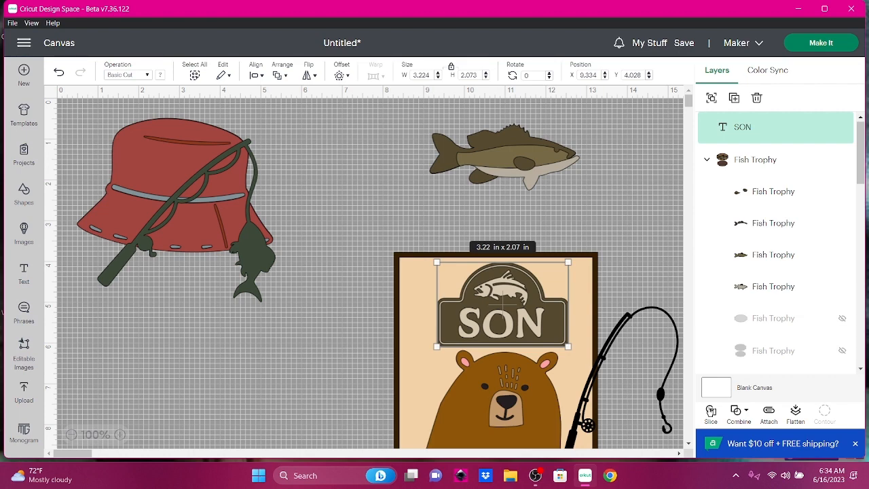
left_click(710, 410)
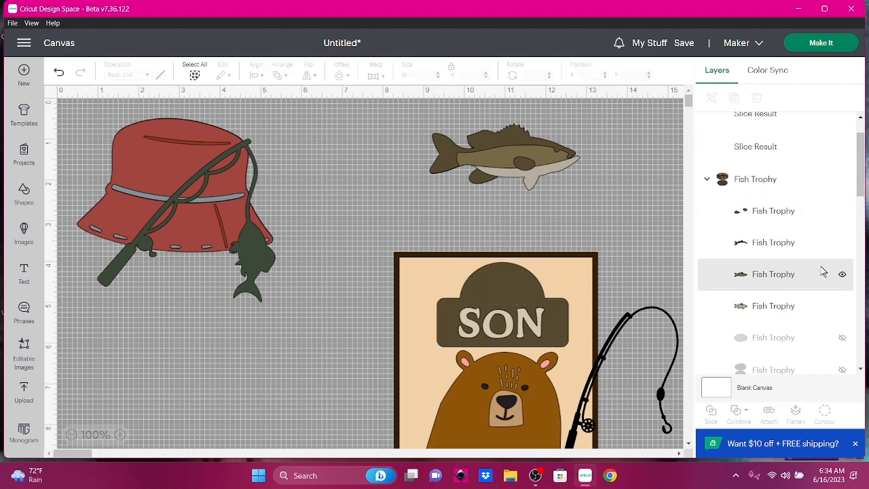
Step: Hide the two SON lettering pieces produced by the slice, keeping the cut-out label background visible
scroll(823, 271, "up", 1)
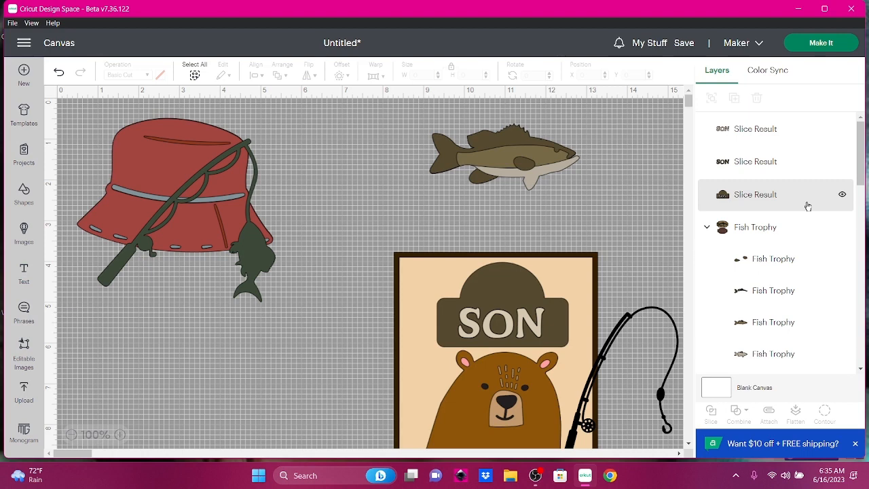
left_click(842, 165)
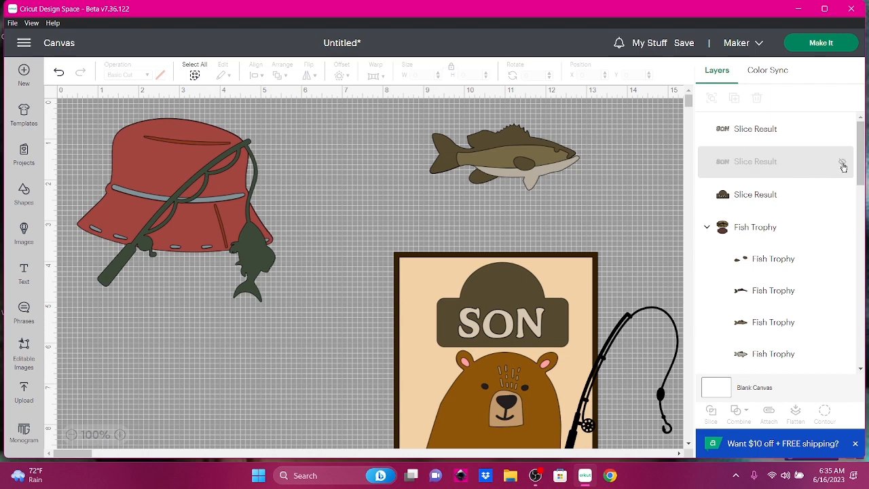
left_click(842, 129)
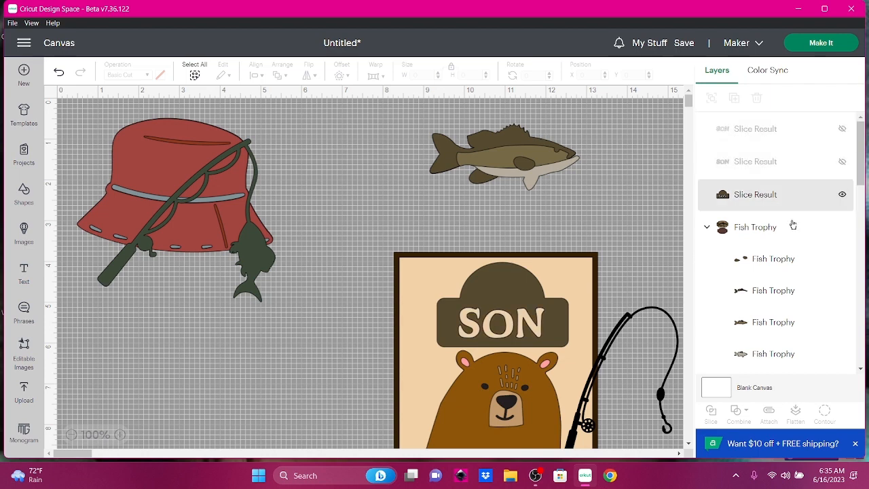
Step: Bring the beige salmon and outline layer of the label to the front, above the sliced background
scroll(795, 229, "down", 5)
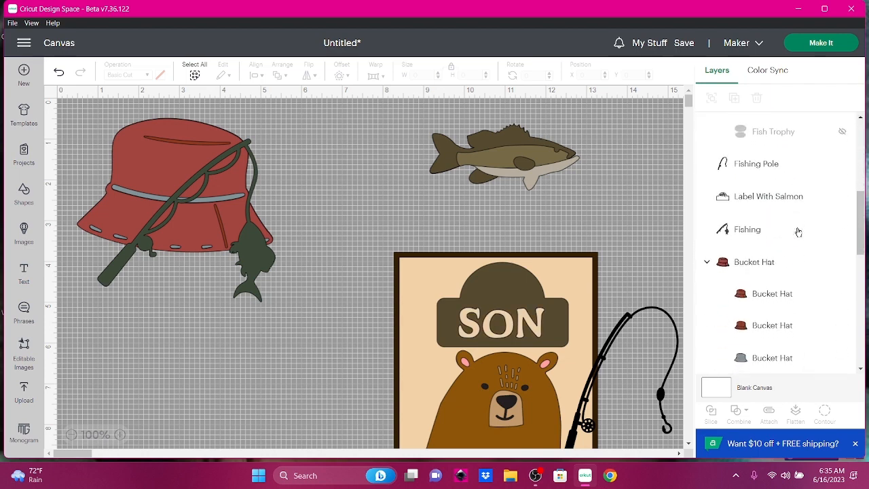
scroll(798, 232, "down", 7)
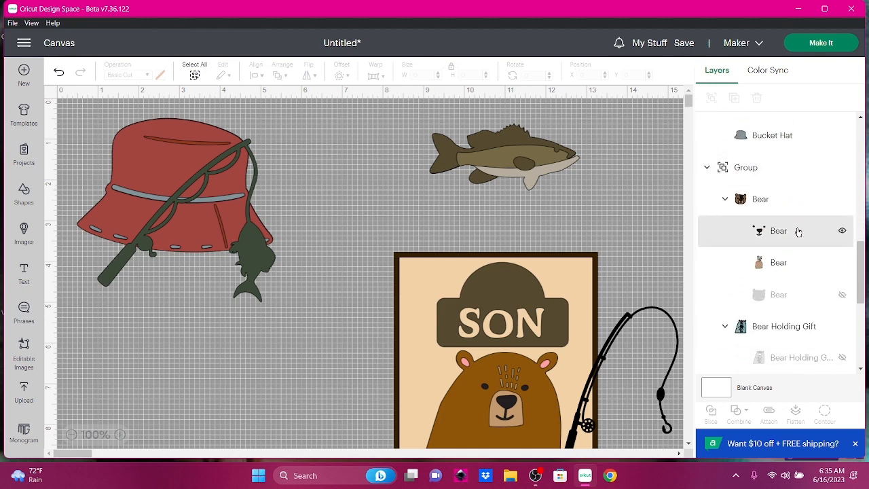
scroll(798, 232, "down", 5)
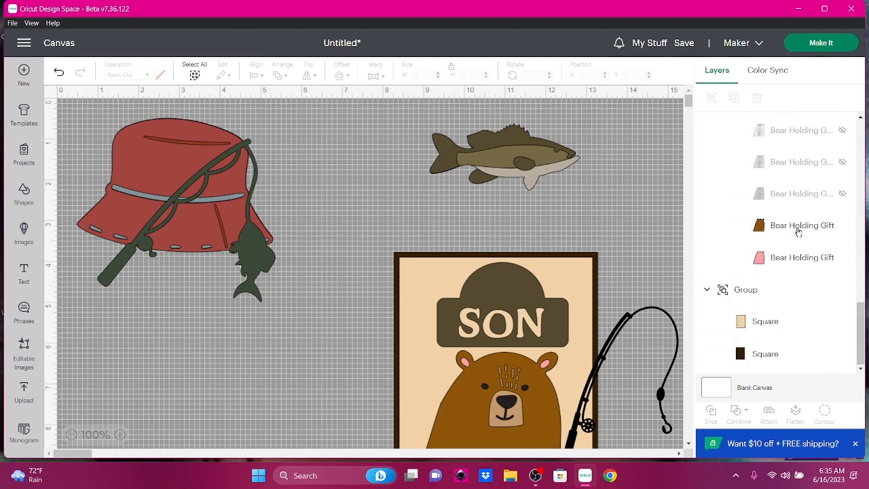
scroll(799, 231, "up", 6)
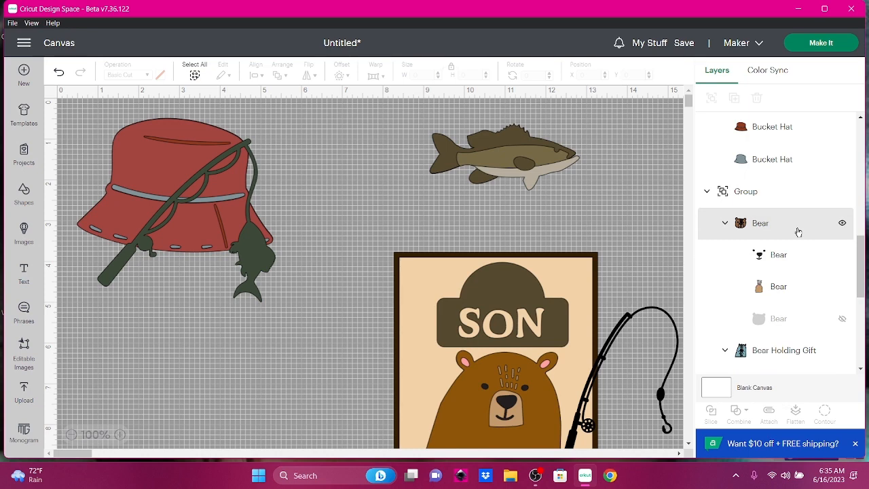
scroll(798, 231, "up", 5)
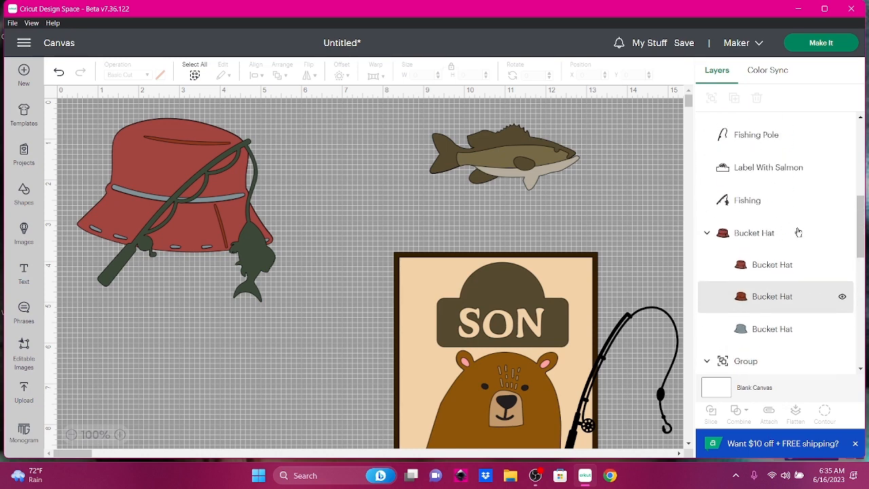
scroll(798, 232, "up", 2)
left_click(797, 230)
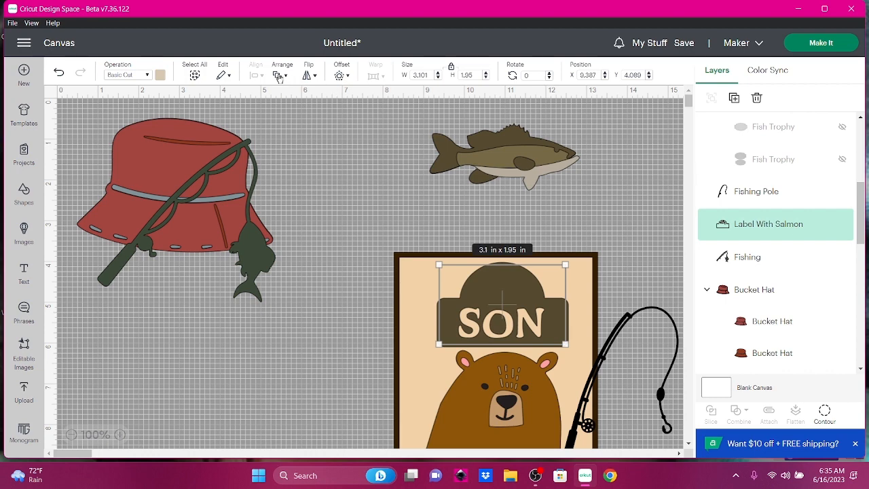
left_click(279, 76)
left_click(288, 97)
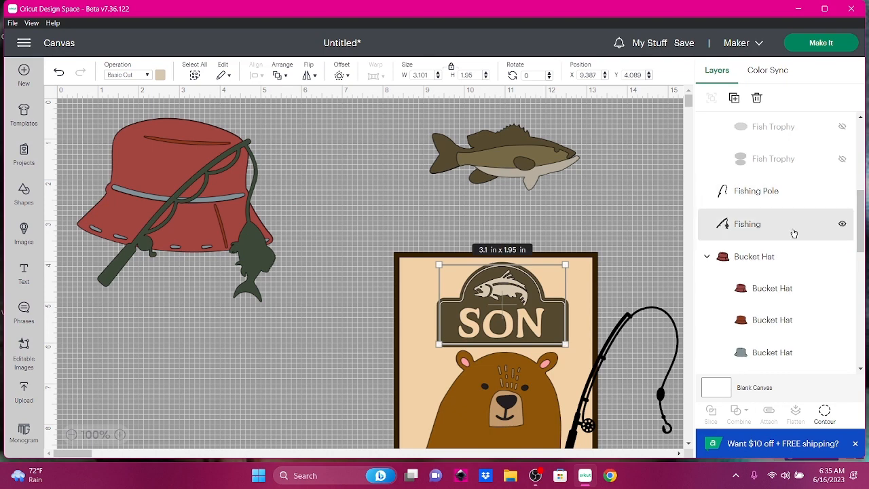
Step: Group the beige salmon outline layer with the label background that has SON cut out
scroll(795, 234, "up", 5)
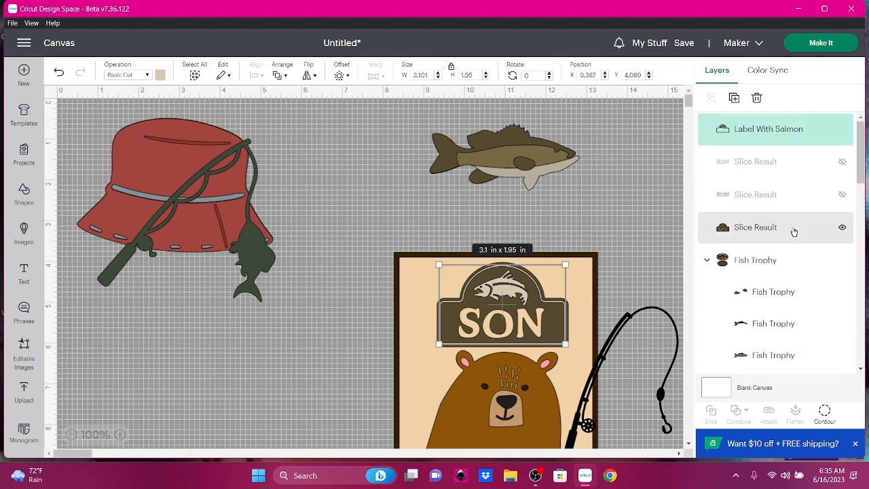
left_click(723, 234, "shift")
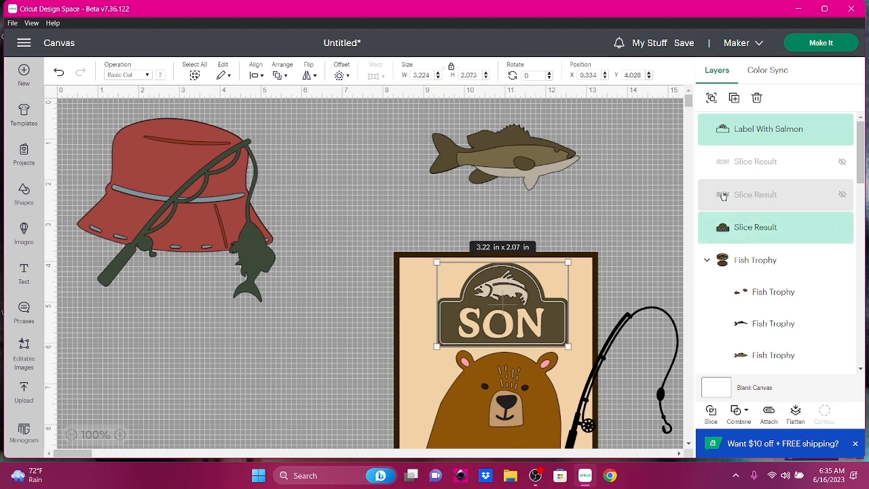
left_click(711, 98)
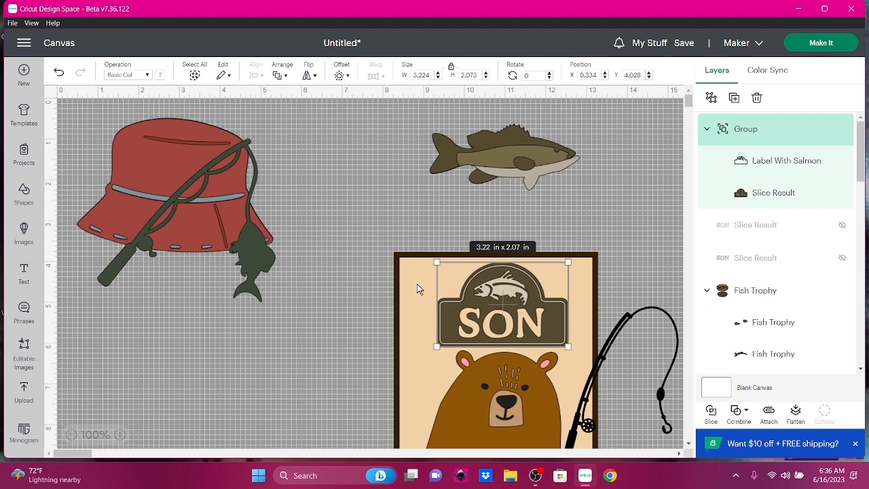
Step: Recolor the card's inner background square light blue-gray #bccccf after trying a gray-beige
scroll(774, 258, "down", 6)
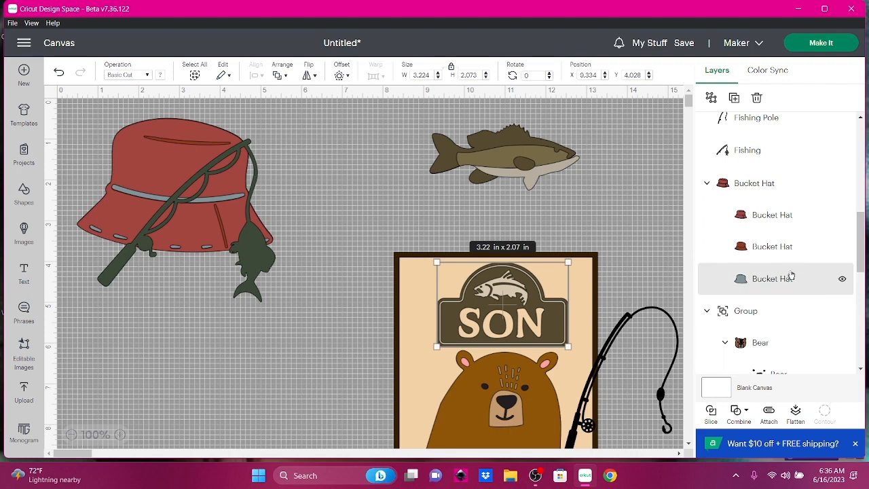
scroll(789, 275, "down", 8)
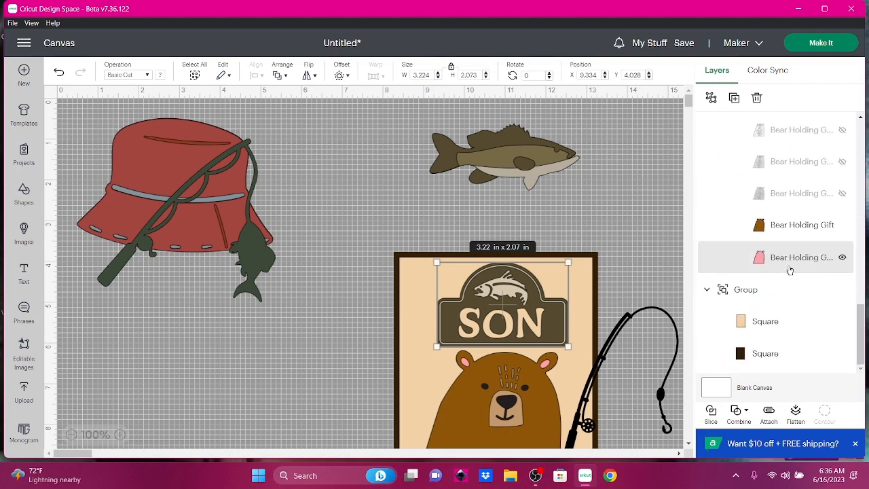
left_click(764, 324)
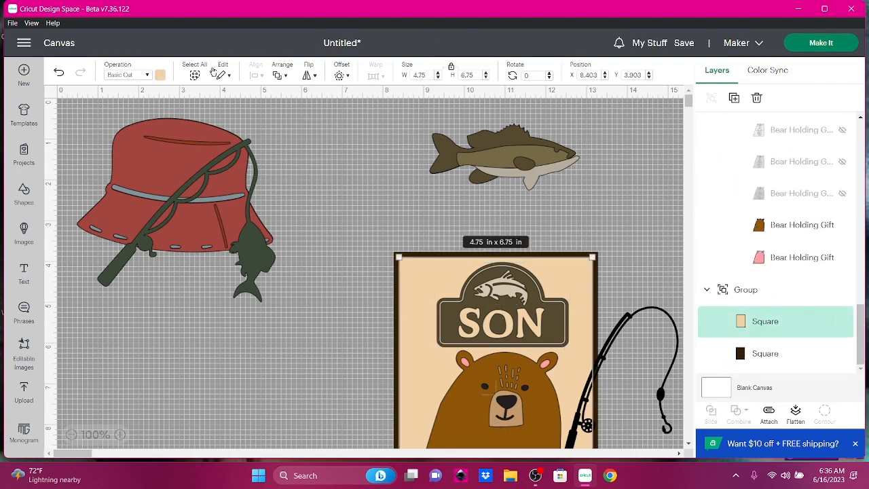
left_click(160, 76)
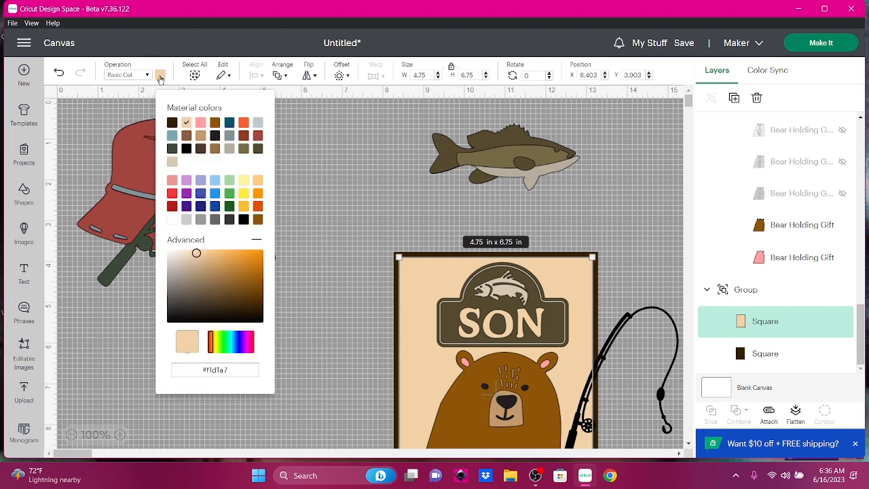
left_click(230, 153)
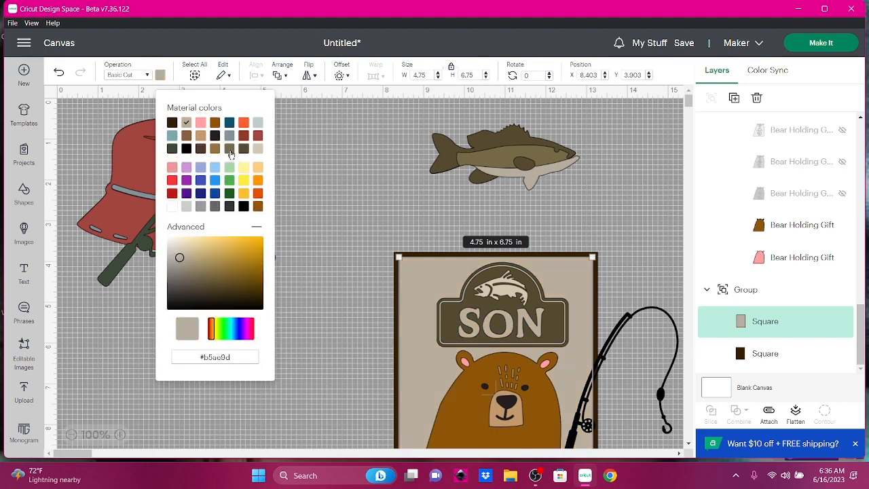
left_click(257, 128)
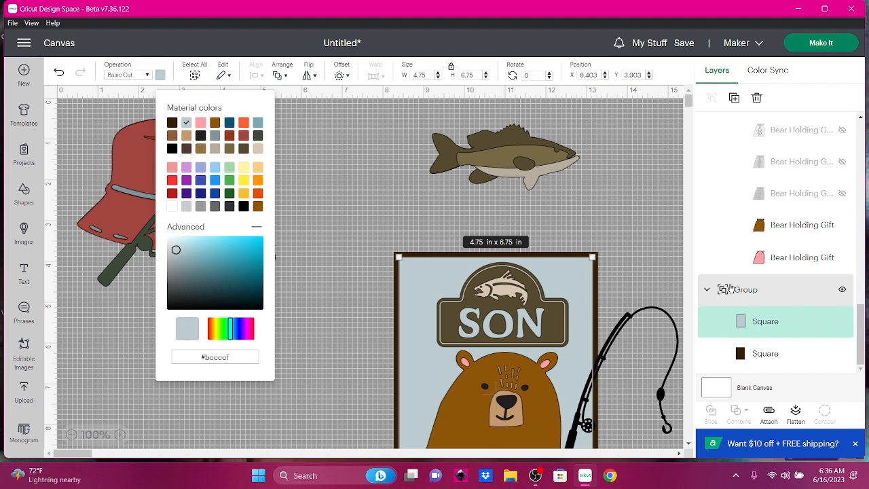
Step: Try muted teal #7ba9b3 and light blue-gray #bccccf on the label's salmon and outline layer
scroll(792, 310, "up", 10)
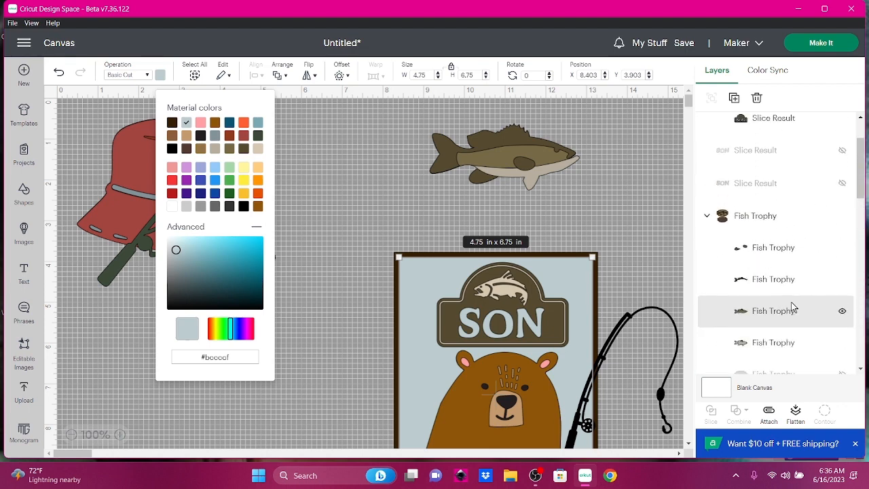
scroll(792, 308, "up", 2)
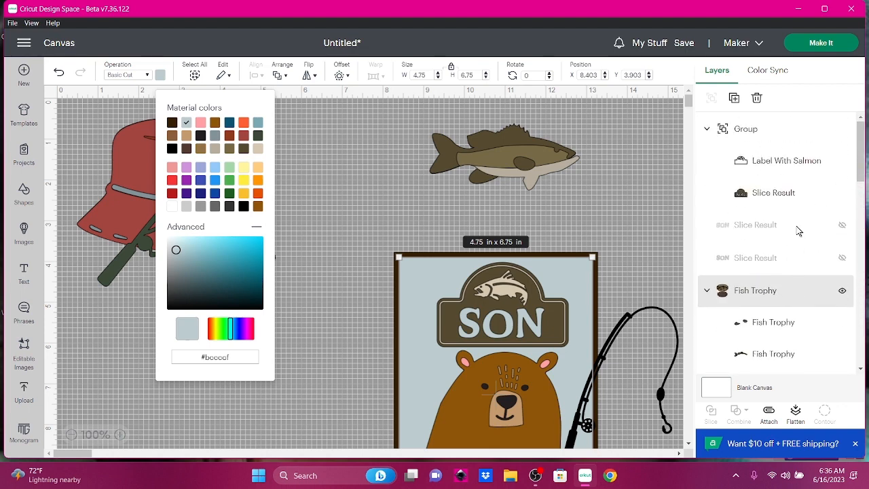
left_click(790, 170)
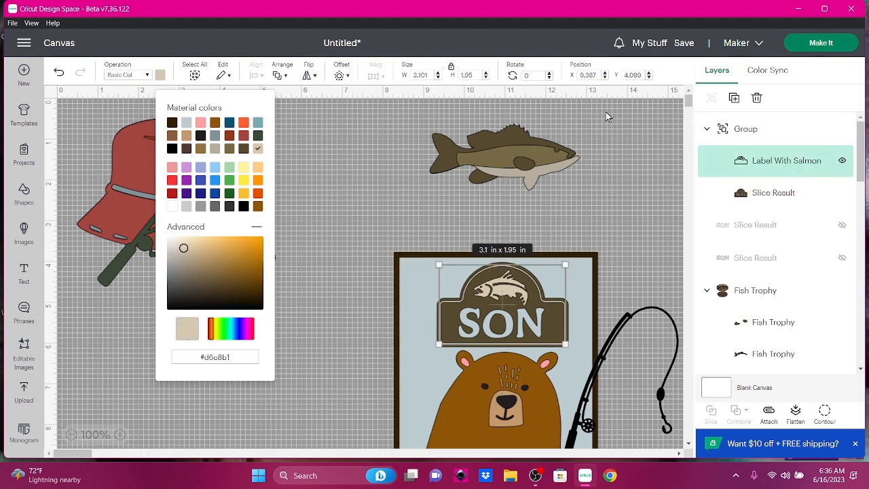
left_click(258, 123)
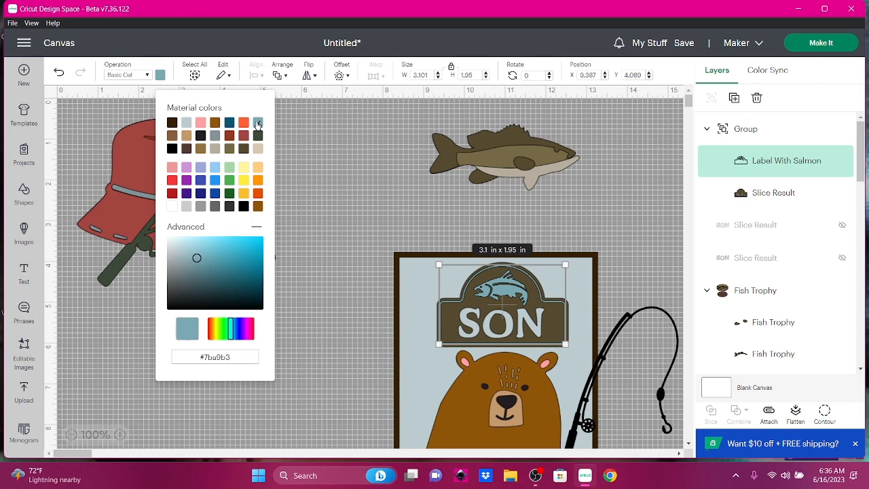
left_click(188, 126)
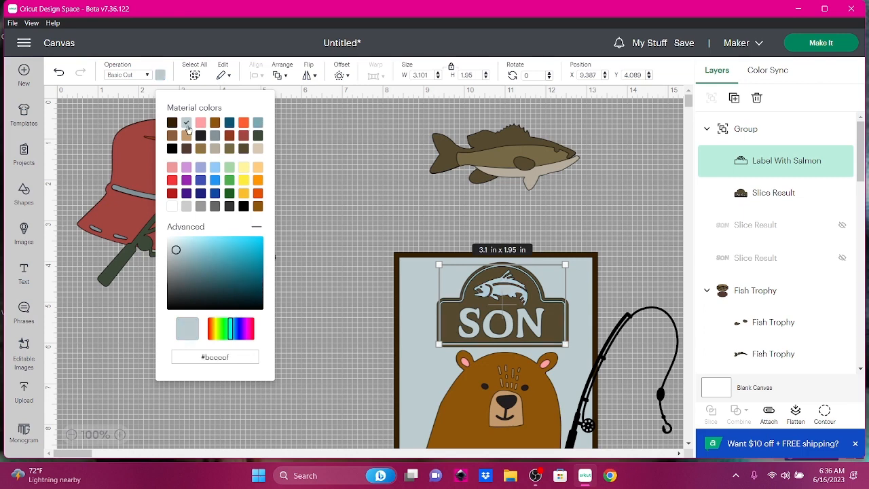
Step: Compare light green, bright green, gray-beige and beige on the label's salmon and outline layer, settling on soft green #7cbc7e
left_click(230, 168)
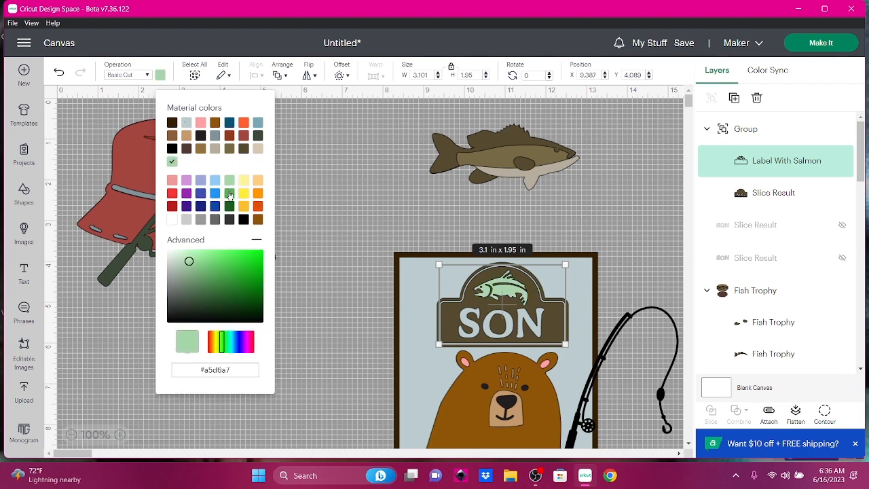
left_click(230, 195)
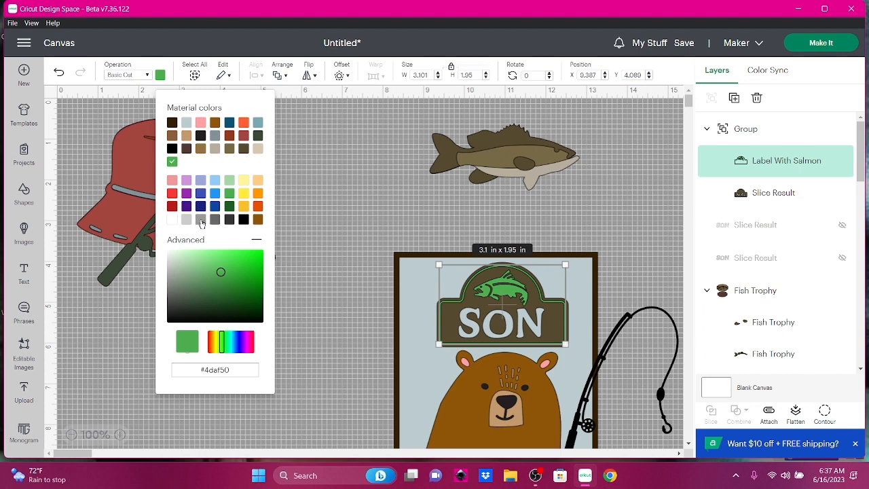
left_click(216, 149)
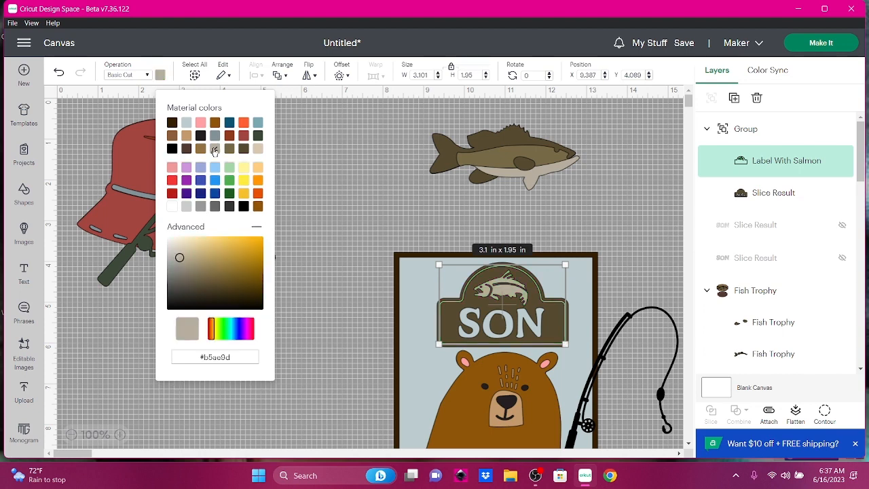
left_click(258, 148)
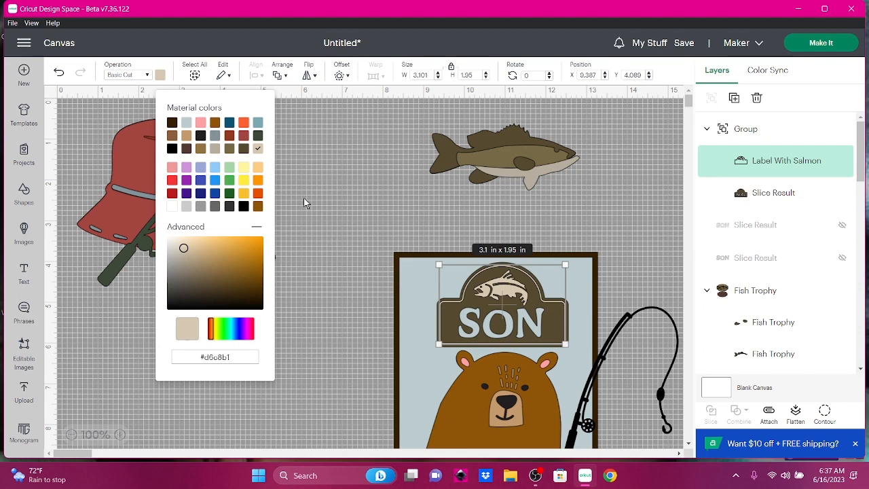
left_click(231, 181)
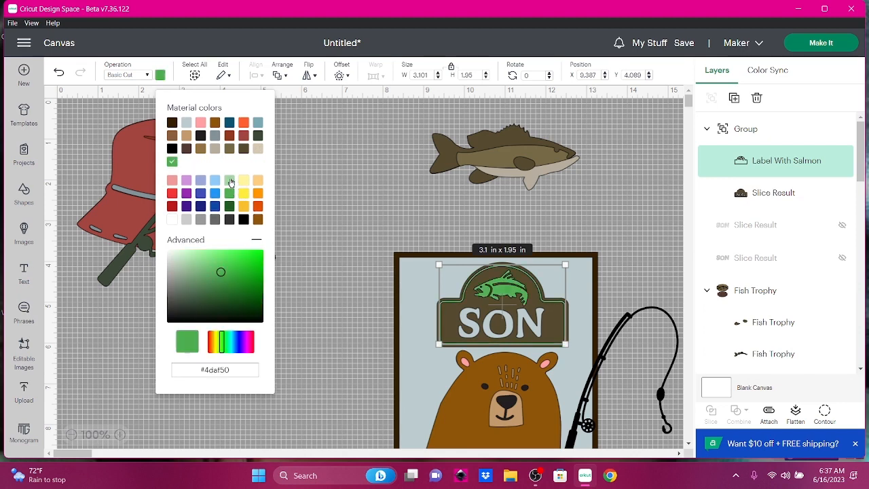
left_click(201, 271)
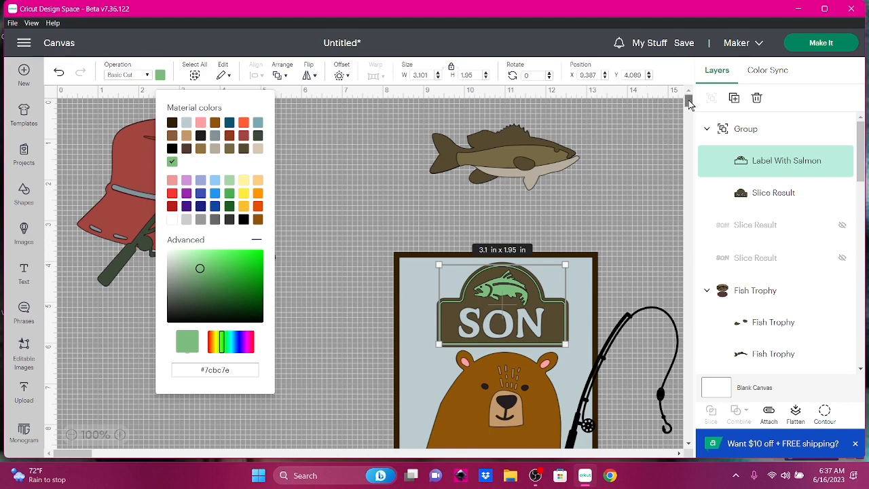
Step: Recolor the label's salmon and outline layer light blue #9cc3cc, starting from the muted teal material color
left_click_drag(687, 99, 687, 108)
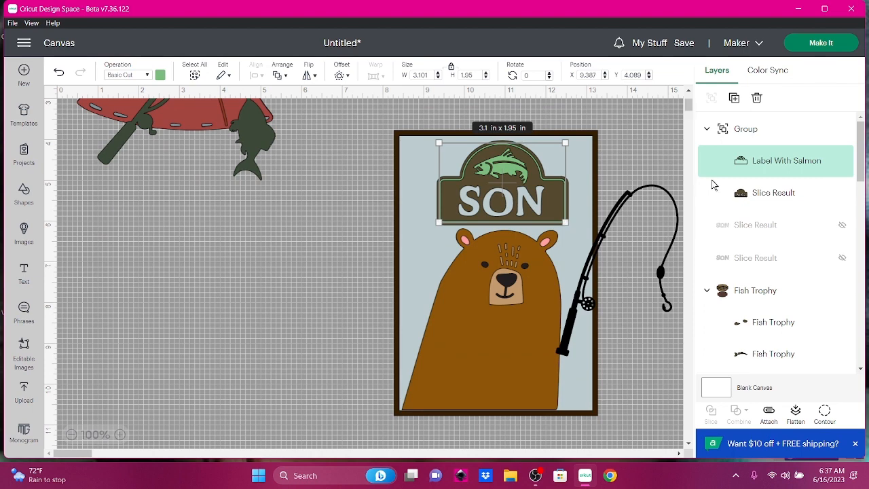
left_click(160, 75)
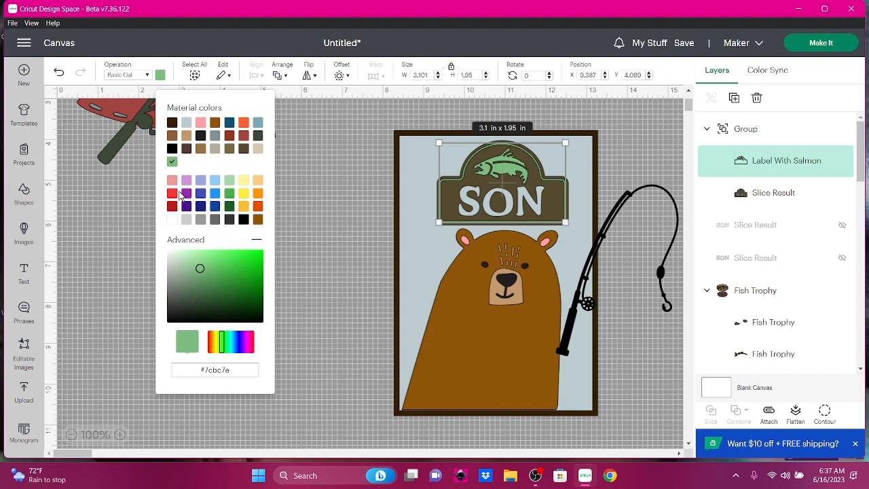
left_click(258, 124)
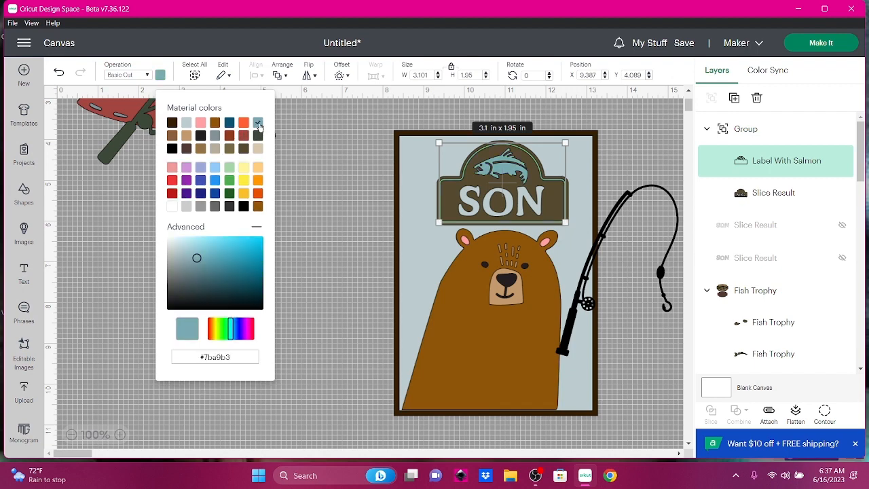
left_click(203, 264)
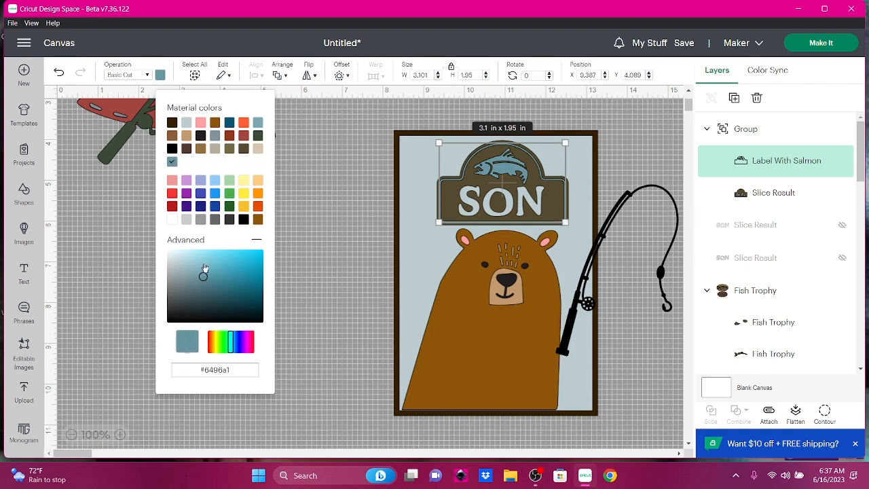
mouse_move(205, 268)
left_mouse_down()
mouse_move(214, 286)
mouse_move(190, 265)
left_mouse_up()
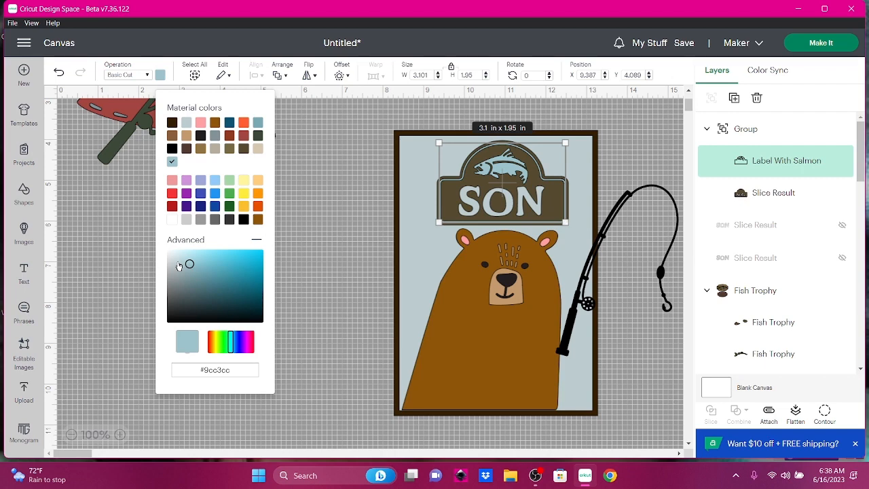
Step: Slice the salmon and outline layer out of the dark SON label background and delete the two resulting salmon pieces
left_click(748, 196, "shift")
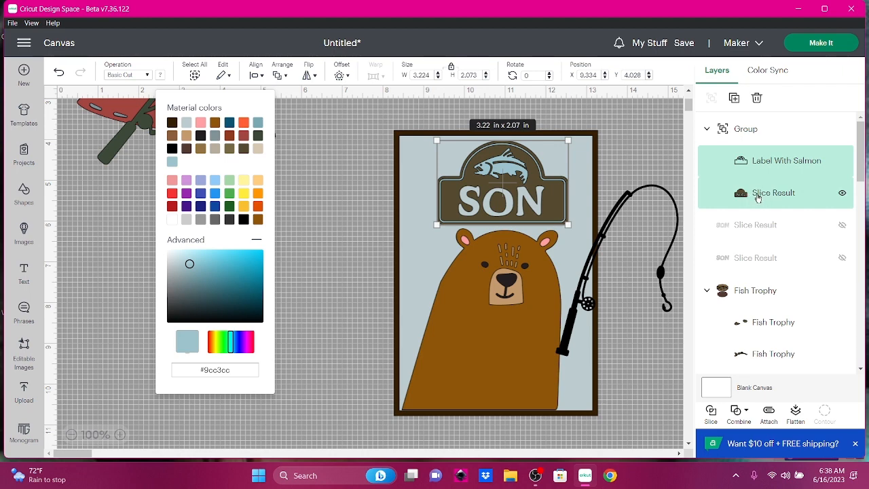
left_click(710, 414)
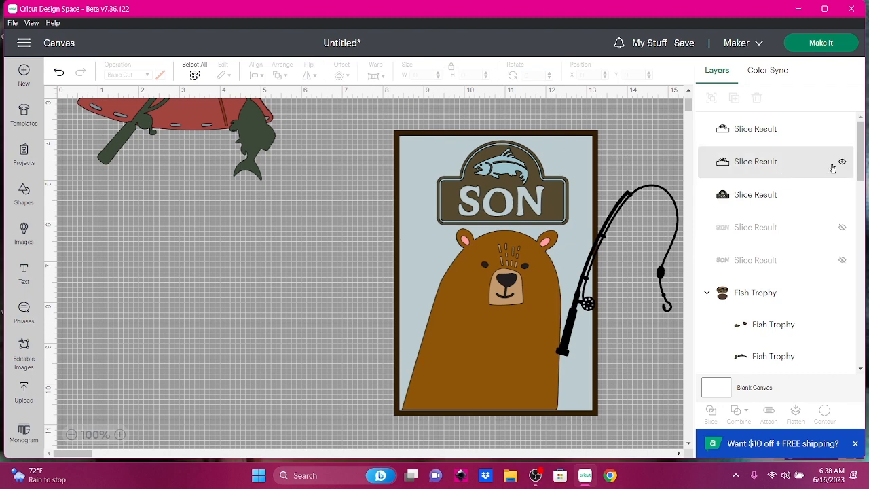
left_click(803, 165)
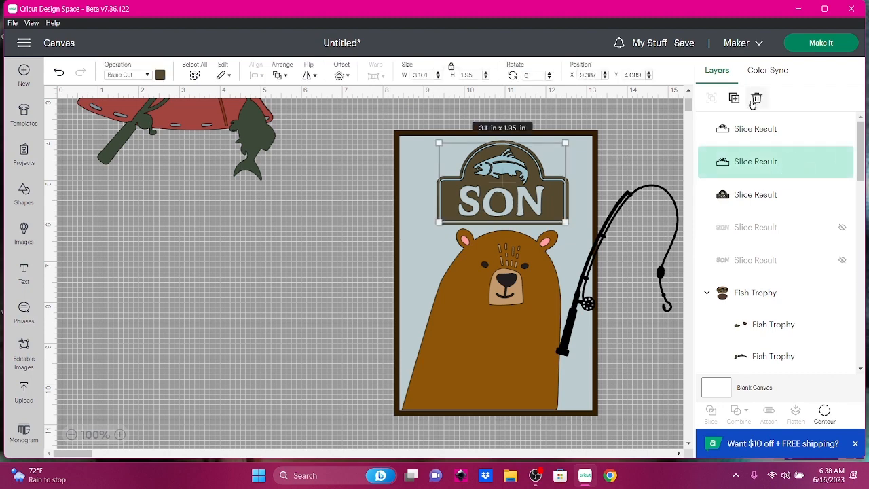
left_click(757, 100)
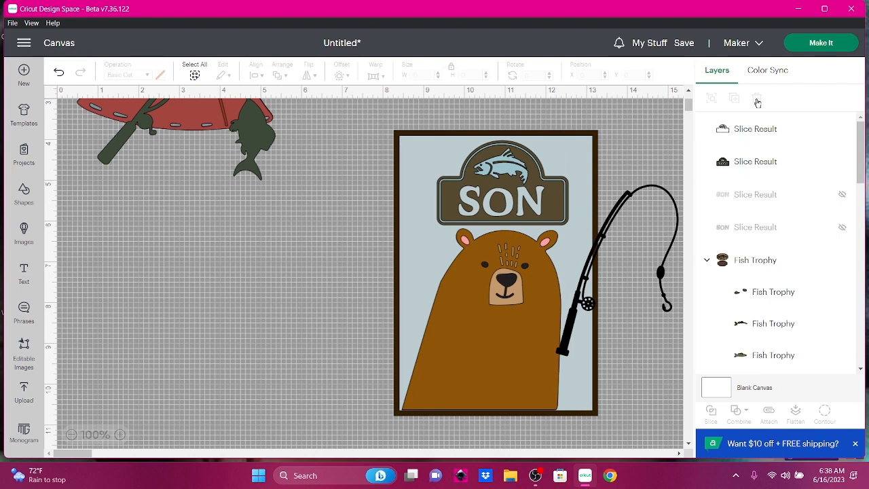
left_click(776, 134)
left_click(757, 100)
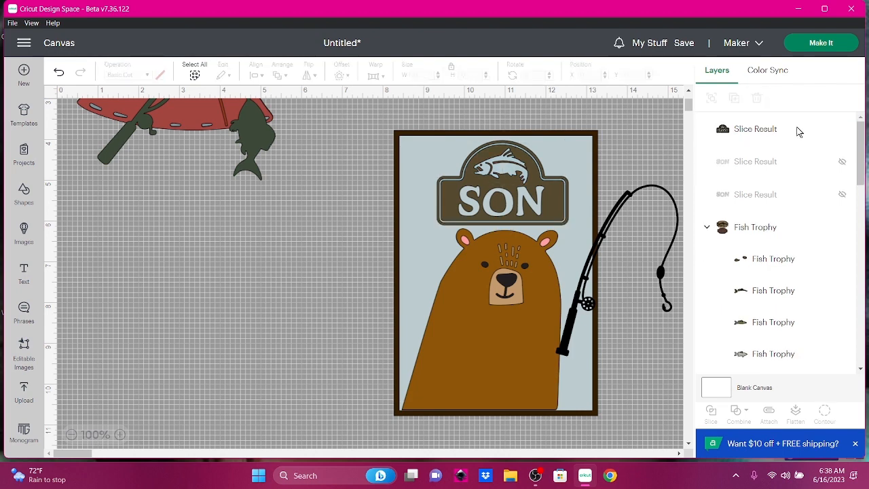
Step: Recolor the card's inner background square muted teal #7ba9b3 after trying bright green, dark blue and light blue-gray
left_click(740, 141)
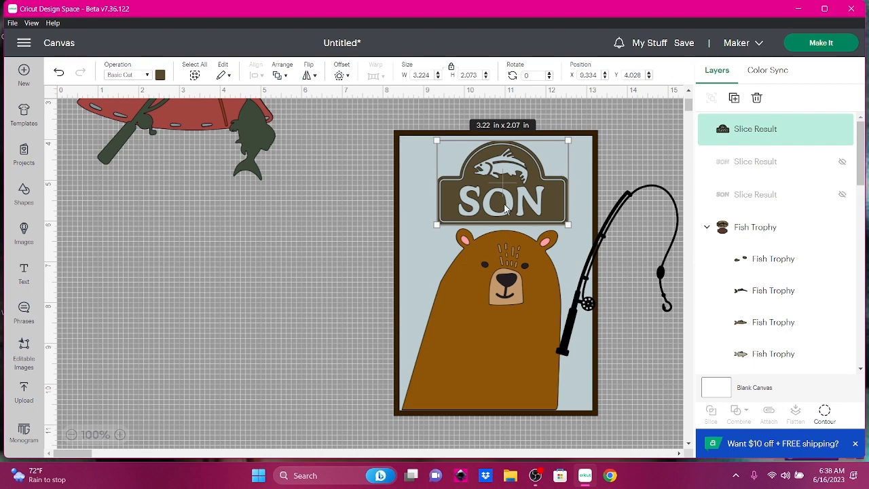
left_click(417, 216)
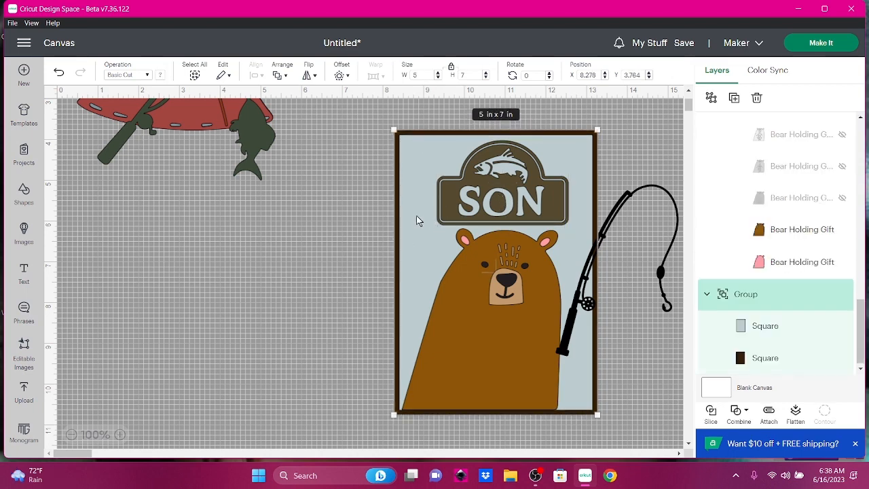
left_click(804, 327)
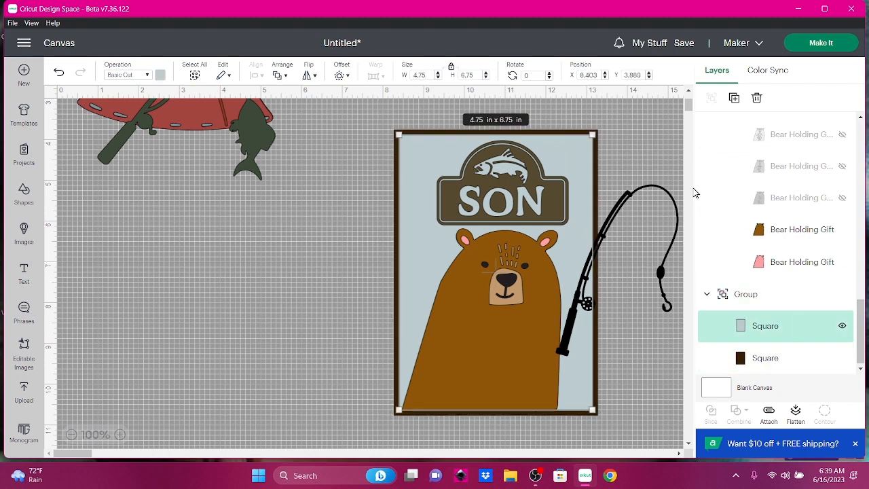
left_click(160, 76)
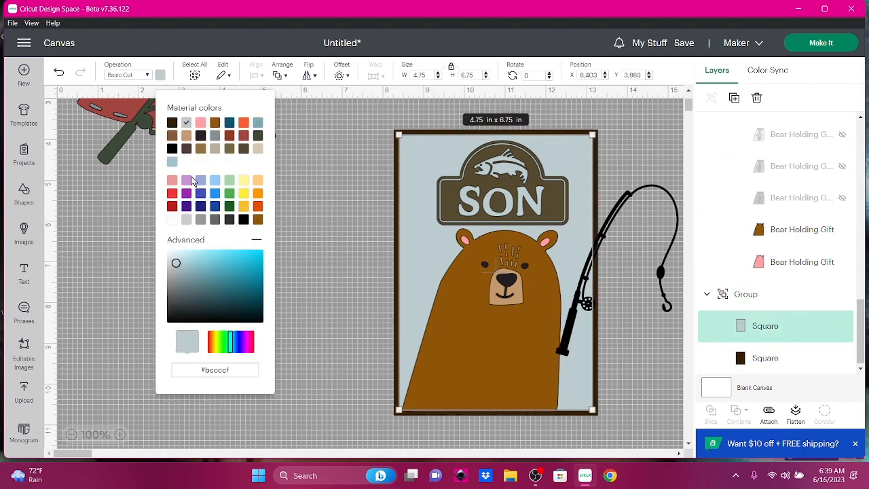
left_click(229, 193)
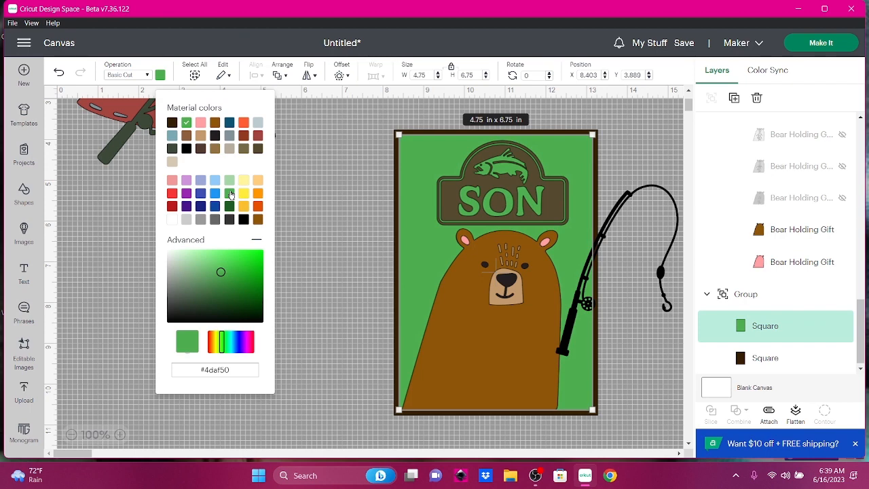
left_click(230, 123)
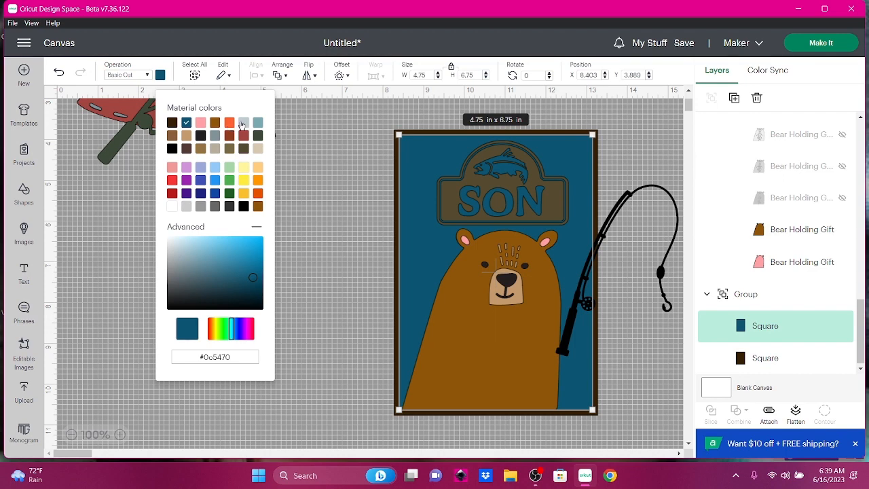
left_click(244, 124)
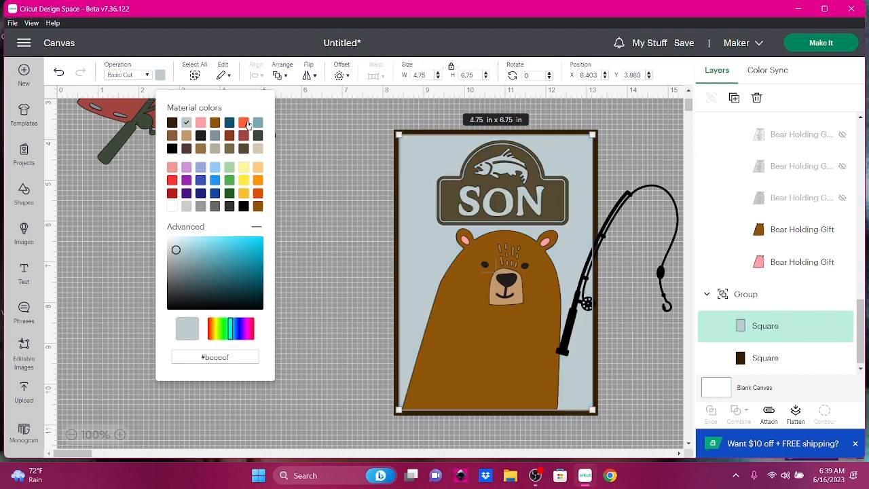
left_click(258, 123)
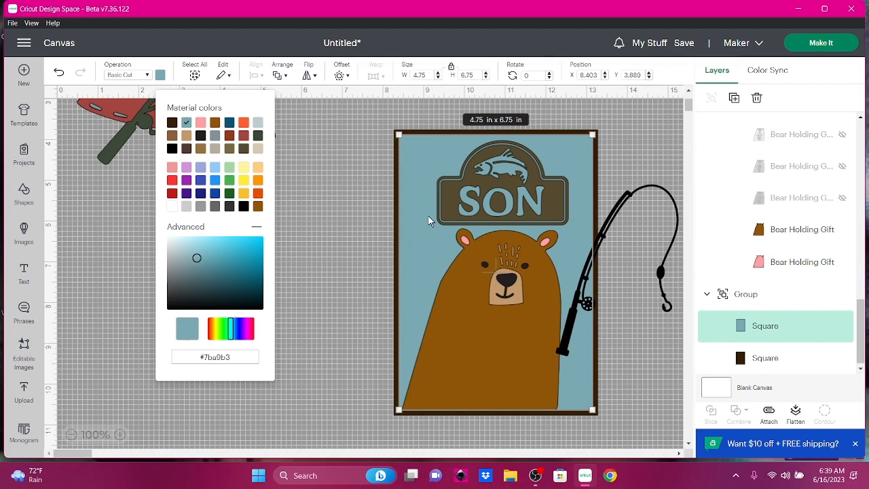
Step: Duplicate the SON label and place the copy on the empty canvas area between the hat and the card
left_click(487, 177)
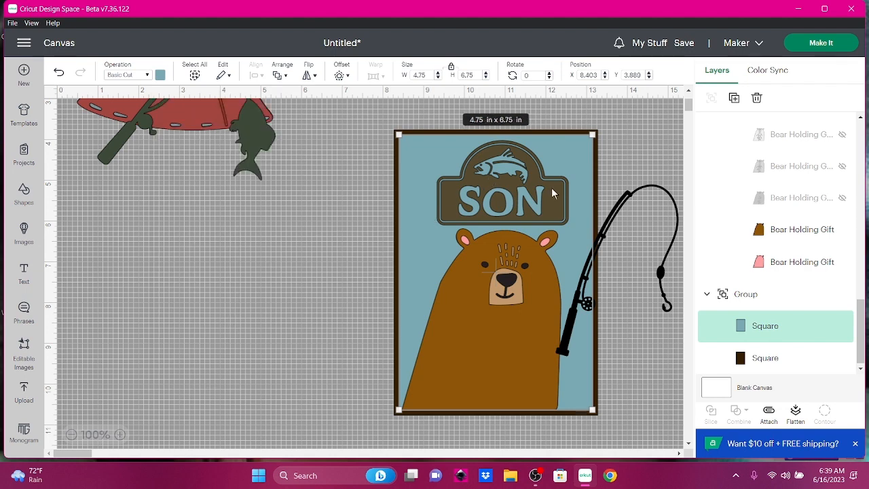
left_click(336, 201)
left_click(484, 203)
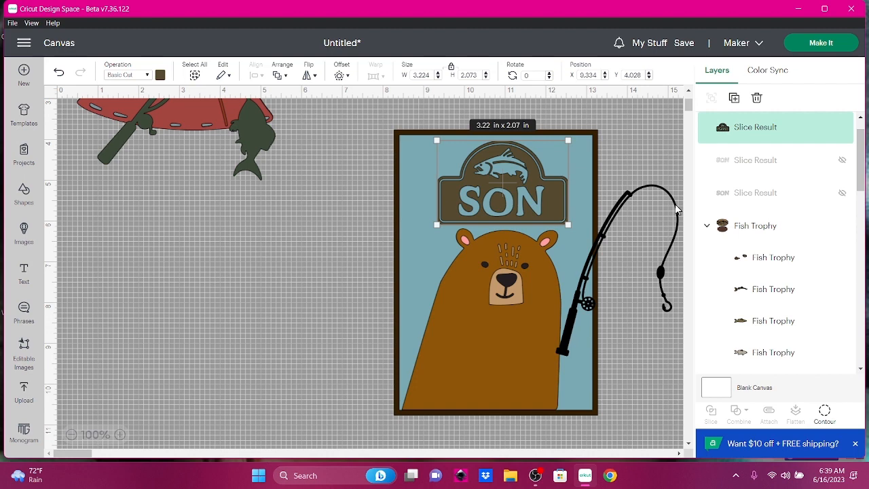
key("ctrl+d")
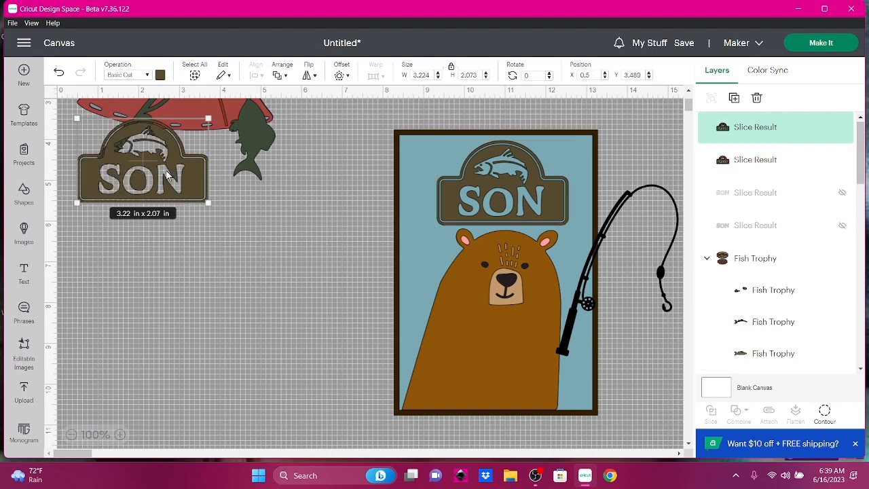
left_click_drag(178, 165, 317, 261)
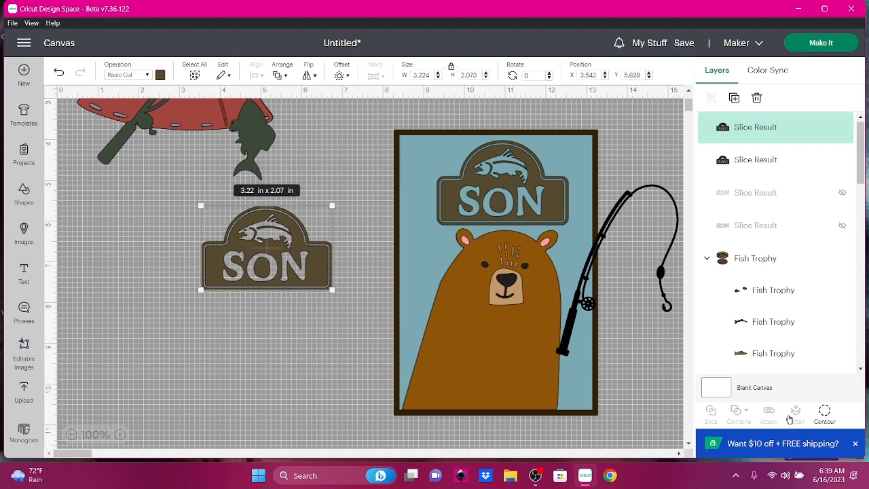
Step: Hide all contours of the label copy and recolor the solid shape light gray #cccccc after trying muted teal #7ba9b3
left_click(824, 414)
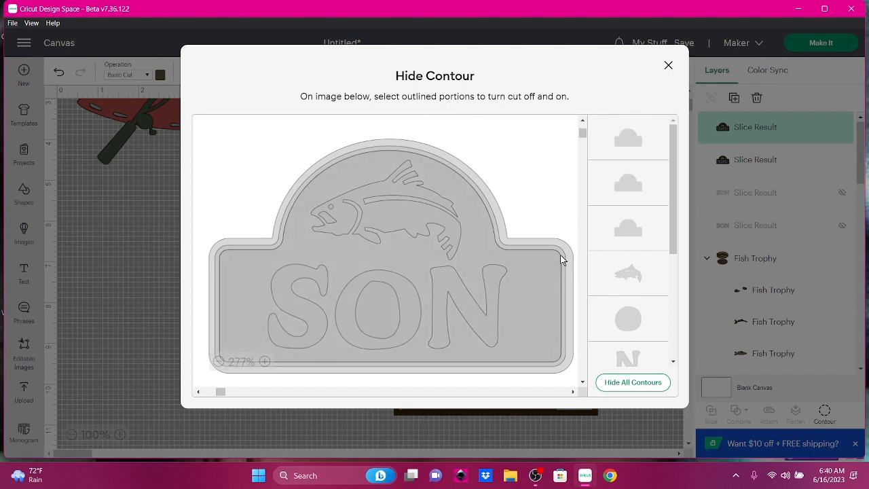
left_click(611, 383)
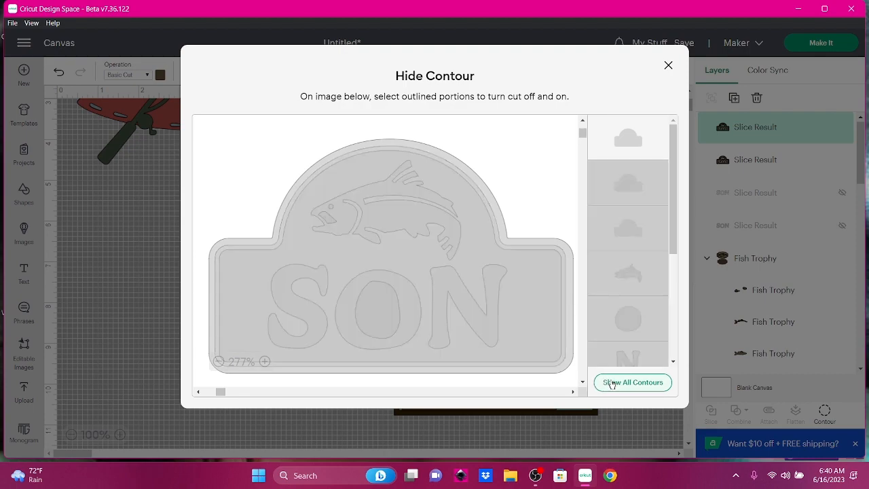
left_click(668, 66)
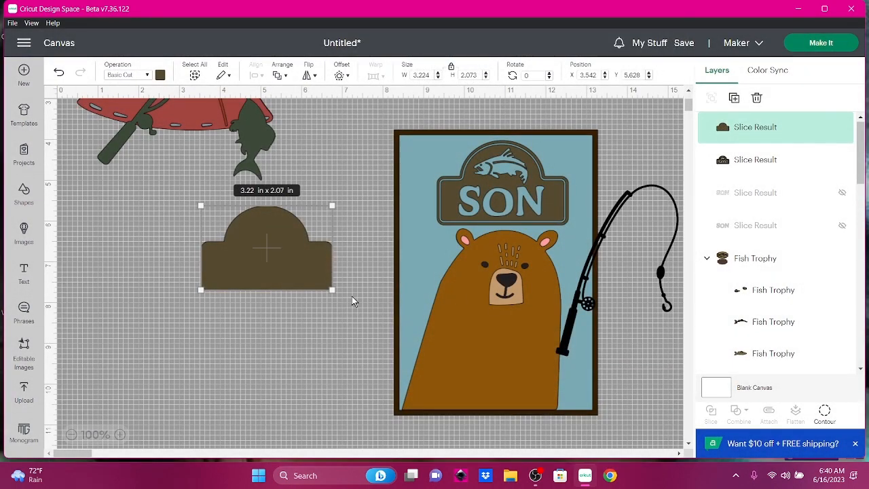
left_click(161, 76)
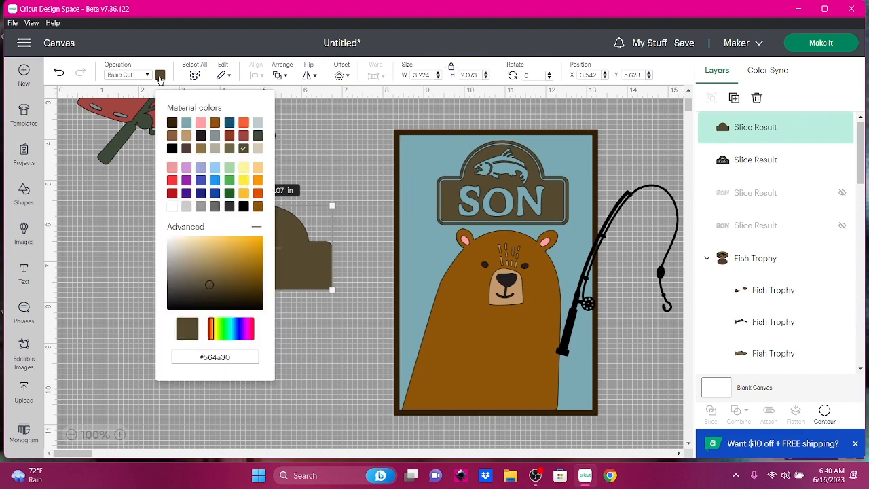
left_click(186, 123)
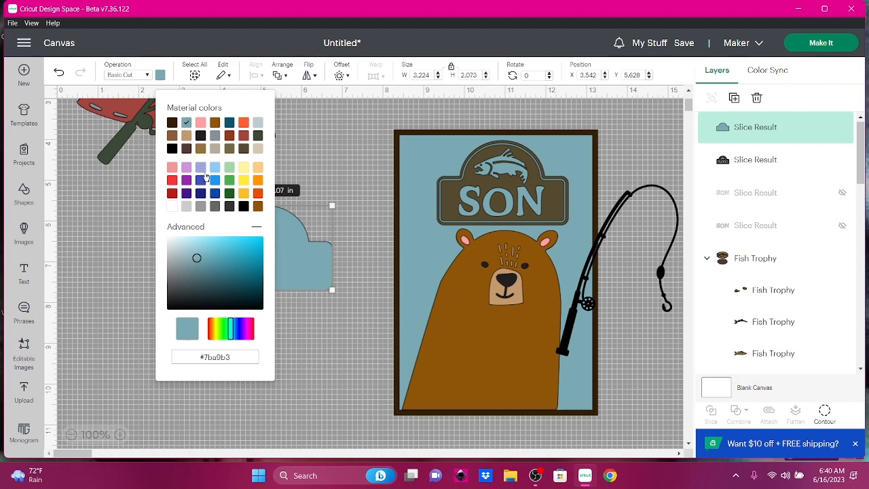
left_click(186, 207)
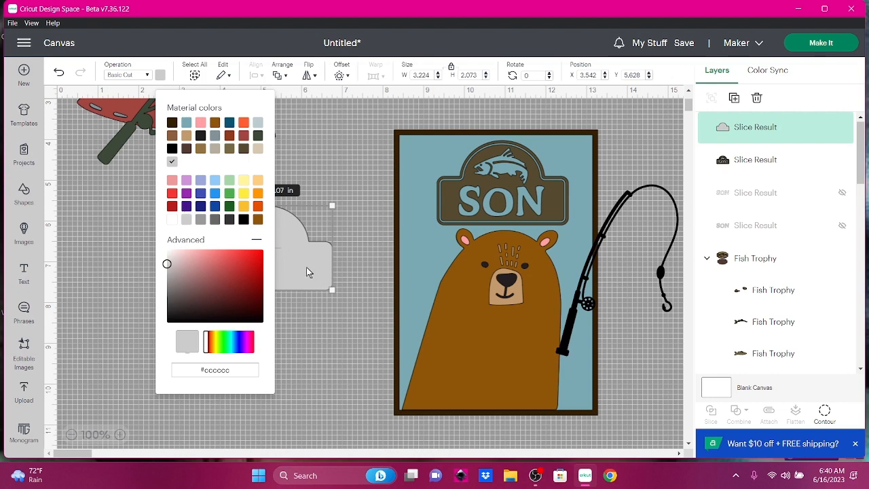
Step: Move the SON label off the card beside the gray backing shape and bring it to the front, undoing an accidental resize
left_click_drag(301, 272, 379, 207)
left_click_drag(475, 214, 253, 306)
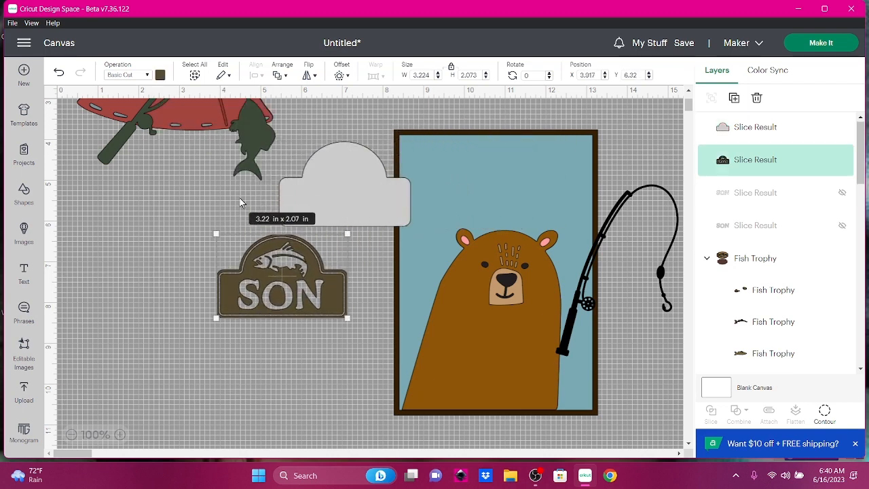
left_click(281, 77)
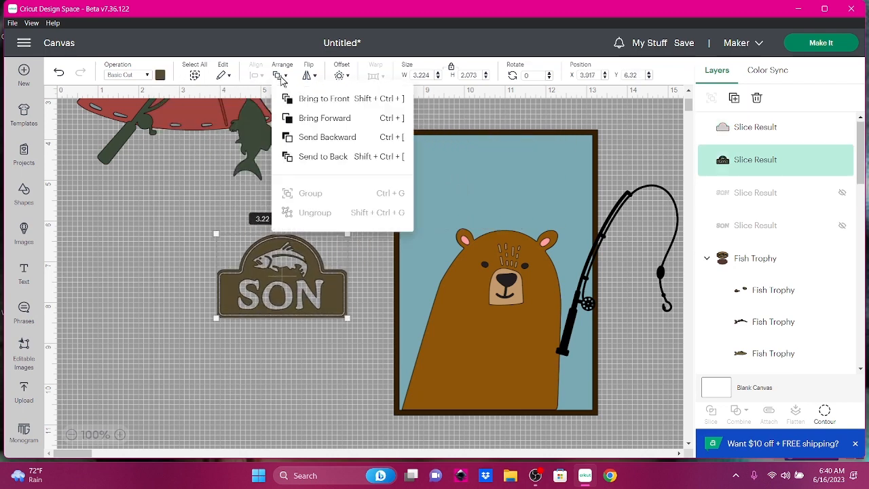
left_click(289, 100)
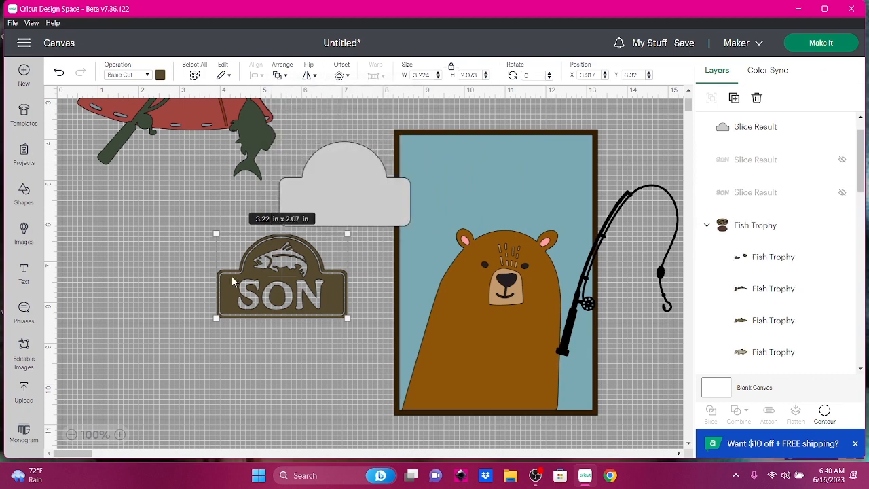
left_click_drag(218, 277, 264, 251)
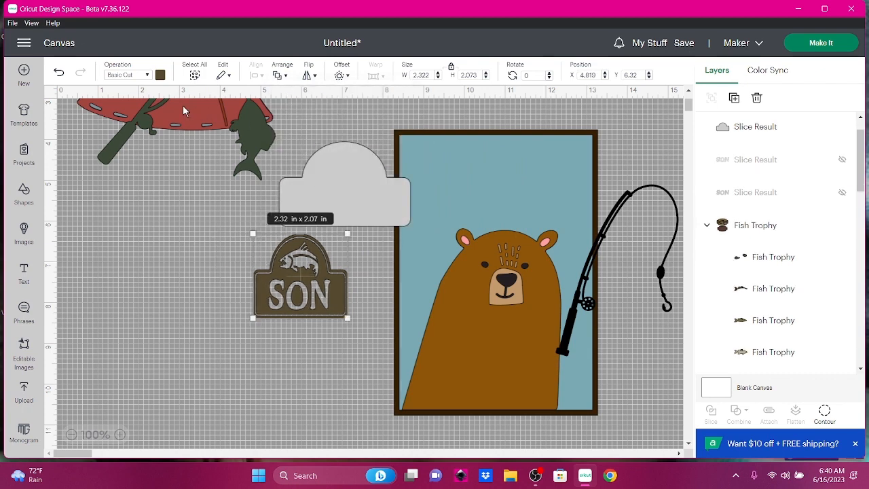
left_click(58, 75)
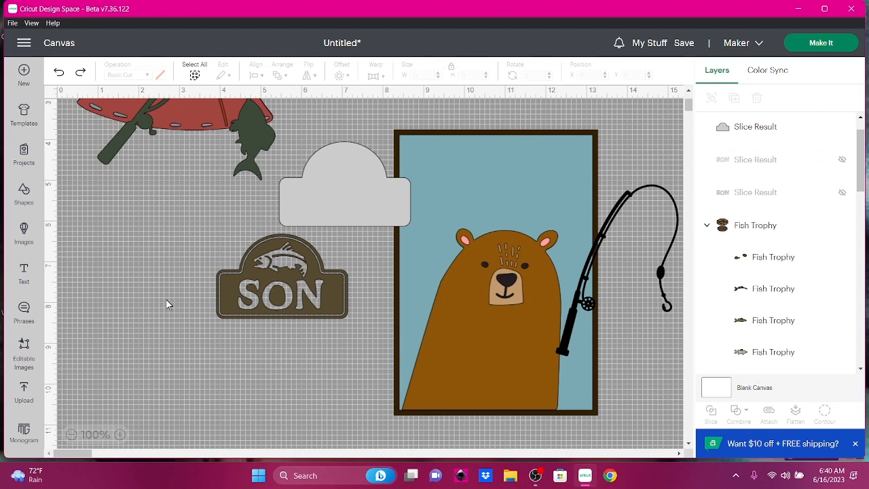
Step: Place the gray backing shape behind the SON label, center the two on each other and group them
left_click_drag(347, 216, 285, 301)
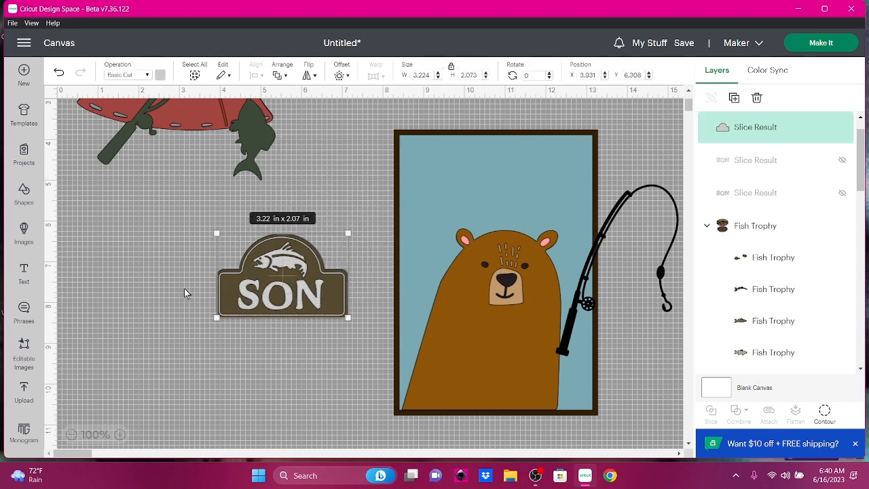
left_click_drag(169, 253, 339, 348)
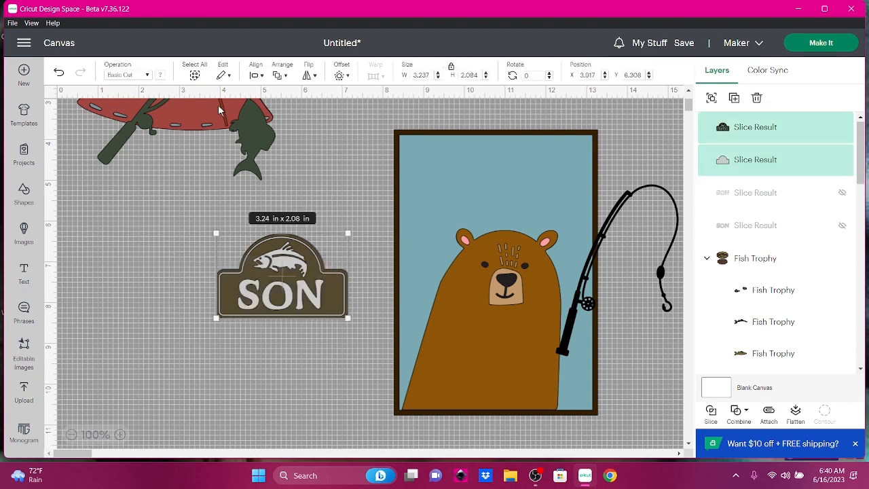
left_click(254, 77)
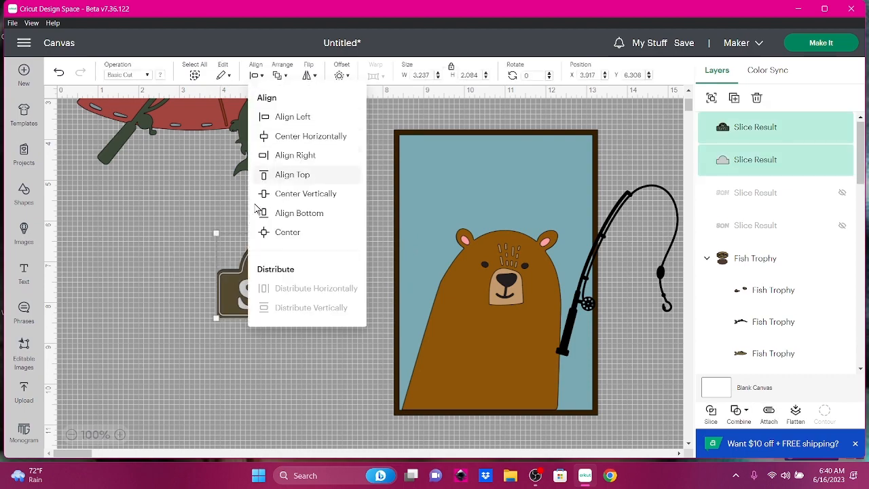
left_click(265, 233)
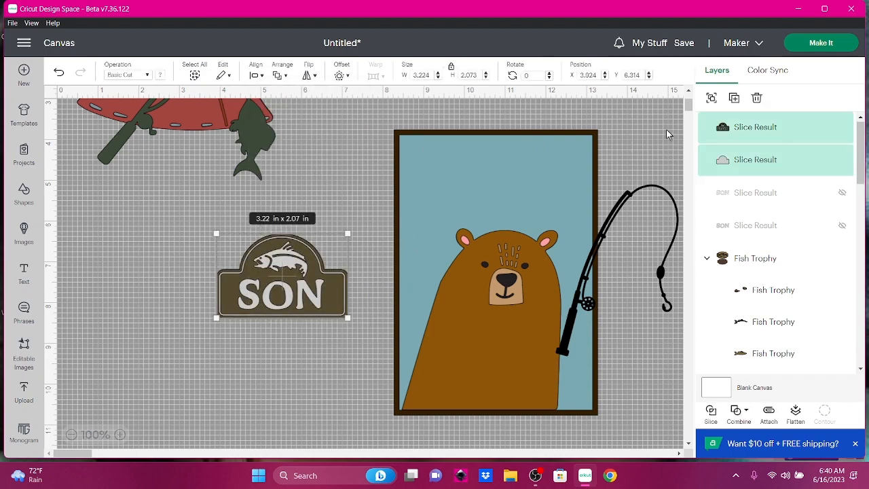
left_click(712, 99)
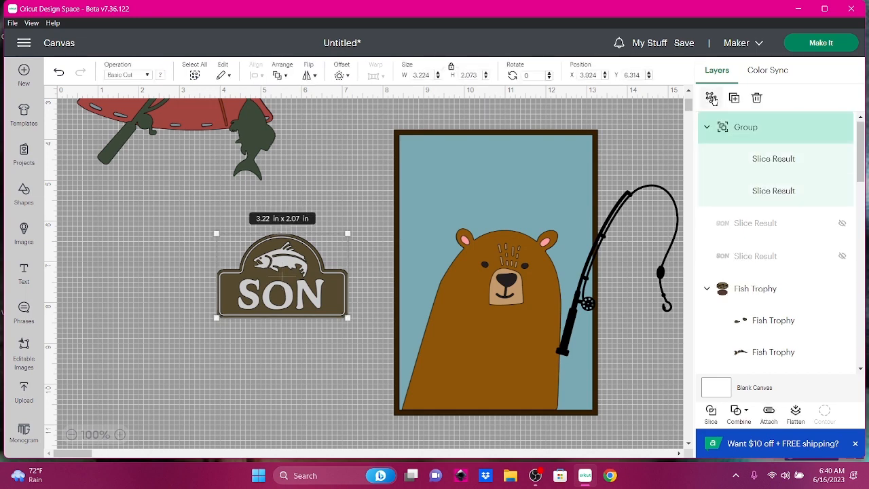
Step: Recolor the label's backing shape light blue-gray after trying pale gray #e9e9e9, slate gray #819298 and muted teal #7ba9b3
left_click(753, 197)
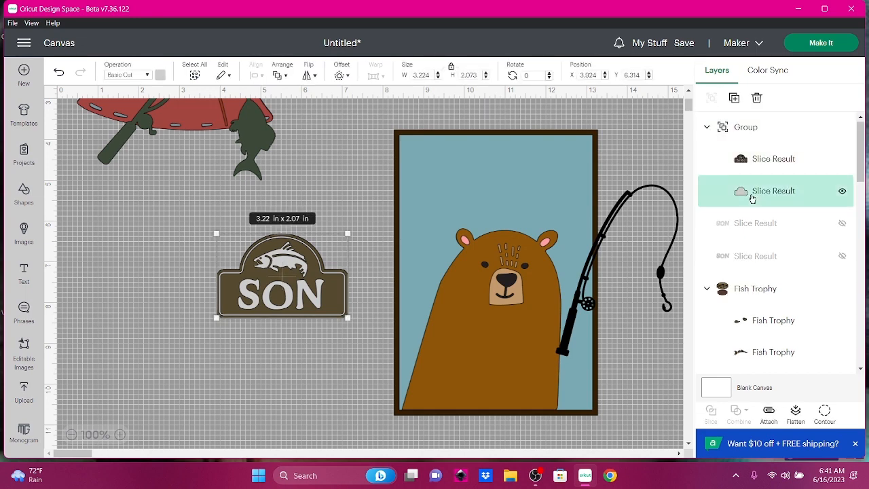
left_click(160, 77)
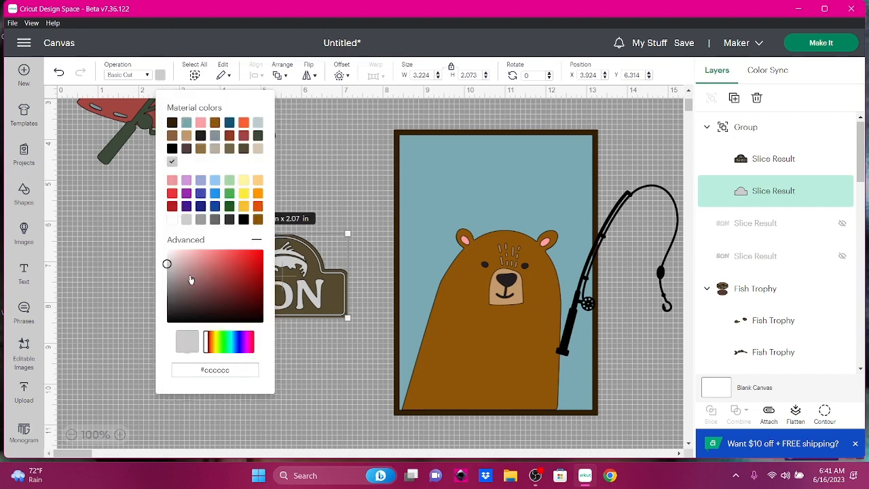
left_click_drag(168, 264, 168, 258)
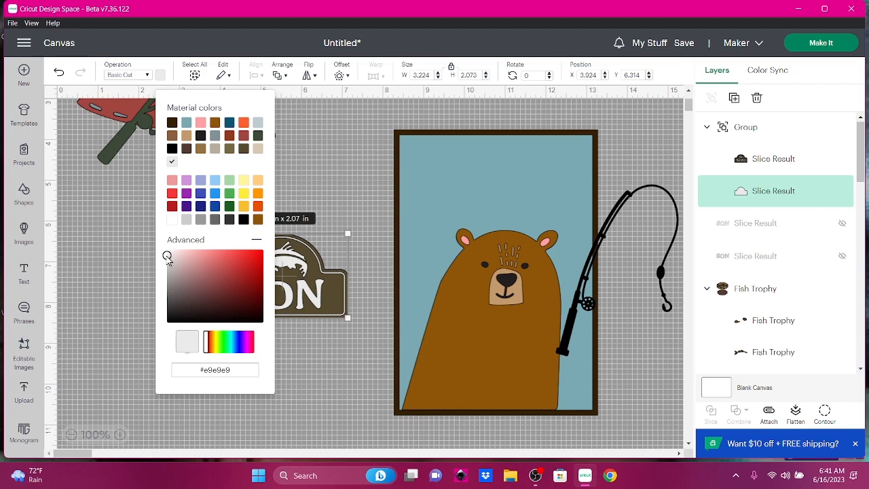
left_click_drag(167, 256, 166, 257)
left_click(215, 136)
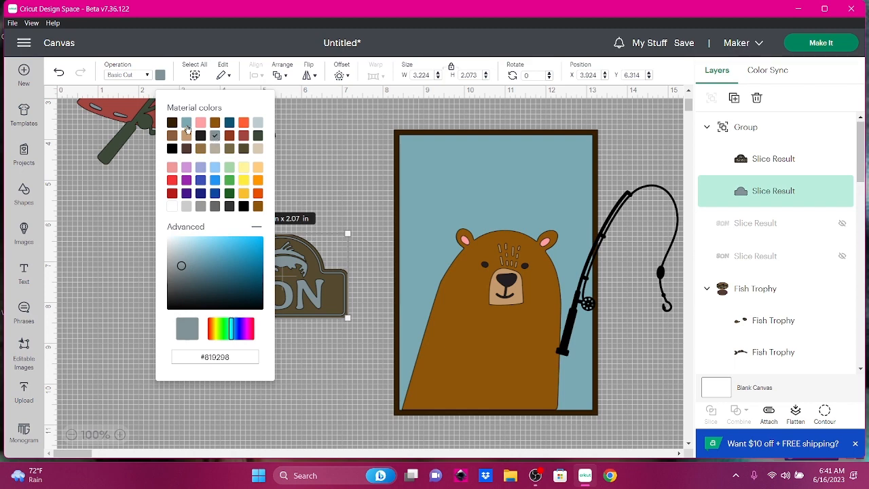
left_click(187, 125)
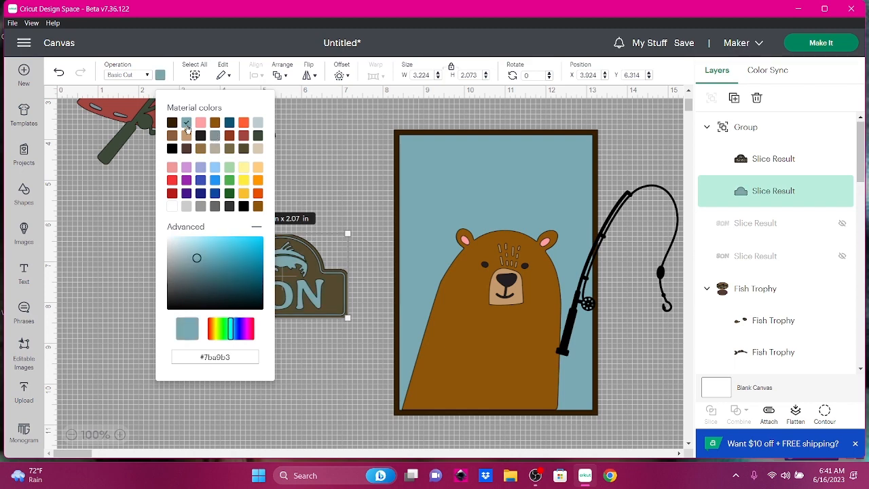
left_click(257, 123)
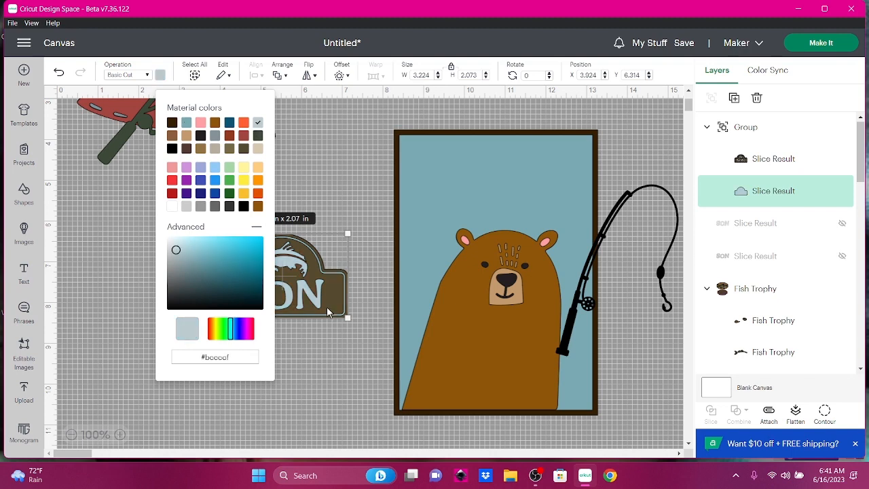
Step: Move the grouped SON label back onto the card above the bear's head
left_click(318, 339)
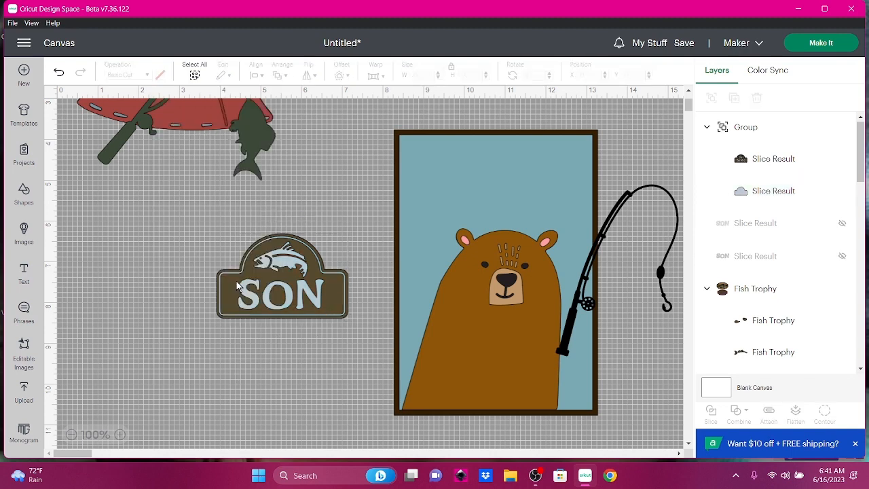
left_click(237, 293)
left_click_drag(236, 293, 457, 197)
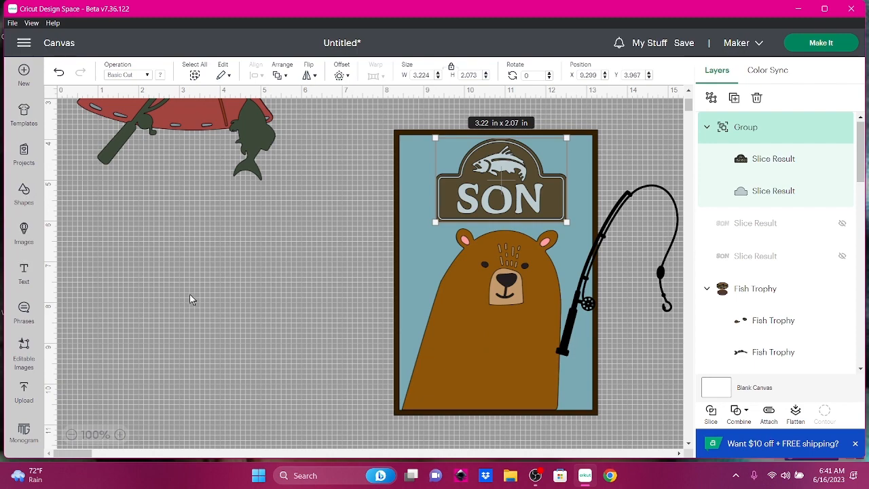
Step: Move the dark green fishing rod with the fish off the hat and rotate it to about 319°
scroll(185, 296, "up", 3)
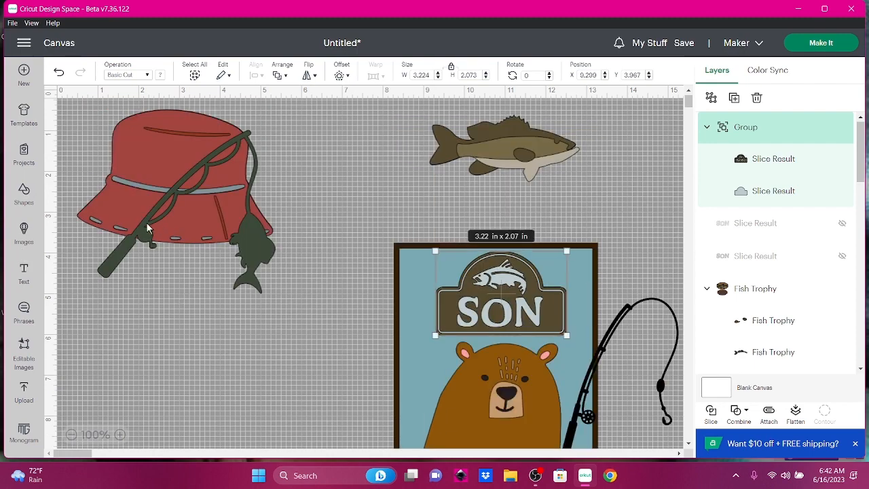
left_click_drag(146, 222, 252, 312)
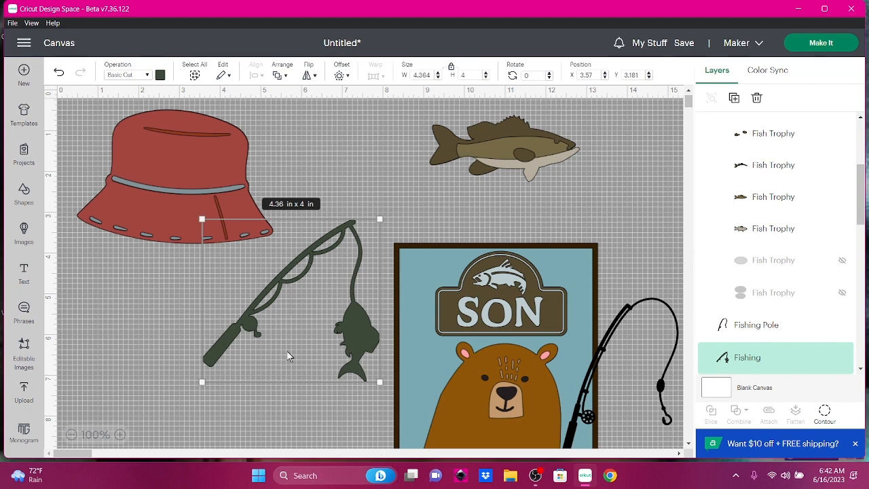
left_click_drag(380, 384, 411, 305)
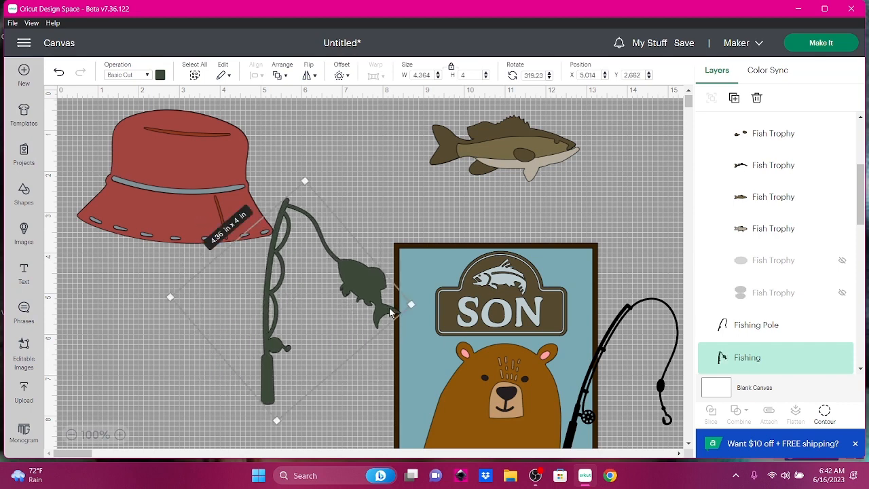
Step: Move the black fishing pole off the card, place the dark green rod over the bear and rotate it to about 351°
scroll(636, 351, "down", 1)
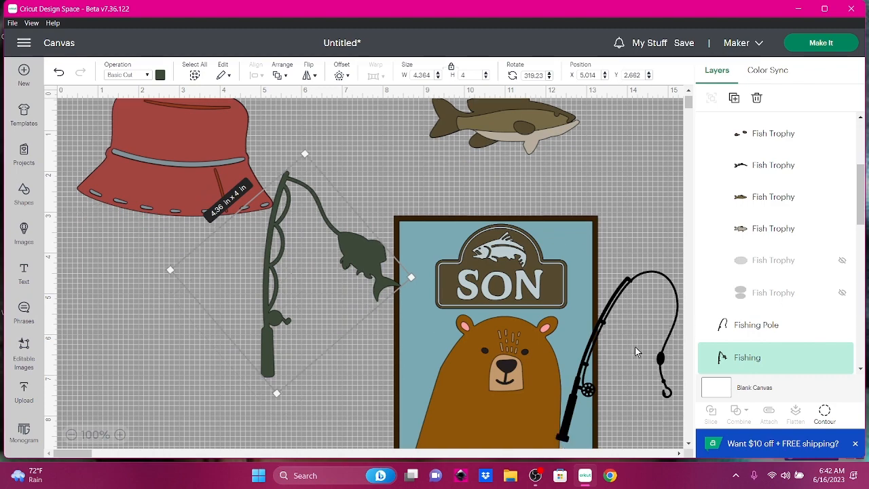
scroll(636, 351, "down", 1)
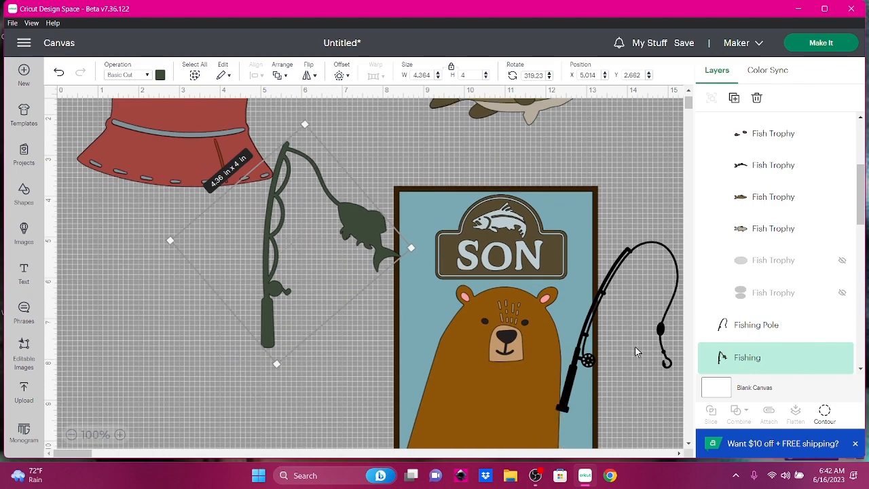
left_click(581, 350)
left_click_drag(582, 350, 139, 315)
left_click_drag(275, 221, 562, 317)
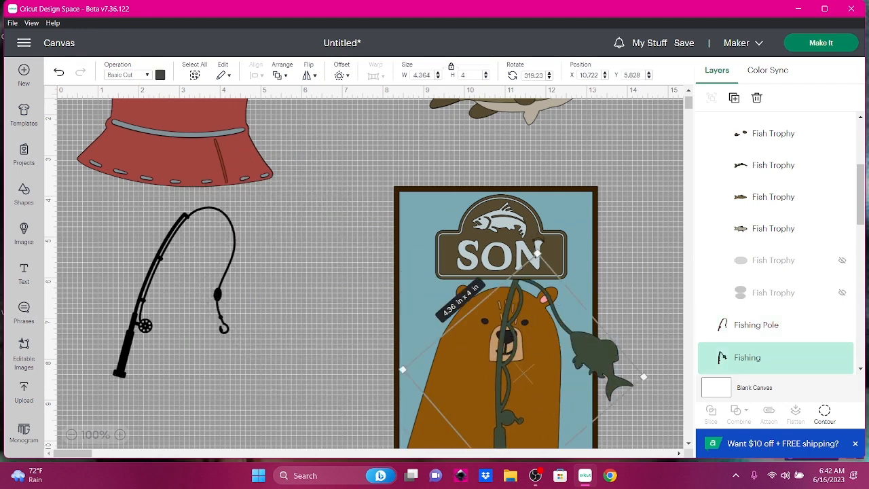
left_click_drag(536, 252, 603, 271)
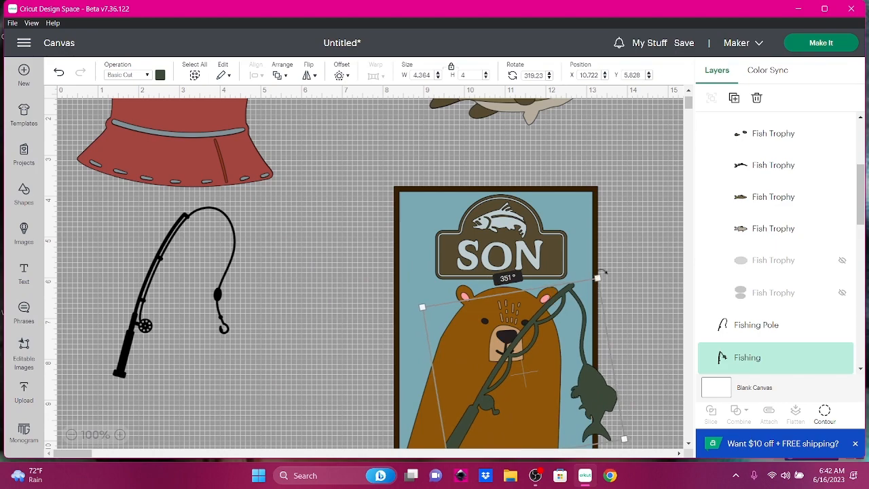
Step: Shrink the dark green fishing rod to about 3.19 × 2.92 in and place it across the bear's body inside the card
scroll(635, 299, "down", 3)
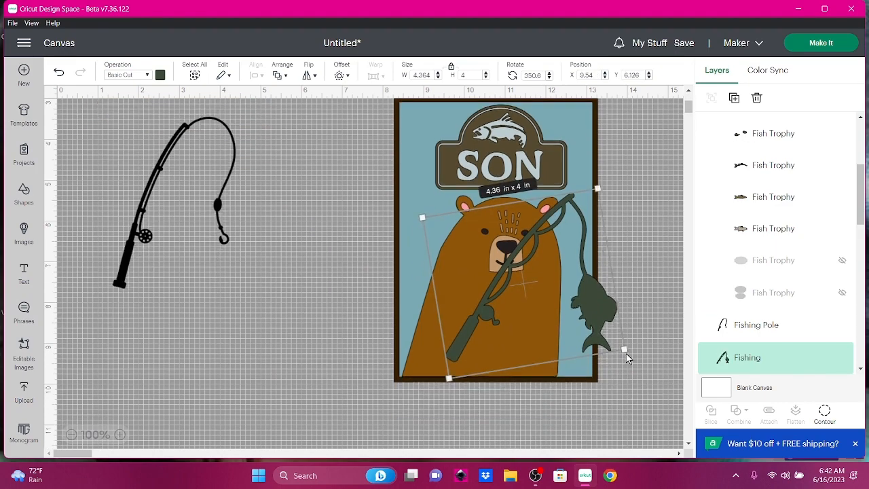
scroll(626, 353, "down", 1)
left_click_drag(625, 326, 564, 293)
left_click_drag(473, 294, 487, 313)
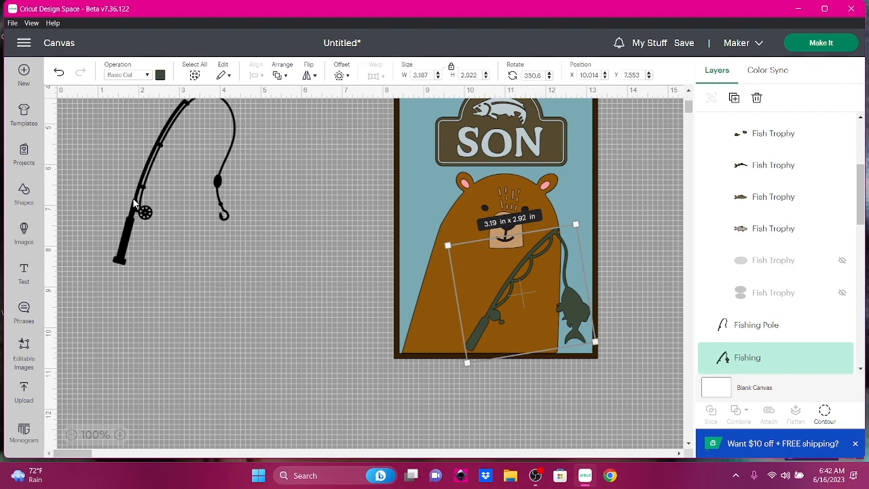
Step: Shrink the black fishing pole to about 2.33 × 3.26 in and try it on the bear in place of the dark green rod
left_click_drag(135, 205, 253, 273)
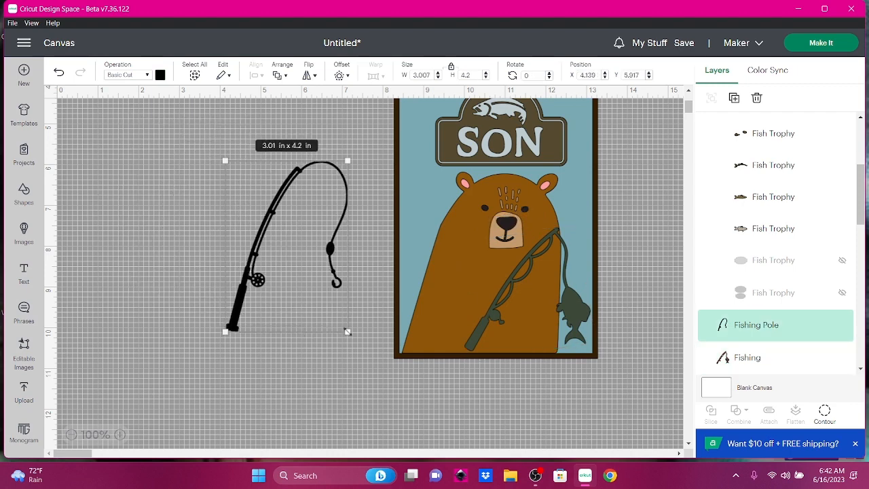
left_click_drag(341, 326, 306, 292)
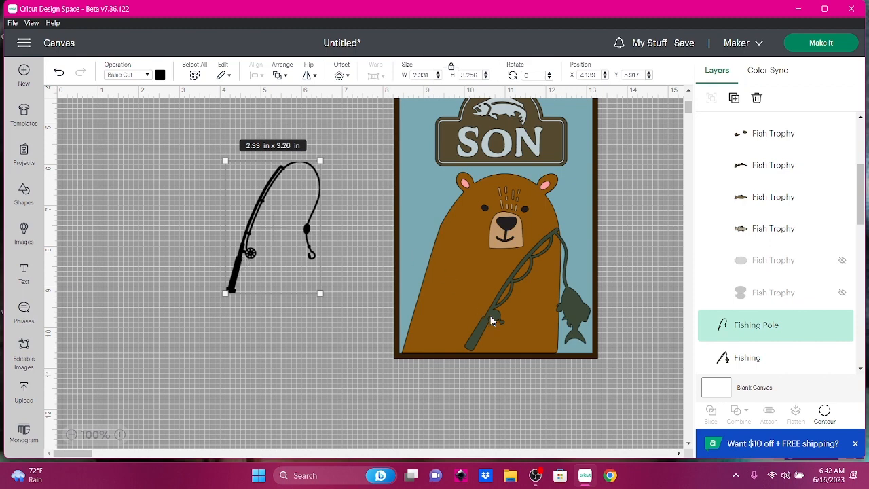
left_click_drag(495, 313, 141, 227)
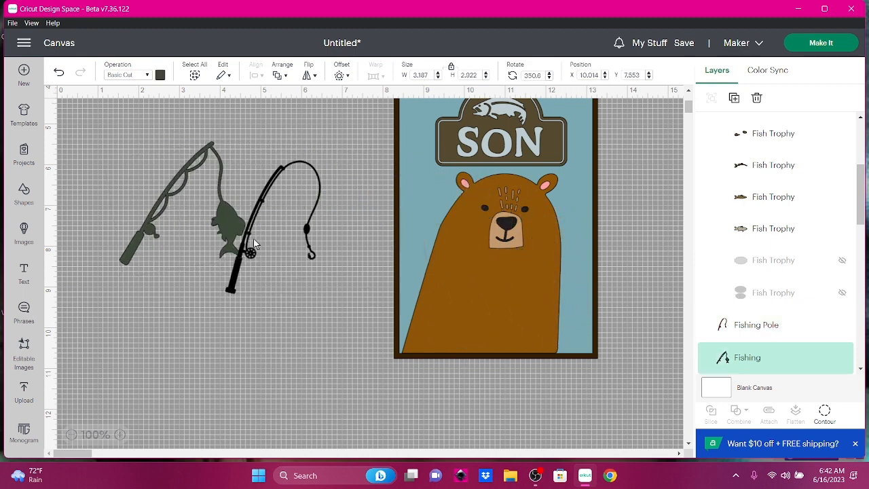
left_click_drag(379, 248, 522, 267)
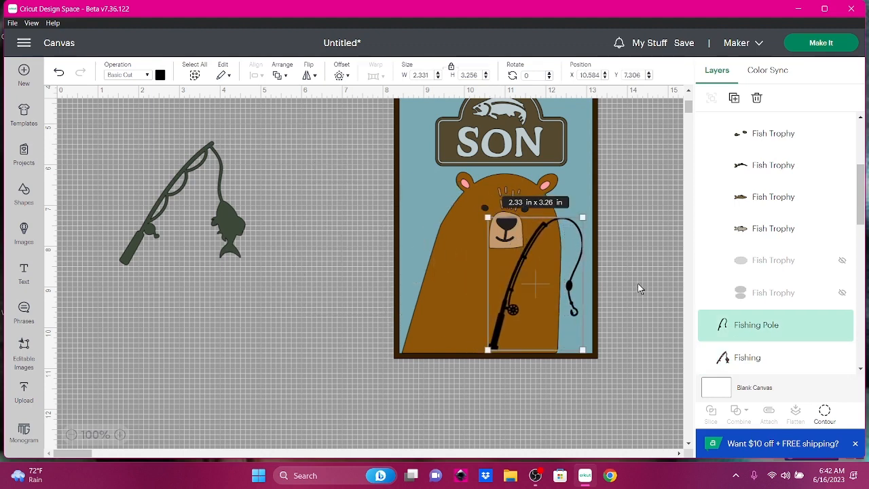
Step: Move the brown bass from above the card down beside the bear
scroll(632, 196, "up", 2)
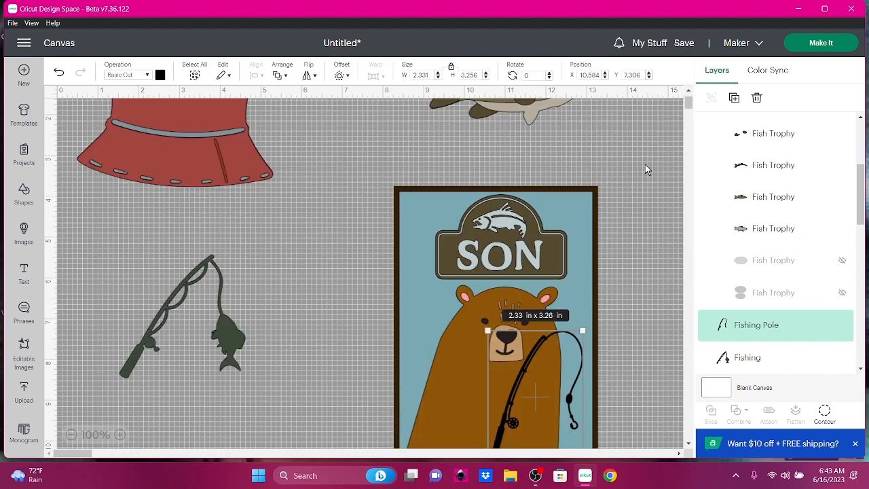
left_click(498, 117)
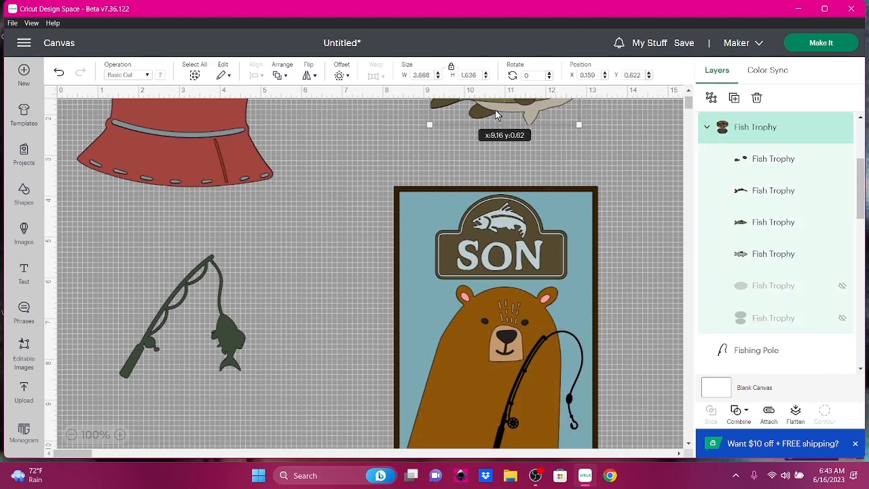
left_click_drag(499, 117, 294, 332)
left_click(305, 320)
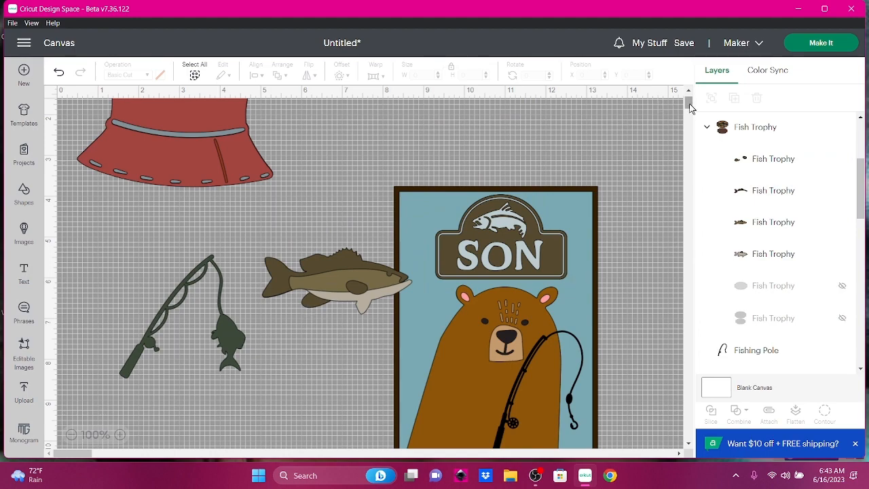
left_click_drag(688, 107, 689, 115)
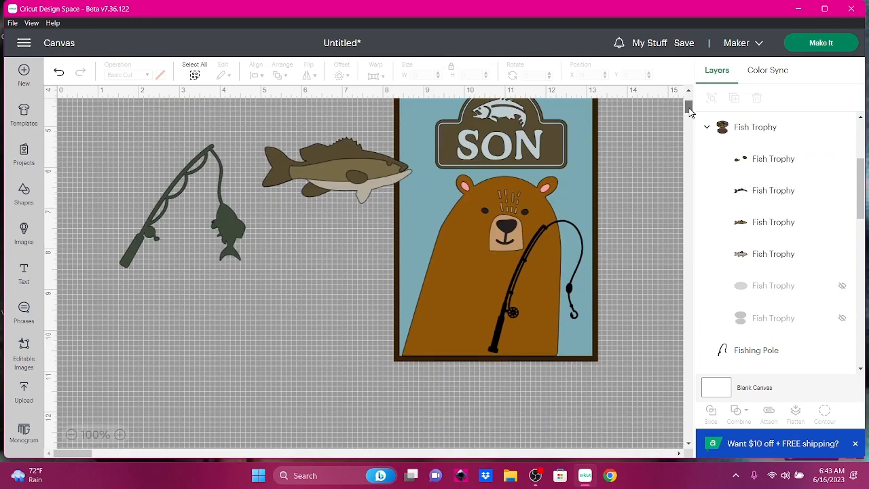
left_click(326, 171)
left_click_drag(327, 175, 349, 253)
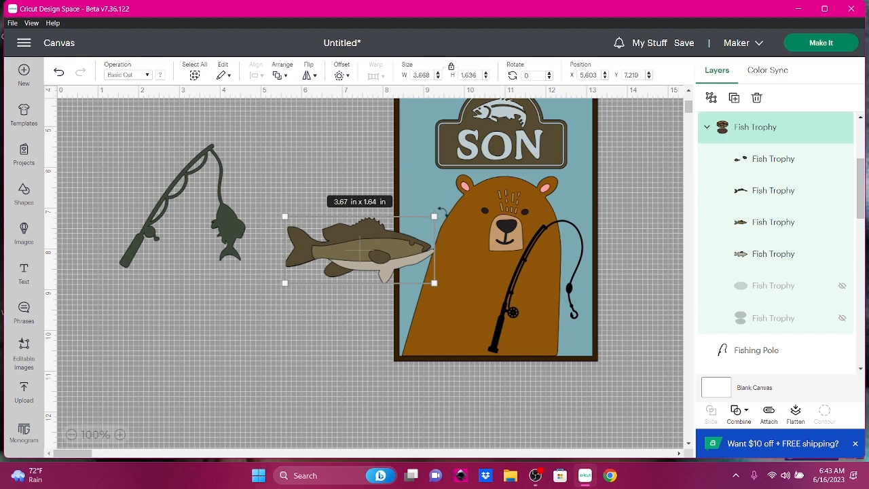
Step: Rotate the brown bass upright to about 270° and shrink it to about 1.96 × 0.87 in
left_click_drag(440, 211, 317, 157)
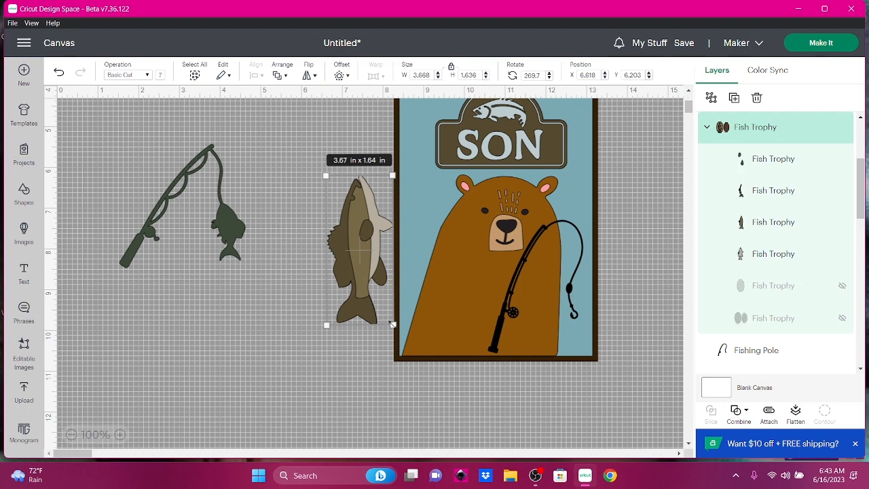
left_click_drag(392, 325, 361, 256)
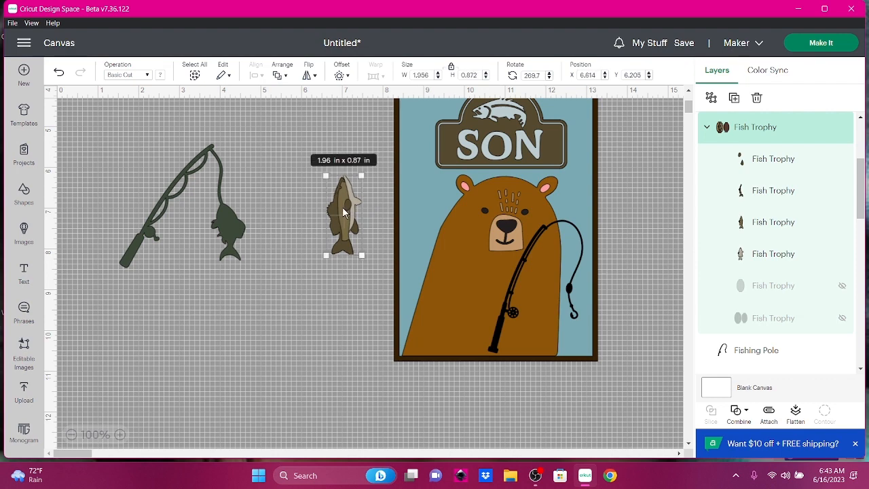
left_click_drag(343, 206, 313, 206)
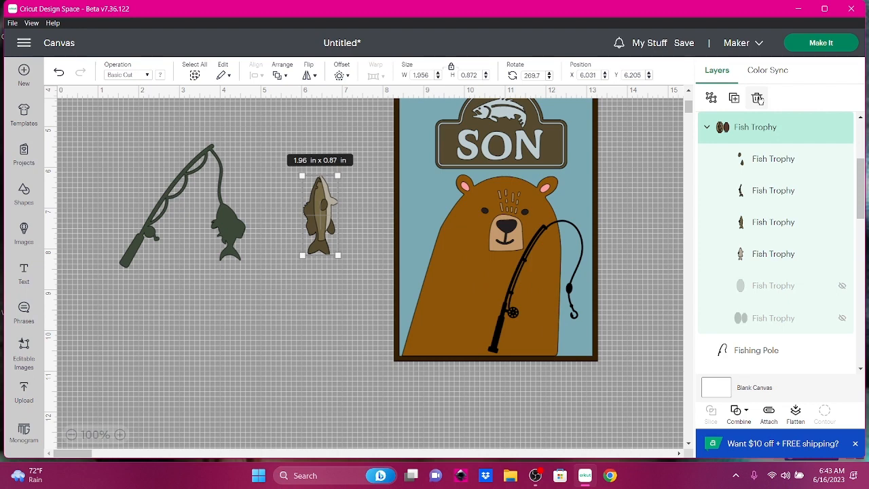
Step: Delete the brown bass and the black fishing pole, and put the dark green rod back on the bear
left_click(758, 99)
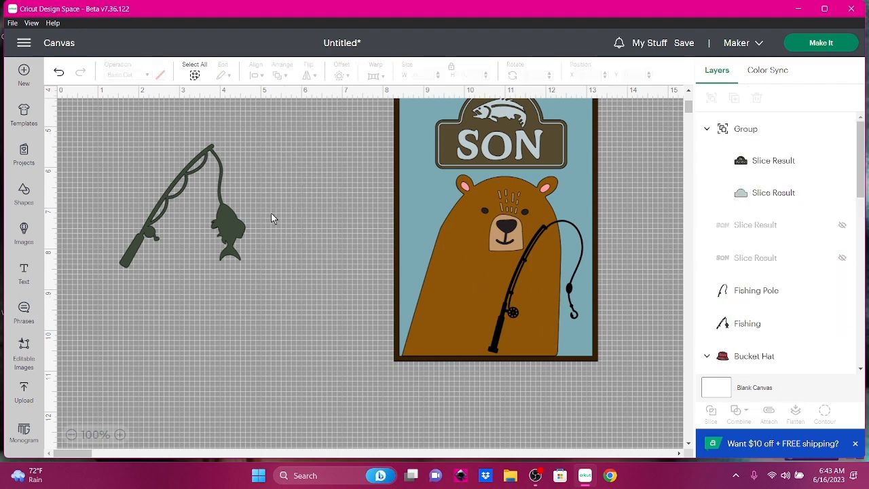
left_click(501, 314)
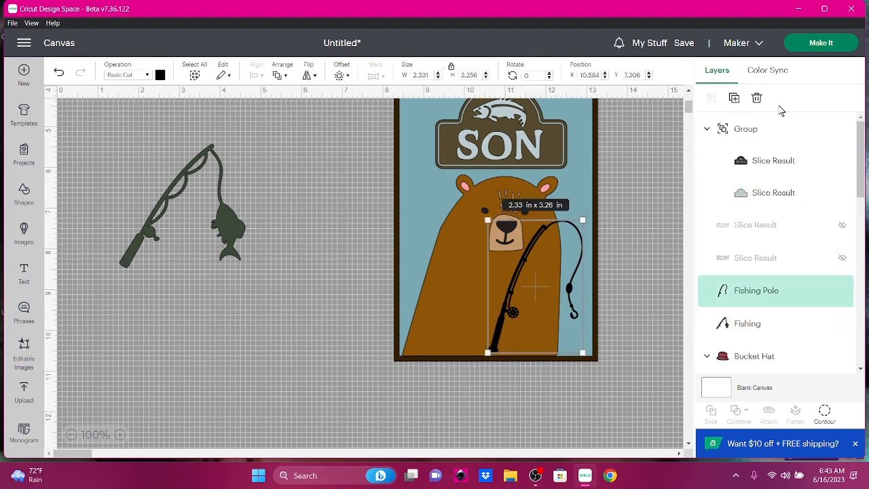
left_click(758, 98)
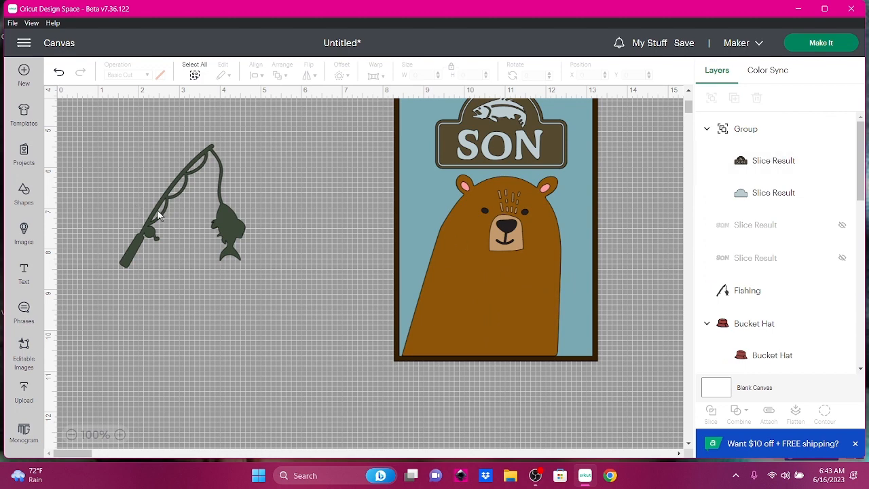
left_click_drag(159, 216, 505, 294)
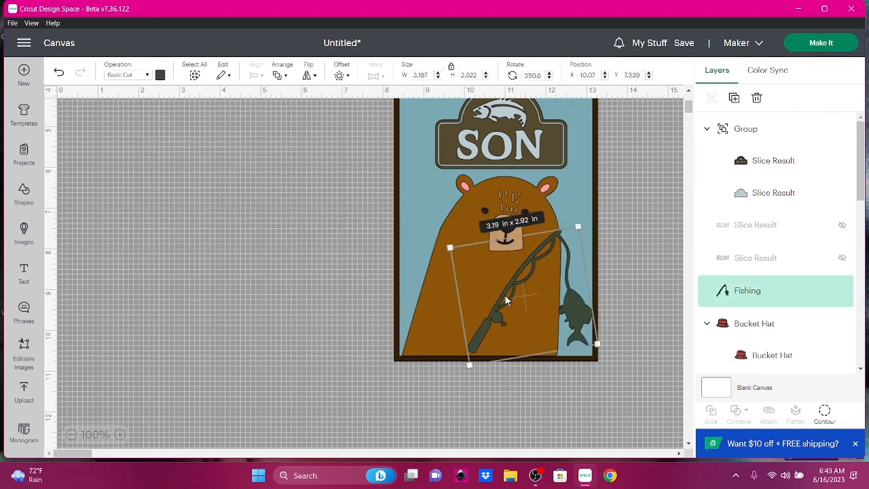
Step: Shrink the red bucket hat to about 2.43 × 1.66 in and place it on the bear's head
scroll(379, 145, "up", 2)
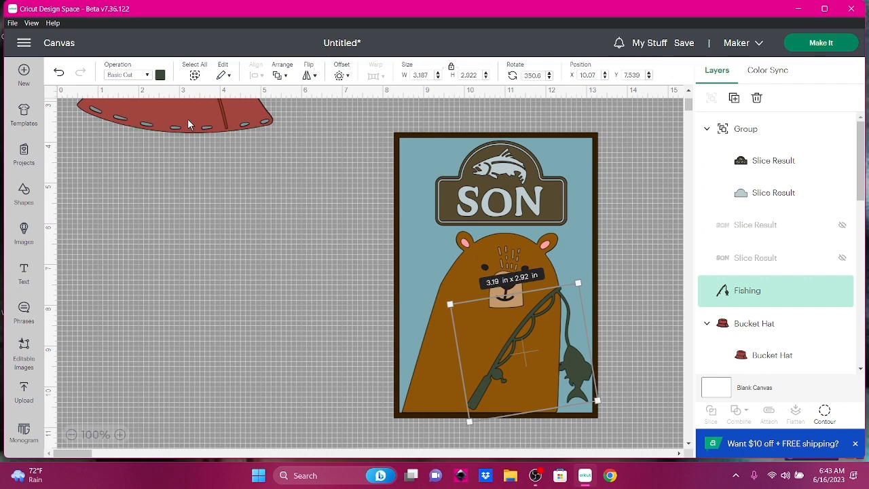
left_click_drag(188, 125, 280, 266)
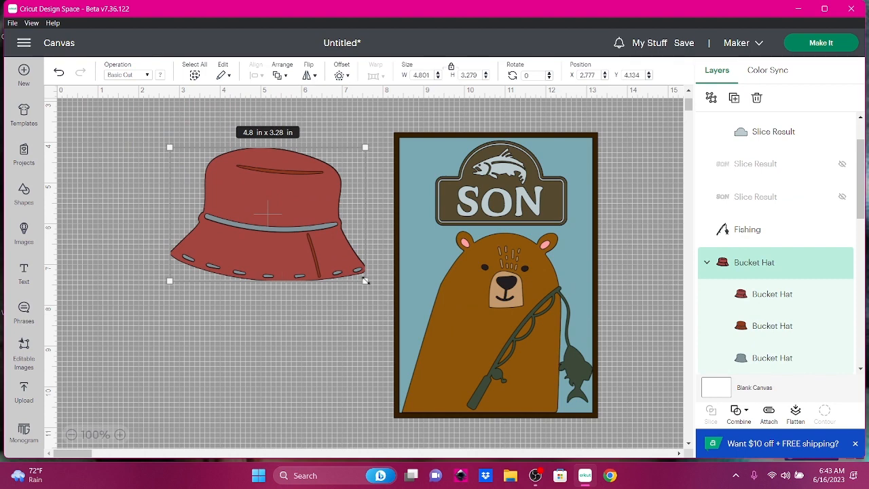
left_click_drag(365, 280, 331, 235)
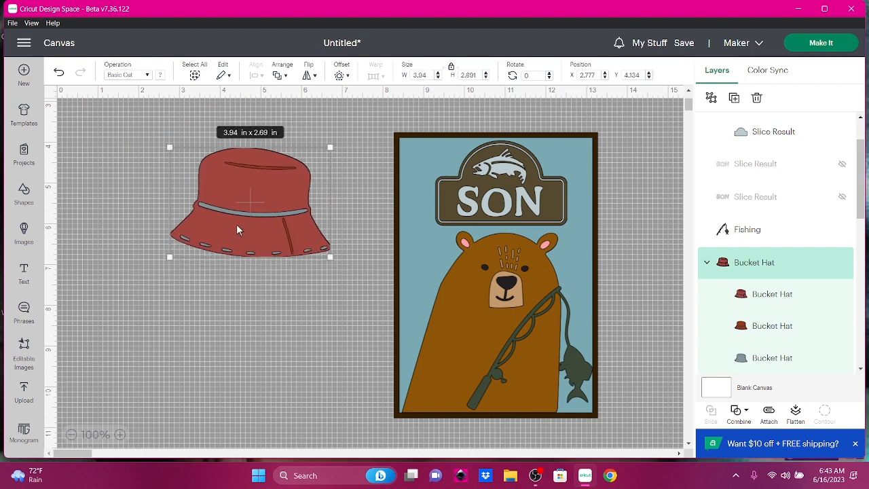
left_click_drag(237, 224, 490, 265)
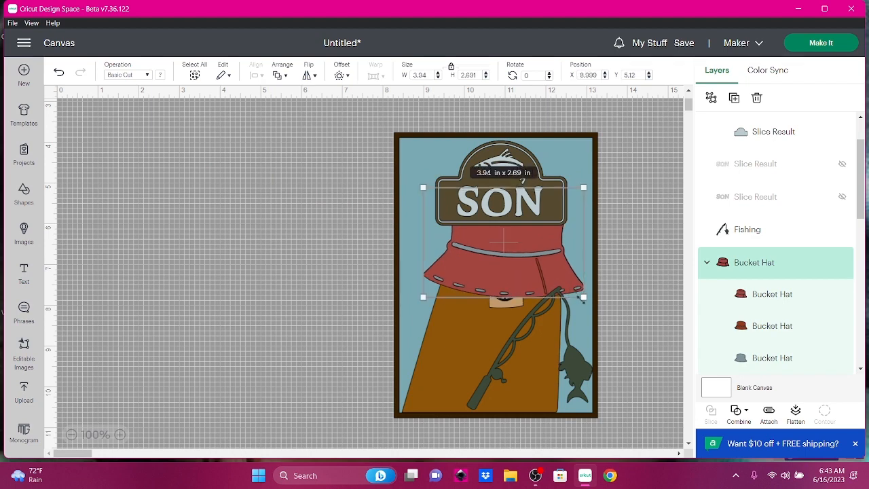
left_click_drag(583, 297, 505, 246)
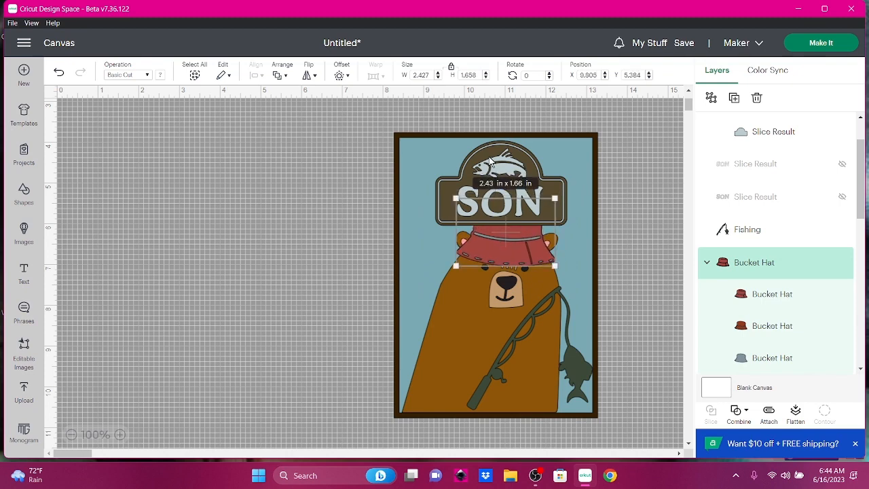
Step: Move the SON label off the card and reshape the bucket hat to about 2.52 × 1.38 in on the bear's head
left_click_drag(463, 161, 156, 164)
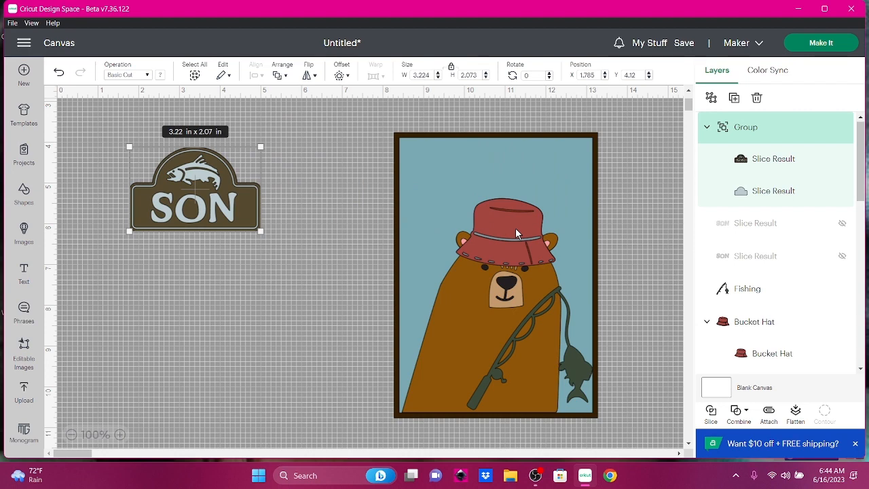
left_click_drag(515, 233, 524, 205)
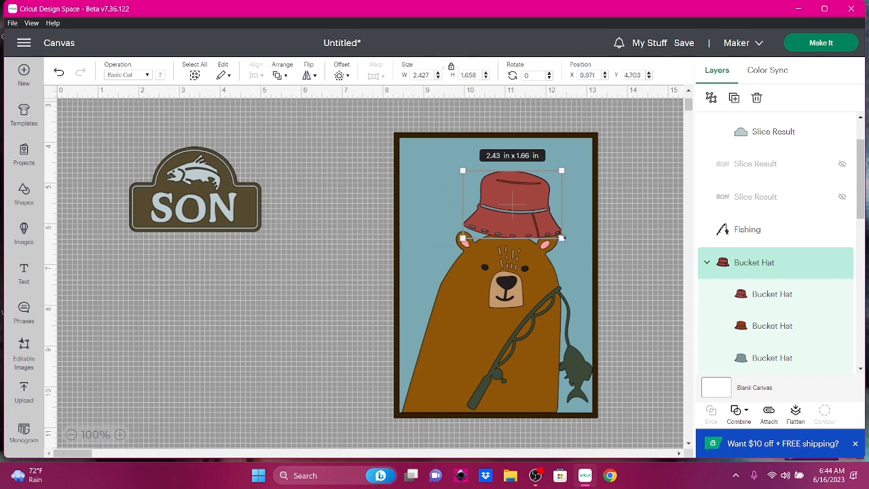
left_click_drag(562, 239, 545, 226)
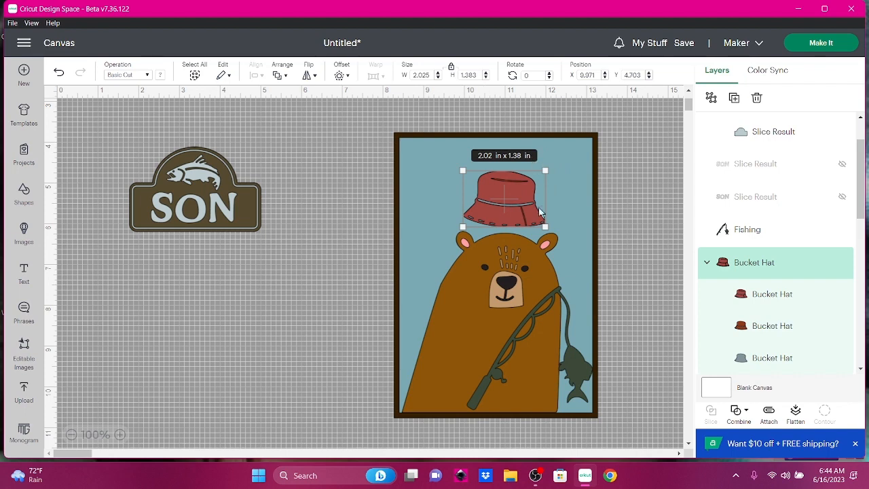
left_click_drag(548, 193, 505, 239)
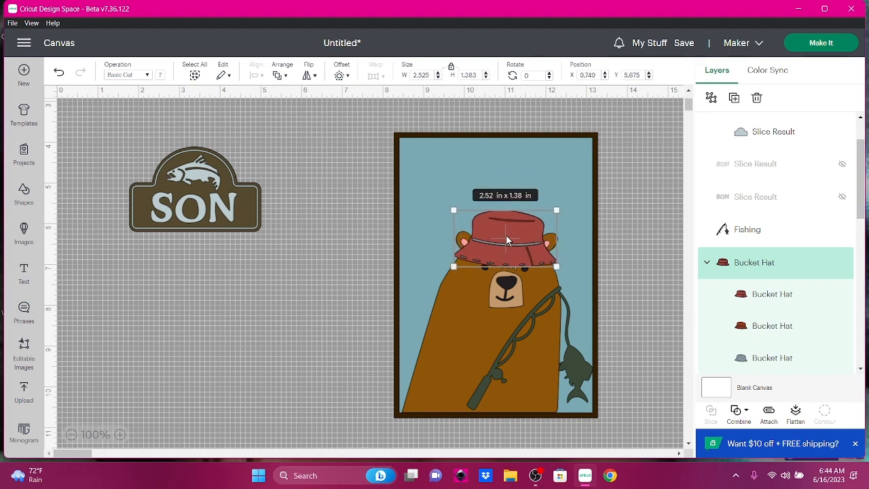
Step: Select the bear's face within the bear group and shift it slightly down below the hat brim
left_click(499, 287)
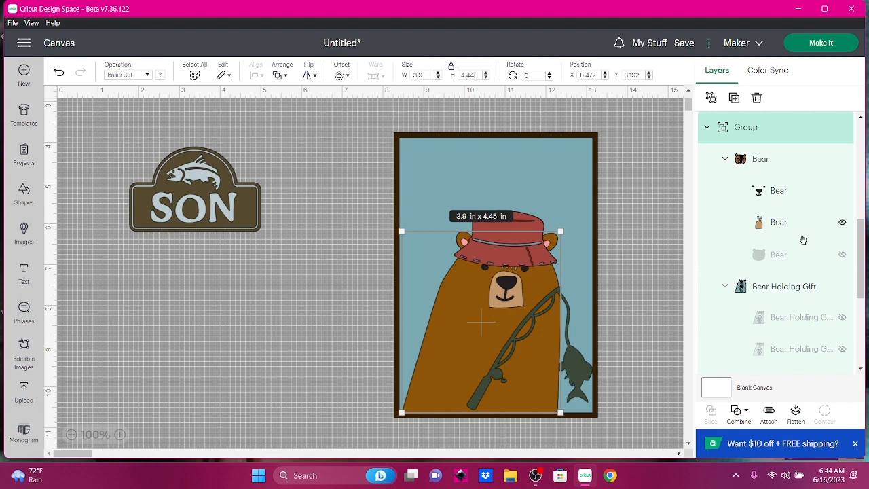
left_click(782, 156)
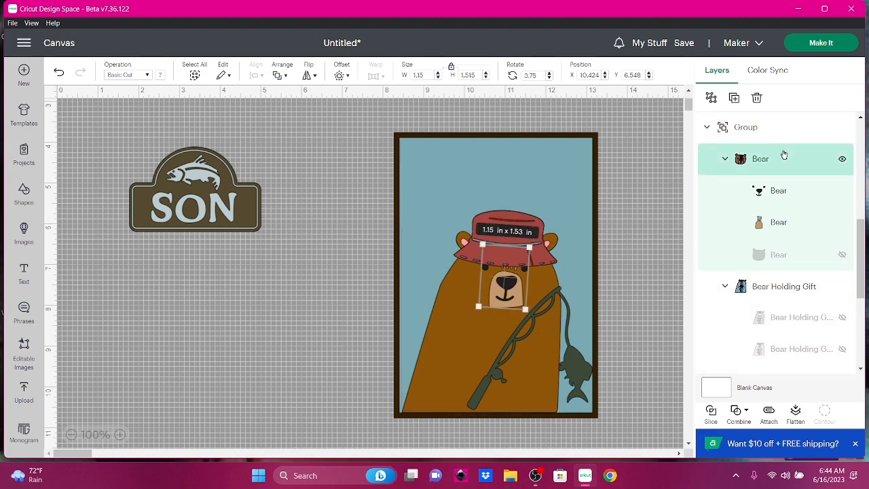
left_click_drag(502, 286, 501, 294)
Step: Shrink the dark green fishing rod to about 2.94 × 2.7 in and shift it slightly down on the bear
left_click(574, 360)
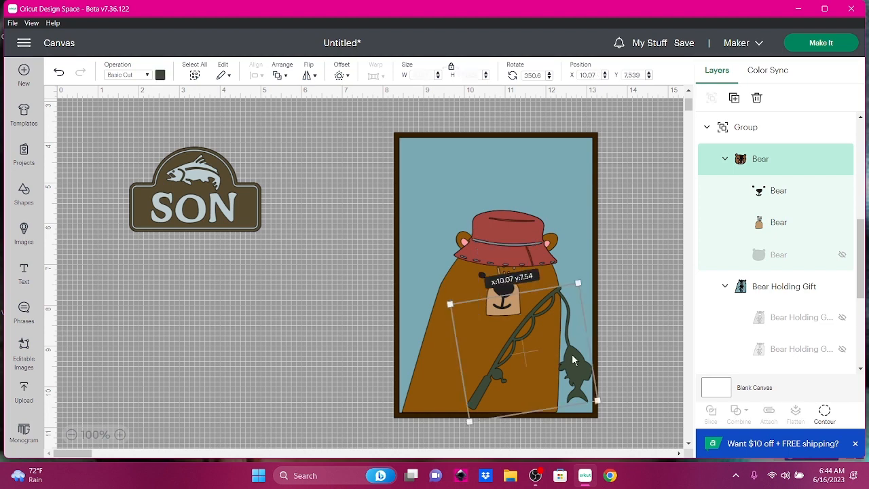
left_click_drag(597, 400, 586, 393)
left_click_drag(564, 357, 570, 367)
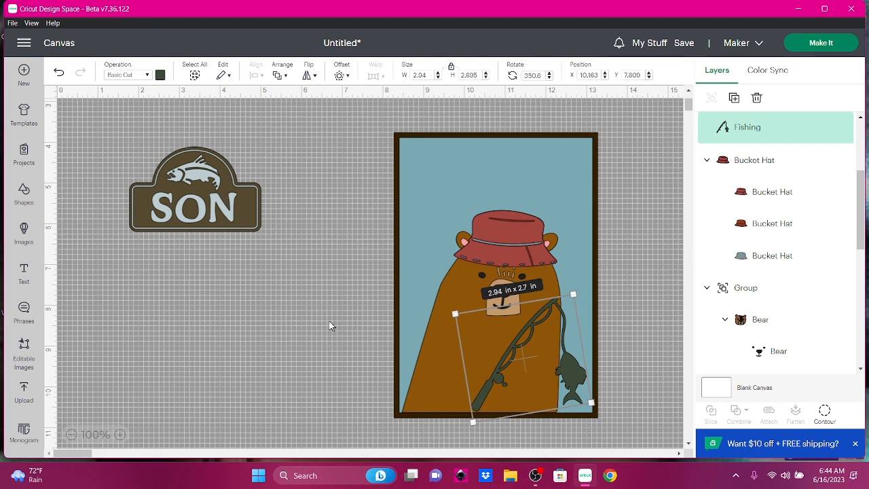
Step: Insert a pennant shape, place it beside the card below the SON label and rotate it to about 271°
left_click(24, 190)
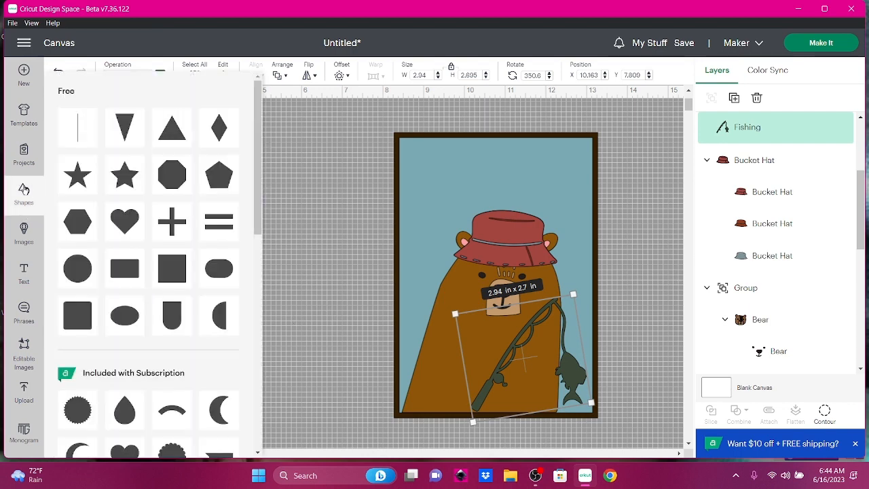
left_click(170, 326)
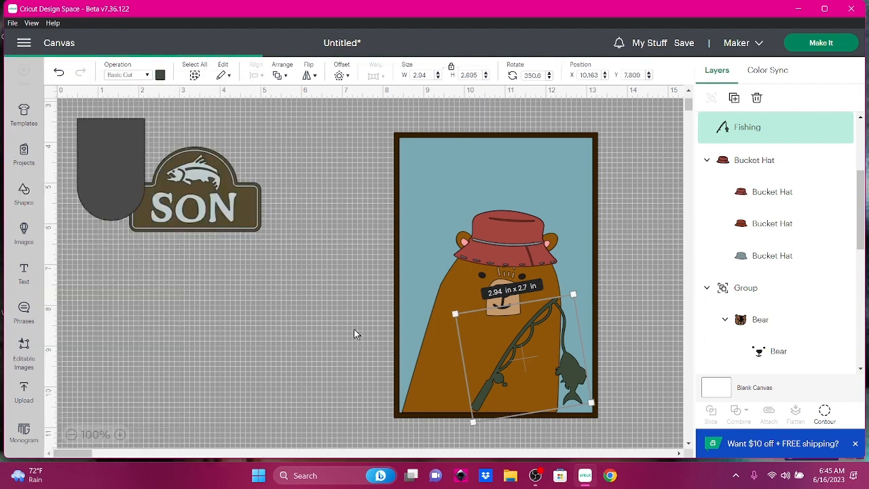
left_click_drag(114, 182, 314, 335)
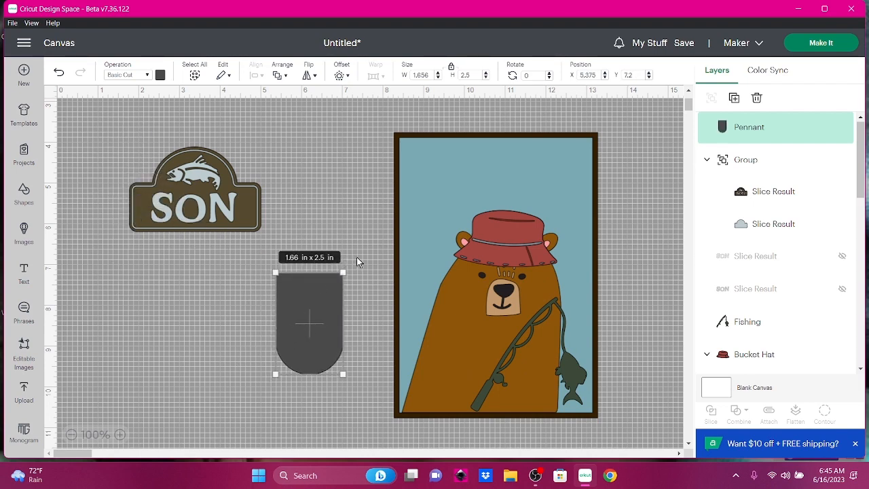
left_click_drag(348, 258, 233, 271)
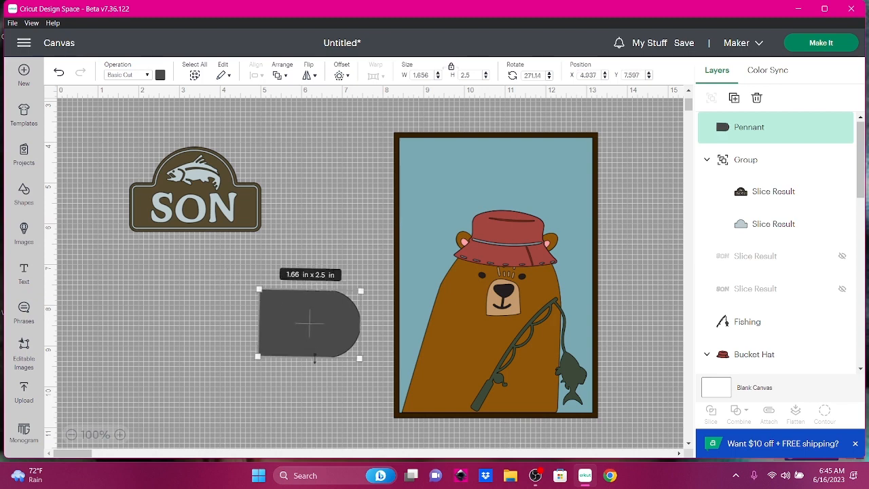
Step: Narrow the pennant shape to about 1.16 in wide and recolor it brown (#8b5e3c)
left_click_drag(293, 359, 292, 343)
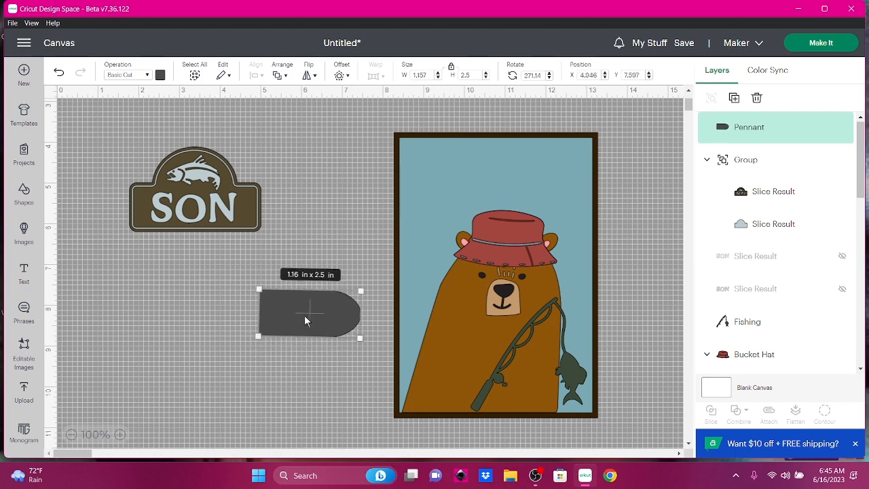
left_click(161, 76)
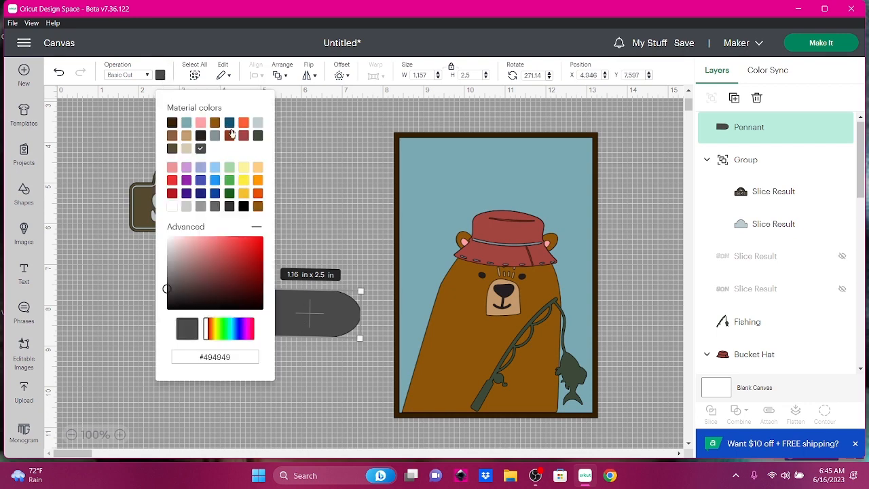
left_click(172, 136)
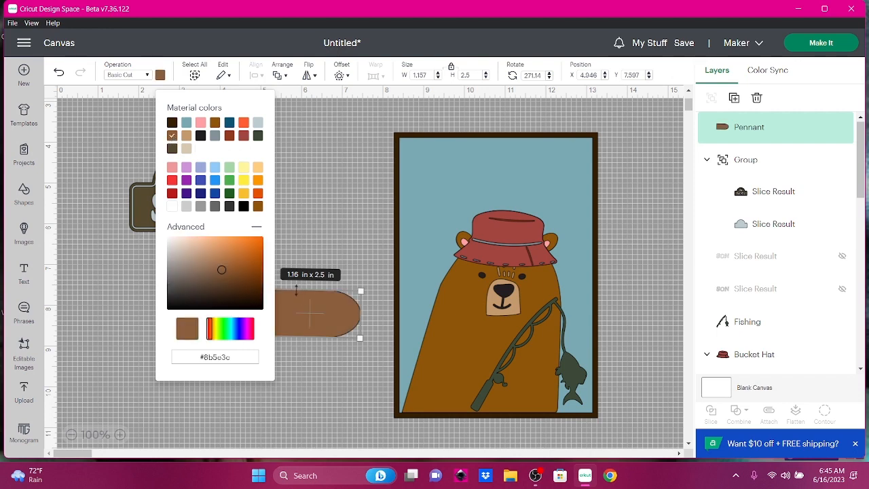
left_click(246, 138)
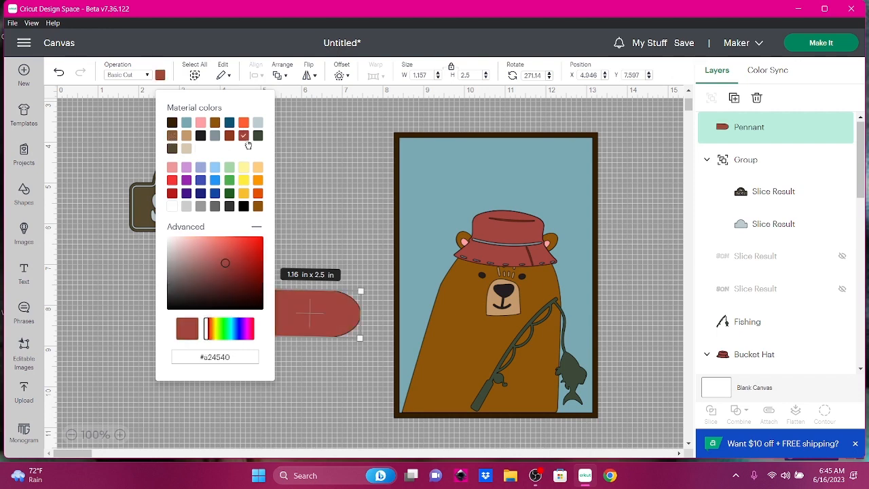
left_click(172, 137)
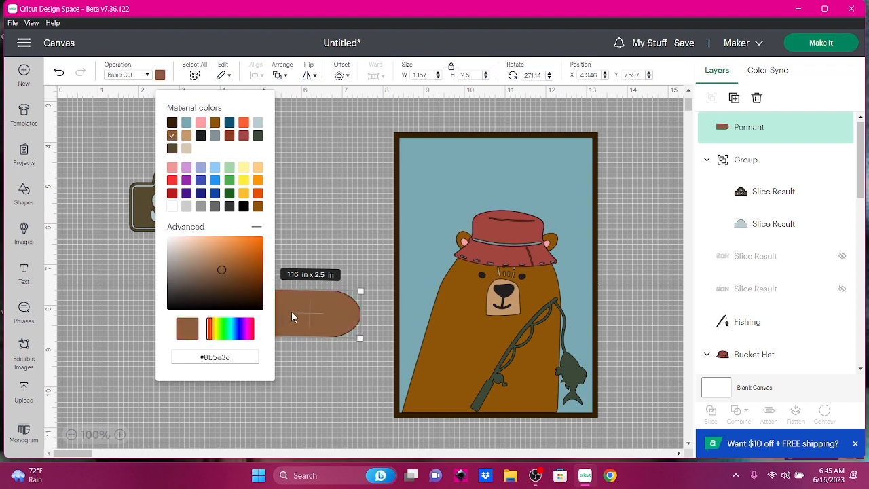
Step: Place the brown pennant across the bear as an arm, shrink it to about 0.79 × 2.19 in and rotate it to about 288°
left_click_drag(291, 316, 449, 365)
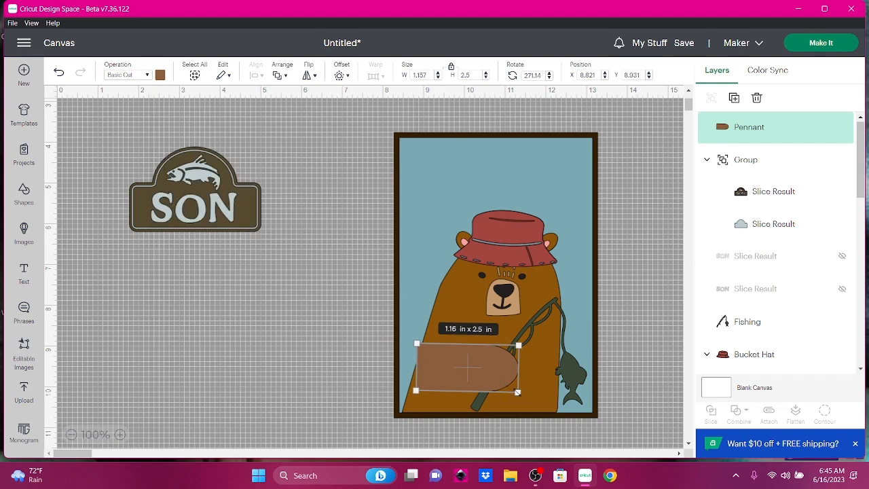
left_click_drag(518, 392, 469, 381)
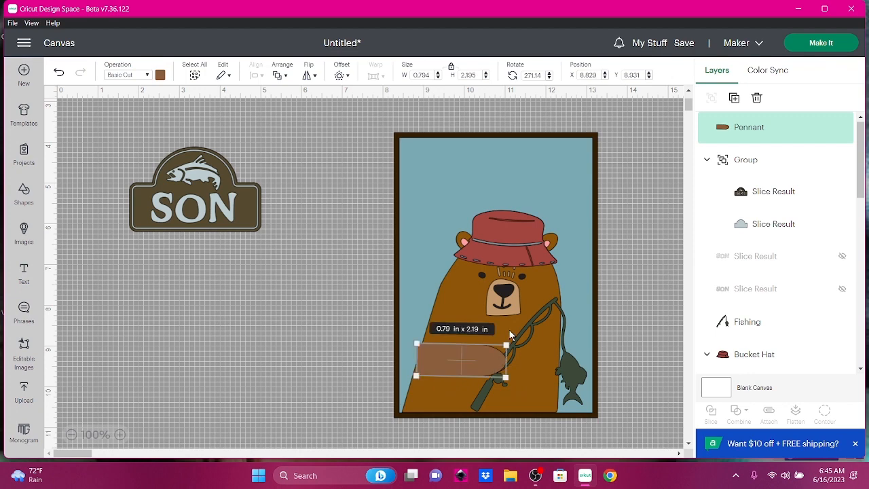
left_click_drag(507, 343, 508, 358)
left_click_drag(446, 353, 448, 354)
left_click(310, 365)
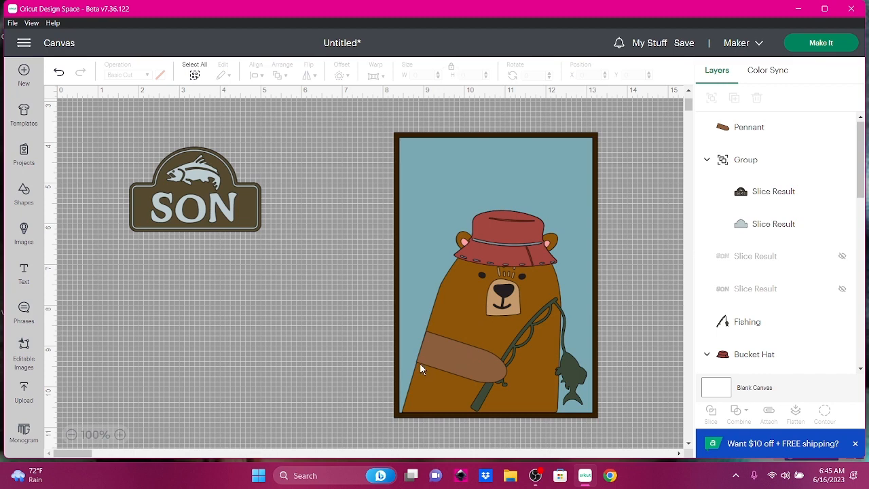
Step: Duplicate the bear's arm, flip the copy horizontally and place it on the opposite side of the bear's body
left_click(458, 360)
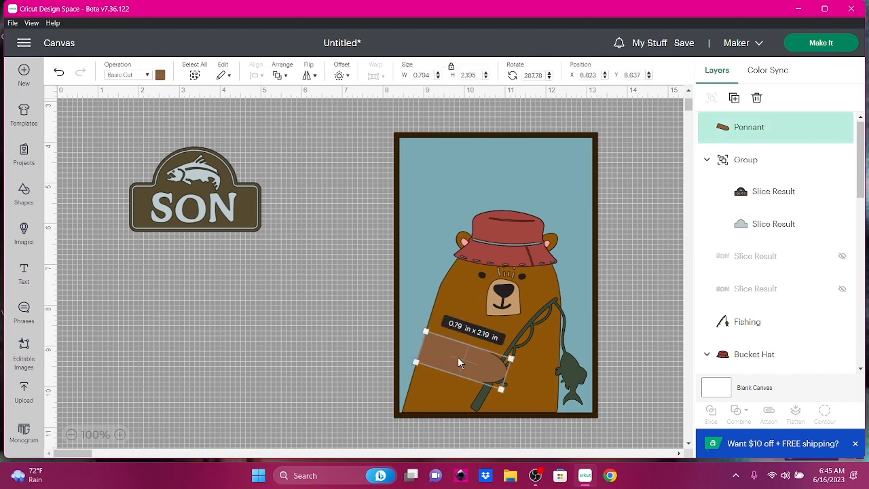
left_click(734, 97)
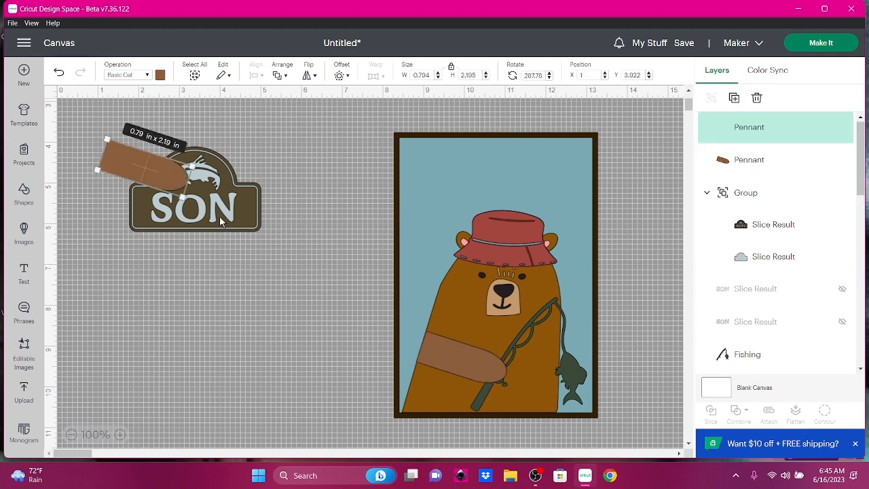
left_click(307, 76)
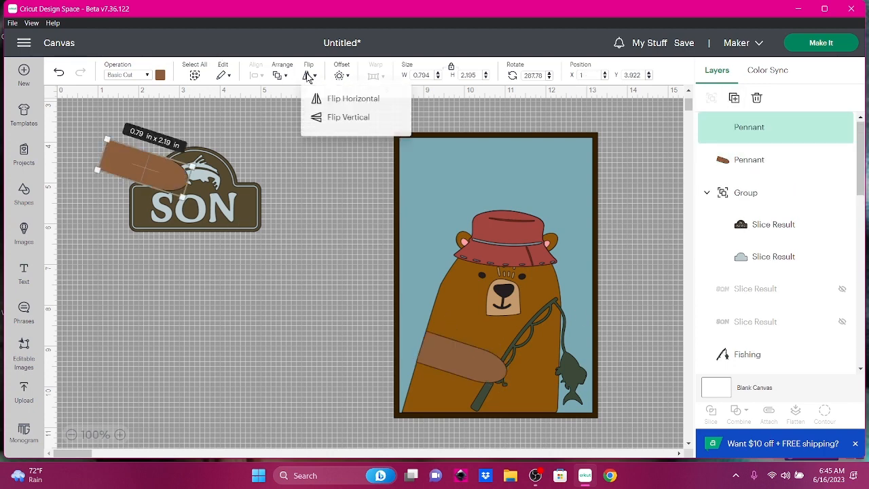
left_click(329, 101)
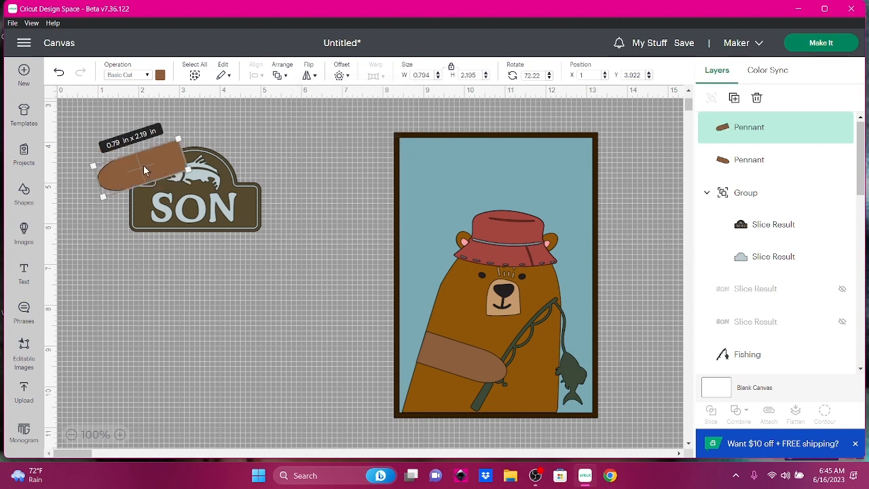
left_click_drag(143, 168, 527, 354)
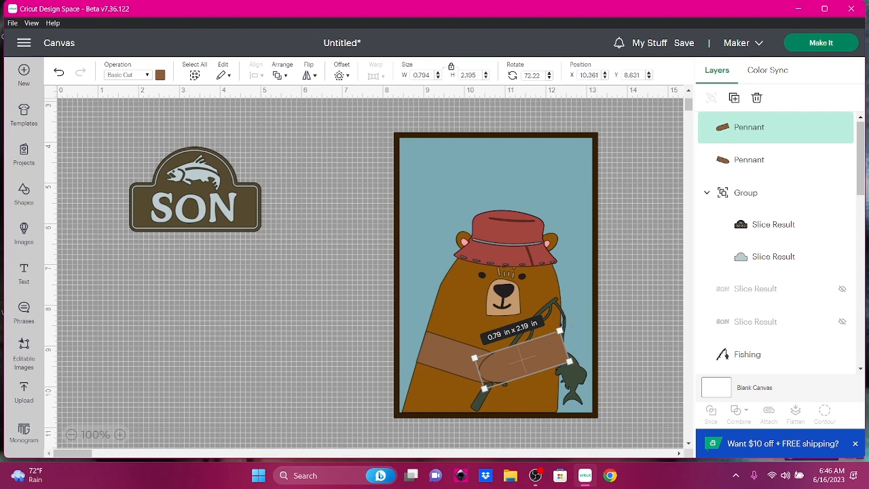
Step: Rotate the second arm to about 93°, resize its length to about 1.65 in and set it below the first arm against the bear's edge
left_click_drag(567, 324, 572, 347)
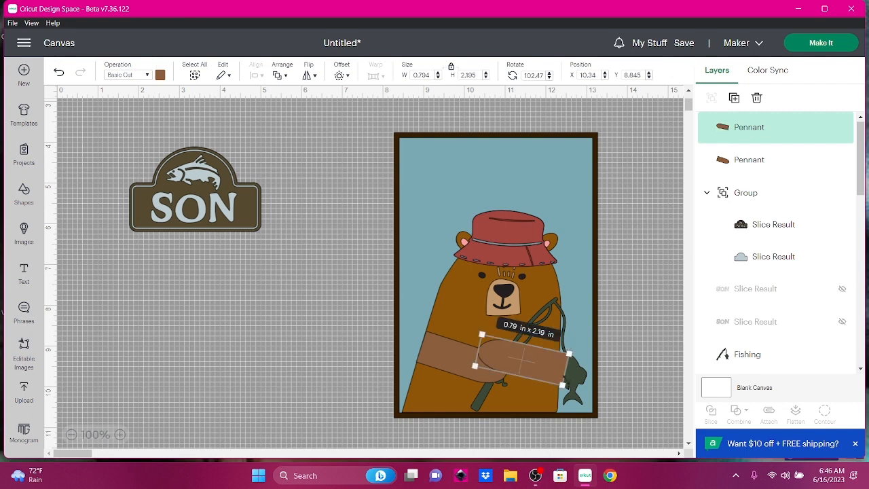
left_click_drag(558, 369, 536, 366)
left_click_drag(537, 367, 544, 366)
left_click(525, 367)
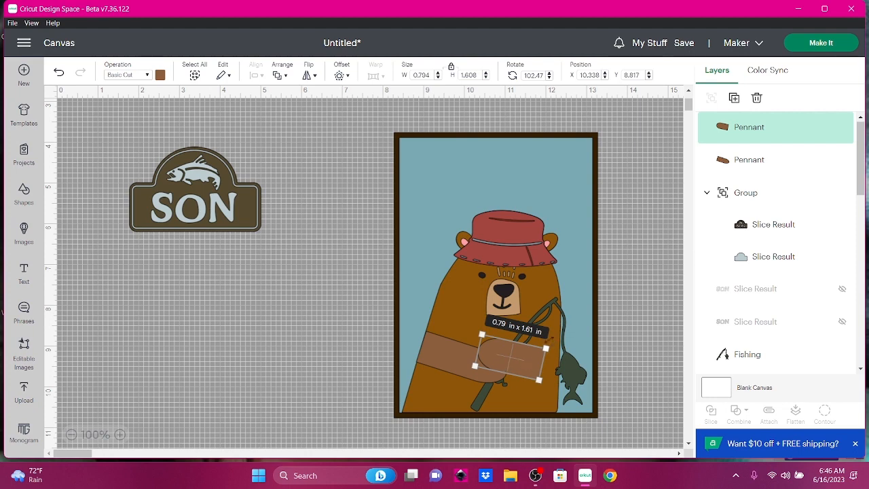
left_click_drag(552, 339, 552, 334)
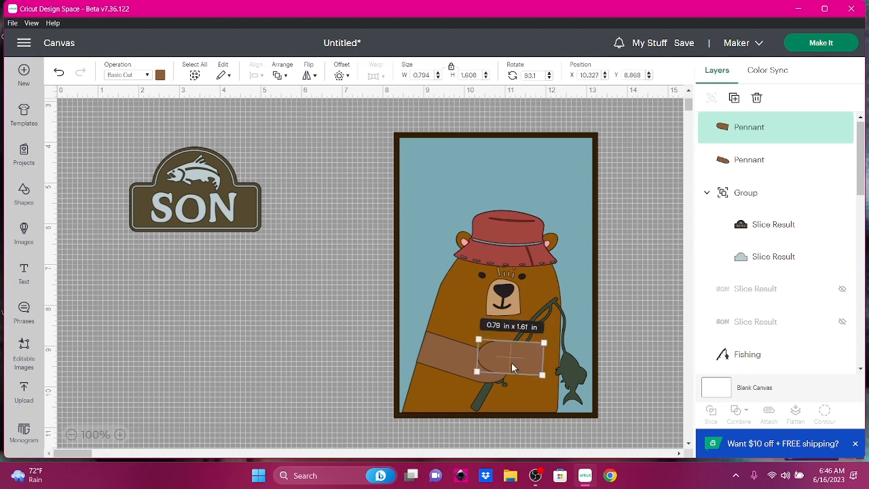
left_click_drag(512, 368, 525, 393)
left_click(616, 338)
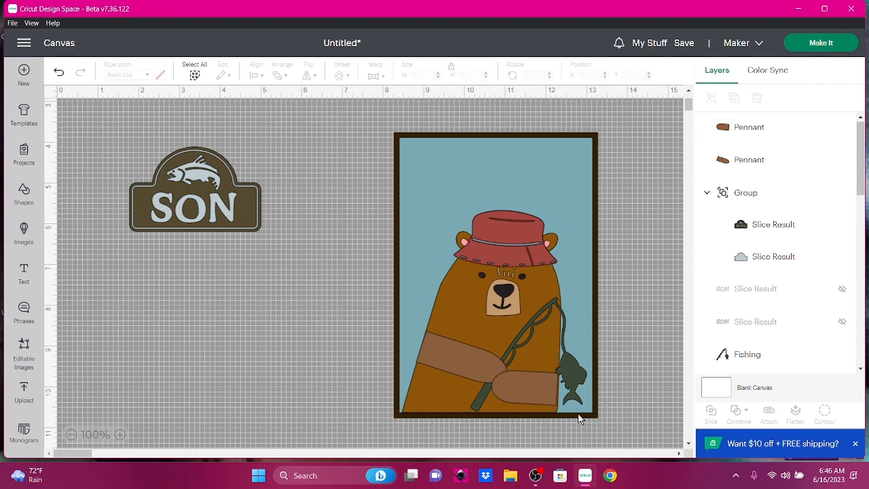
left_click(522, 392)
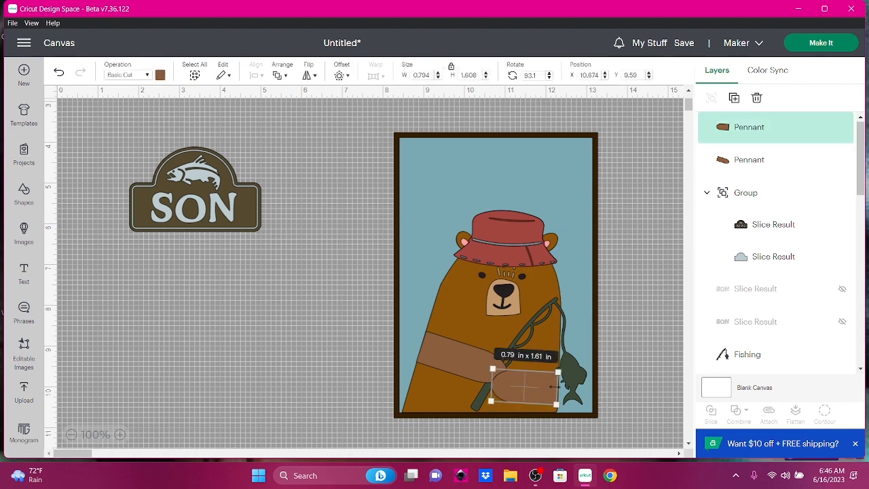
left_click_drag(554, 387, 557, 387)
Step: Move the fishing rod up and outward into the bear's paws and layer it between the two arms
left_click(516, 340)
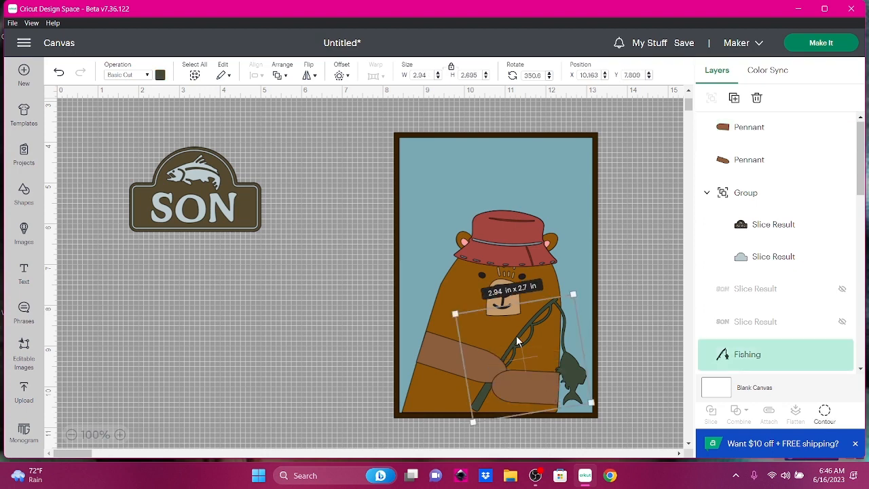
mouse_move(516, 335)
left_mouse_down()
mouse_move(526, 316)
mouse_move(528, 322)
left_mouse_up()
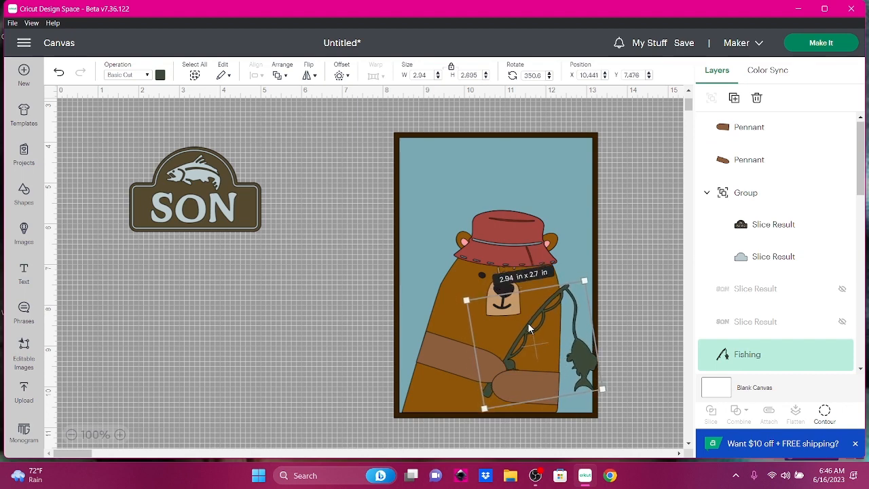
left_click(280, 77)
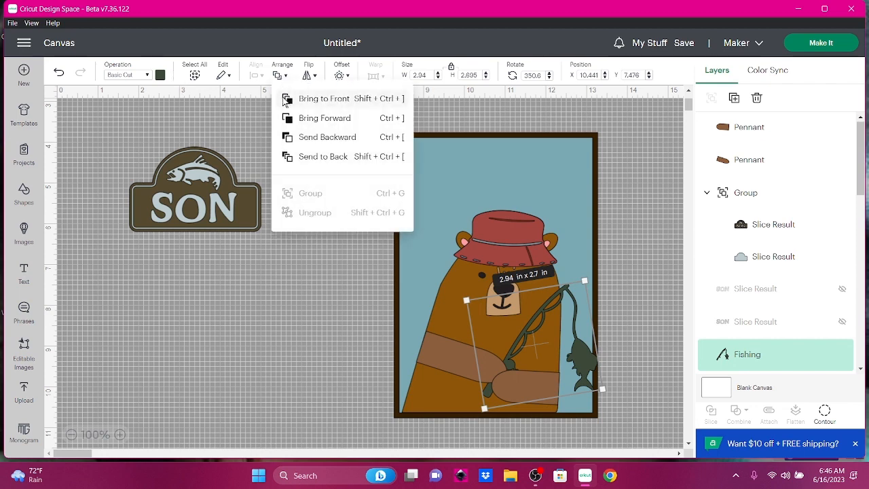
left_click(285, 98)
left_click(281, 75)
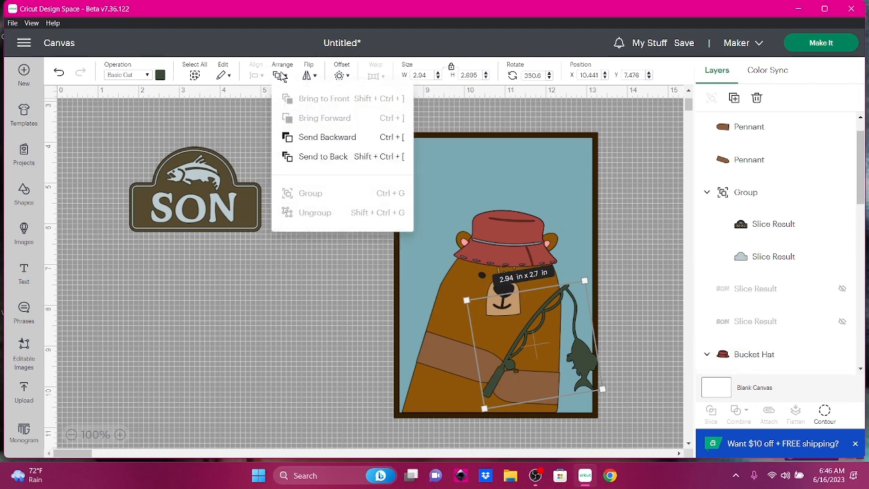
left_click(299, 138)
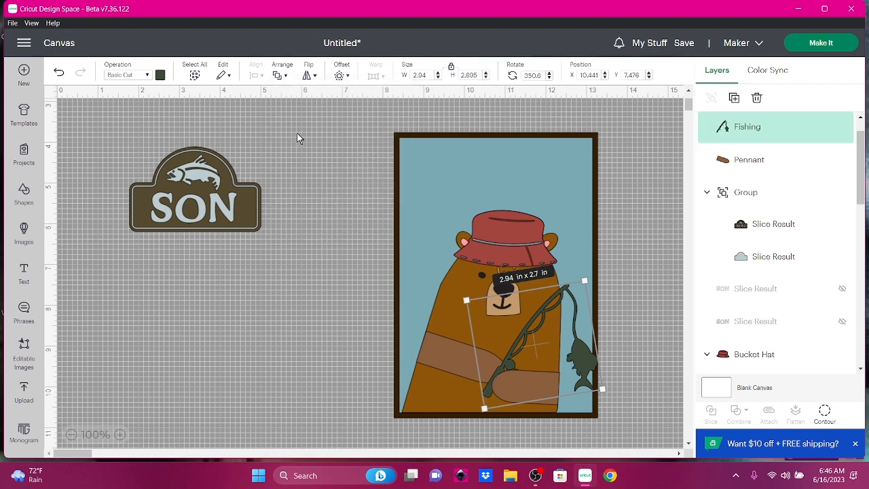
Step: Shift the second, lower arm slightly up over the fishing rod handle
left_click(529, 382)
left_click(529, 382)
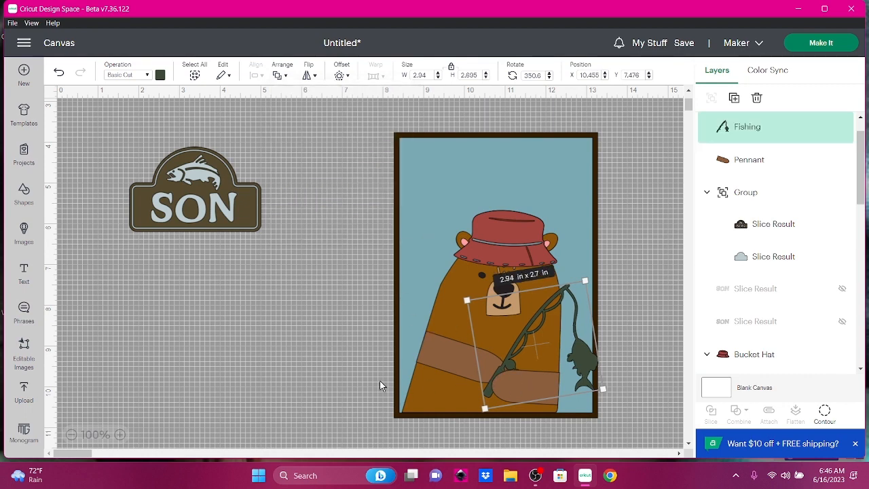
left_click(381, 385)
left_click(526, 397)
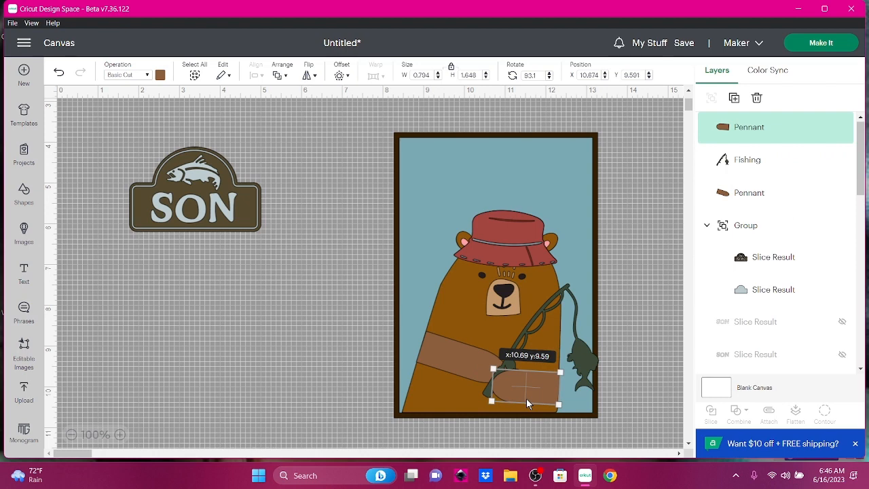
left_click_drag(526, 398, 525, 394)
left_click(295, 341)
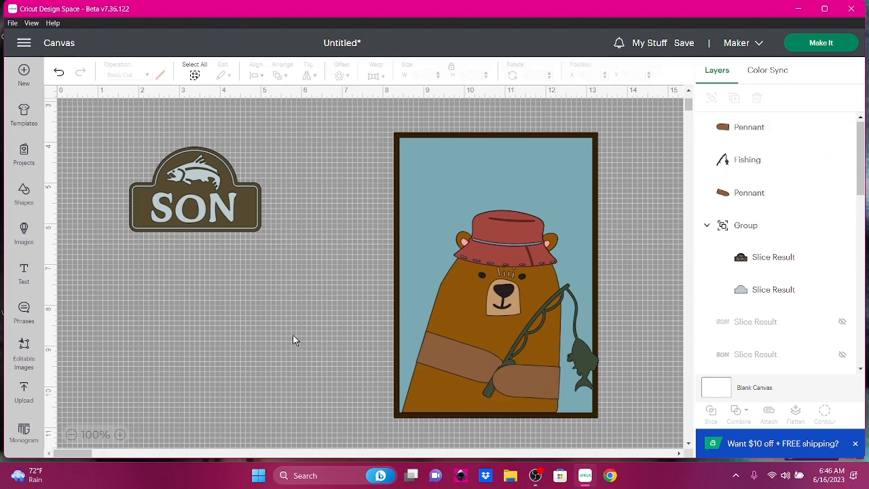
Step: Move the framed card background away from the bear and place the SON label near its upper edge
left_click_drag(153, 210, 461, 202)
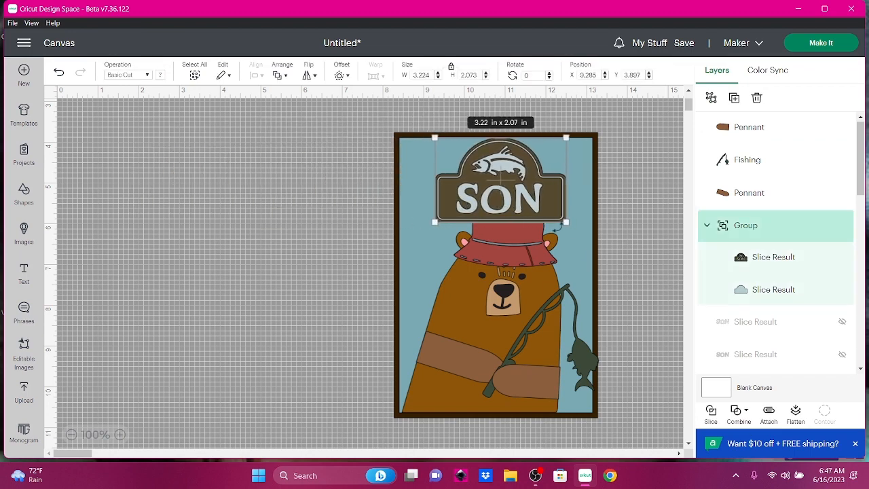
left_click(403, 209)
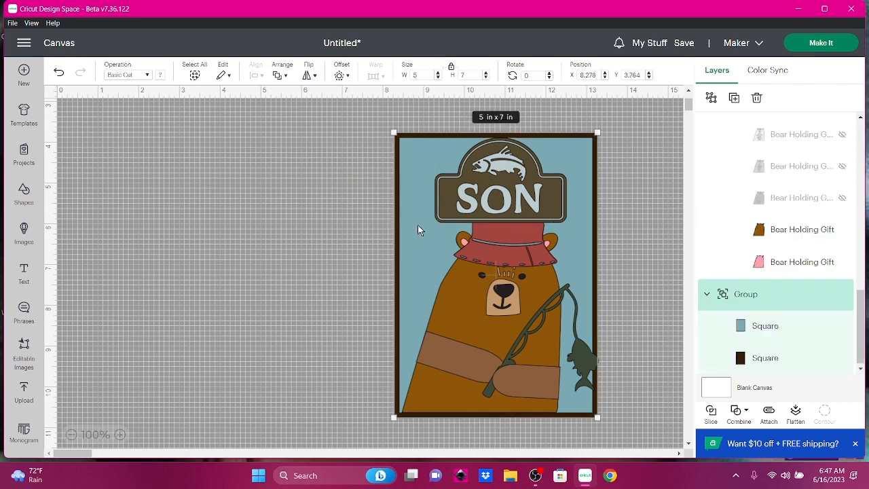
left_click_drag(418, 229, 152, 229)
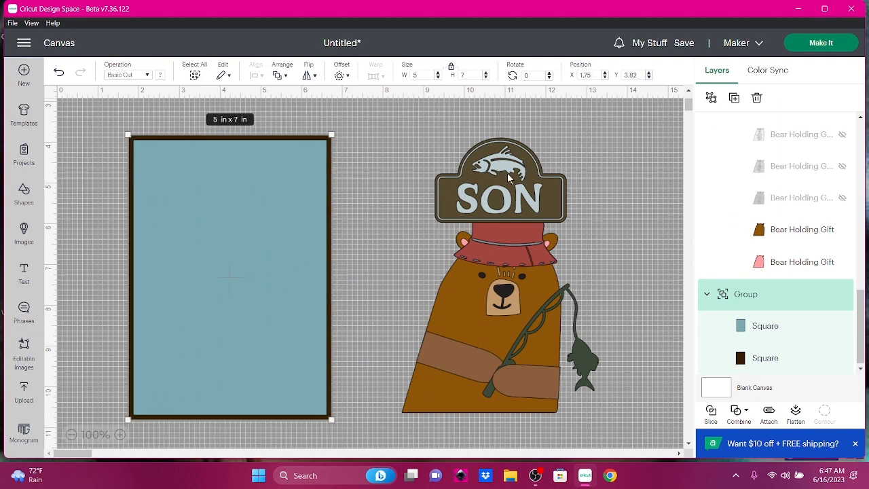
left_click_drag(509, 178, 246, 184)
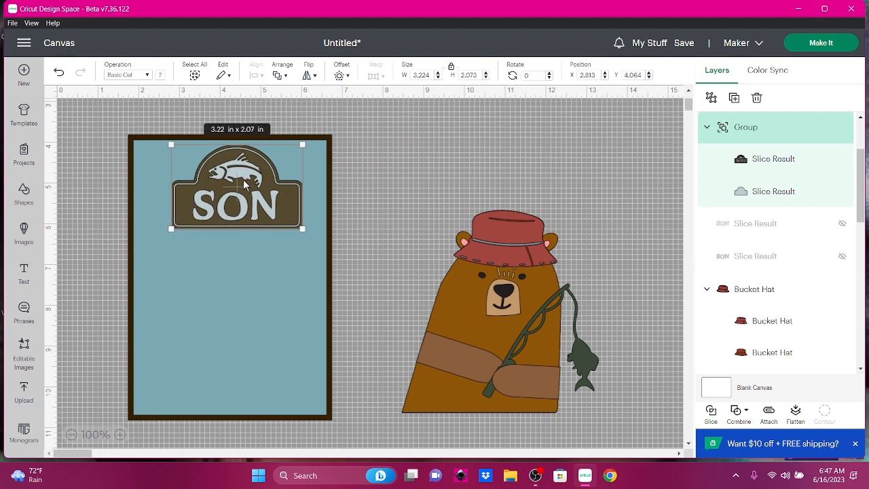
Step: Group the bear with its hat, arms and fishing rod, shrink the group to about 4.19 × 4.31 in and place it on the card below the label
left_click_drag(391, 166, 612, 433)
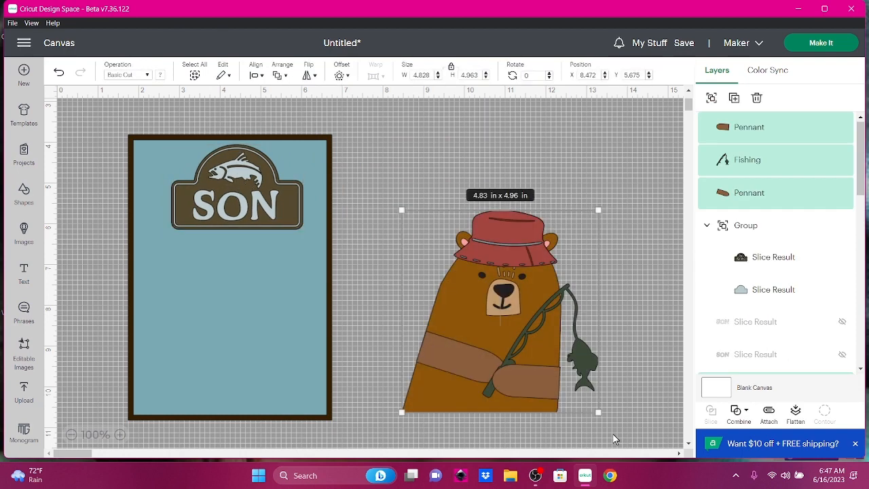
left_click(712, 100)
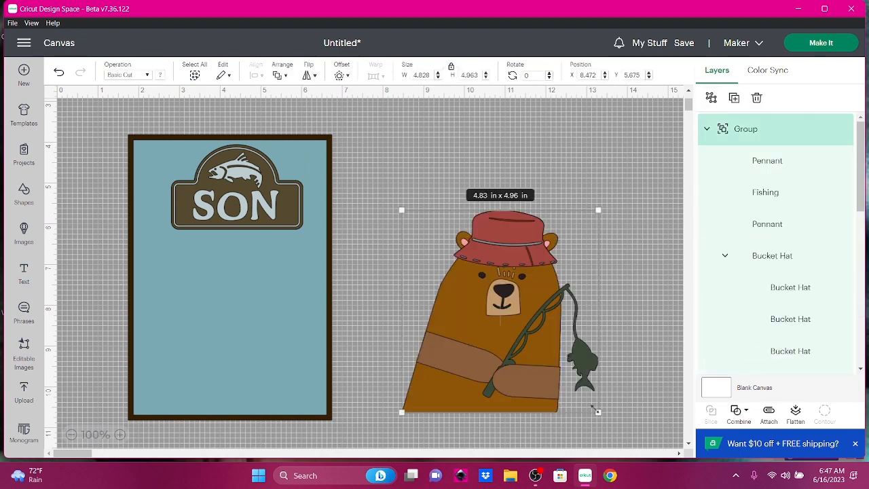
left_click_drag(595, 411, 559, 386)
left_click_drag(515, 283, 247, 294)
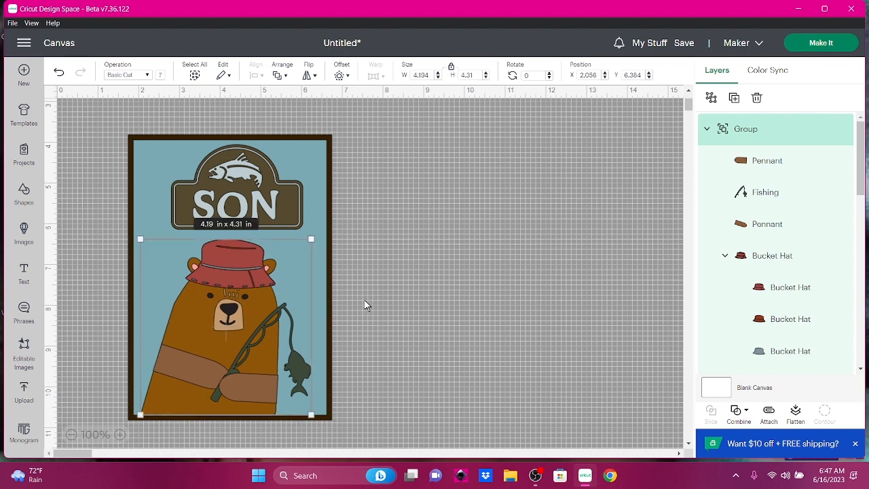
left_click(365, 300)
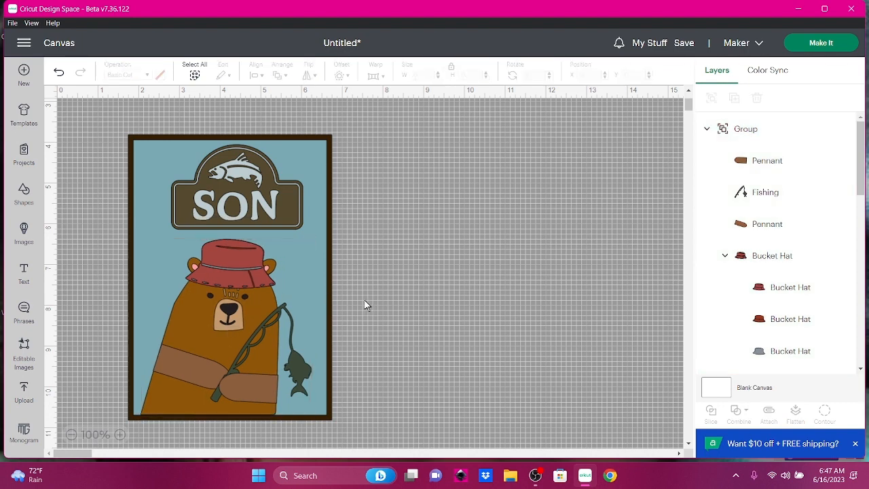
left_click_drag(90, 117, 400, 449)
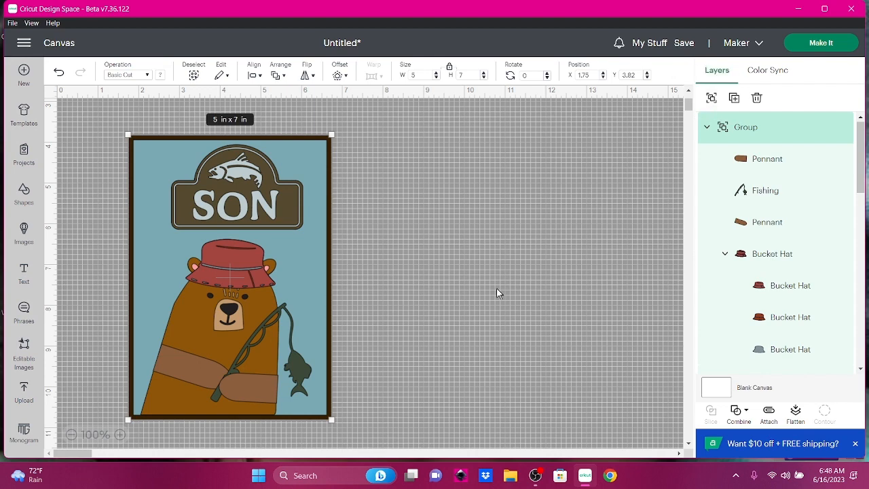
left_click(462, 282)
left_click(276, 283)
left_click_drag(276, 284, 309, 271)
key("ctrl+z")
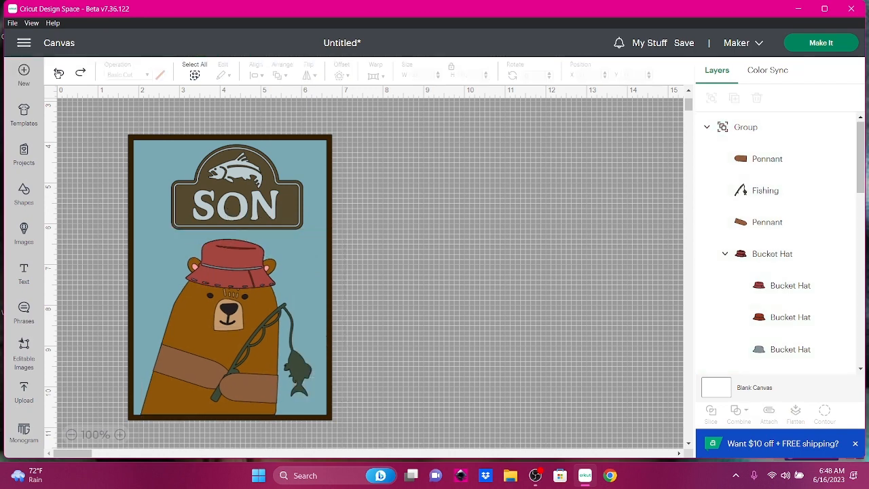
Step: Select everything on the canvas and group the bear, the SON label and the framed background into one design
left_click(194, 74)
left_click(711, 98)
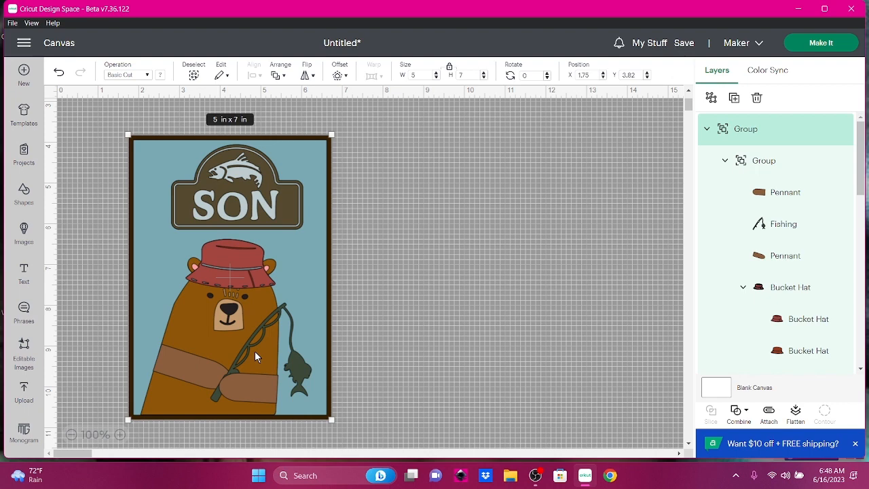
left_click(23, 193)
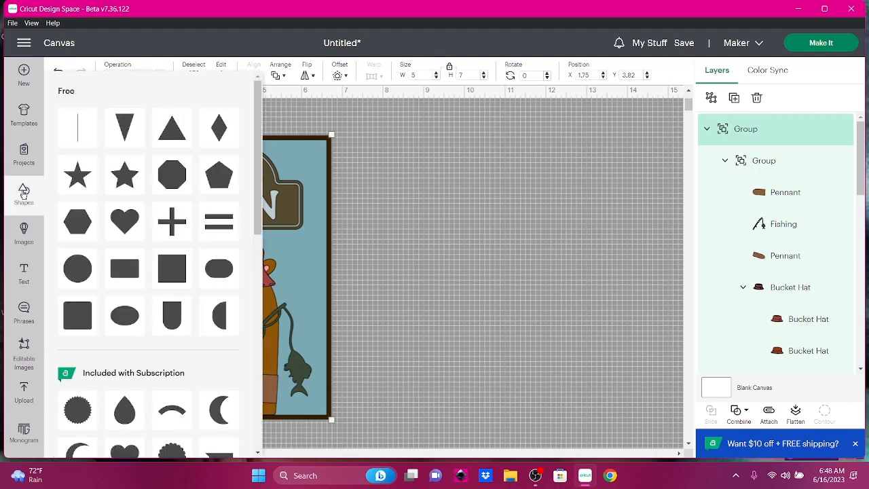
left_click(176, 266)
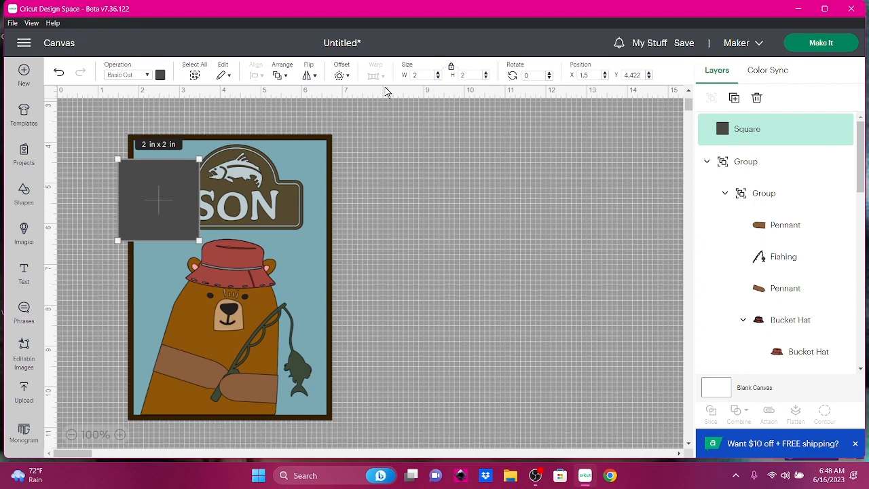
left_click(452, 68)
left_click(452, 70)
left_click(758, 100)
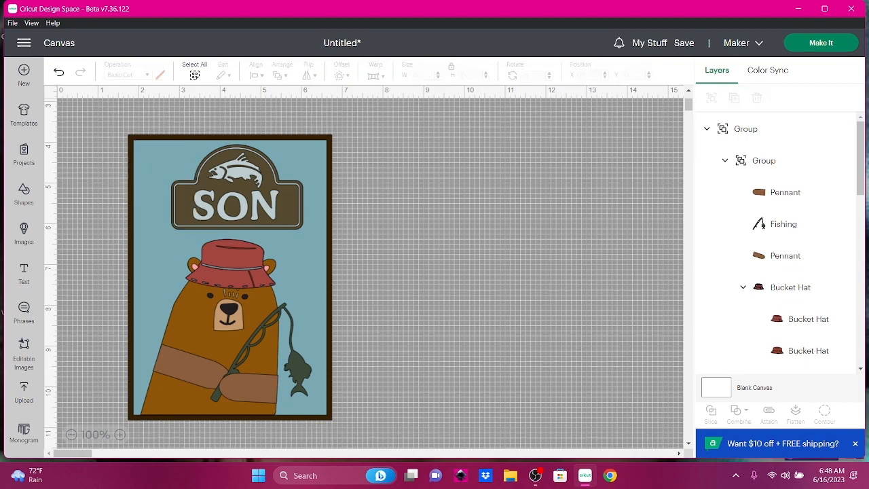
Step: Save the project with the title "Son Fishing Bear card front 5x7" in the Cards collection
left_click(684, 46)
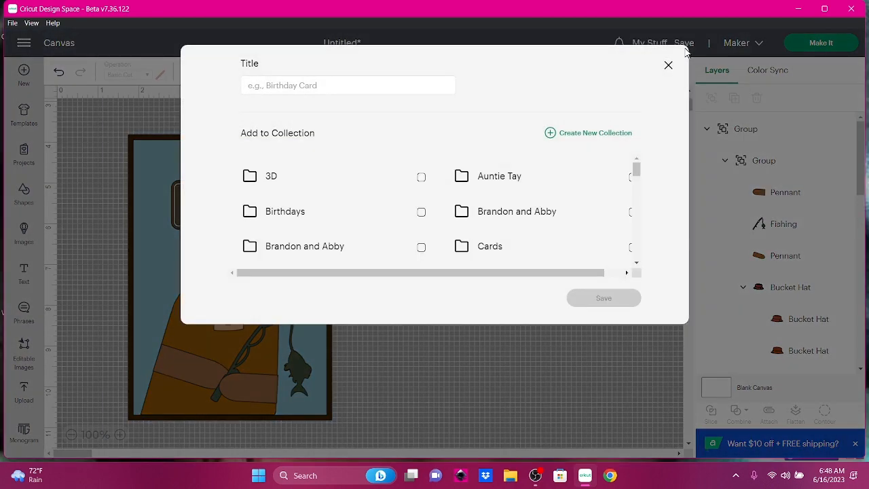
left_click(313, 85)
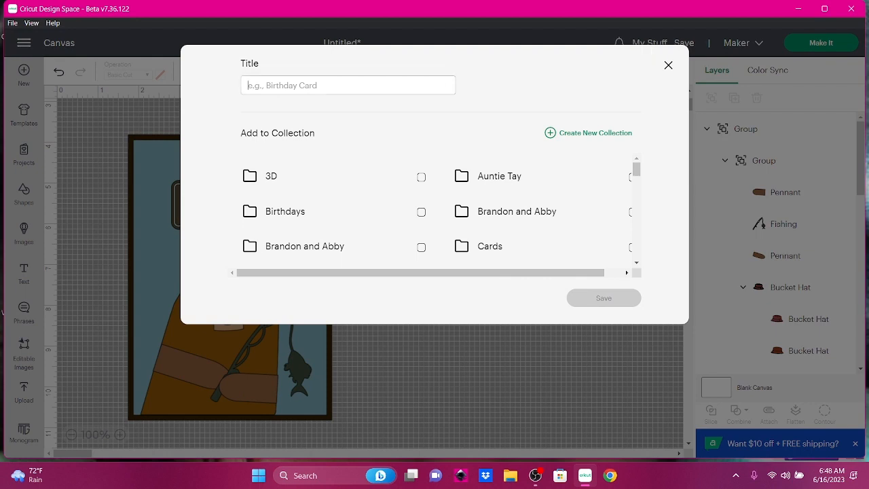
type("S")
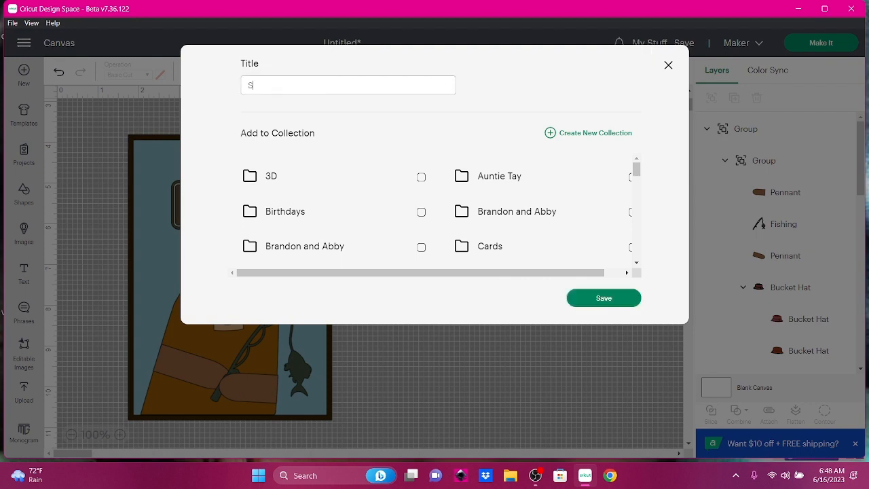
type("on Fi")
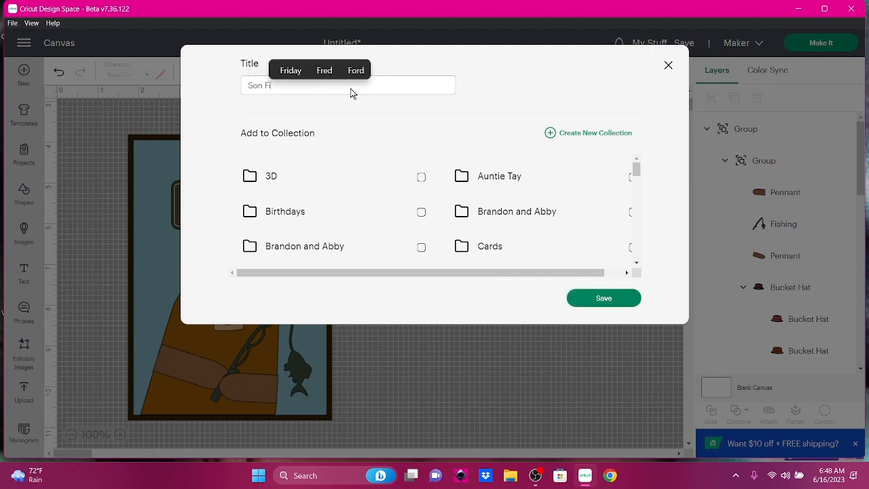
type("shing Bear c")
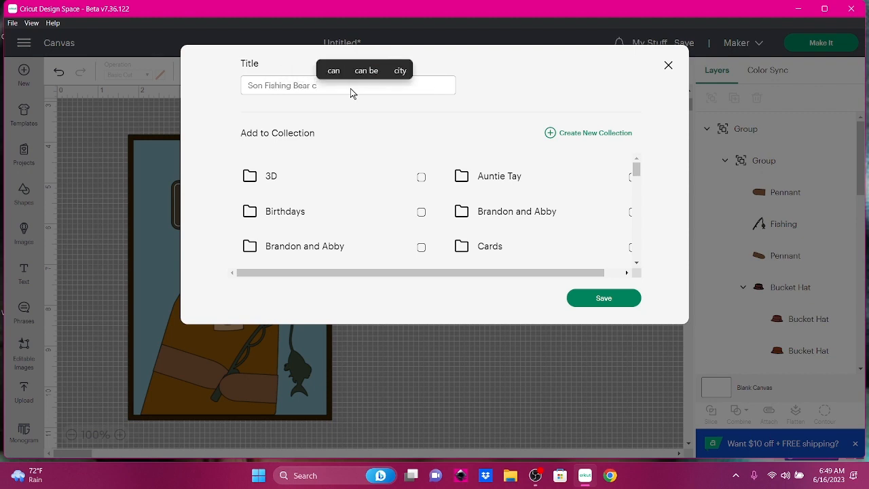
type("ard front")
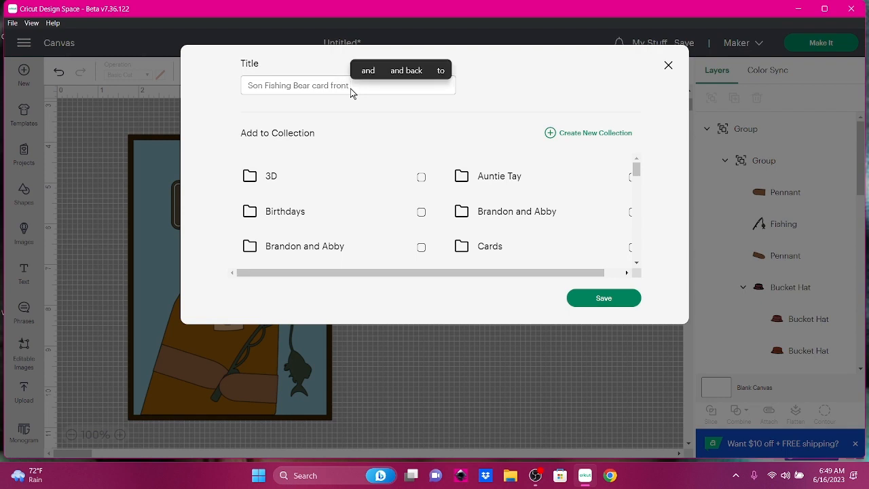
type(" 5x7")
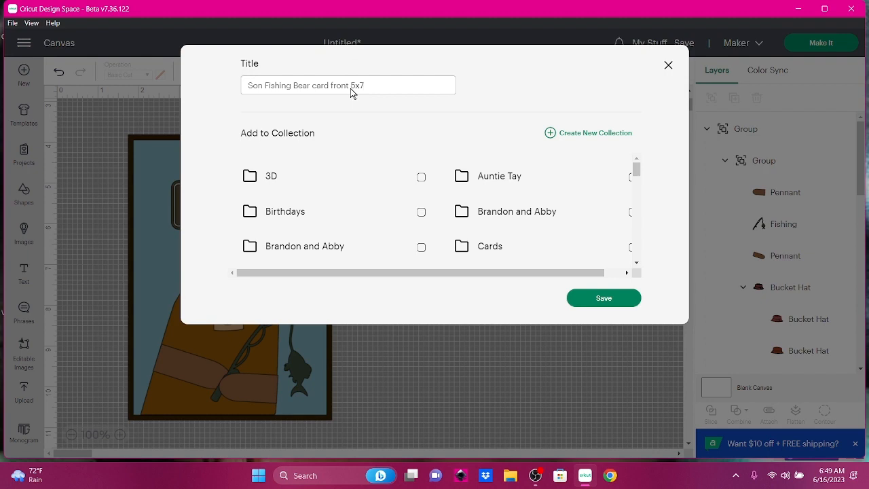
left_click(483, 248)
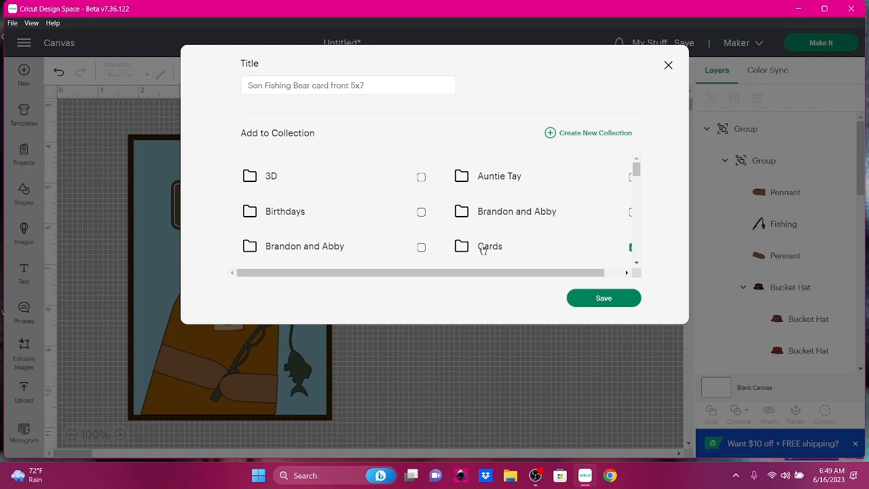
left_click(609, 299)
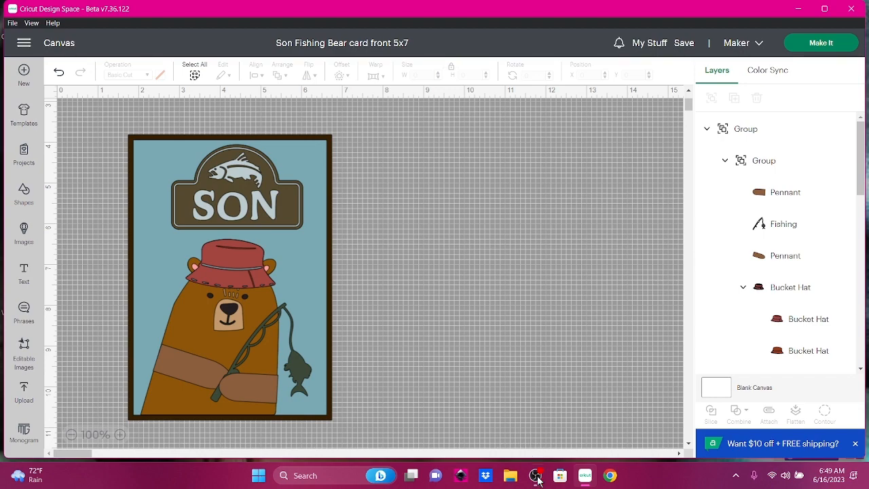
mouse_move(535, 475)
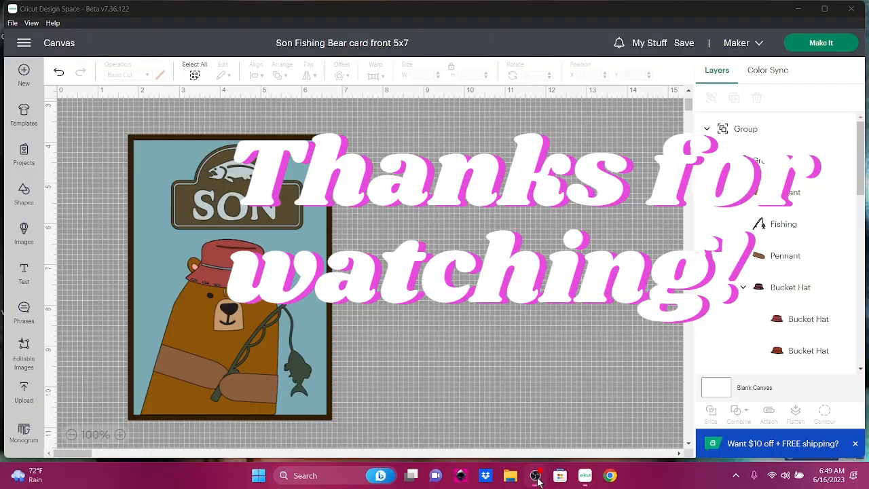
left_click(535, 475)
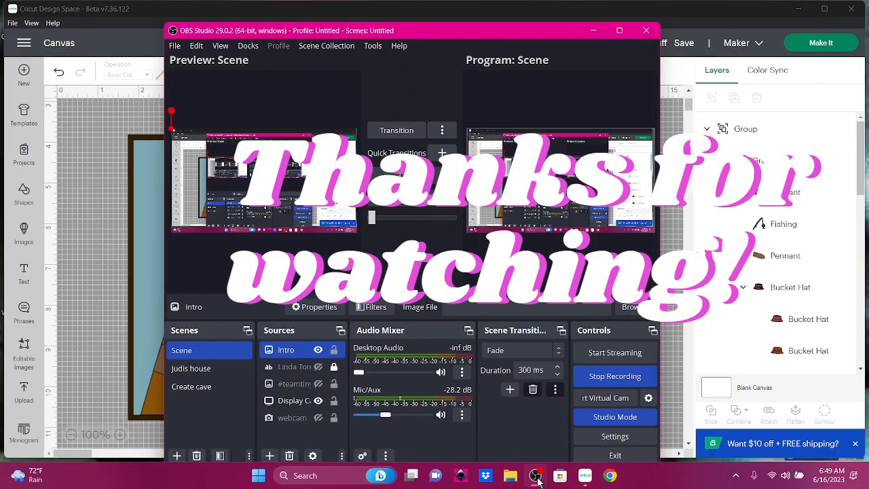
left_click(609, 376)
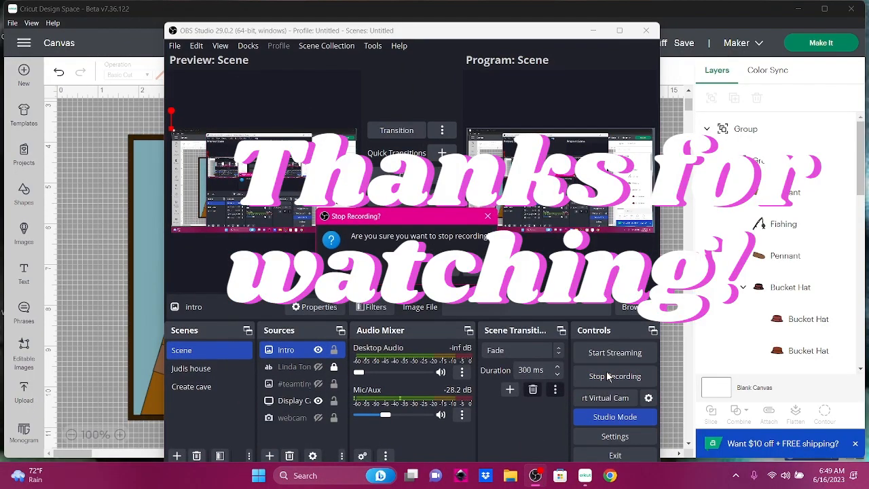